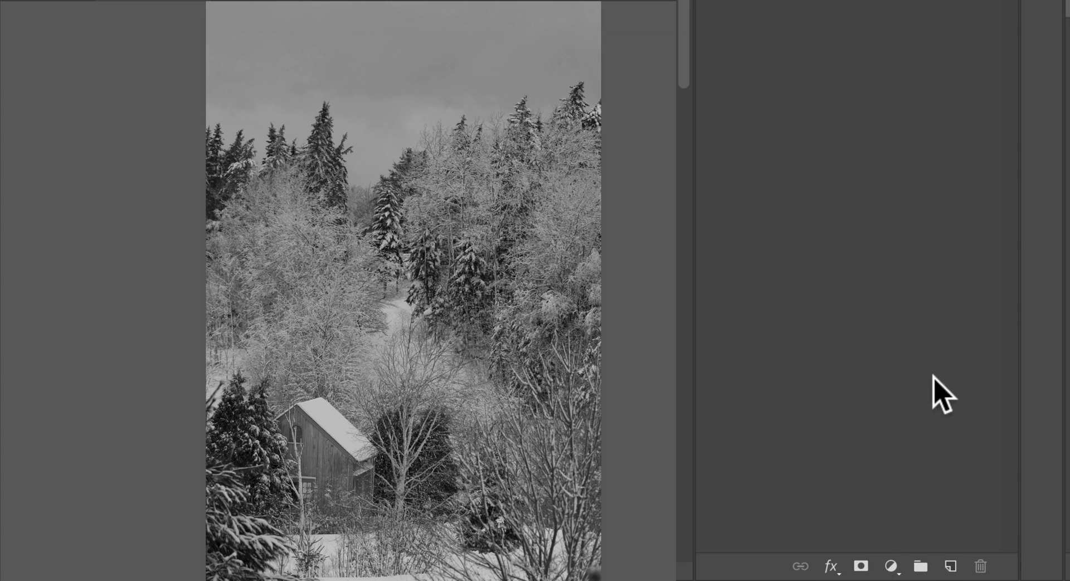
Add a Solid Color fill layer in dark gray with 8% brightness (151515)
click(891, 565)
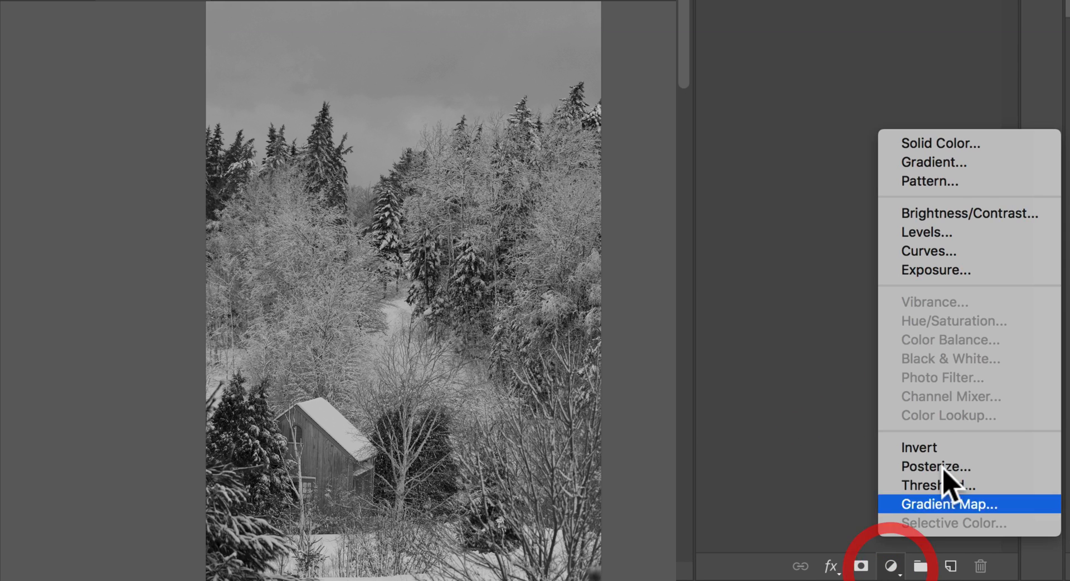
click(968, 146)
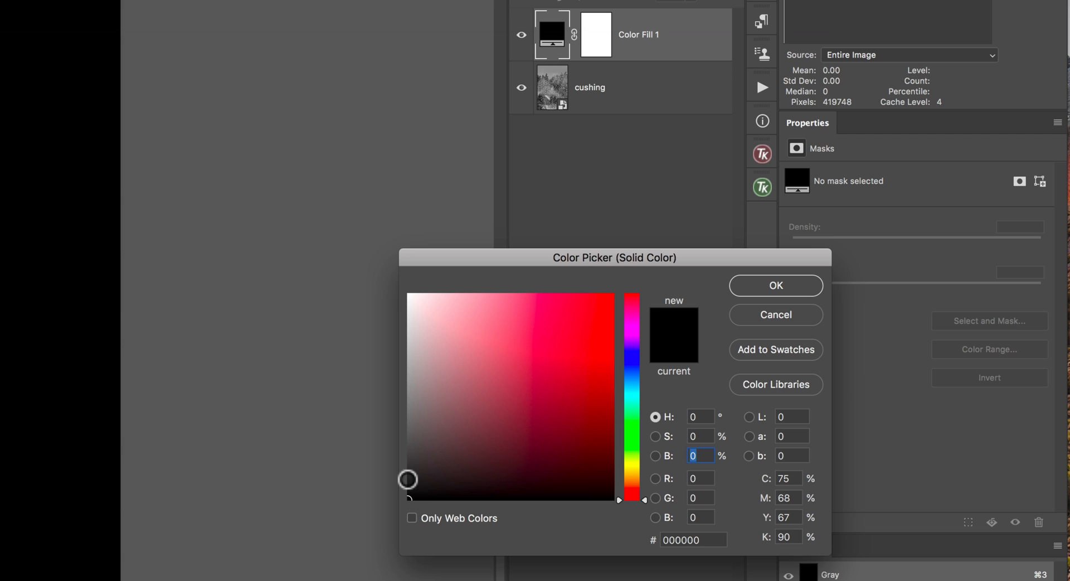
click(407, 482)
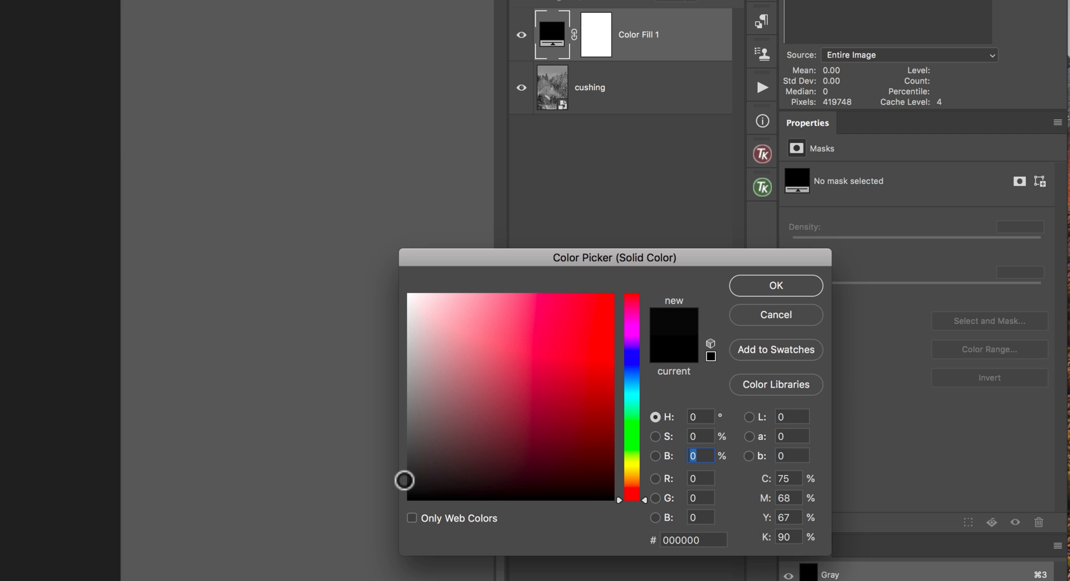
click(403, 478)
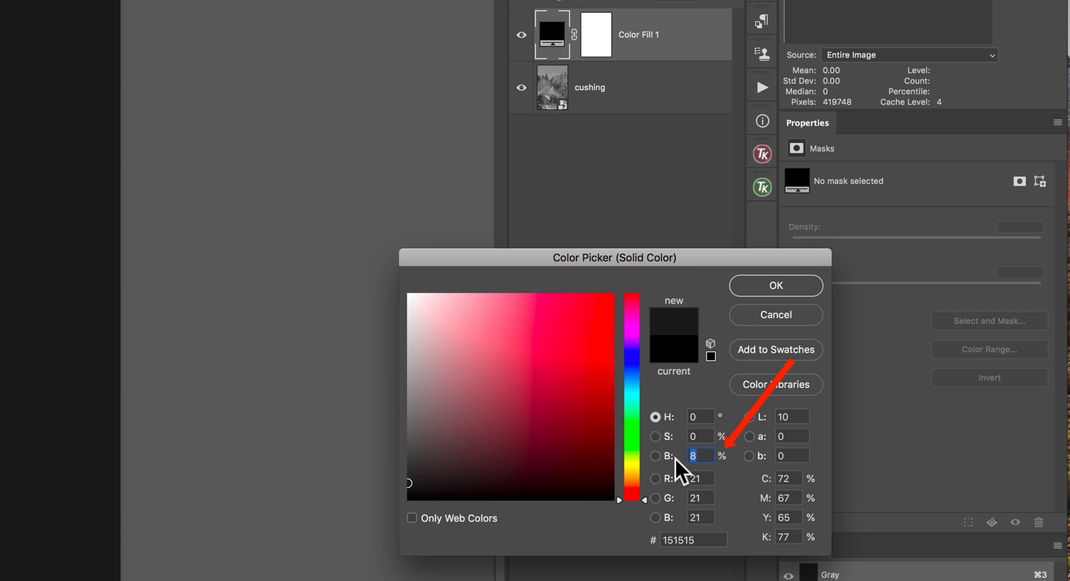
click(406, 482)
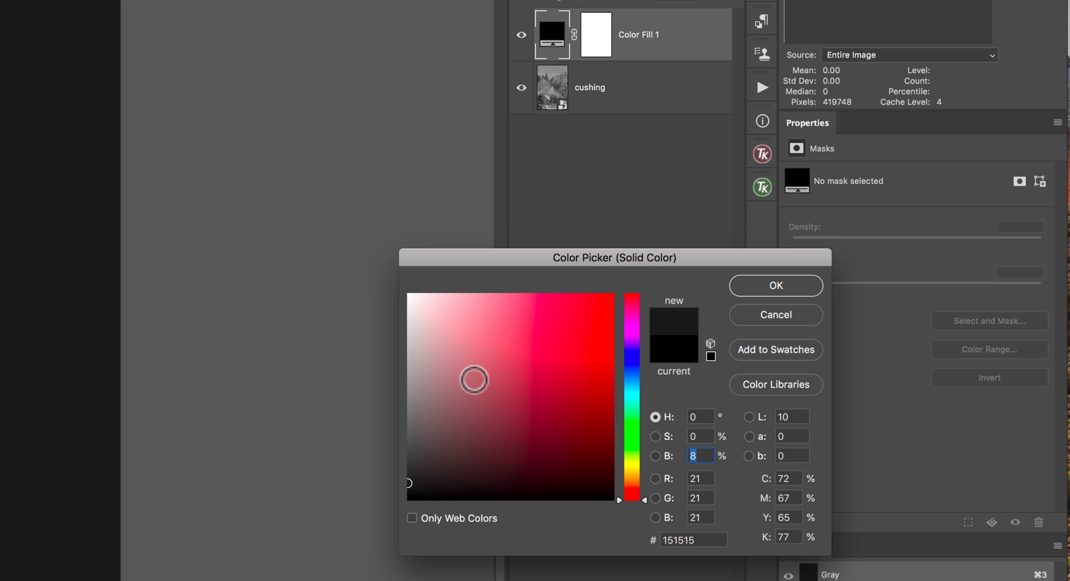
click(754, 287)
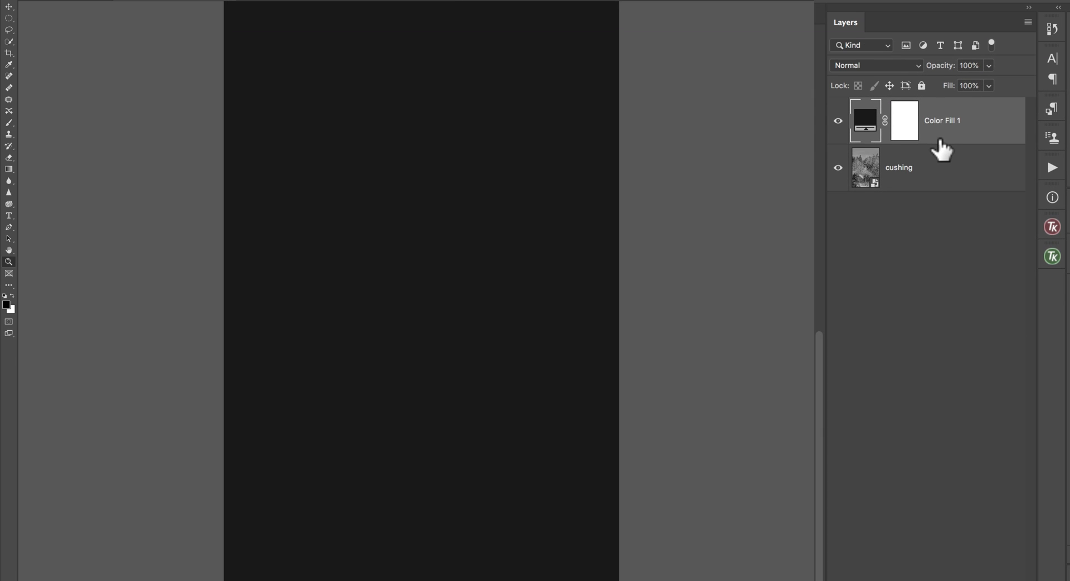
Set the color fill layer's blend mode to Overlay and invert its layer mask to black
click(891, 64)
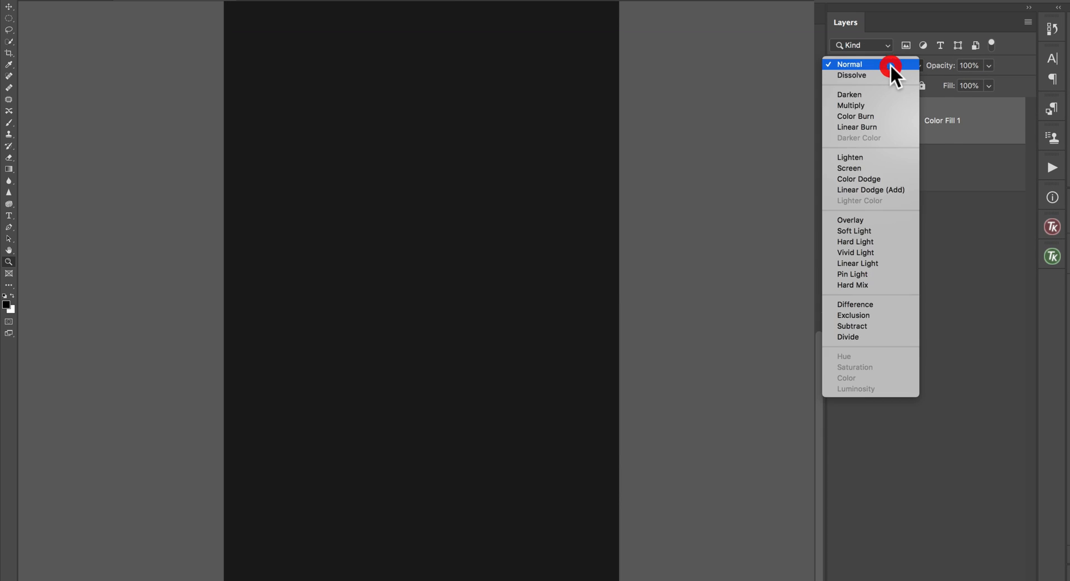
click(851, 217)
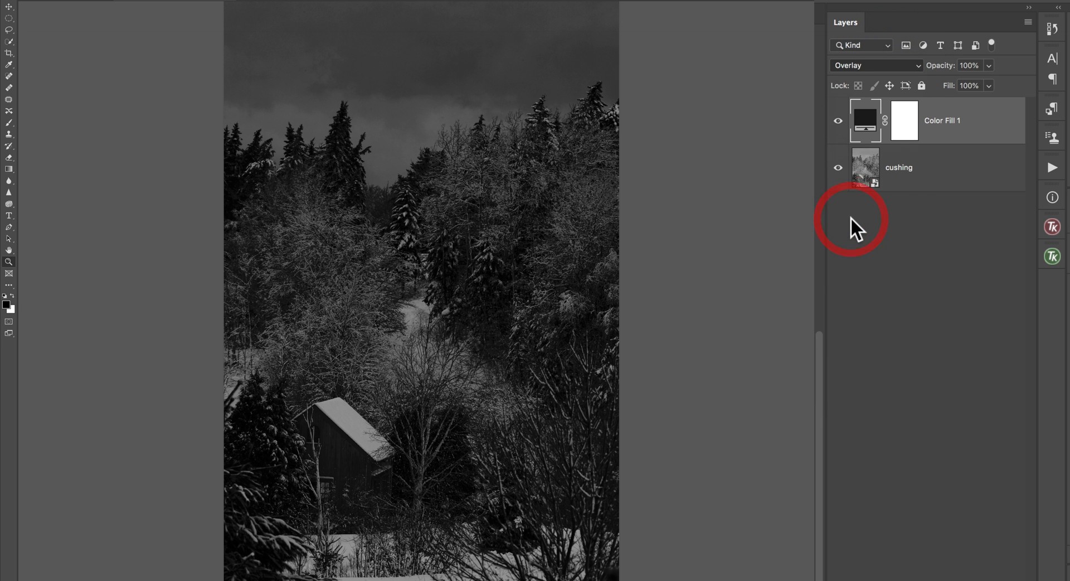
click(905, 126)
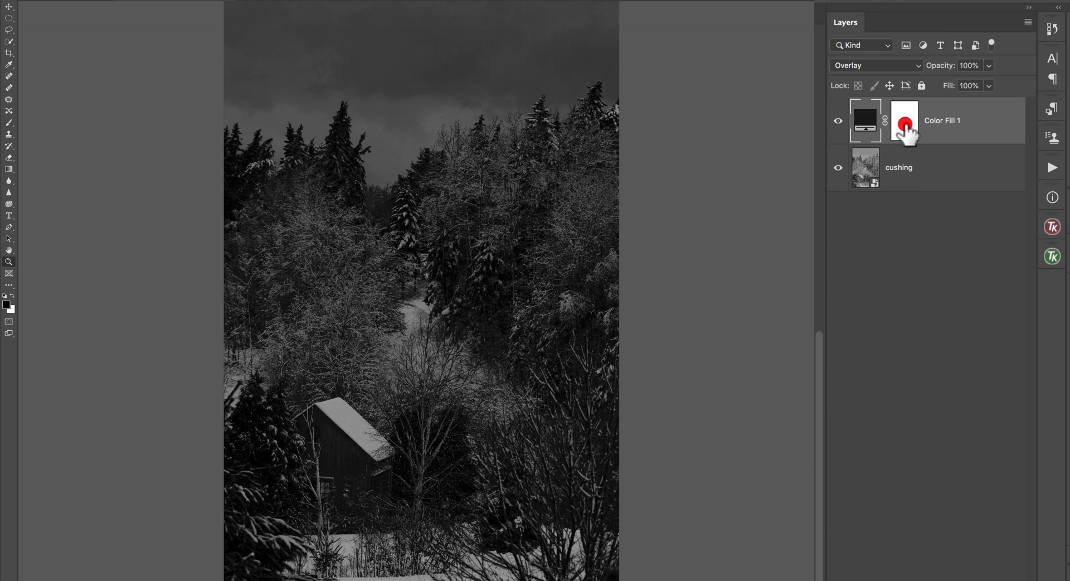
key(ctrl+i)
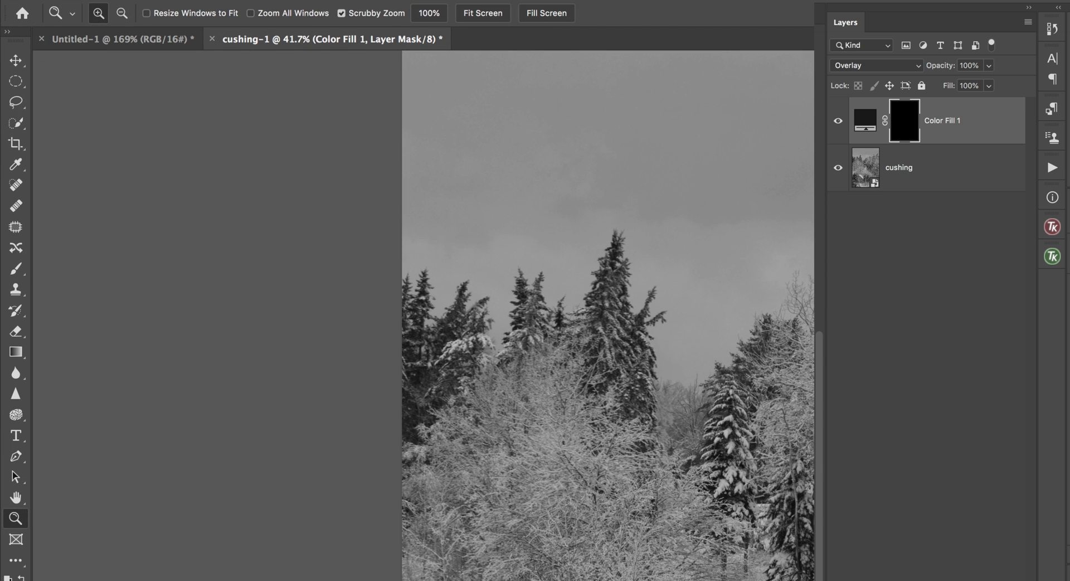
Activate the Brush tool and enlarge the brush to 700 px
key(b)
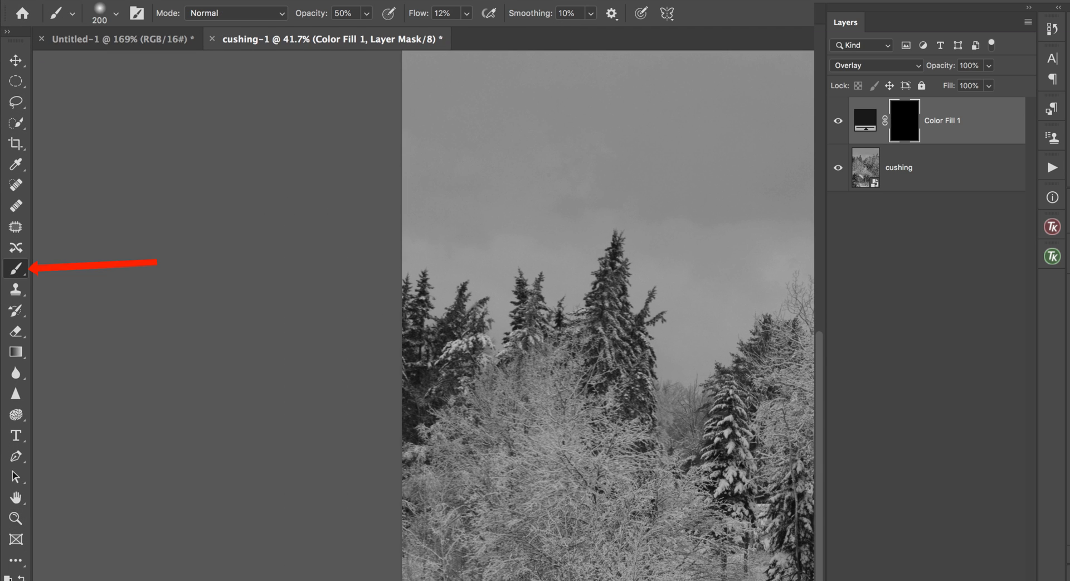
key(bracketright)
key(bracketright)
key(bracketright)
key(bracketright)
key(bracketright)
key(bracketright)
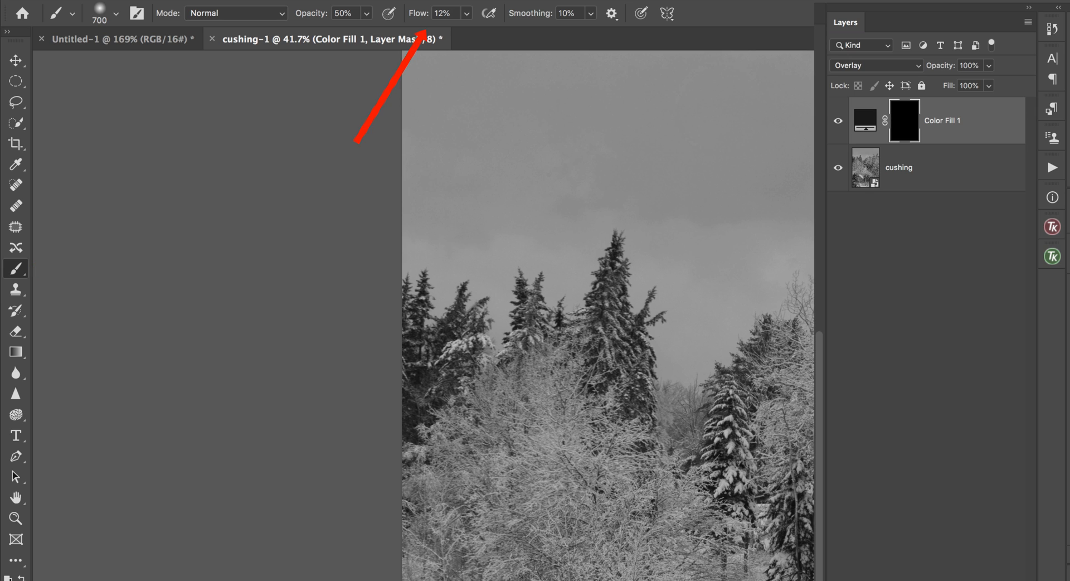
Set the brush to 10% flow, 50% opacity and 0% hardness
drag(422, 15, 421, 15)
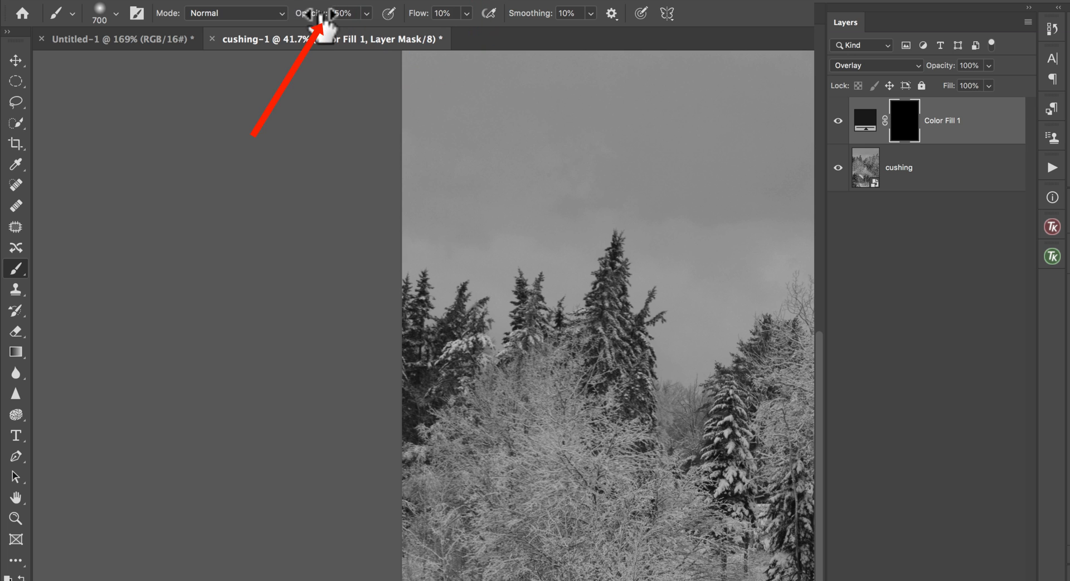
drag(322, 17, 322, 18)
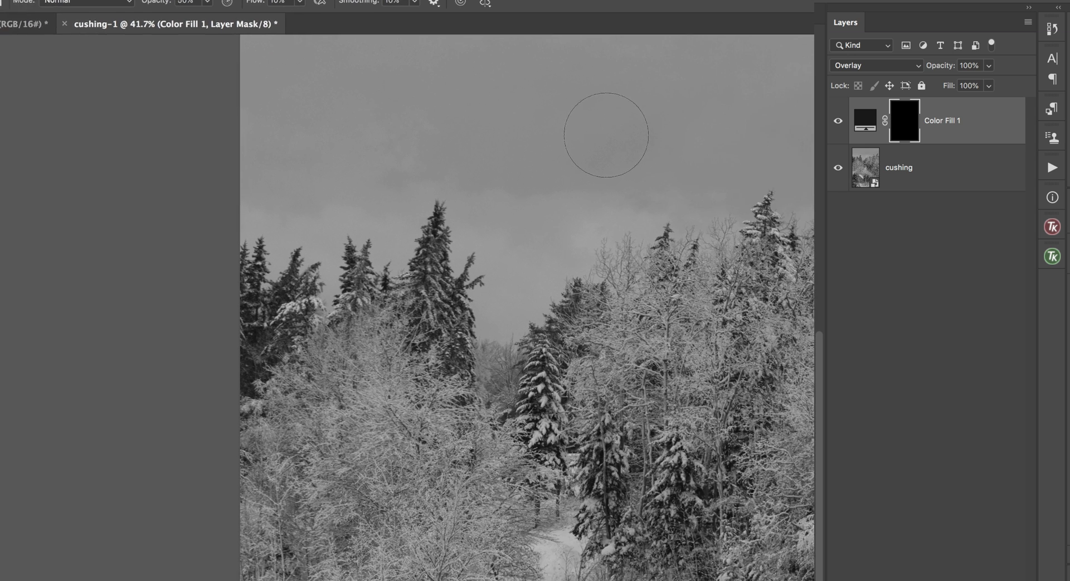
right_click(438, 113)
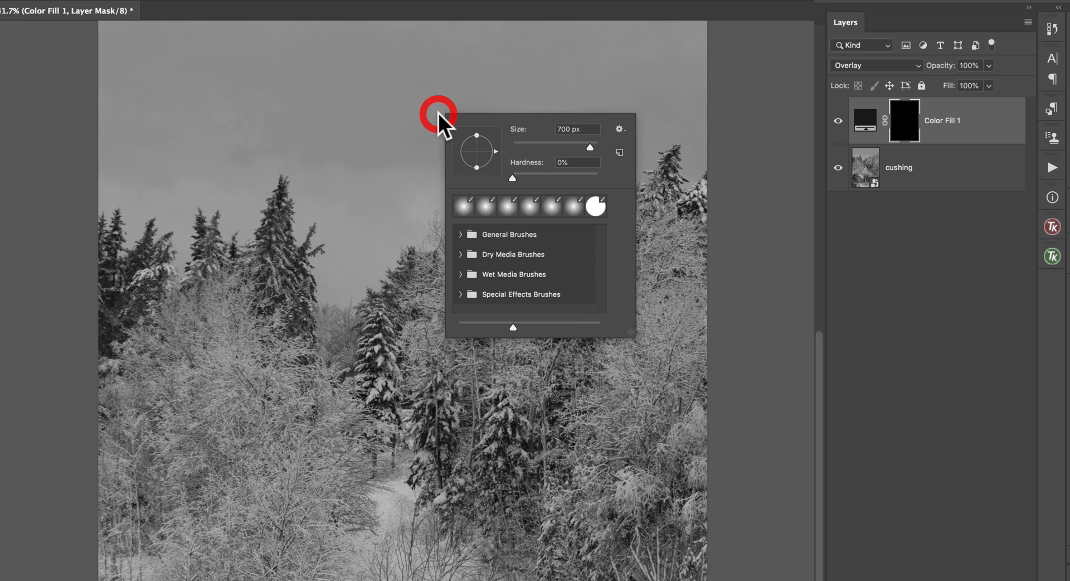
click(508, 172)
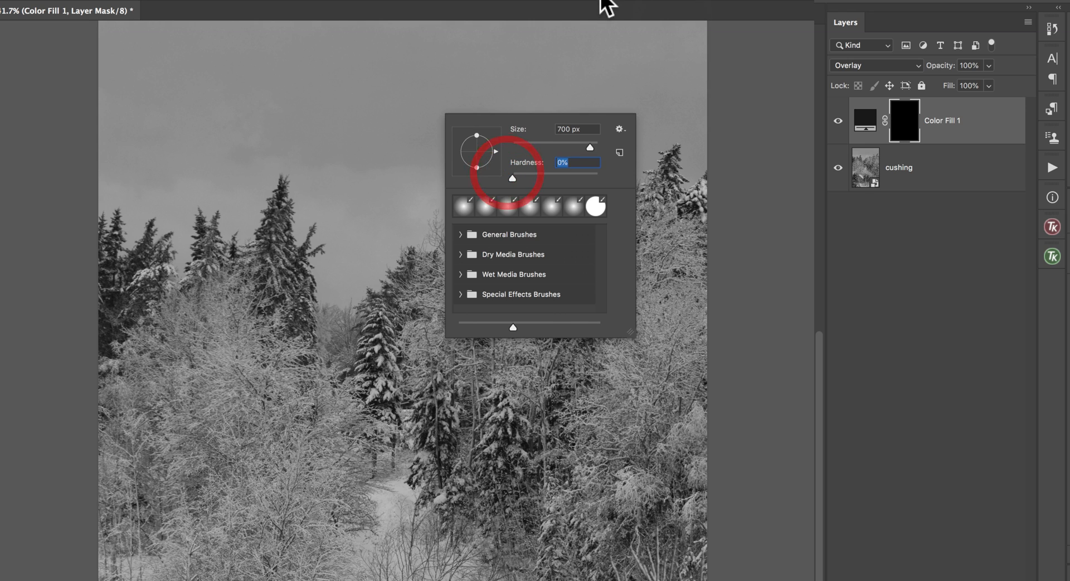
key(Return)
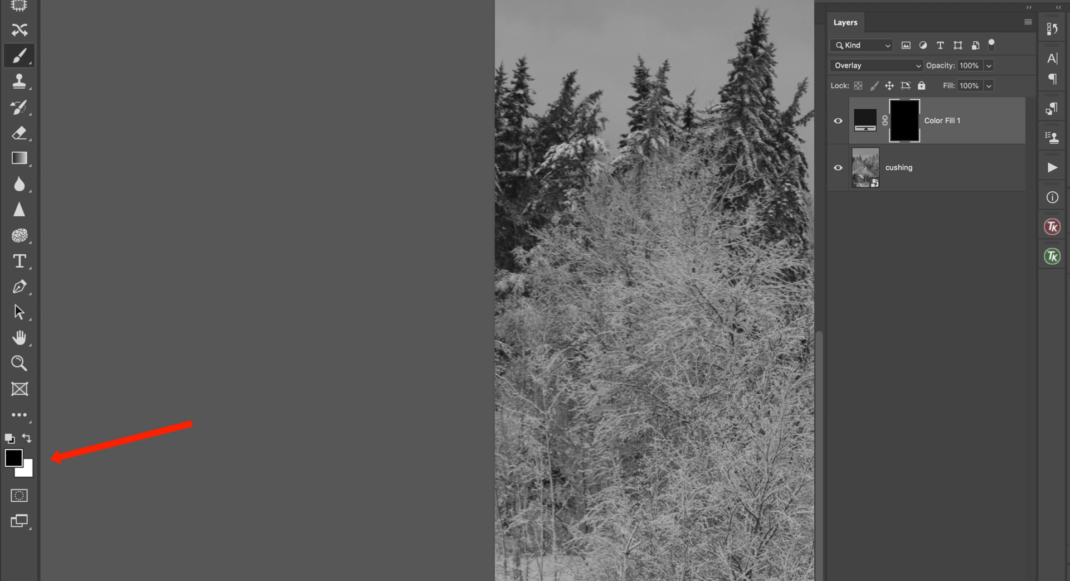
Paint with white over the sky on the color fill layer's mask to darken the upper part of the photo
key(x)
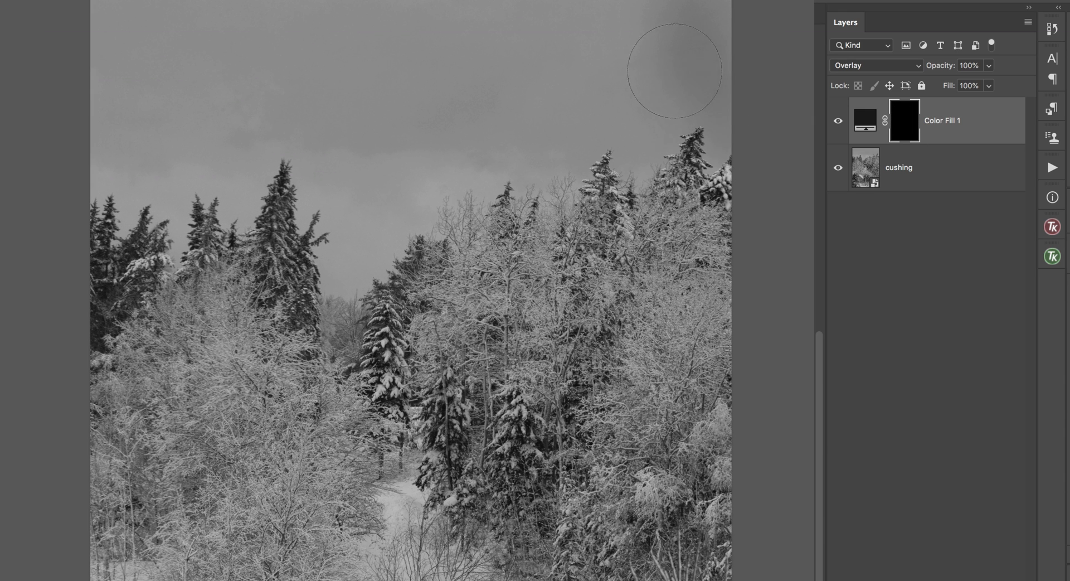
mouse_move(676, 72)
mouse_down()
mouse_move(650, 115)
mouse_move(583, 130)
mouse_move(580, 149)
mouse_move(530, 135)
mouse_move(517, 158)
mouse_move(467, 149)
mouse_move(424, 158)
mouse_move(383, 200)
mouse_move(223, 189)
mouse_move(159, 162)
mouse_move(142, 176)
mouse_move(126, 166)
mouse_move(128, 125)
mouse_move(80, 109)
mouse_move(117, 66)
mouse_move(111, 25)
mouse_move(236, 41)
mouse_move(168, 16)
mouse_move(344, 30)
mouse_move(337, 43)
mouse_move(387, 61)
mouse_move(400, 88)
mouse_move(511, 99)
mouse_move(330, 114)
mouse_move(172, 81)
mouse_move(144, 21)
mouse_move(77, 5)
mouse_move(26, 67)
mouse_move(165, 98)
mouse_move(160, 157)
mouse_move(103, 172)
mouse_move(97, 191)
mouse_move(226, 78)
mouse_up()
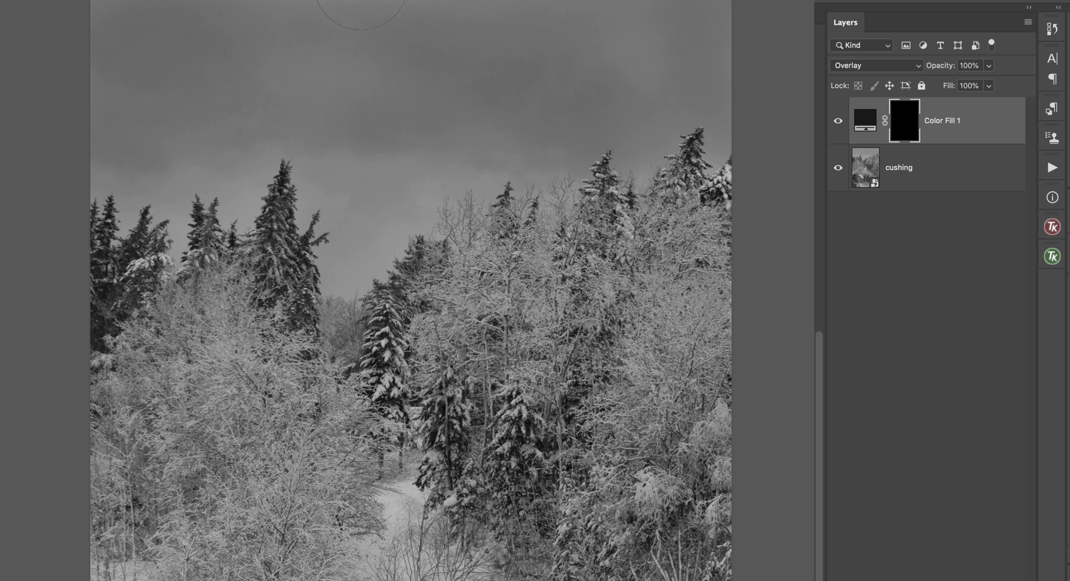
drag(748, 111, 519, 171)
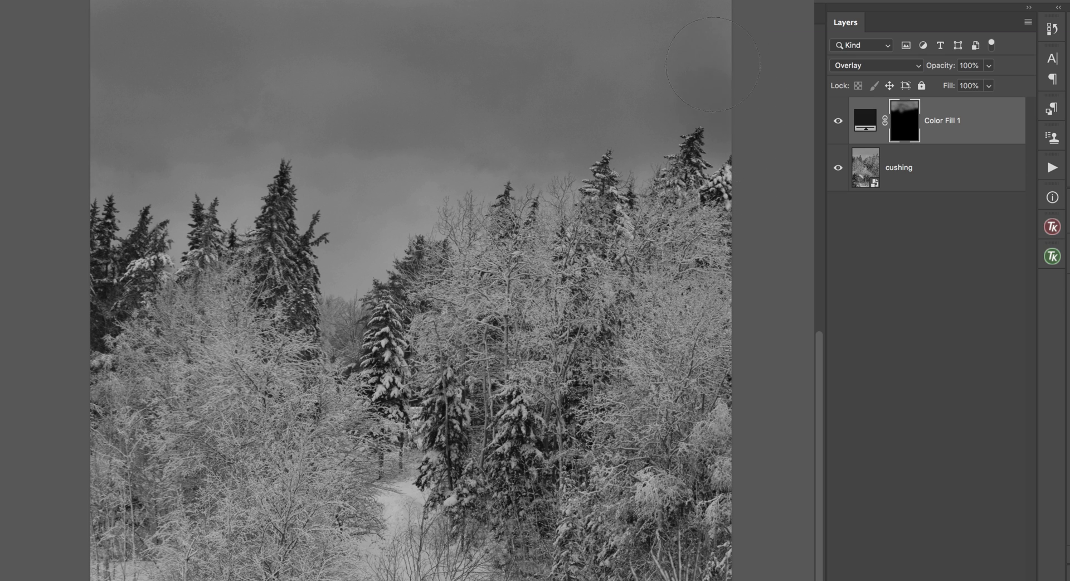
mouse_move(734, 23)
mouse_down()
mouse_move(573, 20)
mouse_move(622, 94)
mouse_move(692, 130)
mouse_up()
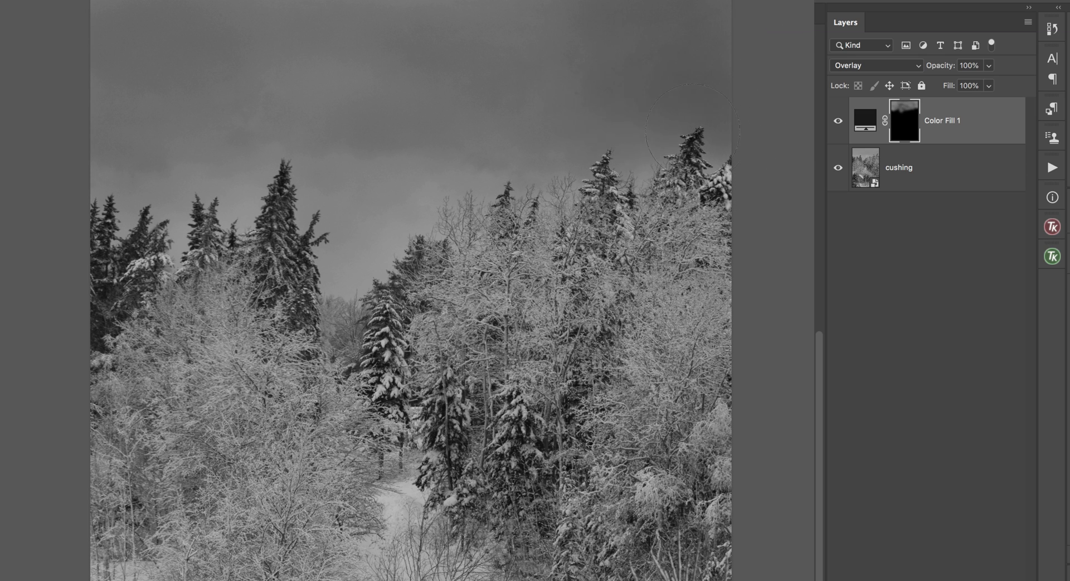
drag(442, 8, 238, 0)
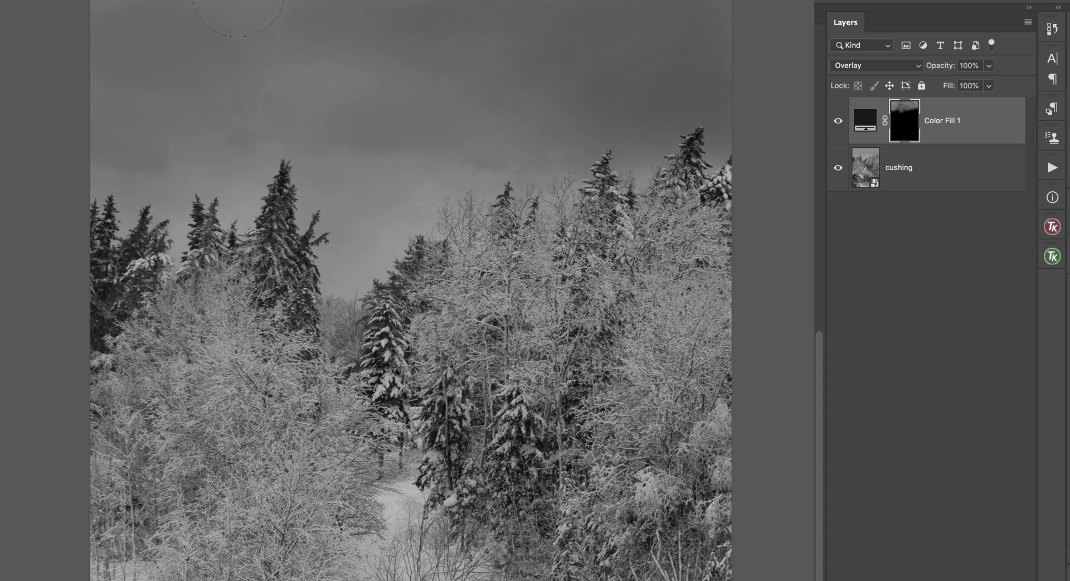
drag(204, 98, 294, 0)
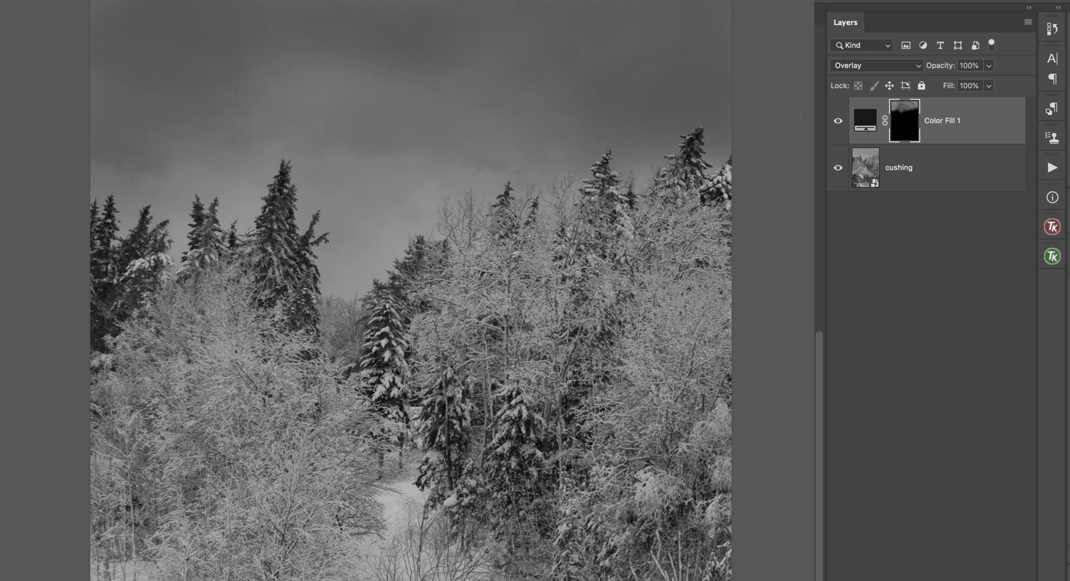
drag(548, 130, 552, 135)
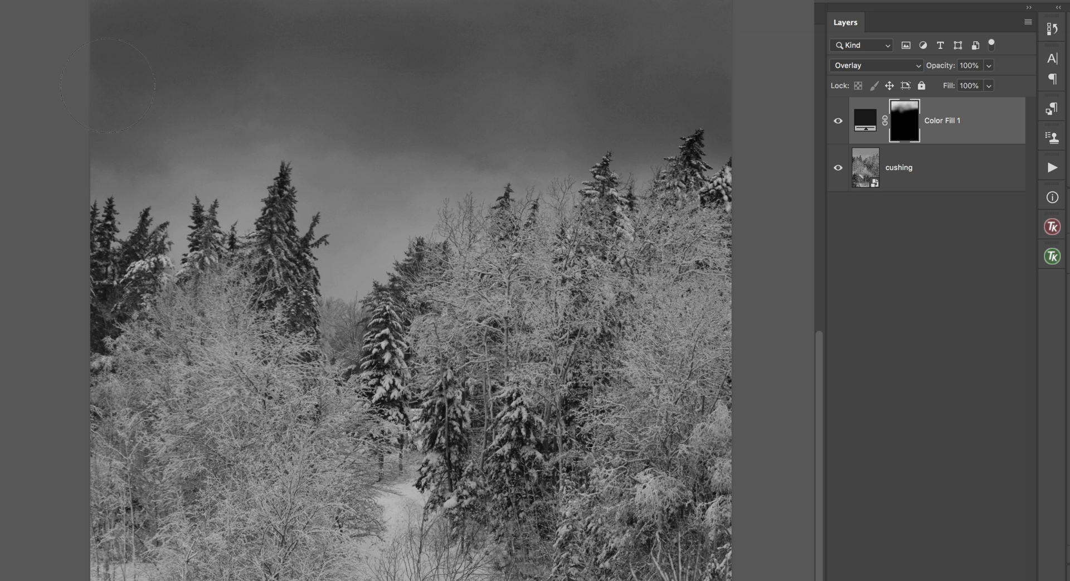
click(427, 41)
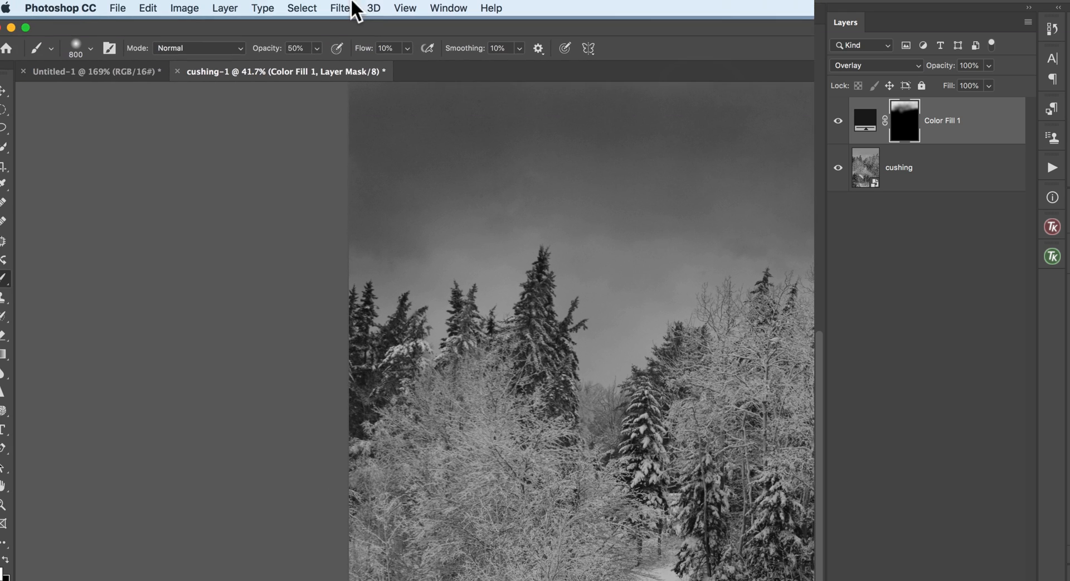
Create a new layer in Overlay mode filled with the Overlay-neutral color (50% gray)
click(226, 8)
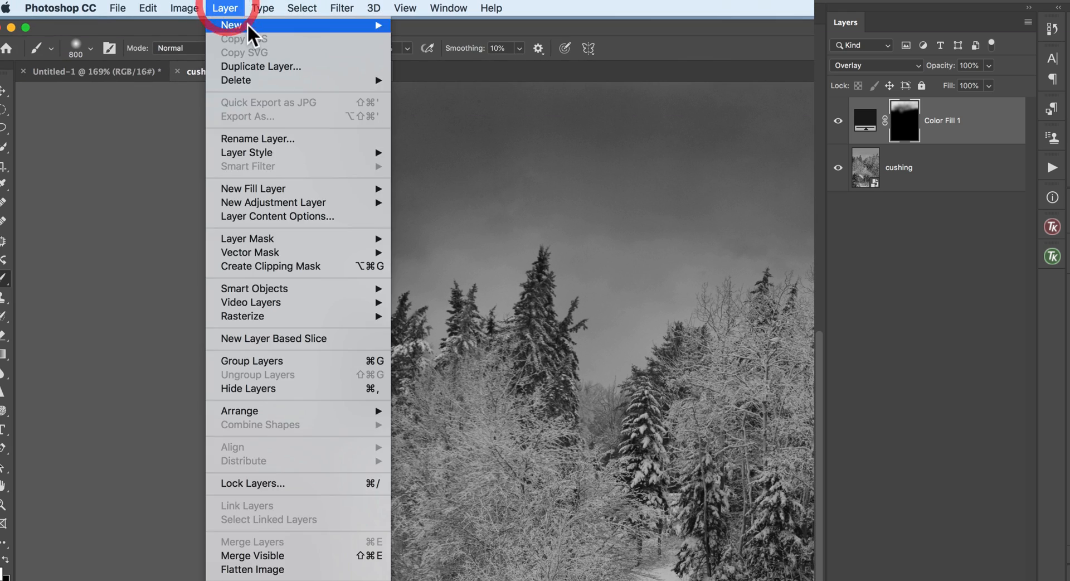
mouse_move(293, 27)
click(487, 30)
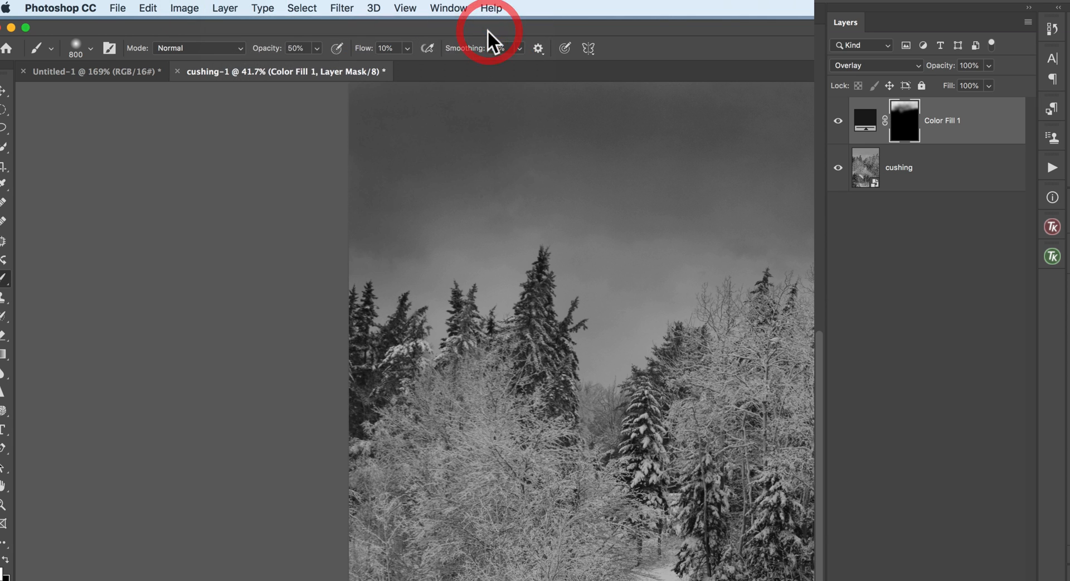
click(796, 441)
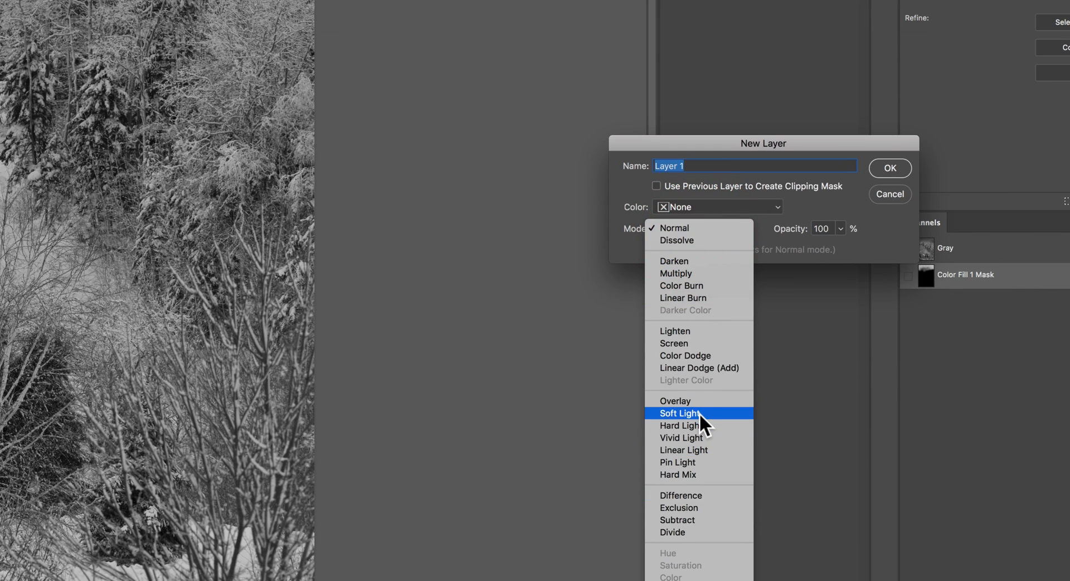
click(692, 400)
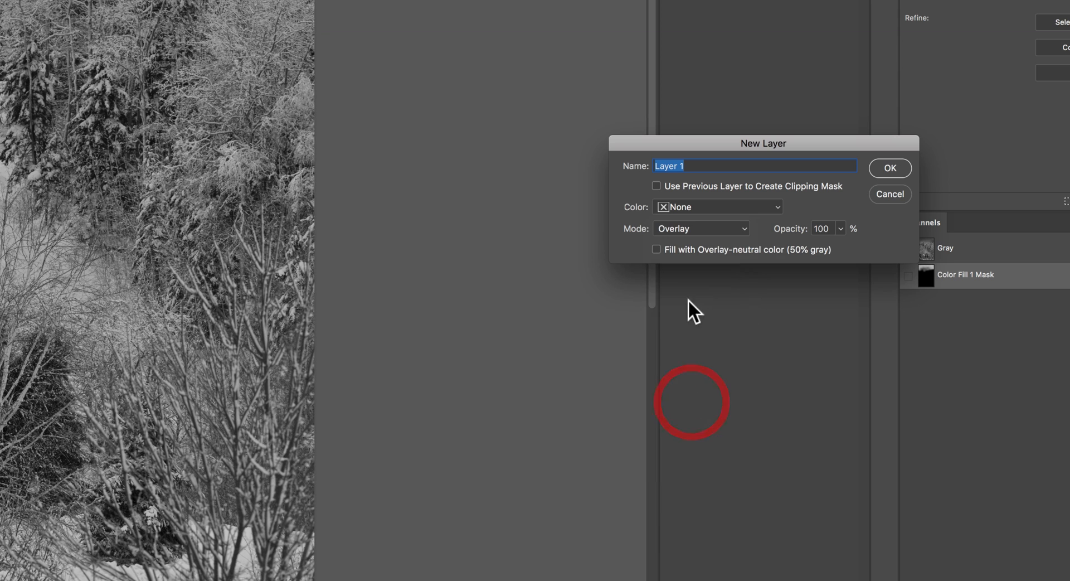
click(722, 250)
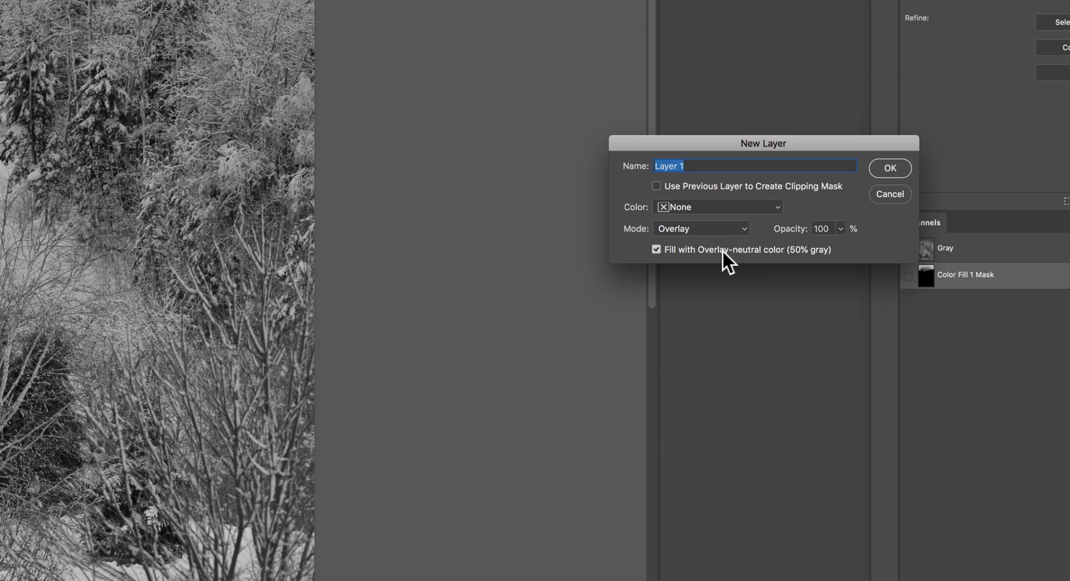
click(889, 168)
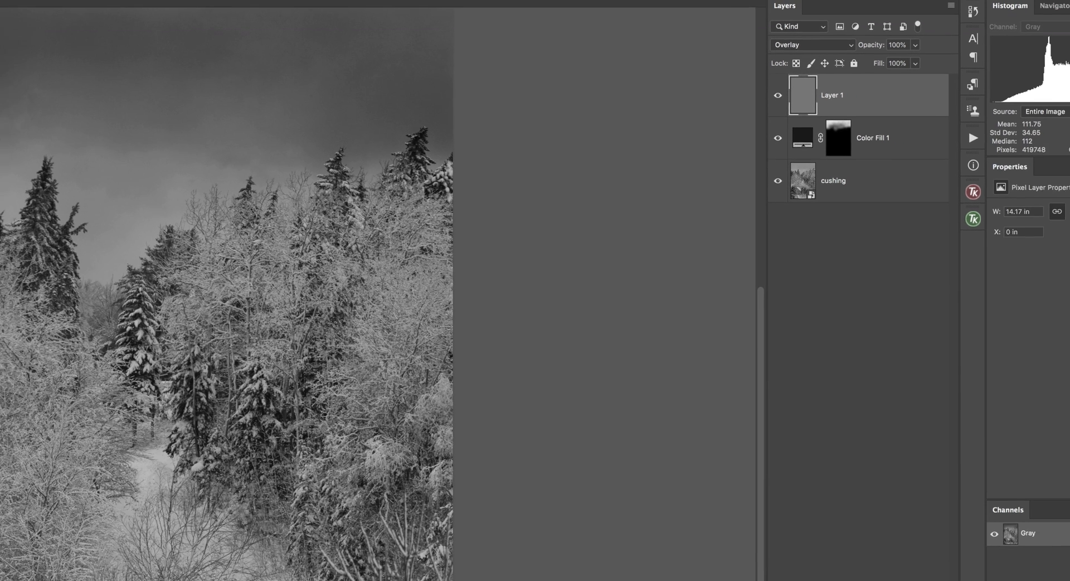
Add another blank layer above and set the foreground color to 50% gray (7f7f7f)
key(ctrl+shift+alt+n)
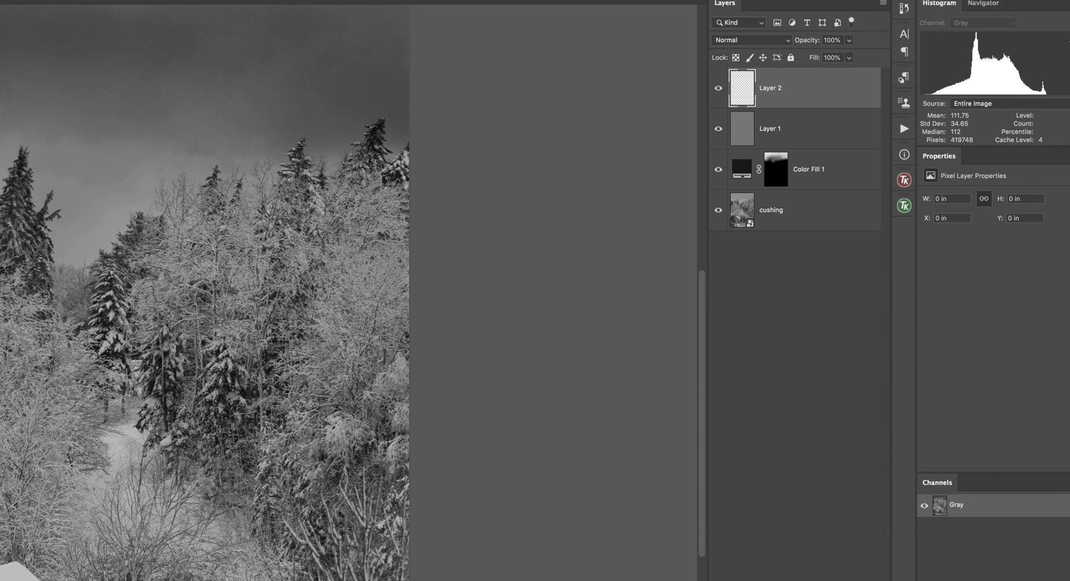
click(566, 368)
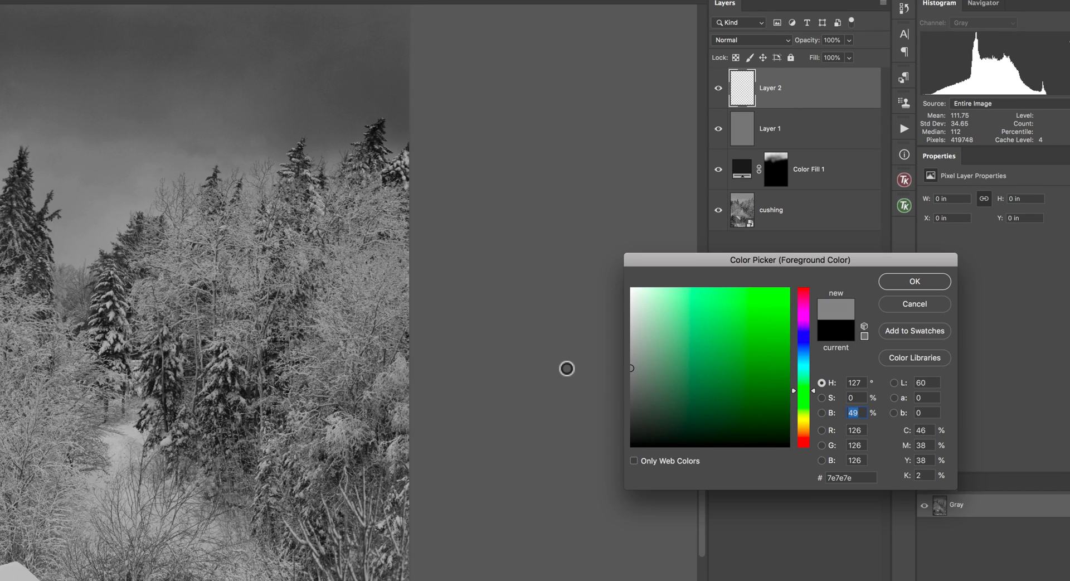
click(566, 364)
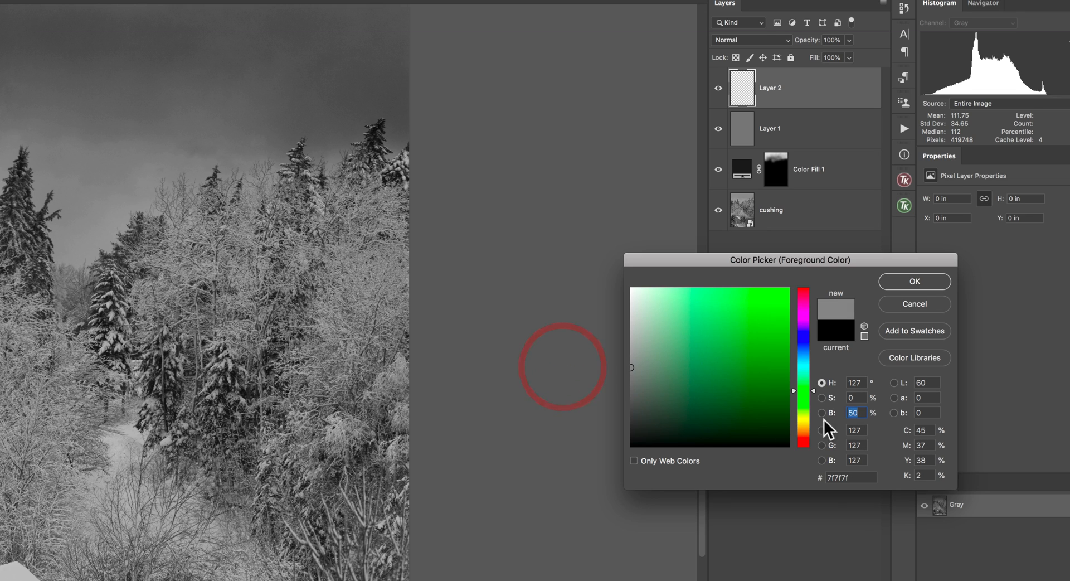
click(912, 282)
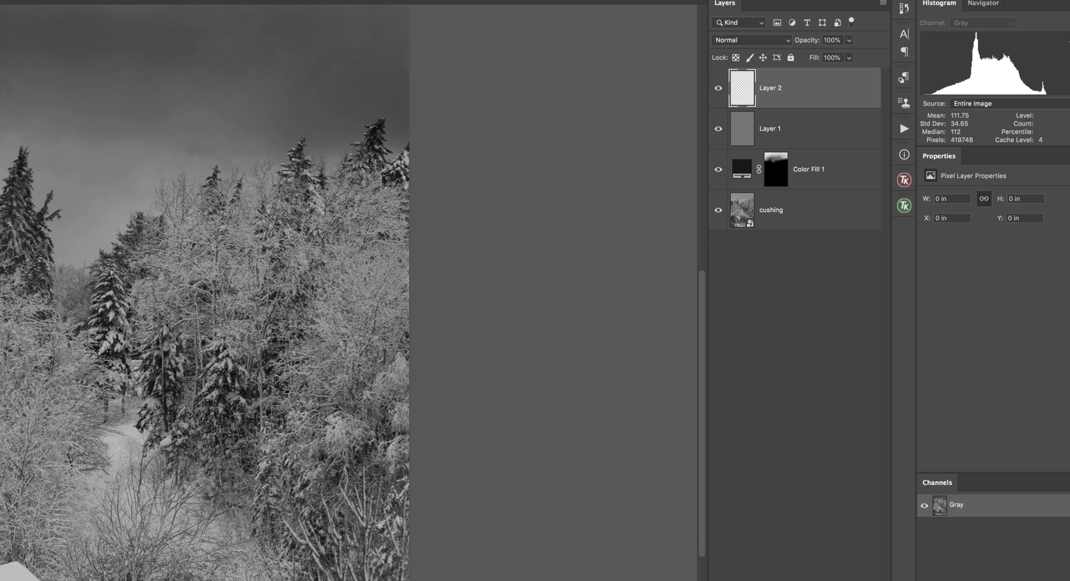
Fill the new blank layer with the gray foreground color and set its blending mode to Soft Light
click(133, 135)
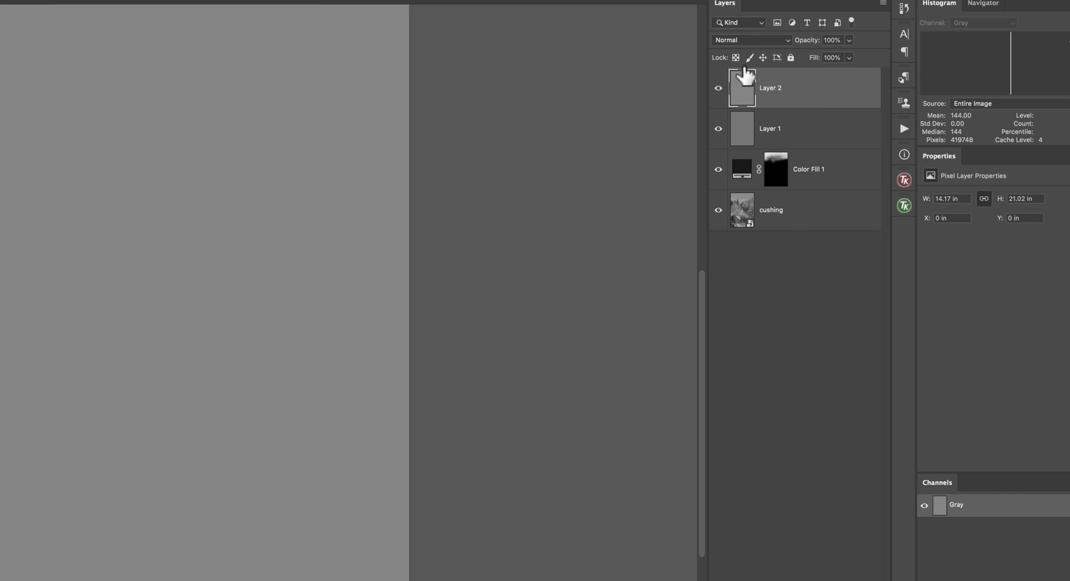
click(740, 40)
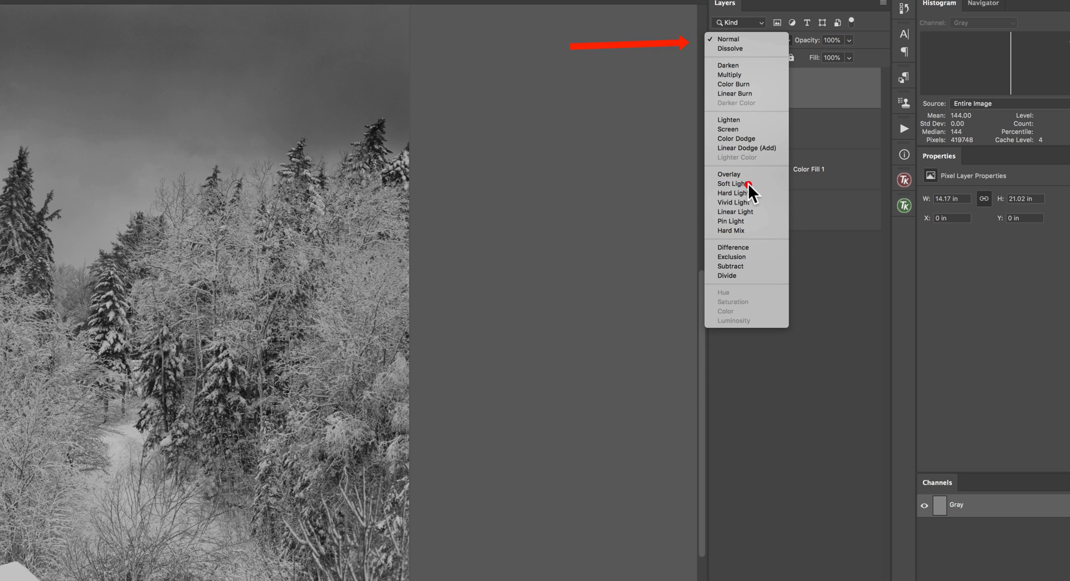
click(748, 184)
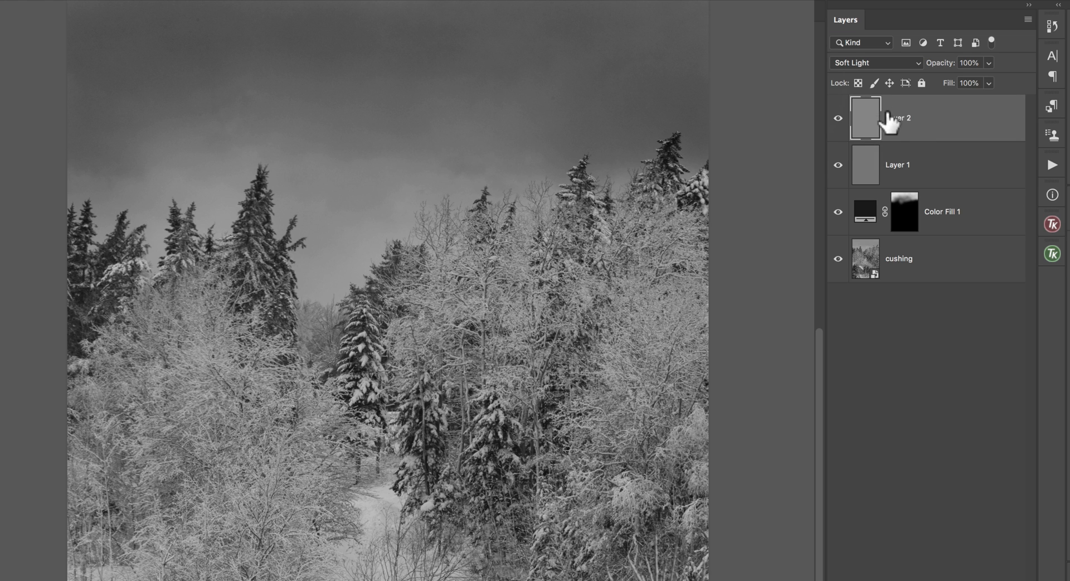
Burn the photo's upper-right sky on the gray Soft Light layer, and delete that layer
scroll(567, 79, up, 1)
mouse_move(567, 78)
mouse_down()
mouse_move(298, 11)
mouse_move(184, 33)
mouse_up()
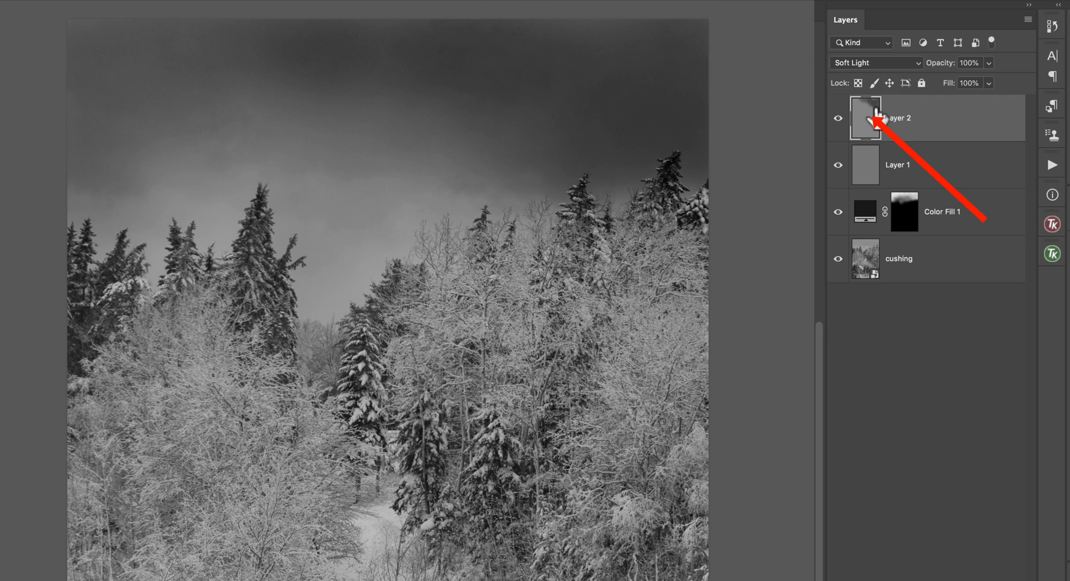
drag(868, 124, 1020, 579)
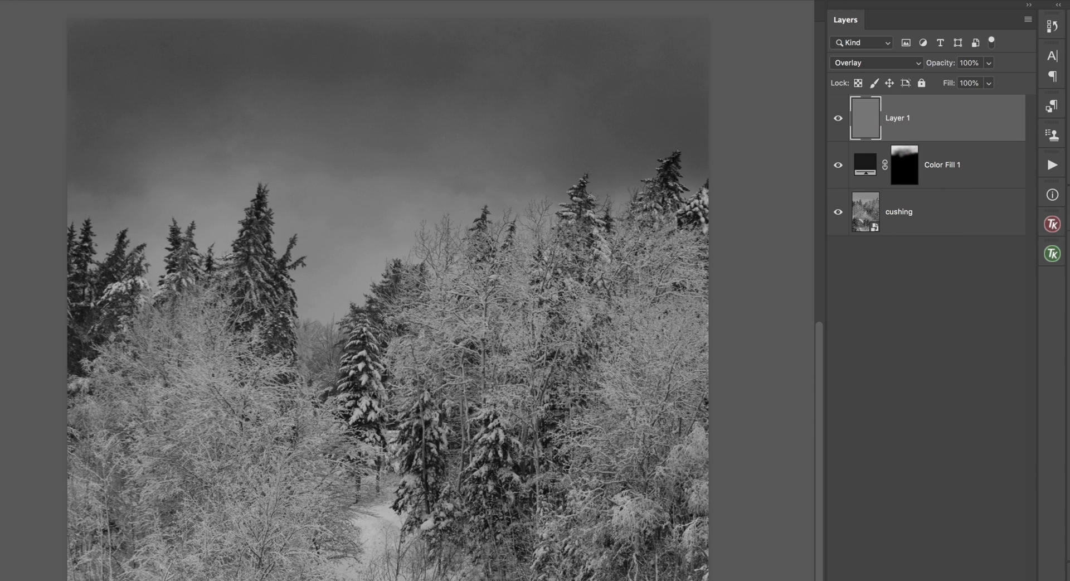
Add a blank layer in Soft Light mode and paint on it to burn the photo's upper-right sky
key(ctrl+shift+alt+n)
click(861, 62)
click(872, 229)
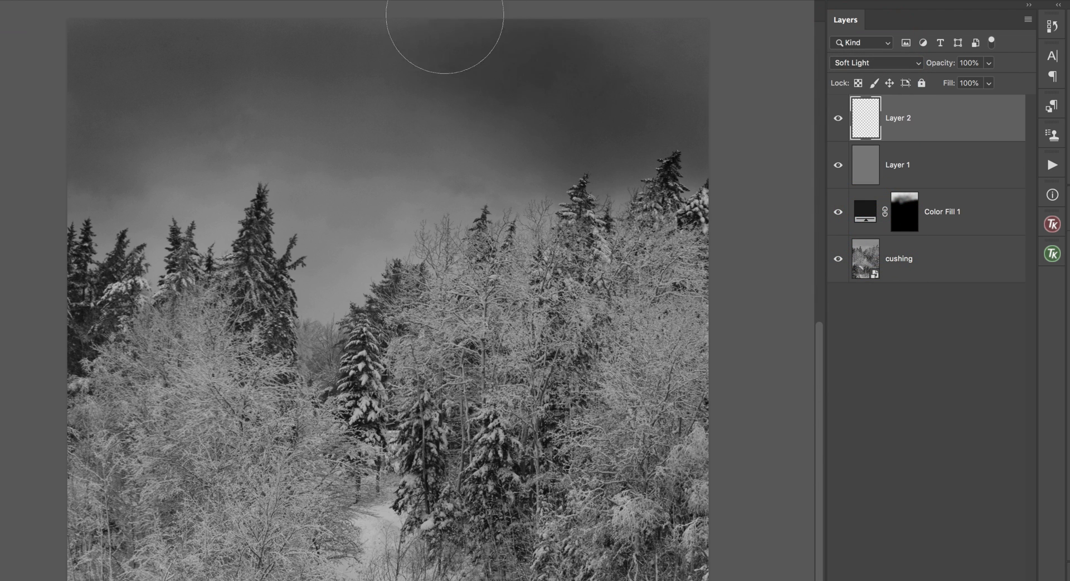
mouse_move(492, 63)
mouse_down()
mouse_move(334, 41)
mouse_move(478, 136)
mouse_up()
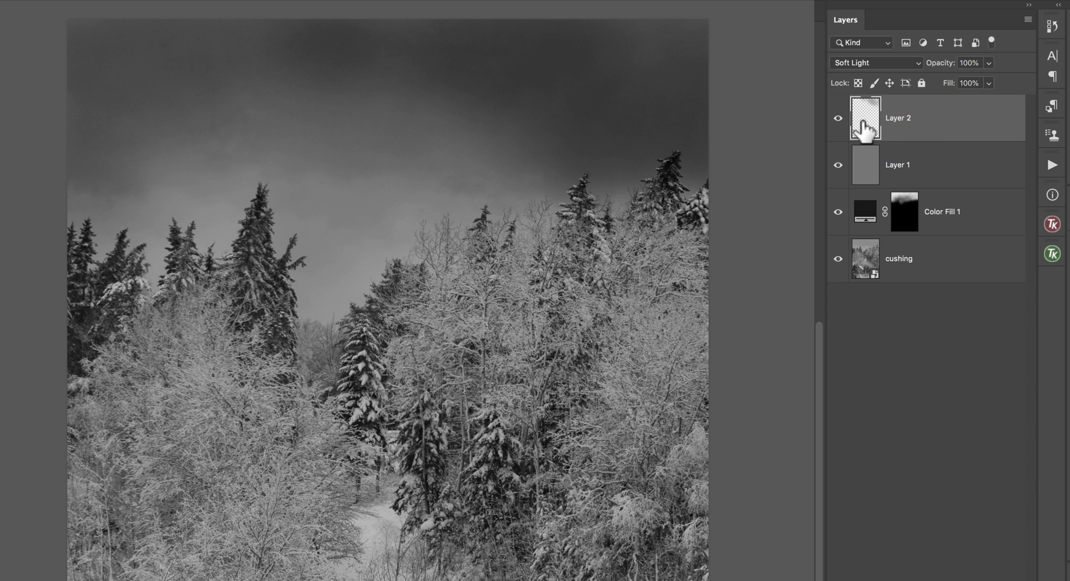
Delete the blank Soft Light layer and burn the upper-right sky on the gray-filled Overlay layer instead
drag(862, 119, 870, 281)
click(860, 162)
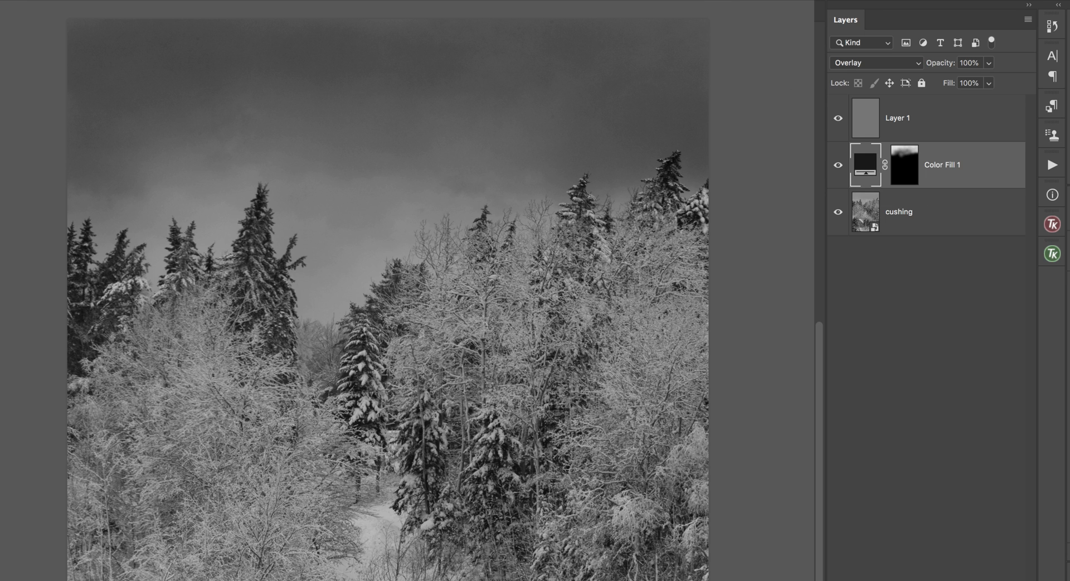
click(861, 131)
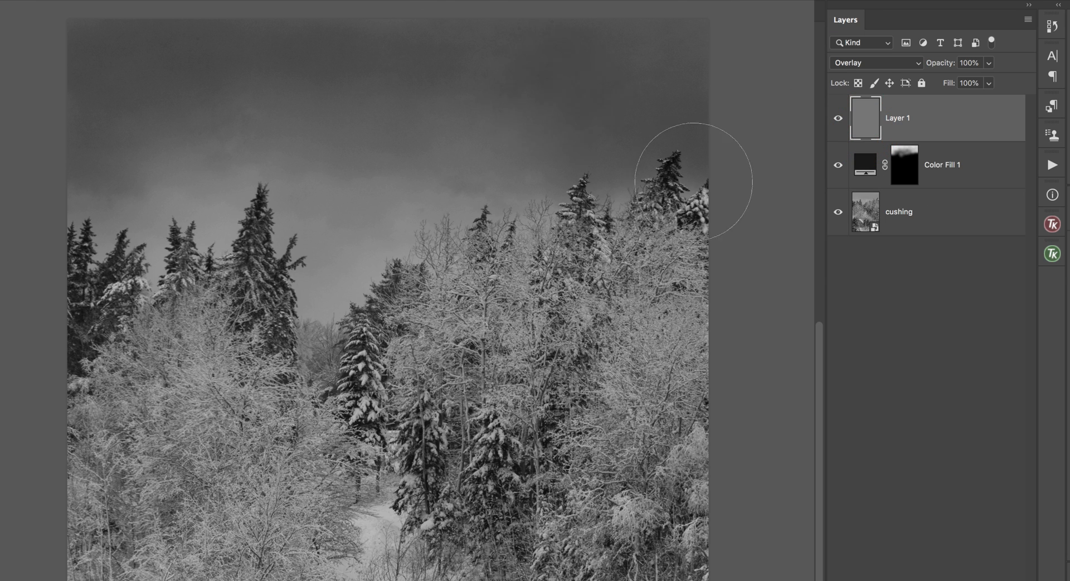
mouse_move(692, 179)
mouse_down()
mouse_move(609, 143)
mouse_move(423, 35)
mouse_up()
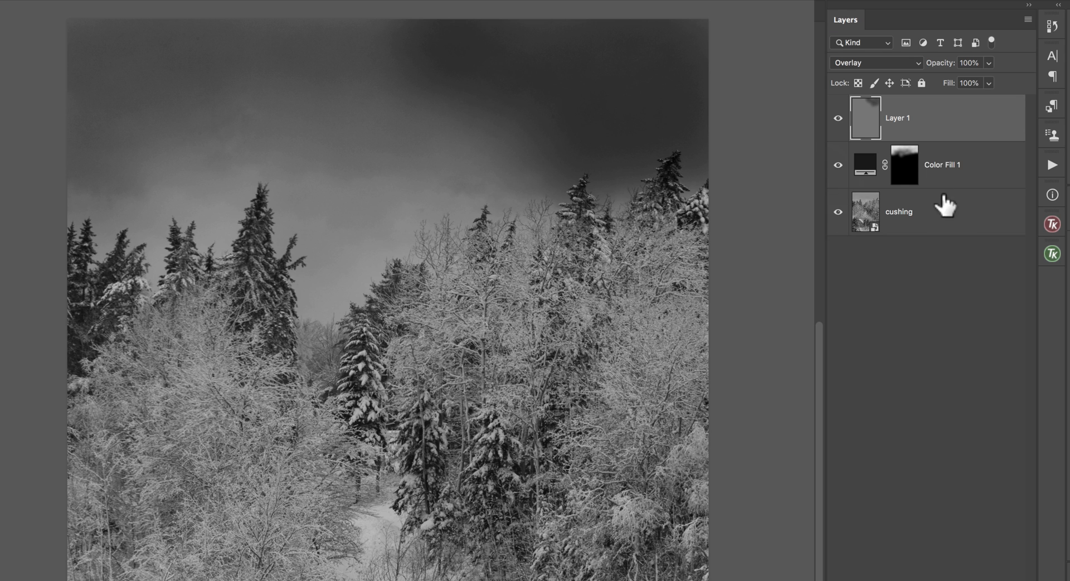
Try pure black (000000) as the color of the color fill layer
double_click(864, 165)
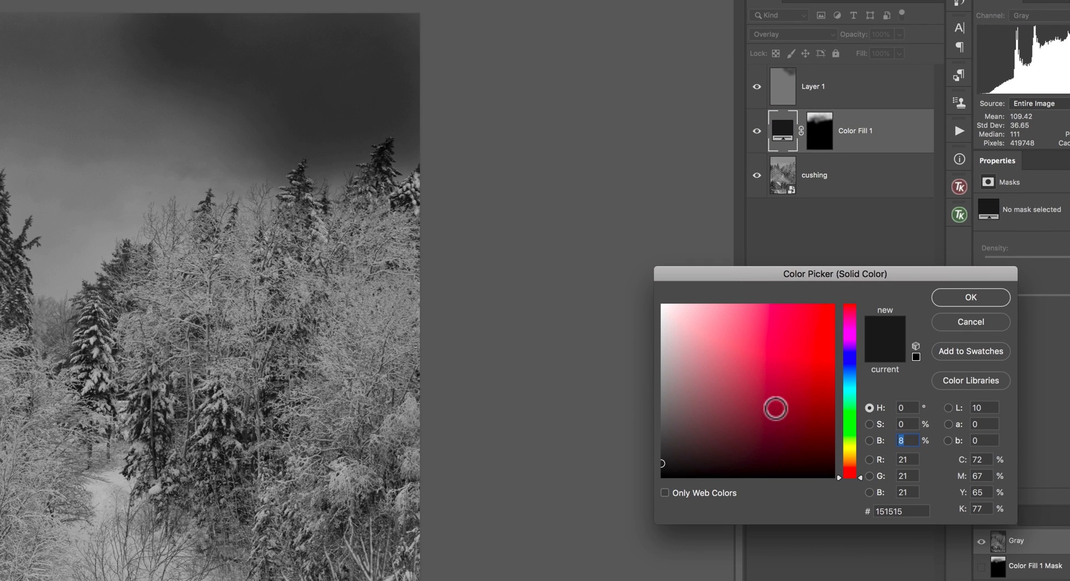
click(780, 352)
mouse_move(751, 340)
mouse_down()
mouse_move(829, 351)
mouse_move(738, 406)
mouse_move(697, 411)
mouse_move(637, 497)
mouse_move(641, 513)
mouse_up()
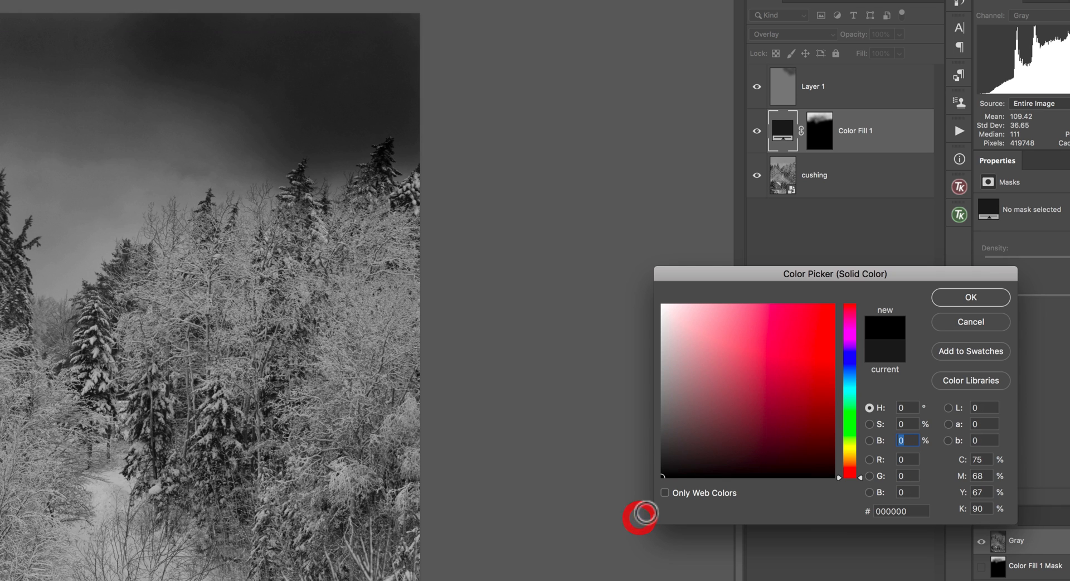
click(963, 323)
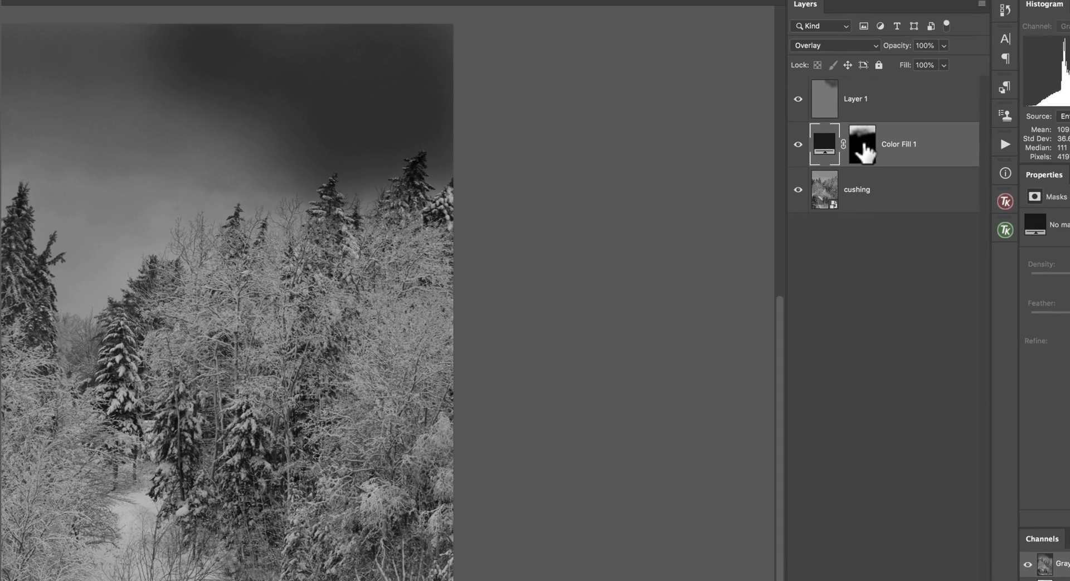
Examine the color fill layer's mask on its own, and compare it with the painted gray layer viewed without the photo
click(819, 130)
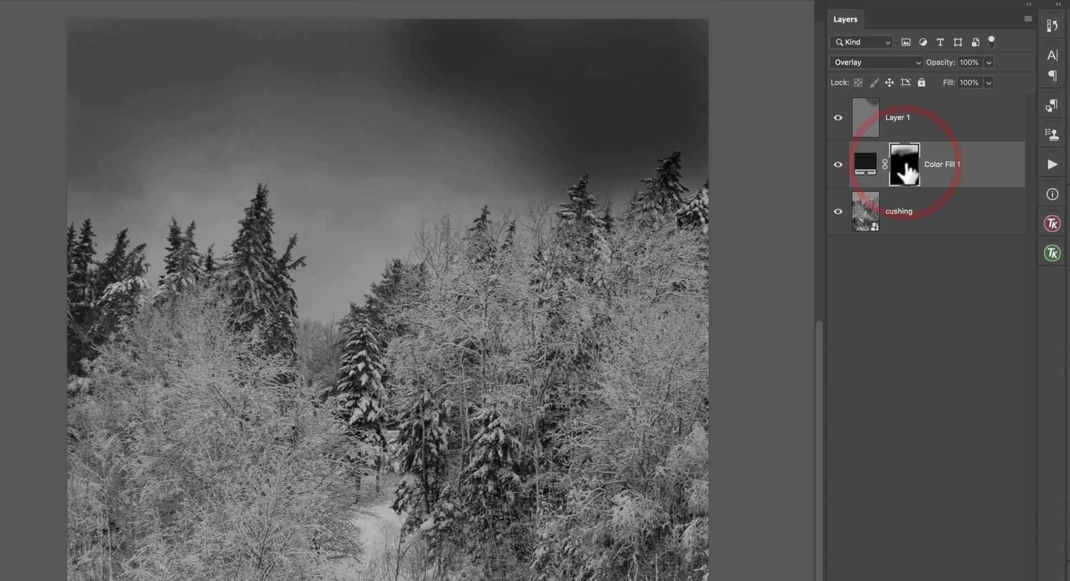
alt+click(906, 164)
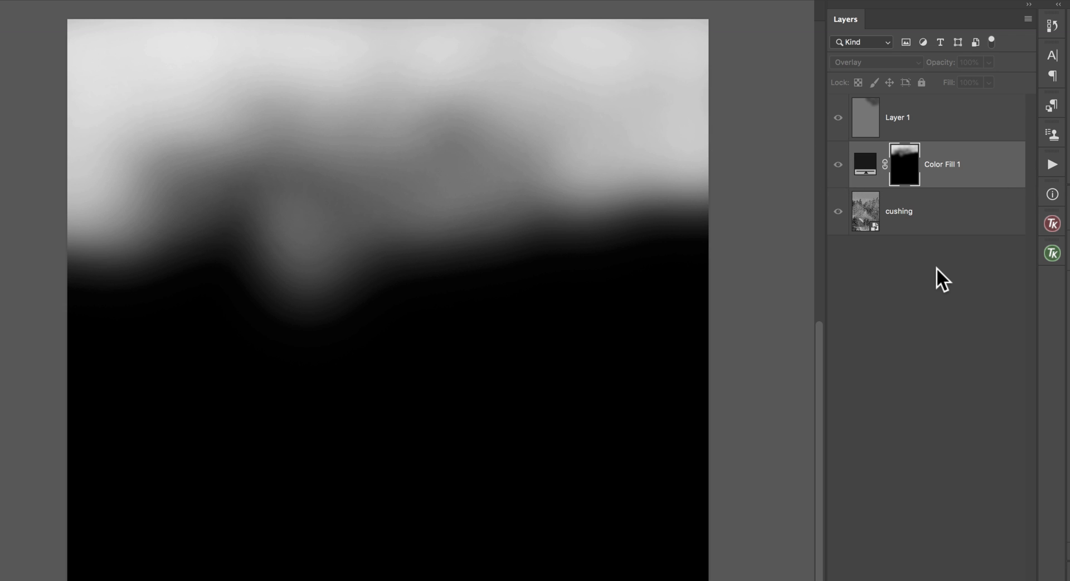
click(867, 118)
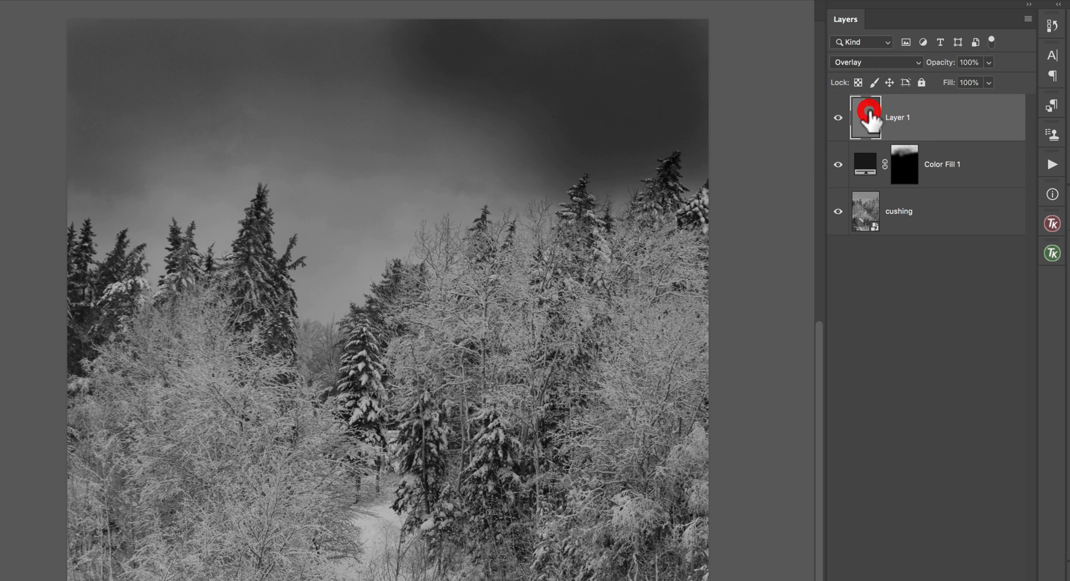
alt+click(838, 118)
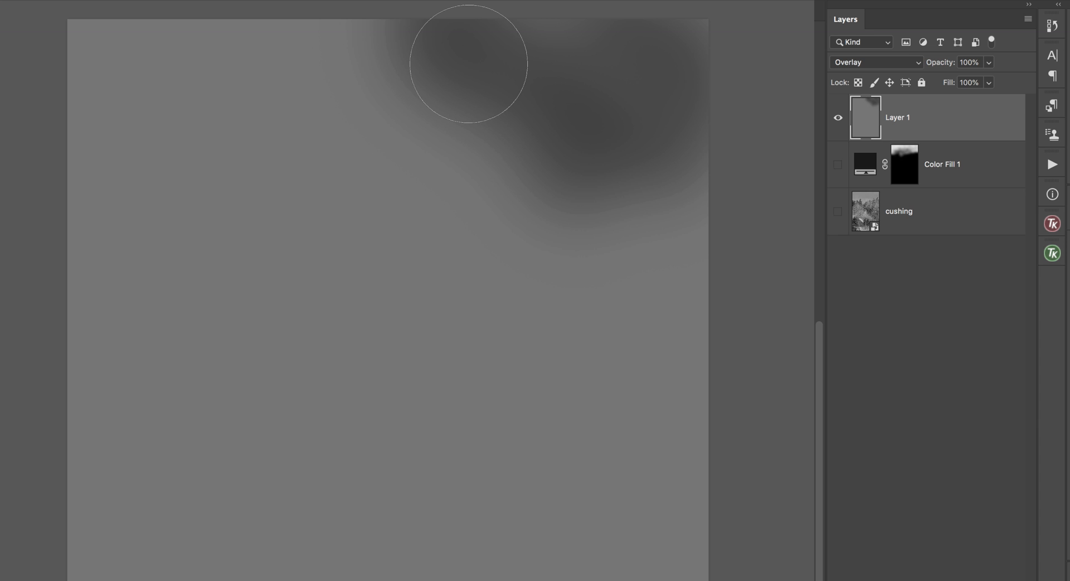
click(838, 164)
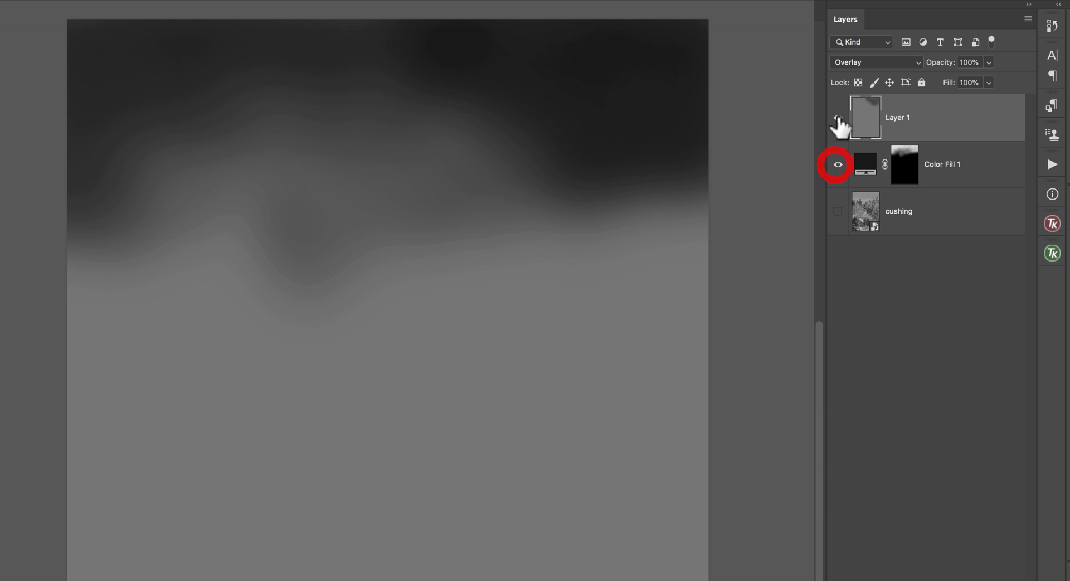
Make the photo layer visible again and delete the gray-filled dodge-and-burn layer
click(838, 118)
click(837, 211)
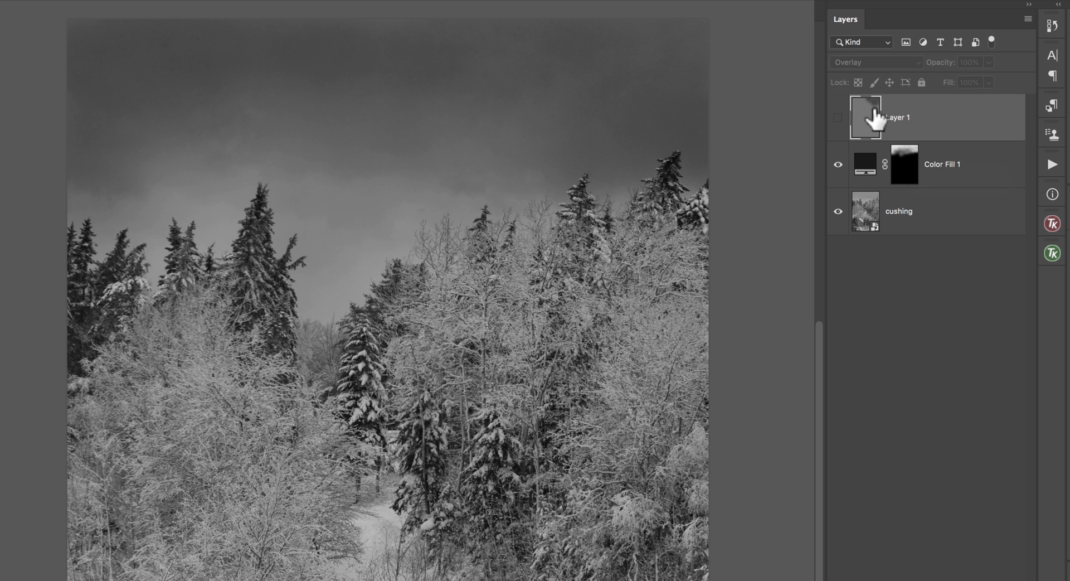
drag(874, 112, 906, 580)
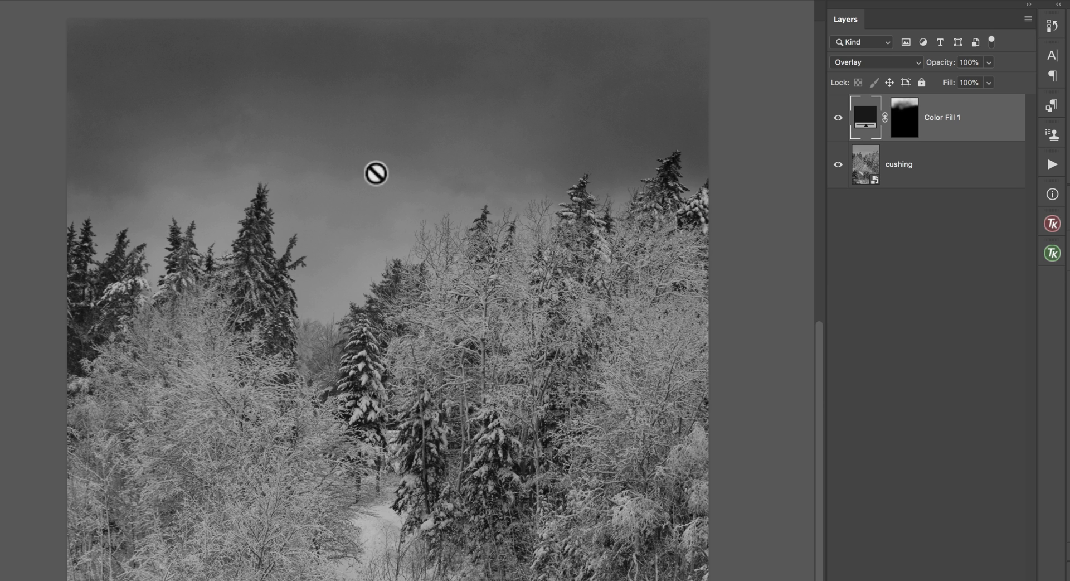
Hide the color fill layer and generate a Darks-2 luminosity mask from the photo with TK Basic
scroll(375, 173, down, 2)
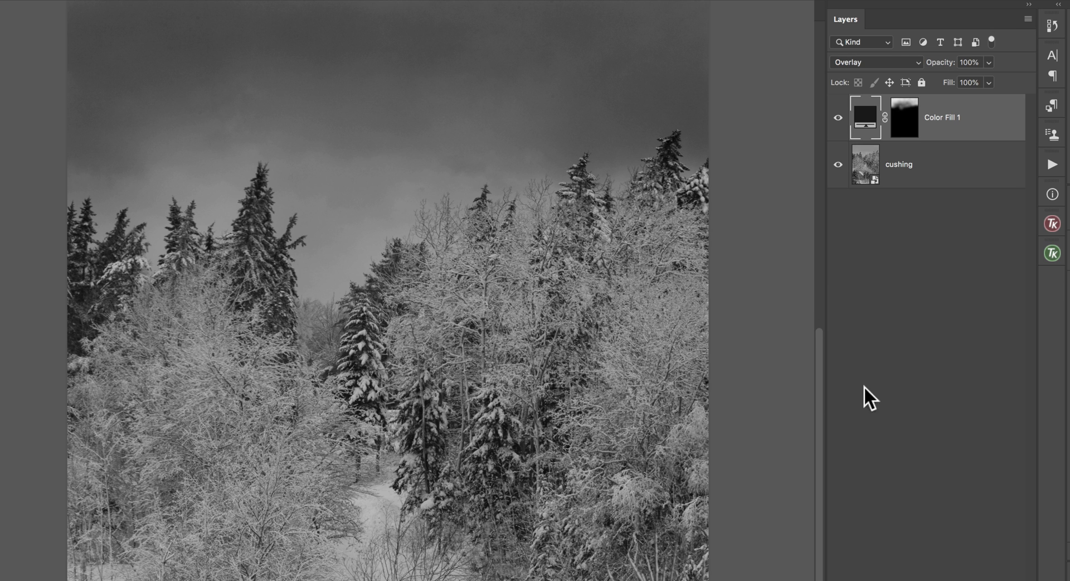
click(1051, 223)
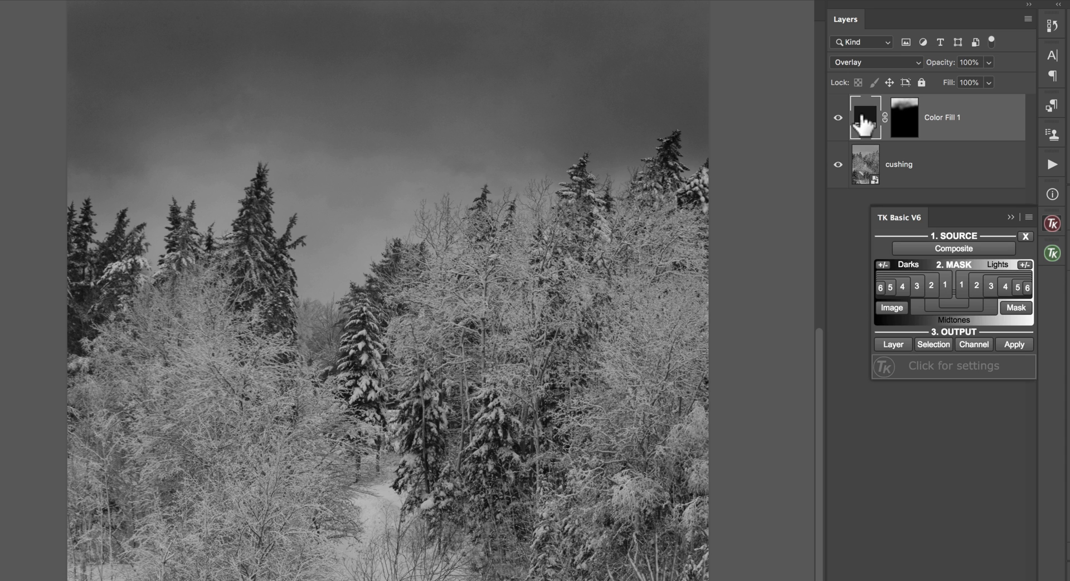
click(836, 118)
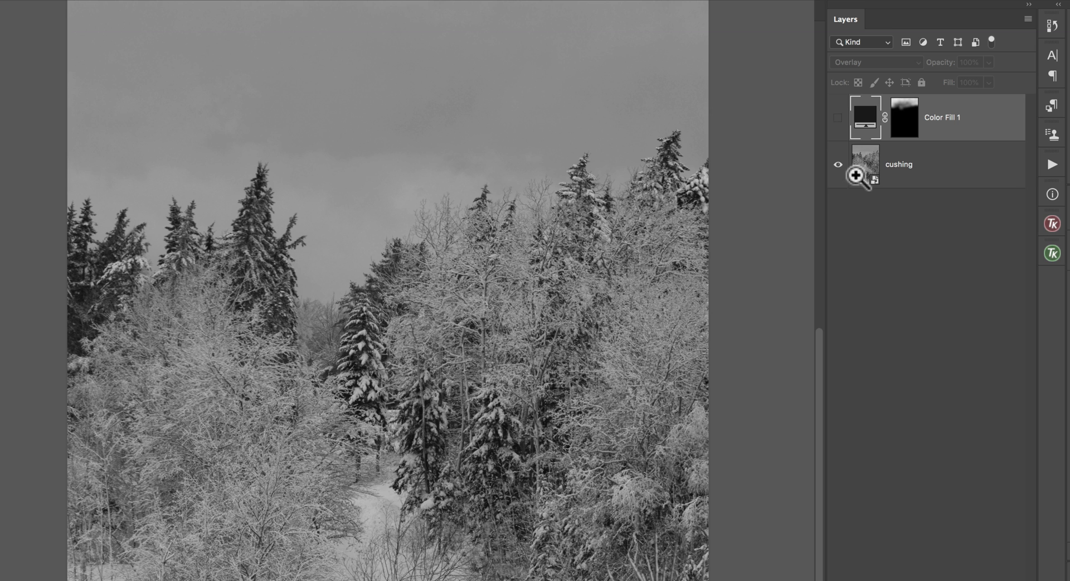
click(1051, 223)
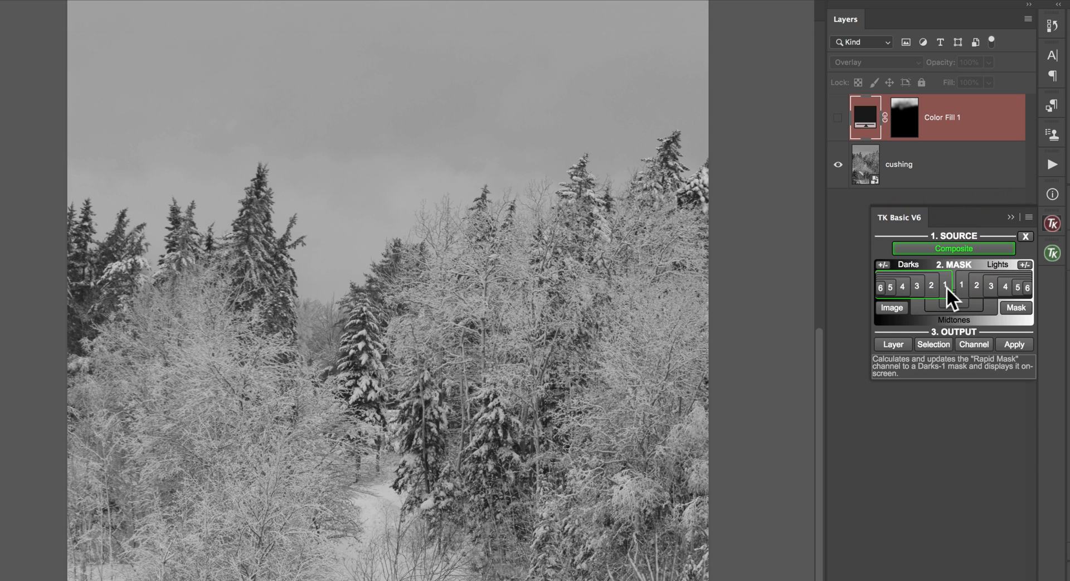
click(929, 285)
click(931, 286)
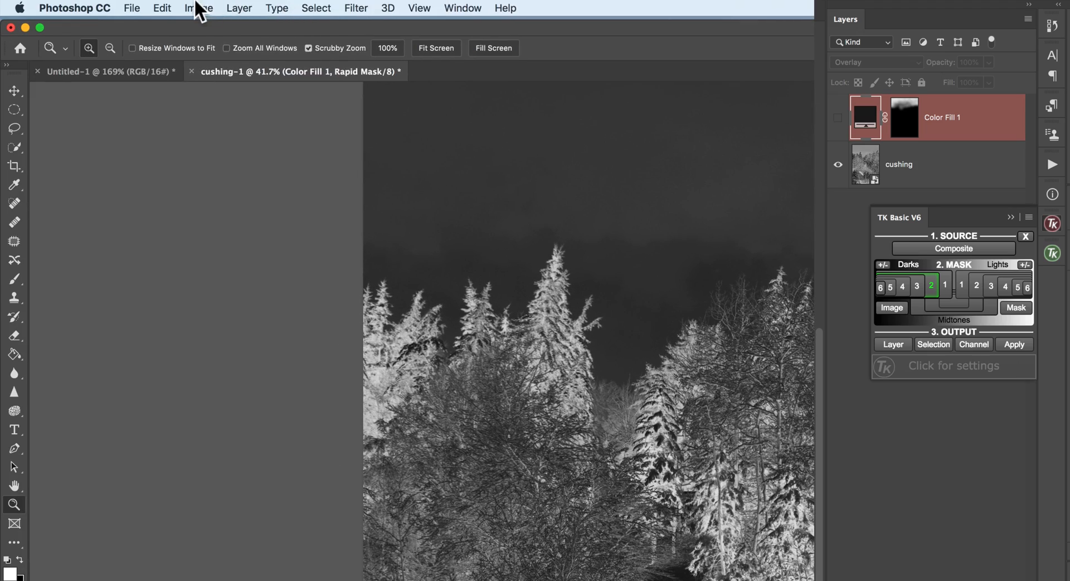
Lighten the Rapid Mask with a Brightness of 150 and Levels input values of 0.83 for midtones and 158 for white
click(198, 8)
mouse_move(234, 46)
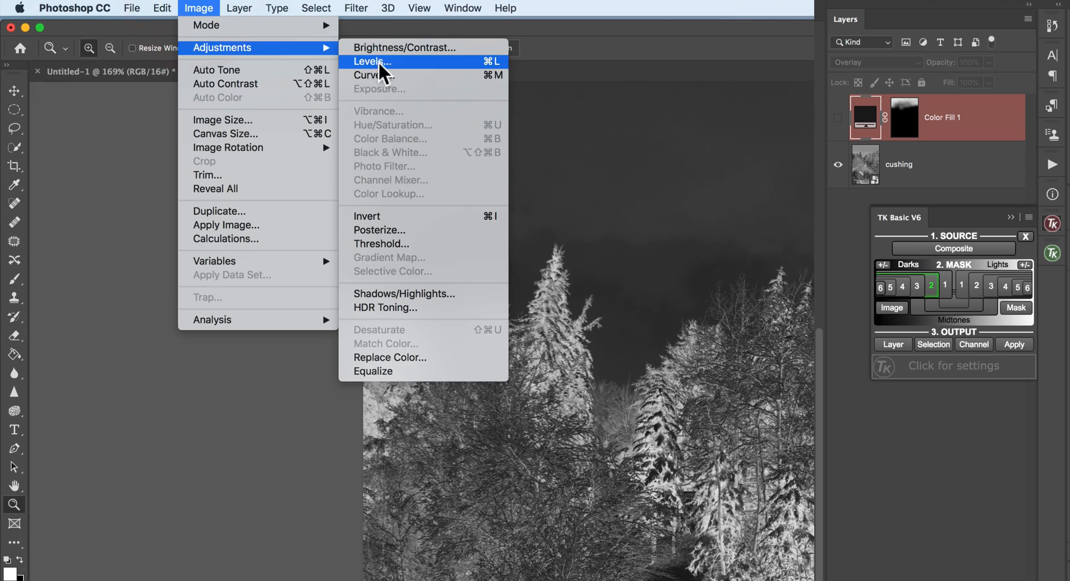
click(386, 47)
drag(599, 221, 671, 227)
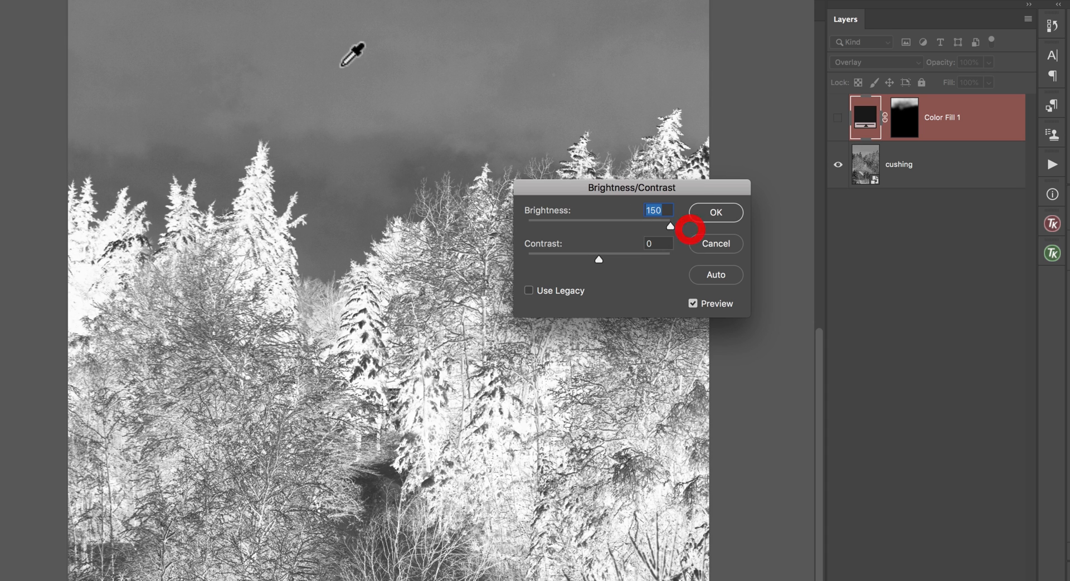
click(714, 212)
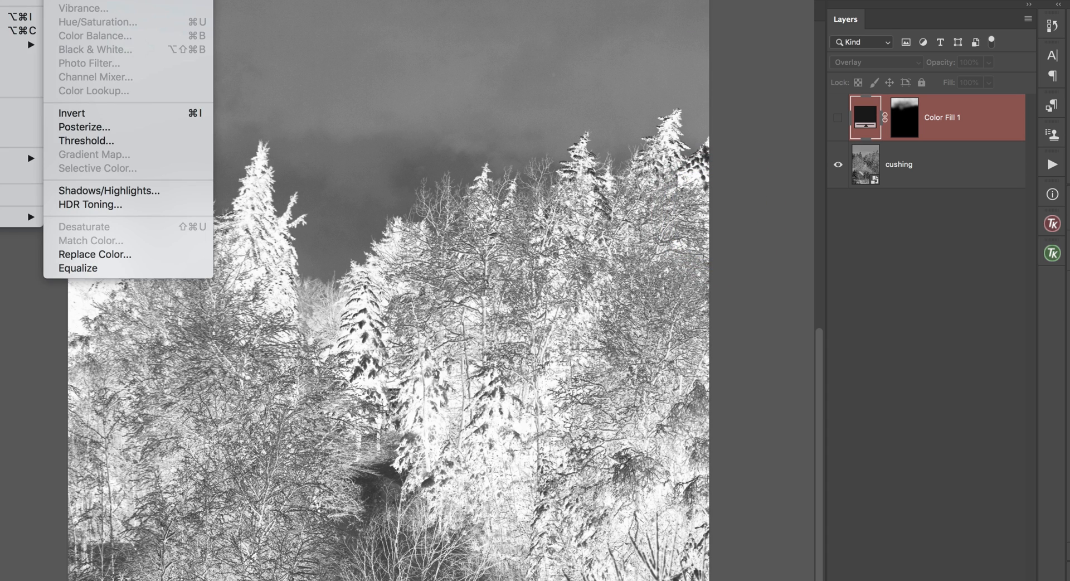
key(super+l)
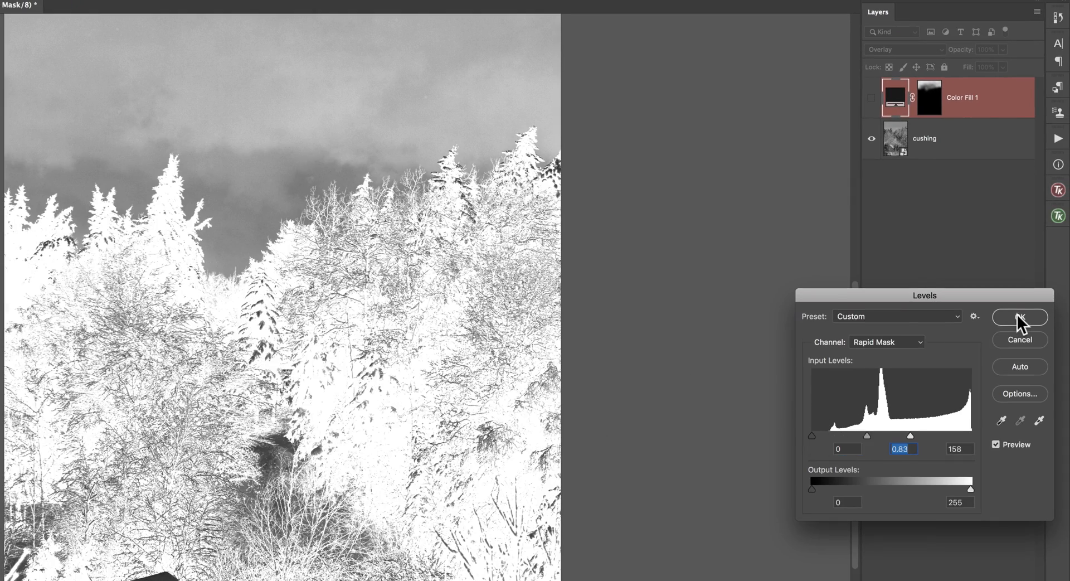
click(1018, 316)
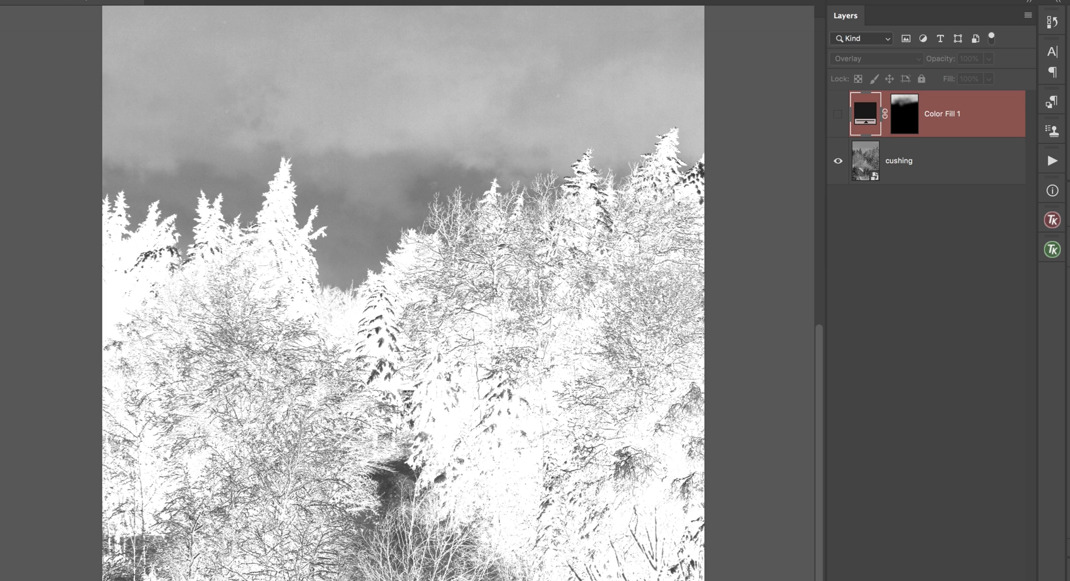
Make the color fill layer visible and place it in a new group
click(838, 131)
drag(865, 141, 881, 106)
click(887, 100)
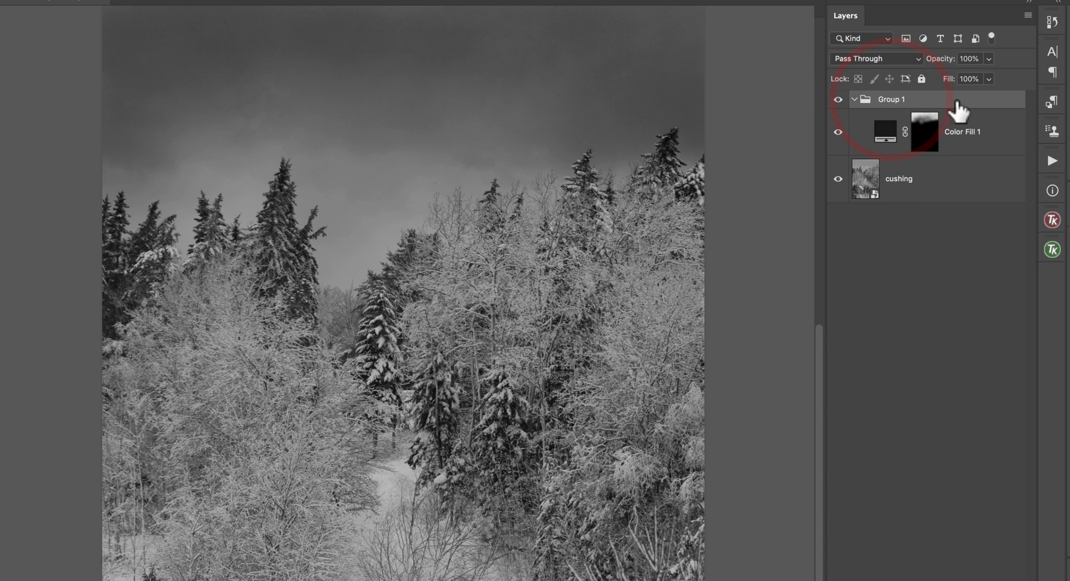
Apply the adjusted Darks-2 Rapid Mask as a layer mask on the group
click(1052, 219)
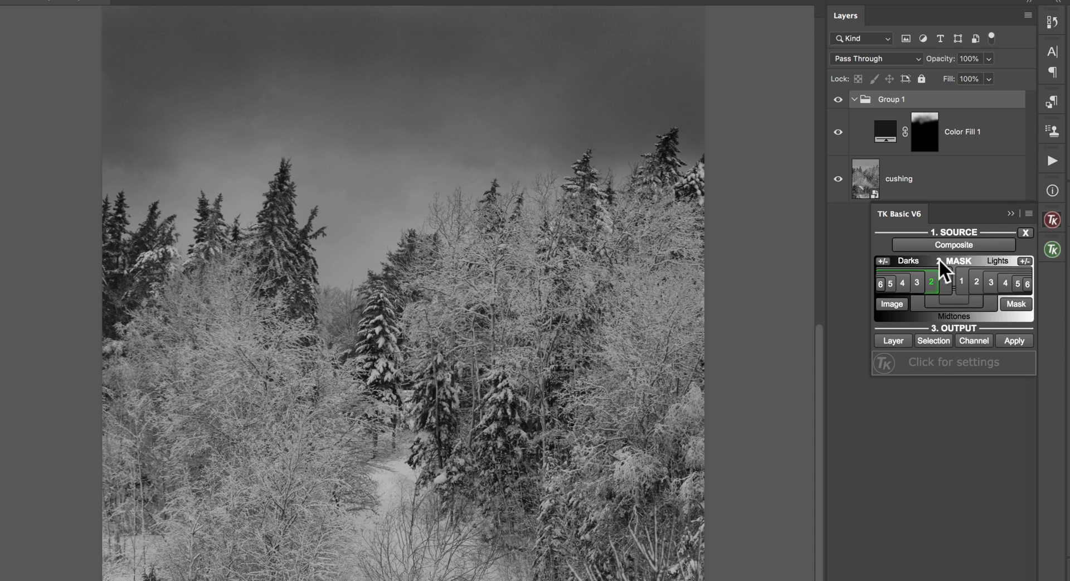
click(1017, 340)
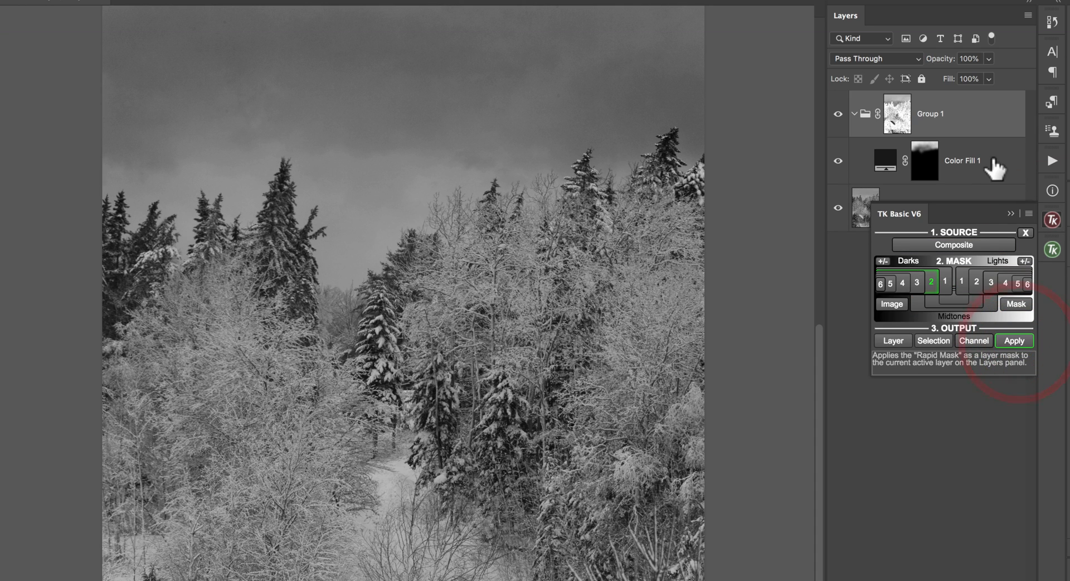
click(1053, 218)
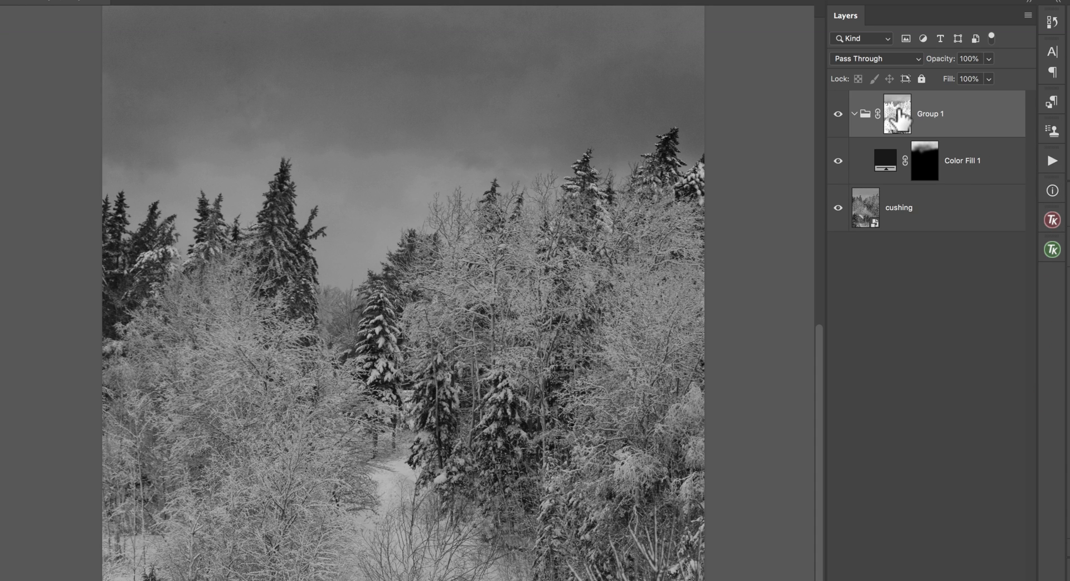
Turn the group's luminosity mask off and on to compare its effect on the sky and trees
click(899, 110)
shift+click(898, 111)
shift+click(899, 110)
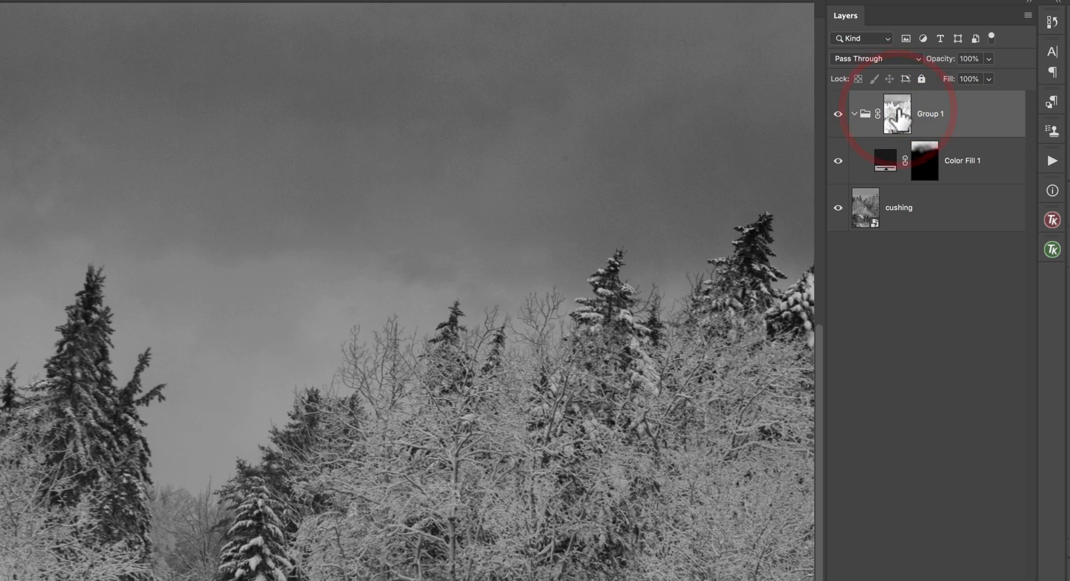
Switch the luminosity mask on Group 1 off and on repeatedly to examine how it protects the treetops against the sky
shift+click(899, 111)
shift+click(898, 111)
shift+click(898, 110)
shift+click(899, 110)
shift+click(898, 110)
shift+click(899, 110)
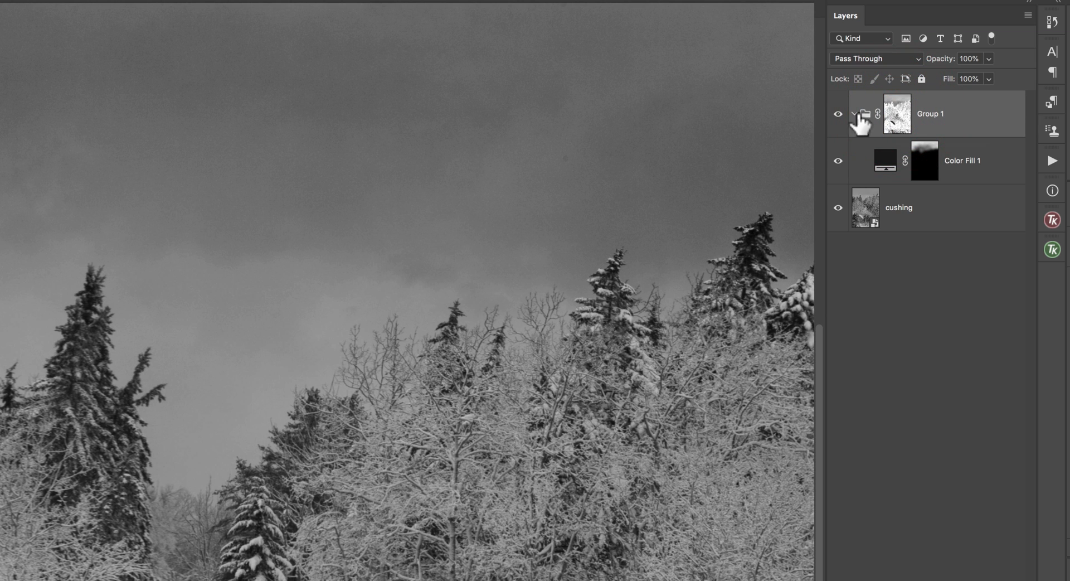
key(z)
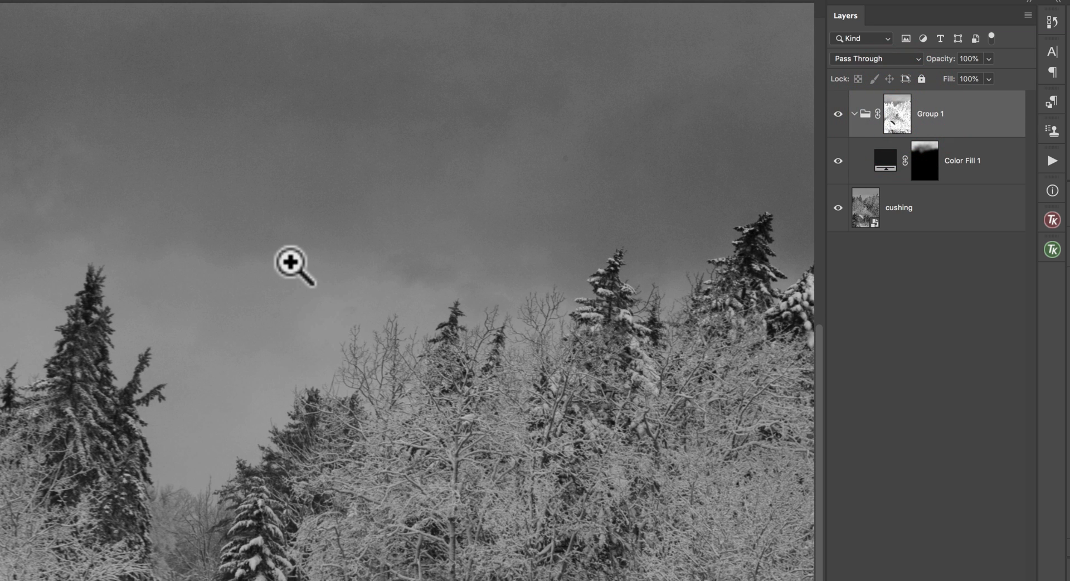
Nest Color Fill 1 in a new group inside Group 1 and move its painted mask onto the new group
click(883, 161)
key(super+0)
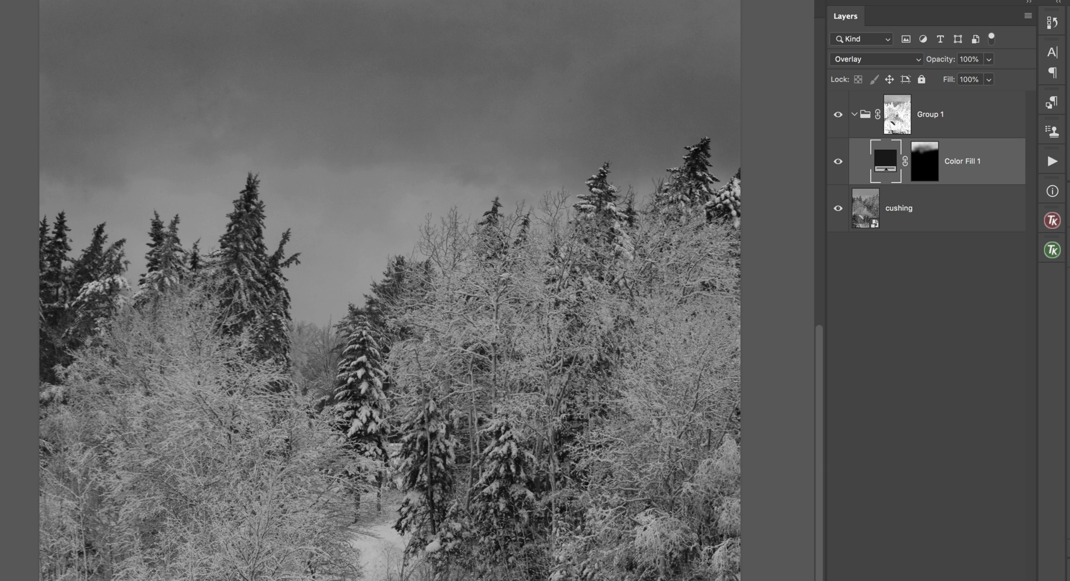
key(ctrl+g)
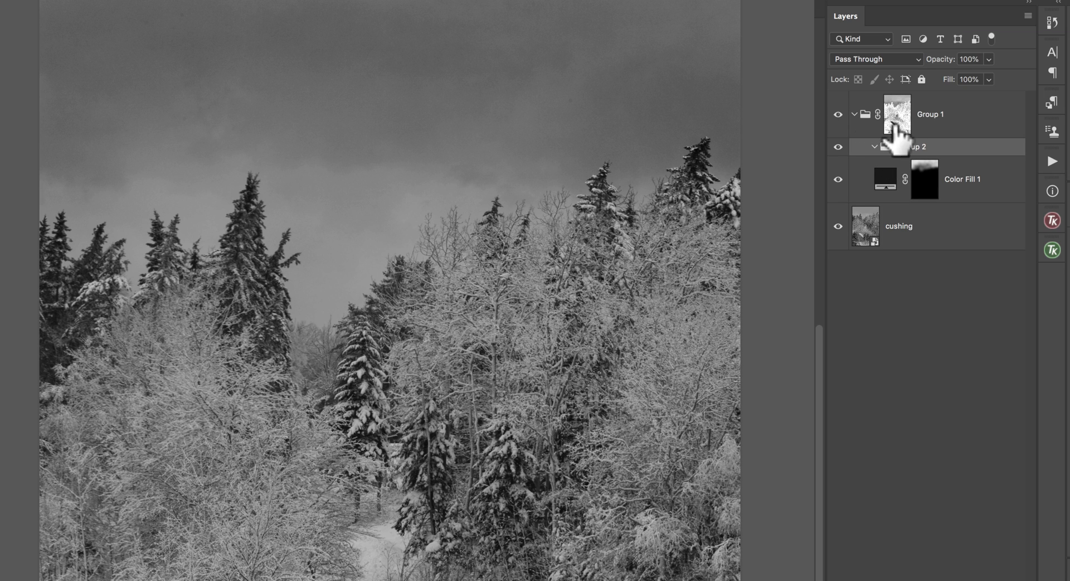
click(928, 183)
drag(926, 187, 941, 150)
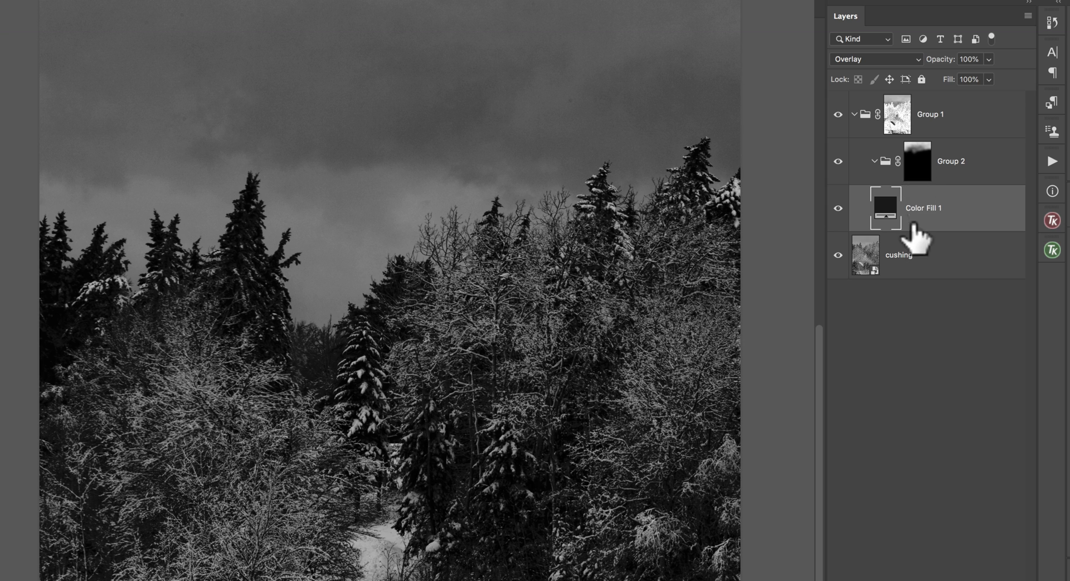
drag(887, 224, 888, 168)
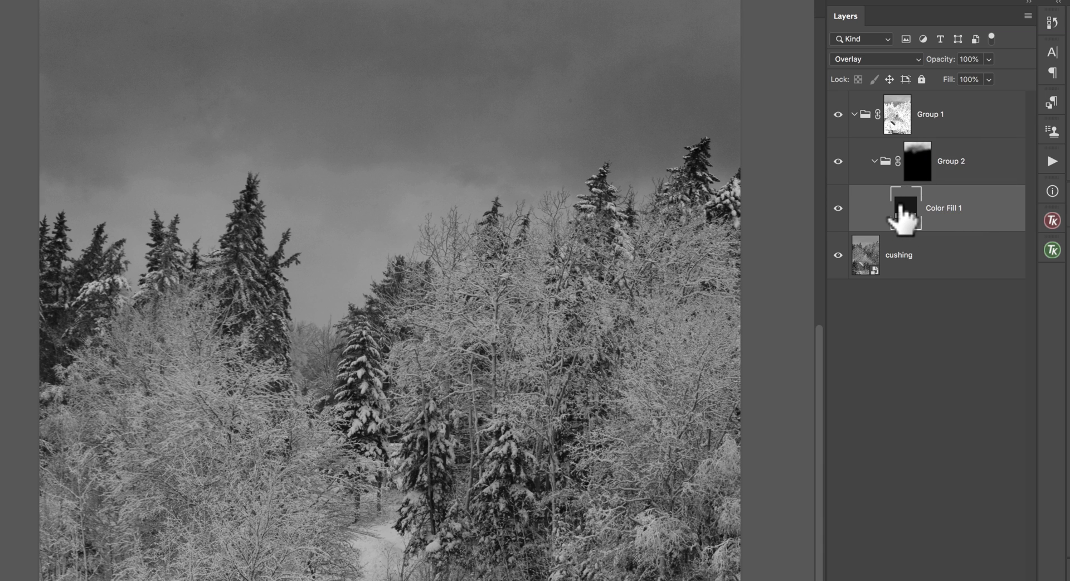
View the painted mask of Group 2 on its own to examine the burned sky area
click(919, 160)
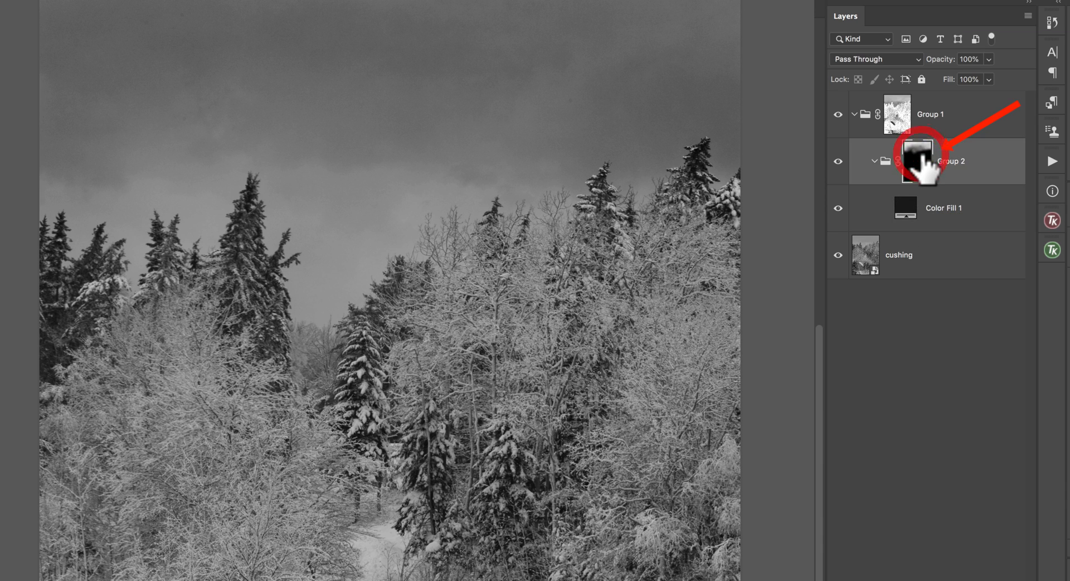
alt+click(920, 157)
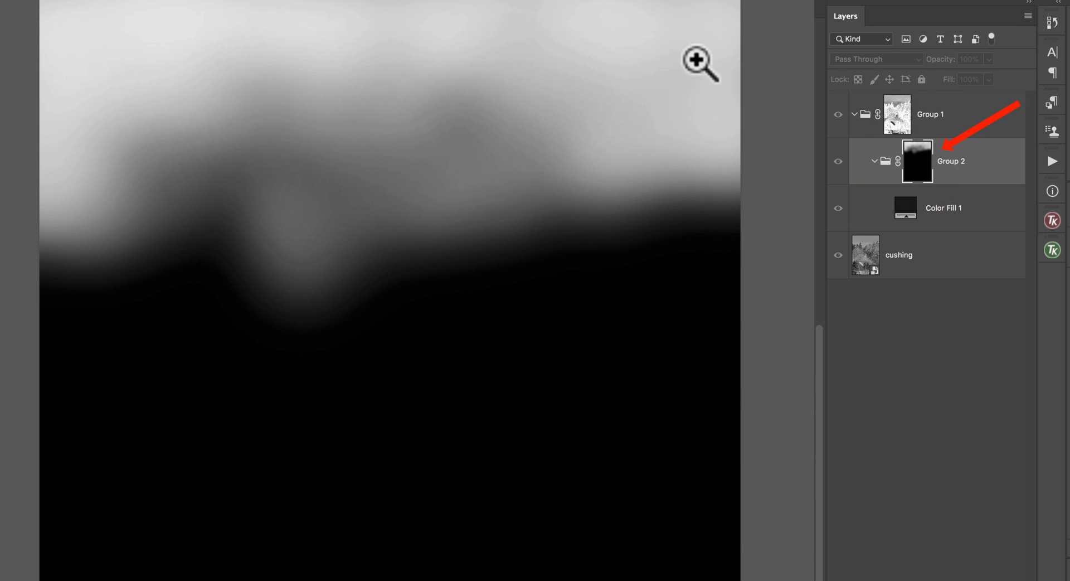
alt+click(918, 162)
Add a Curves adjustment above Color Fill 1 with an S-curve through input 25, output 13 and input 54, output 68
click(904, 211)
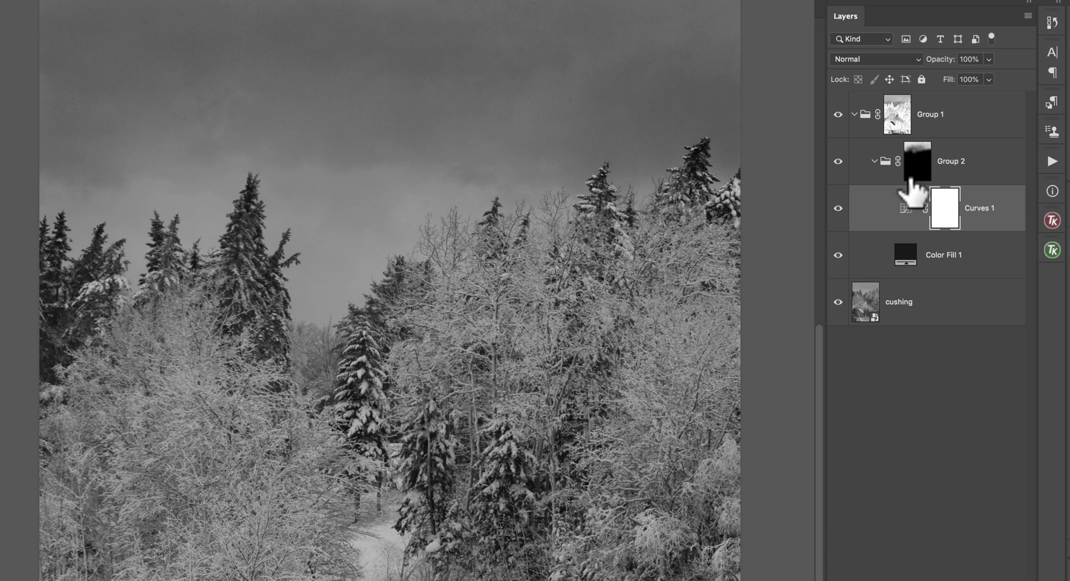
double_click(904, 207)
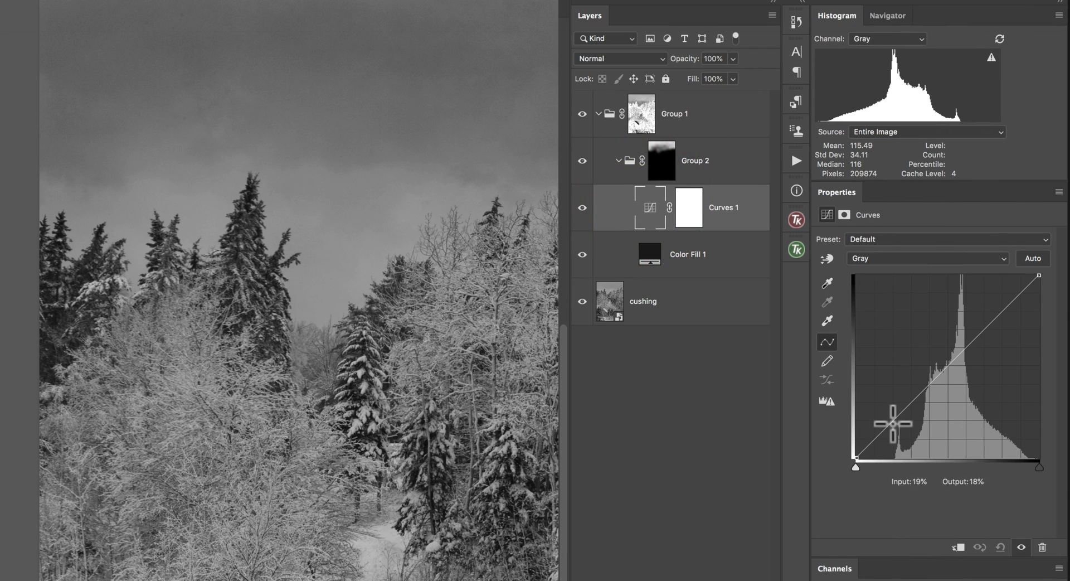
drag(891, 425, 905, 439)
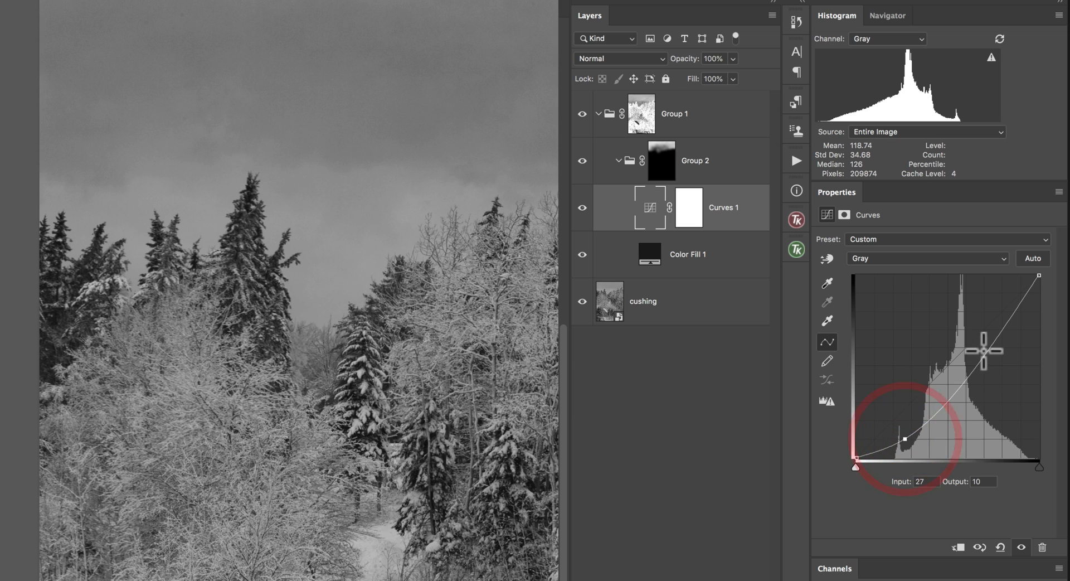
drag(978, 360, 955, 332)
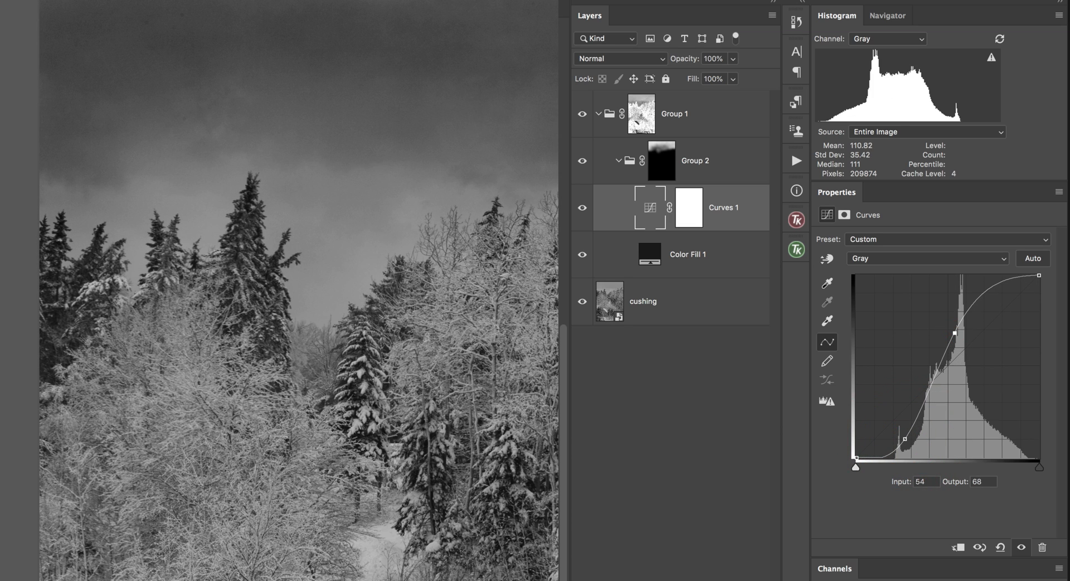
drag(899, 440, 902, 434)
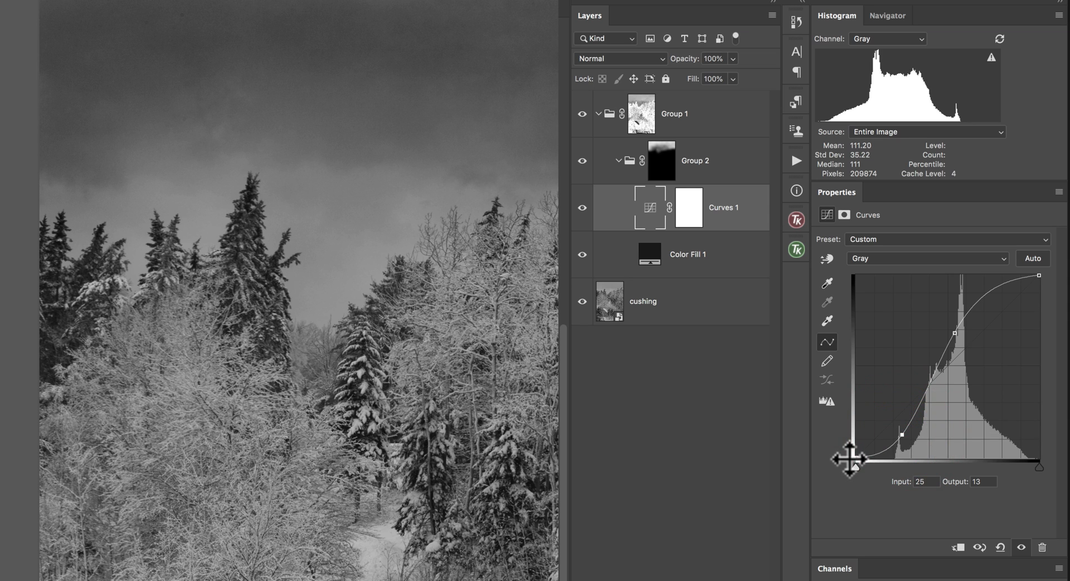
Refine the contrast curve with points at input 30, output 18 and input 53, output 71
drag(955, 333, 932, 316)
drag(902, 434, 918, 438)
key(z)
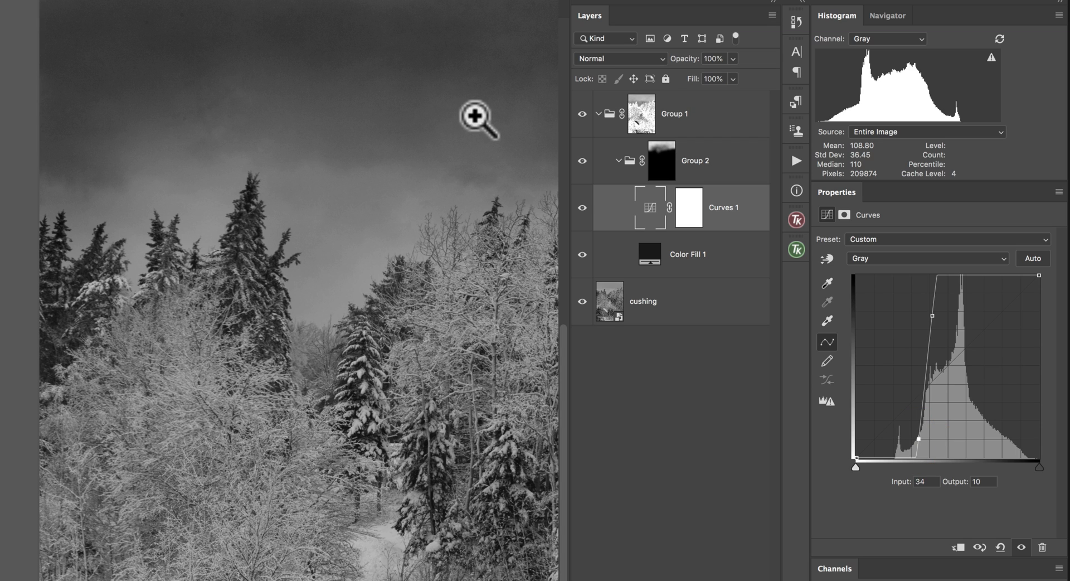
drag(933, 316, 953, 327)
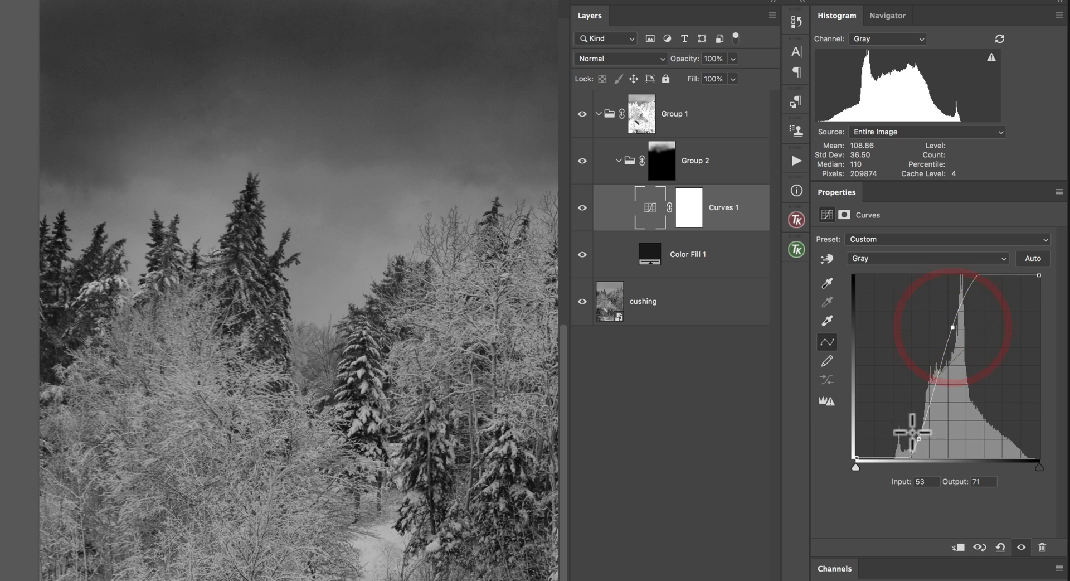
drag(912, 432, 905, 420)
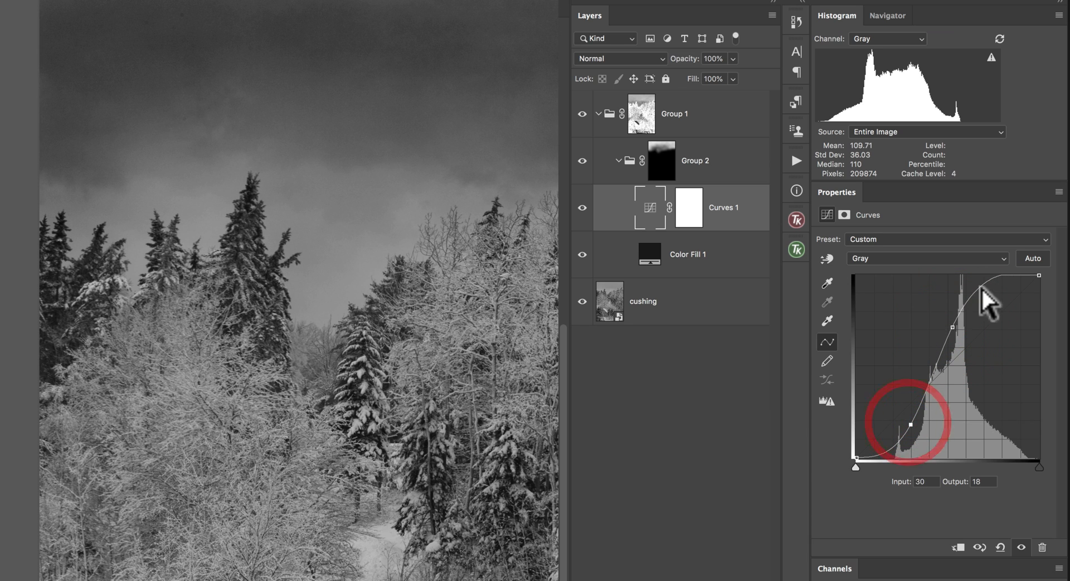
click(953, 327)
click(954, 327)
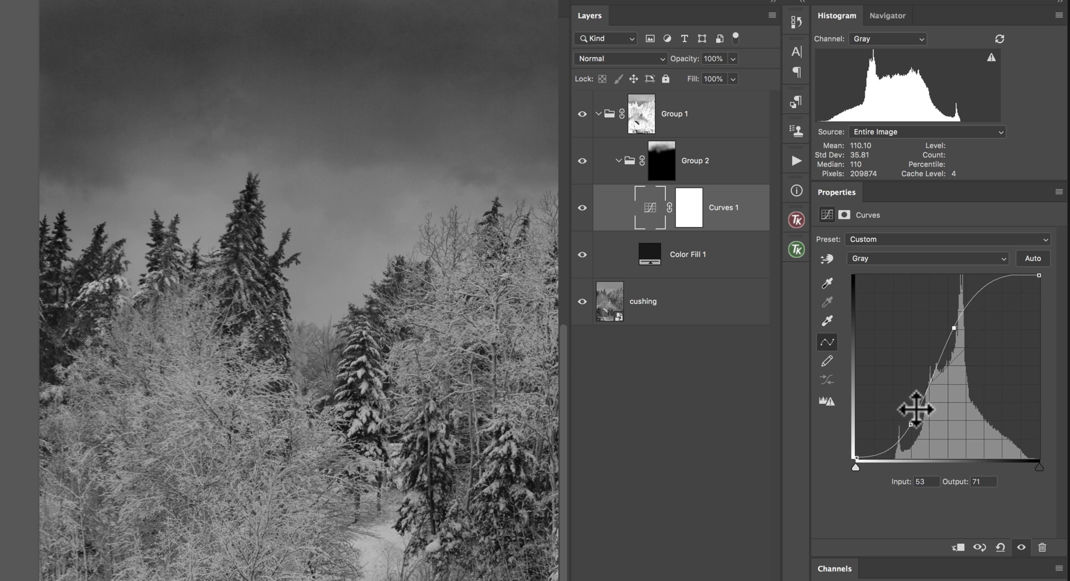
Hide and show the Curves 1 layer to compare the sky's contrast with and without it
click(583, 207)
click(582, 207)
click(583, 207)
click(582, 208)
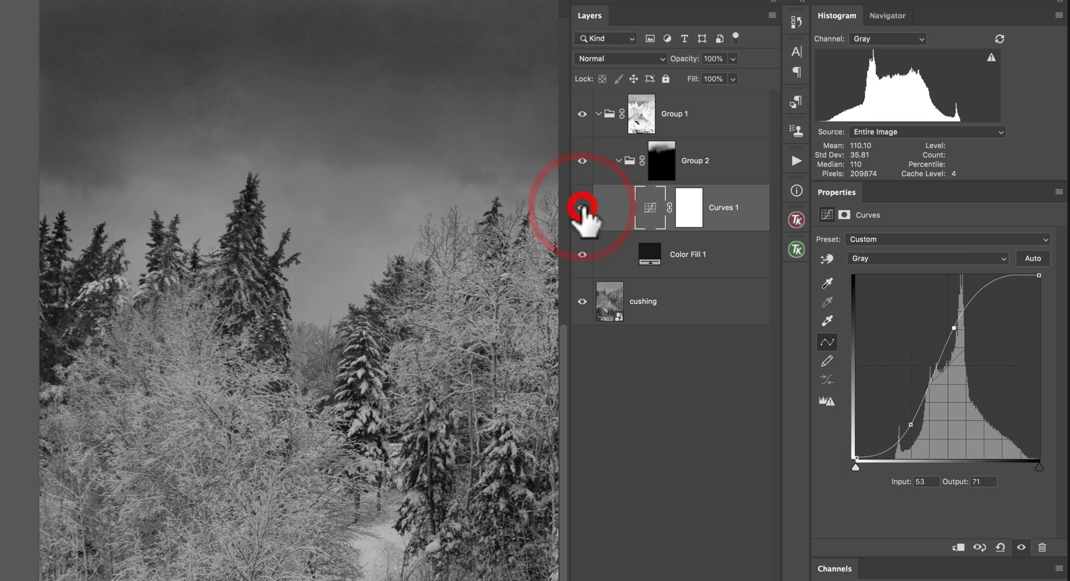
Add a Levels adjustment above Curves 1 with input values of 24 for shadows, 1.85 for midtones and 187 for highlights
click(650, 207)
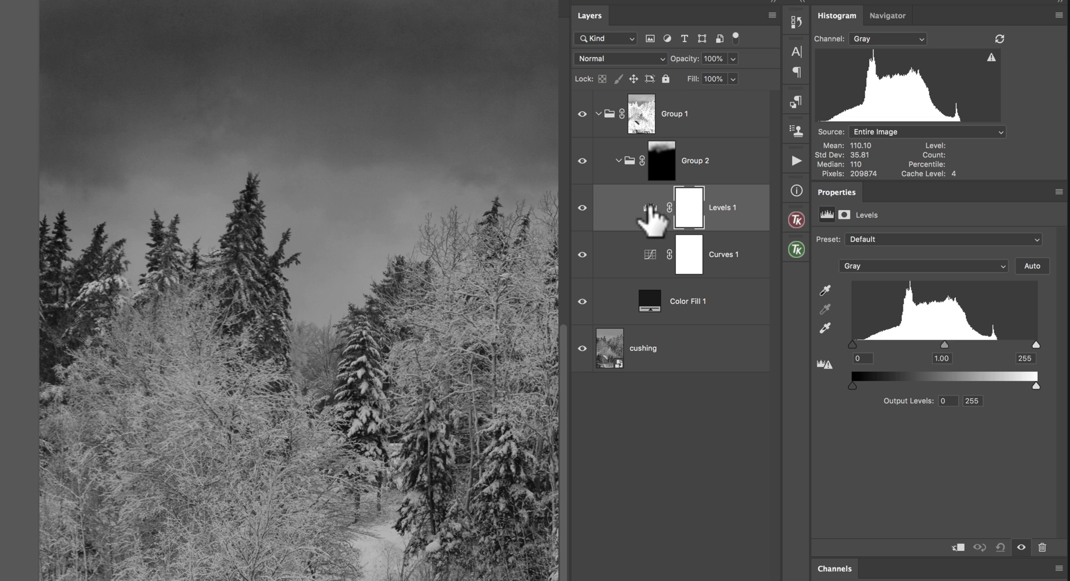
drag(852, 344, 872, 344)
drag(959, 345, 933, 343)
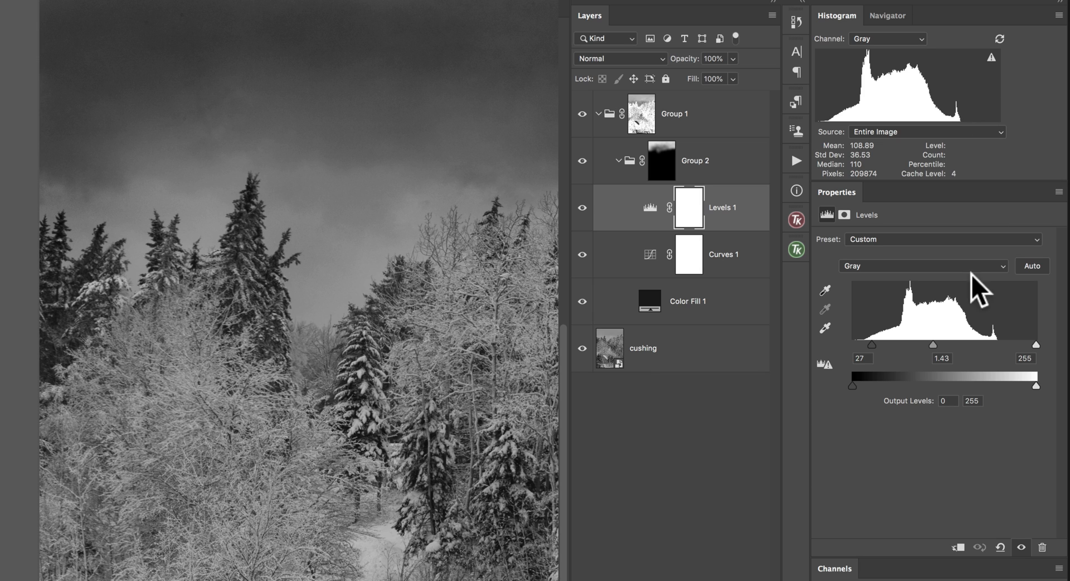
drag(932, 342, 928, 343)
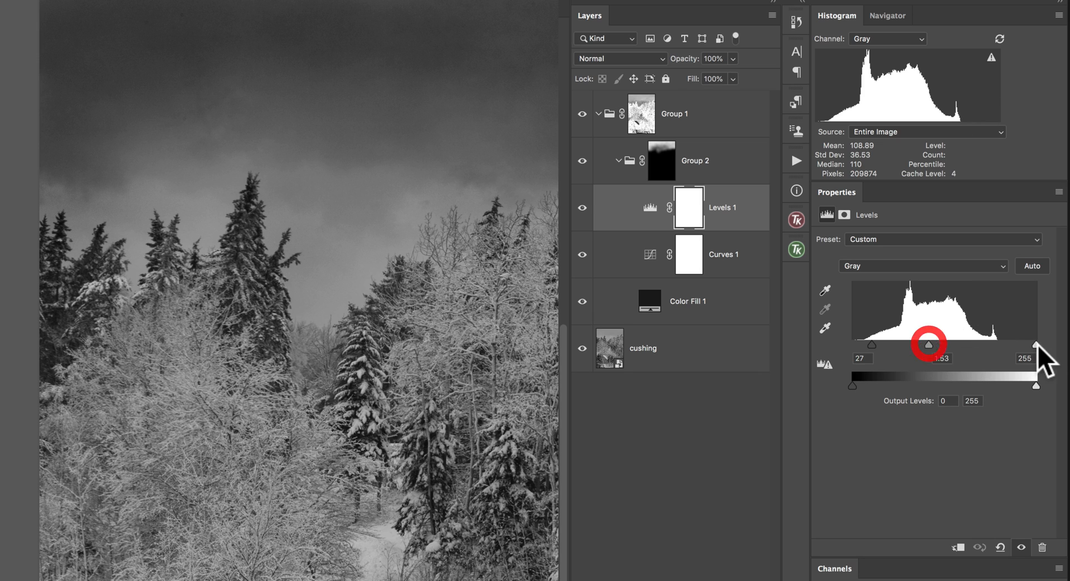
drag(1036, 344, 988, 340)
click(988, 340)
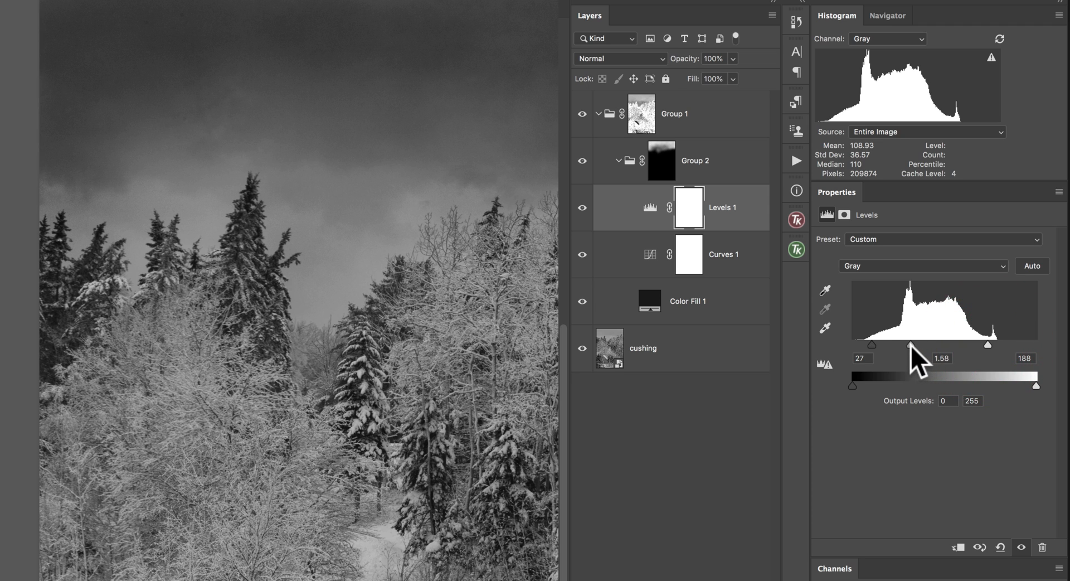
drag(873, 344, 888, 344)
Hide and show the Levels 1 layer to examine its effect on the sky just above the treeline
click(583, 207)
click(582, 207)
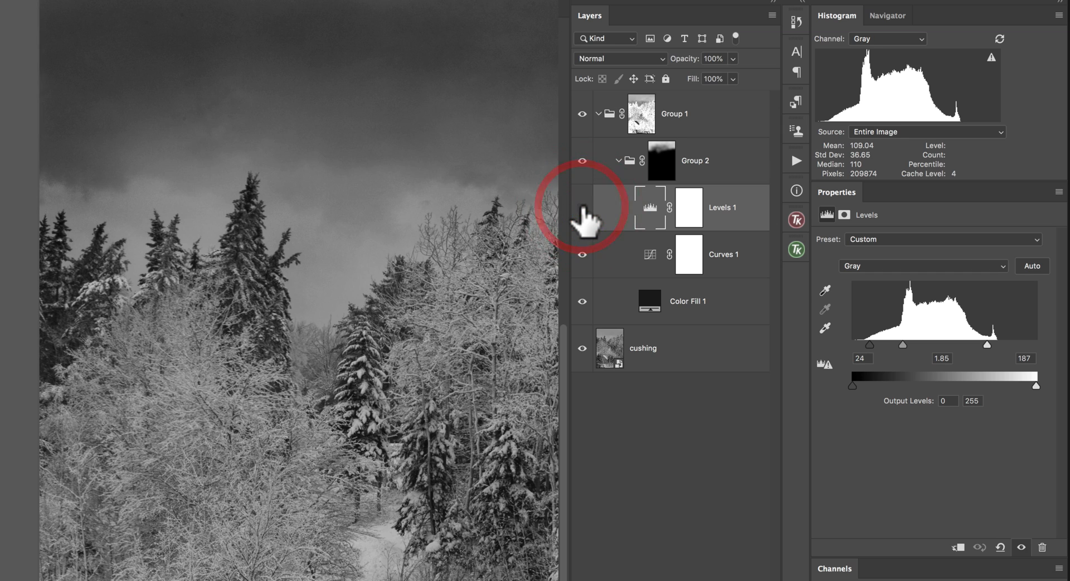
click(583, 208)
click(583, 208)
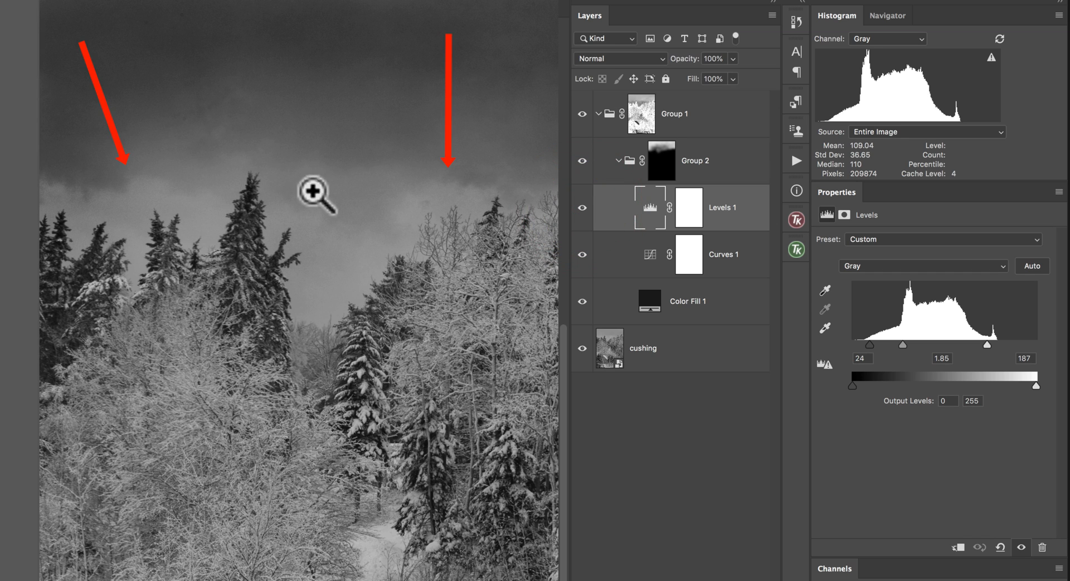
click(583, 207)
click(582, 207)
click(582, 208)
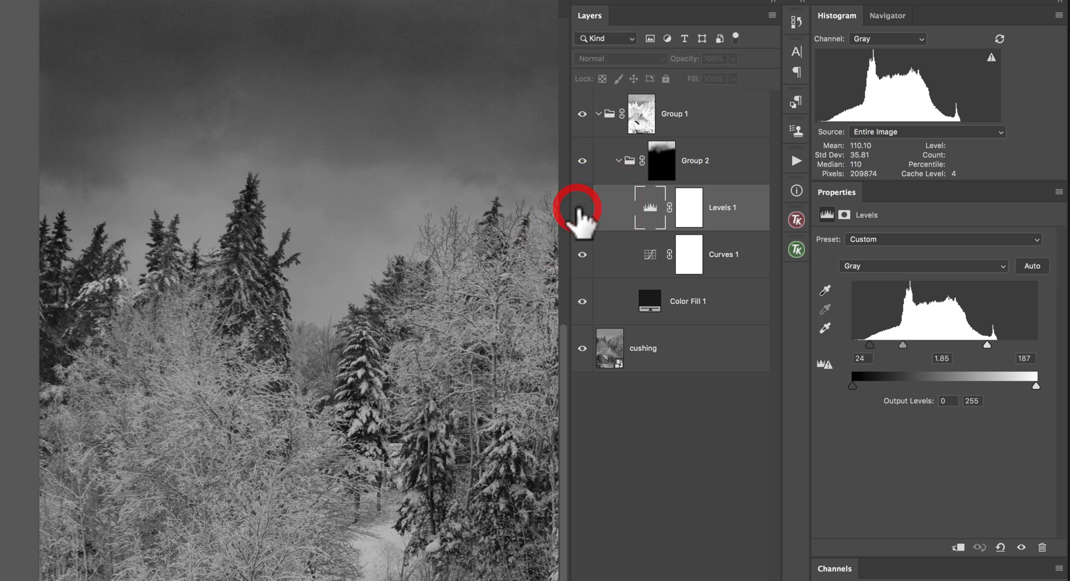
click(583, 207)
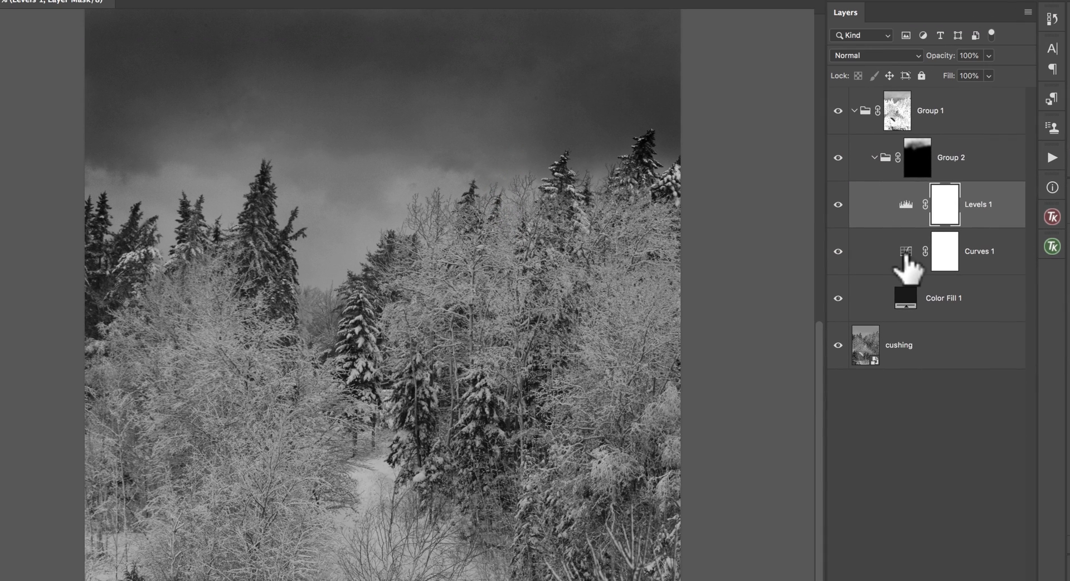
Hide and show Group 1 repeatedly to compare the original photo with the complete sky burn
click(838, 111)
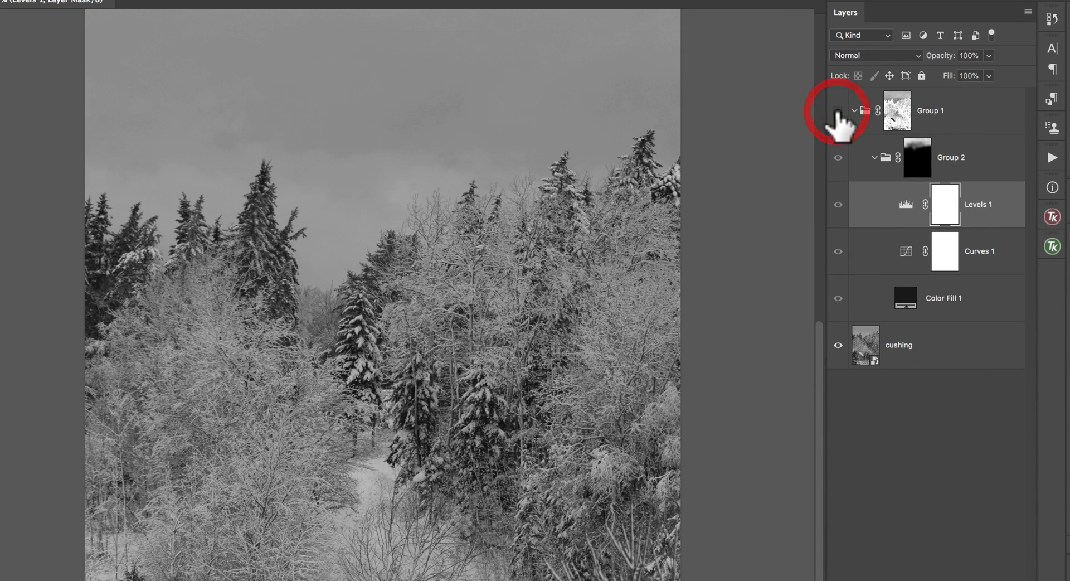
click(837, 111)
click(837, 111)
click(838, 112)
click(838, 112)
click(837, 112)
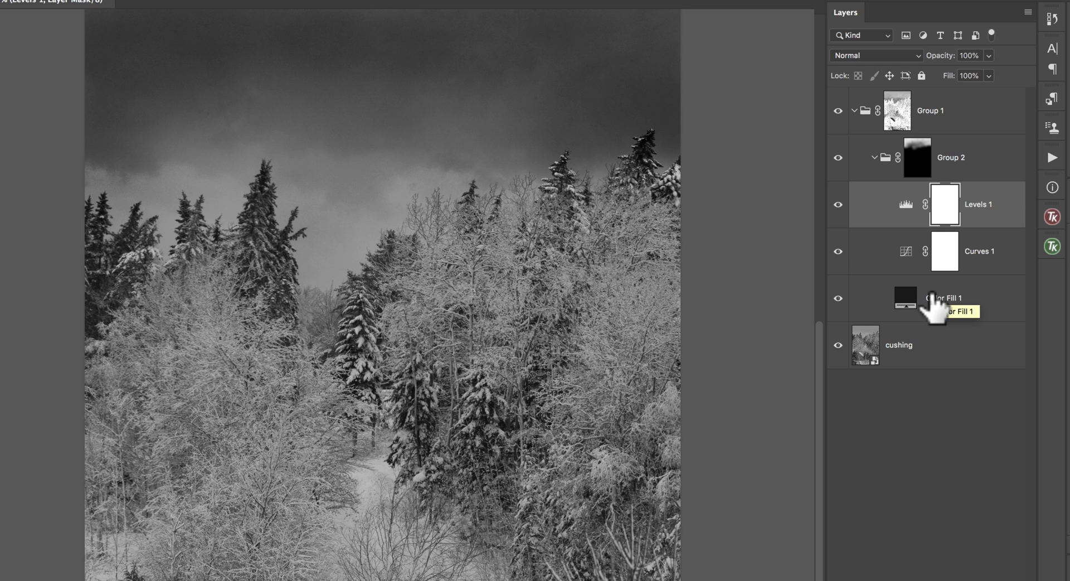
Inspect the solid color of Color Fill 1 in the Color Picker and cancel out of it
click(906, 303)
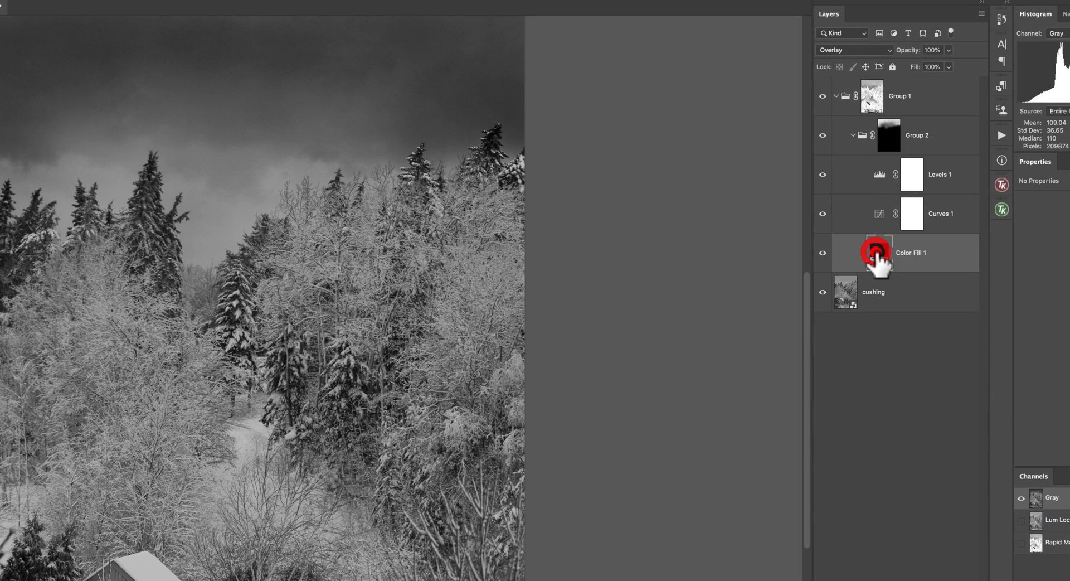
double_click(880, 258)
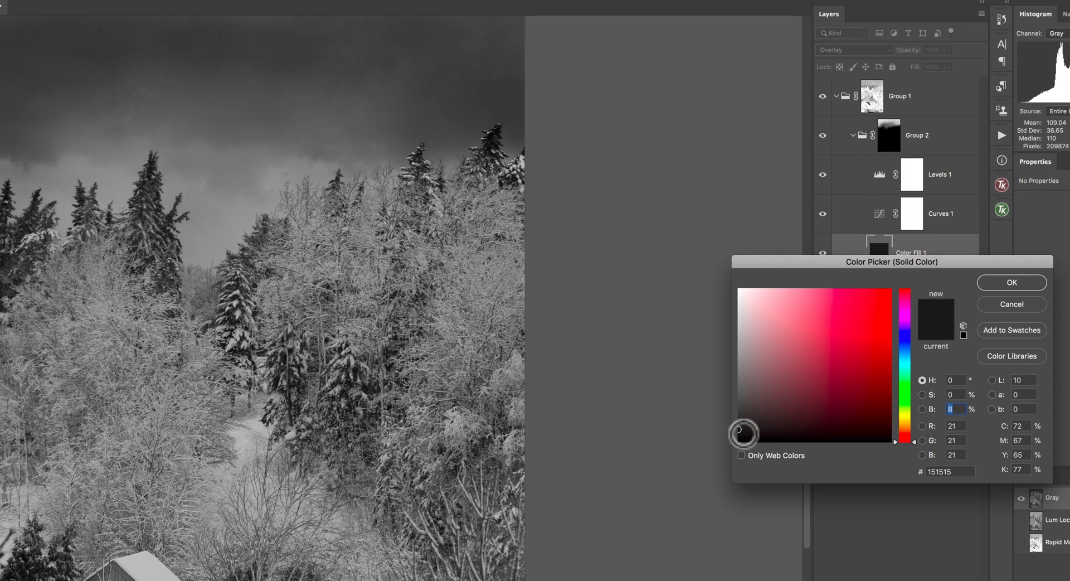
mouse_move(739, 429)
mouse_down()
mouse_move(731, 410)
mouse_move(735, 429)
mouse_up()
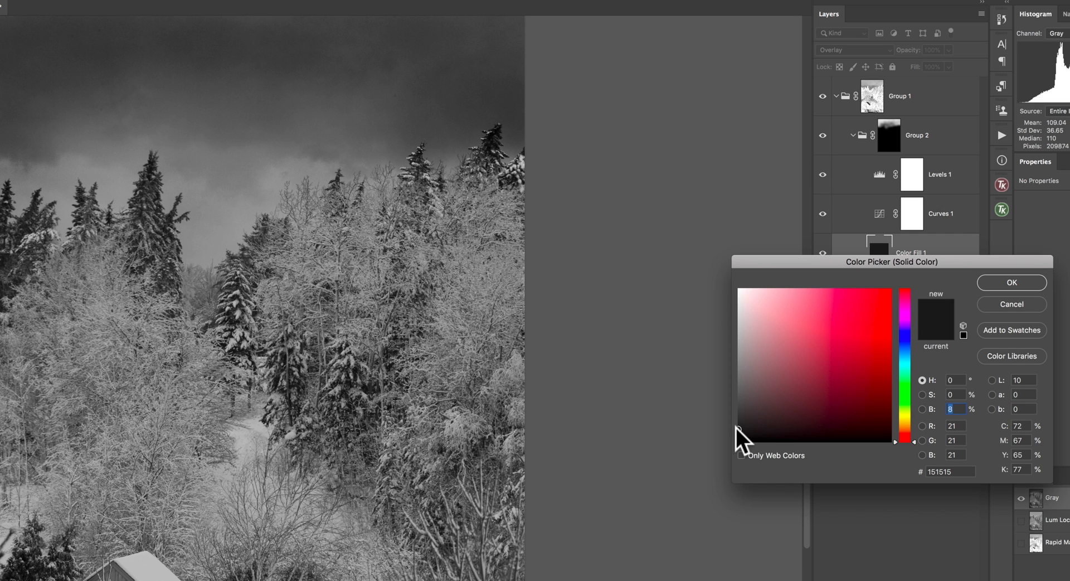
scroll(736, 427, down, 1)
scroll(587, 110, up, 1)
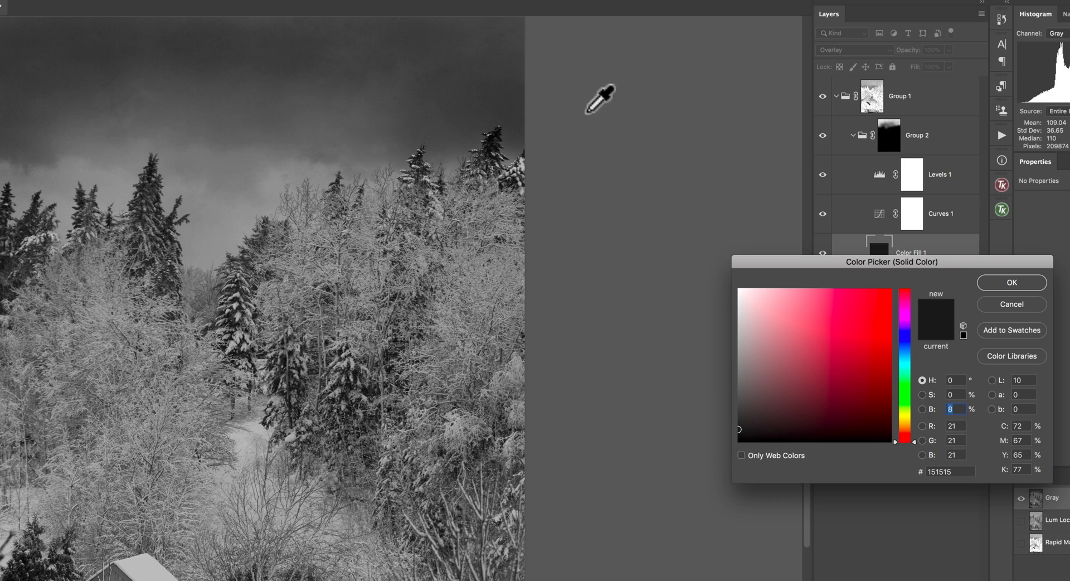
click(998, 306)
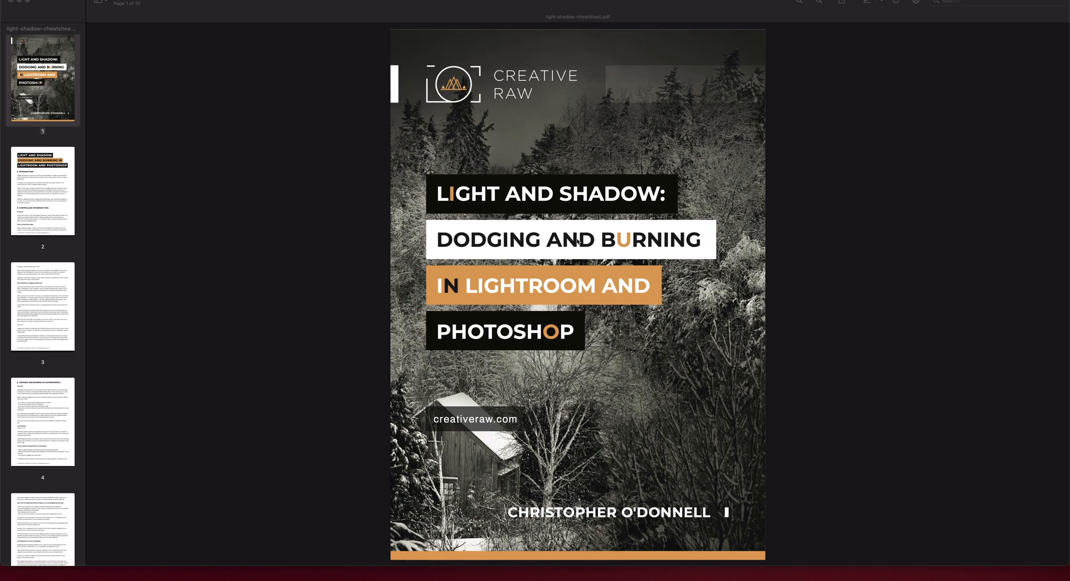
Read through the light-shadow-cheatsheet PDF from its cover to the section on brush settings for dodging and burning
scroll(392, 280, down, 10)
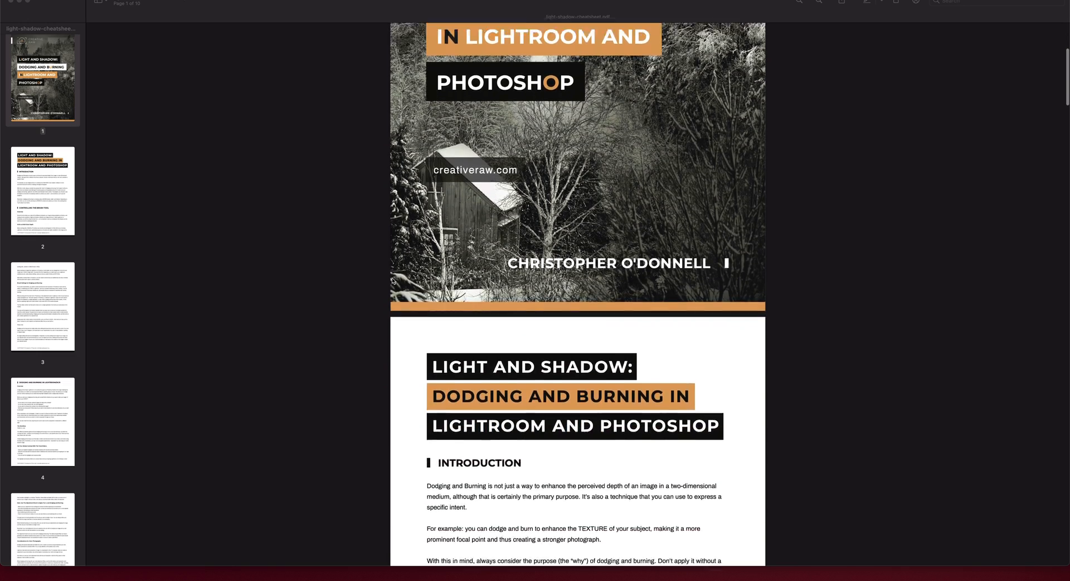
scroll(392, 281, down, 10)
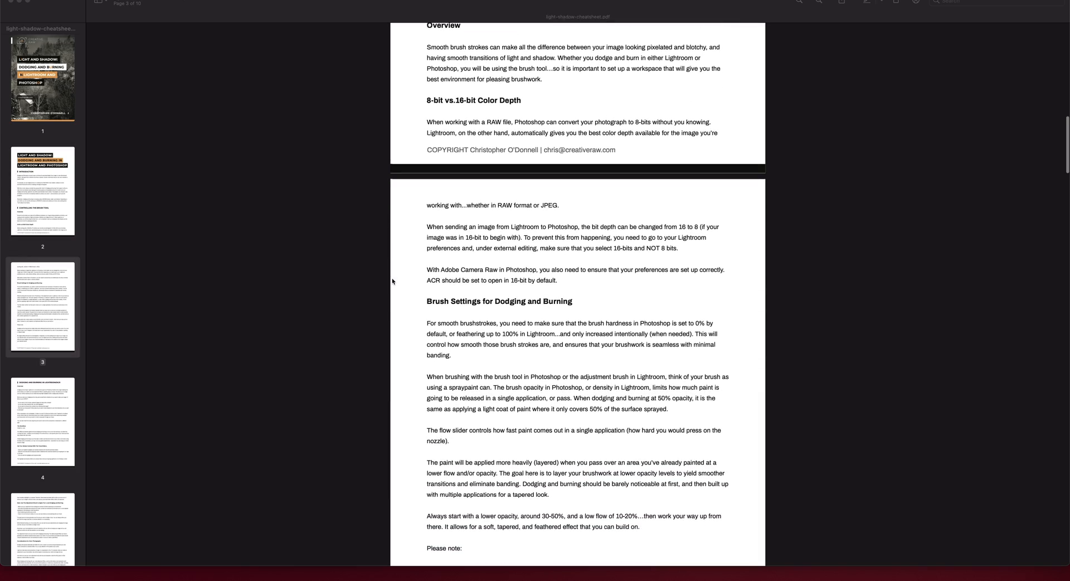
Read the rest of the cheatsheet, from the brush settings section to the Lightroom and Photoshop keyboard shortcut tables
scroll(392, 281, down, 8)
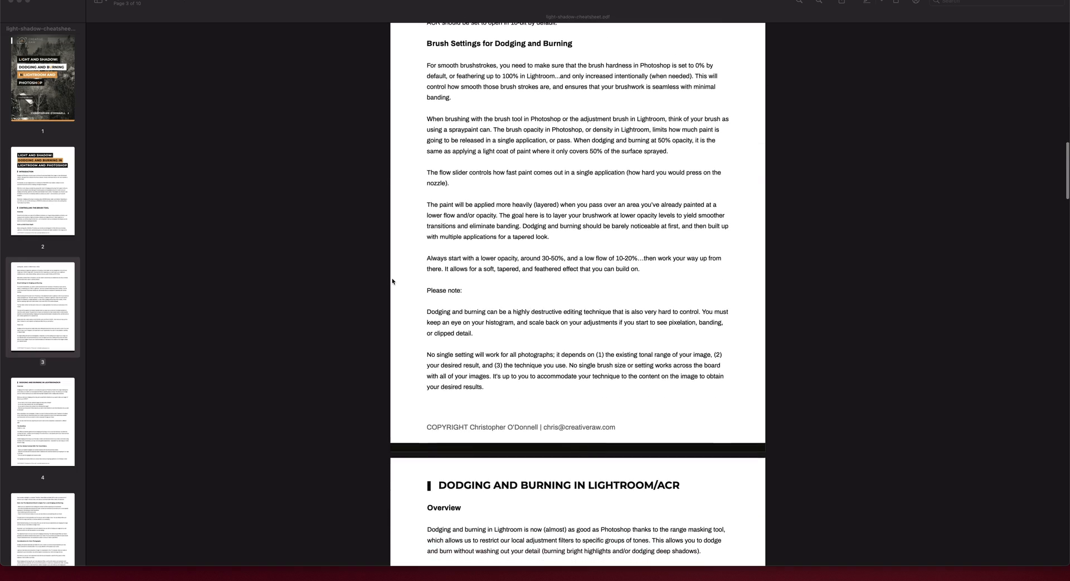
scroll(392, 281, down, 4)
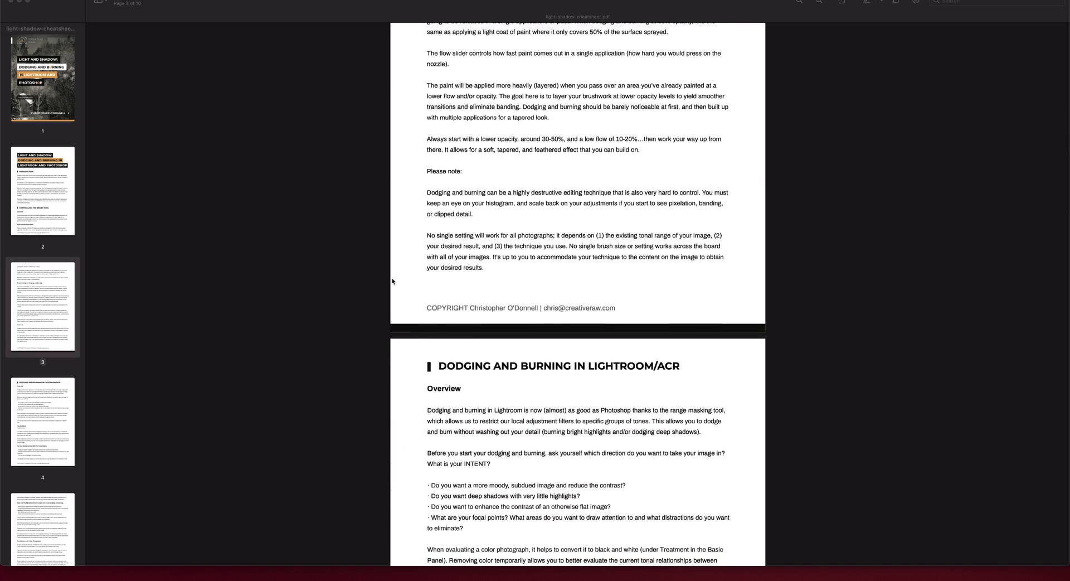
scroll(392, 281, down, 20)
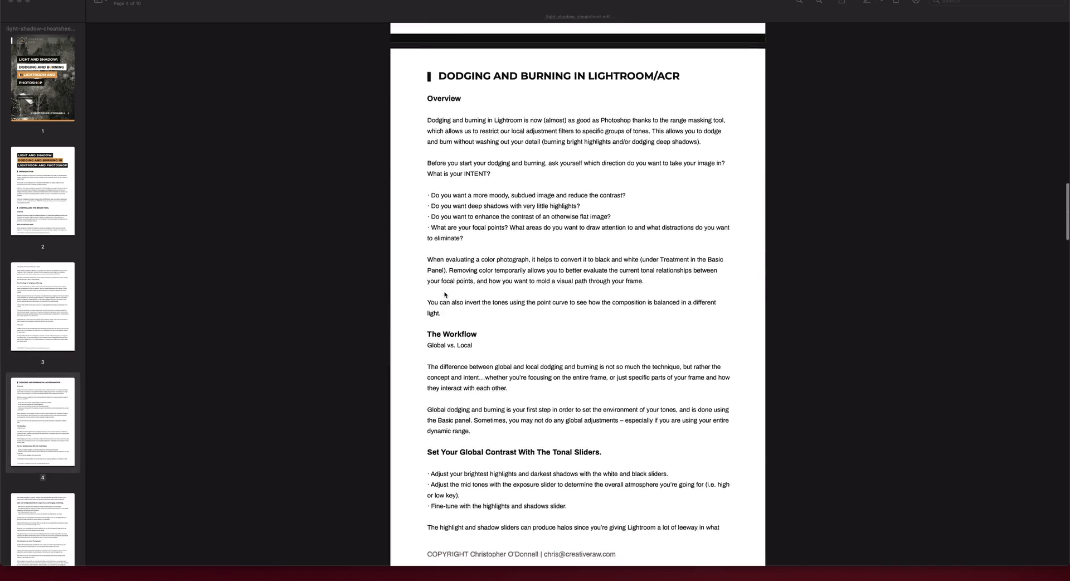
scroll(445, 294, down, 20)
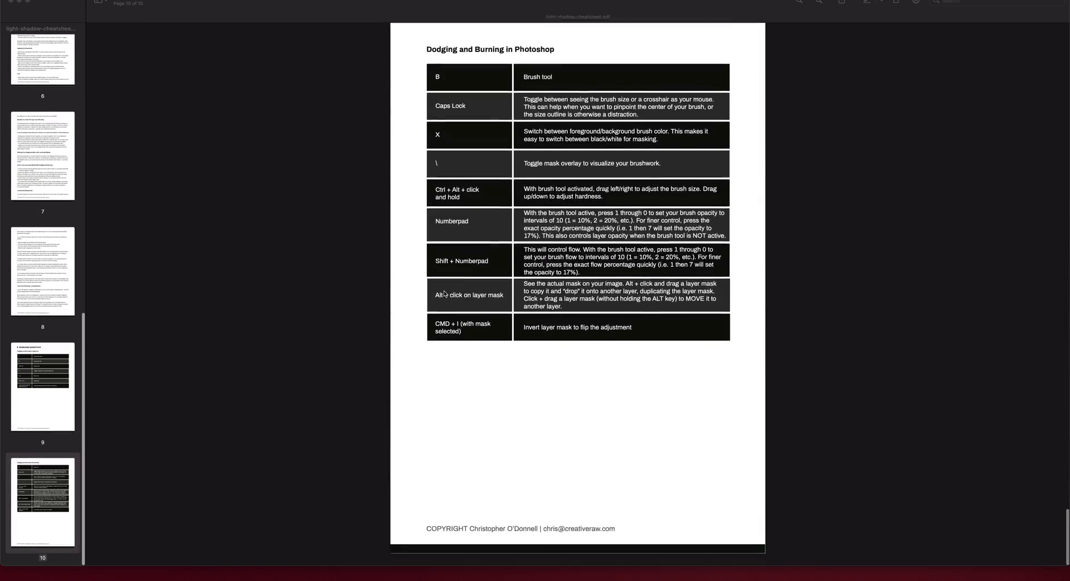
scroll(444, 293, up, 20)
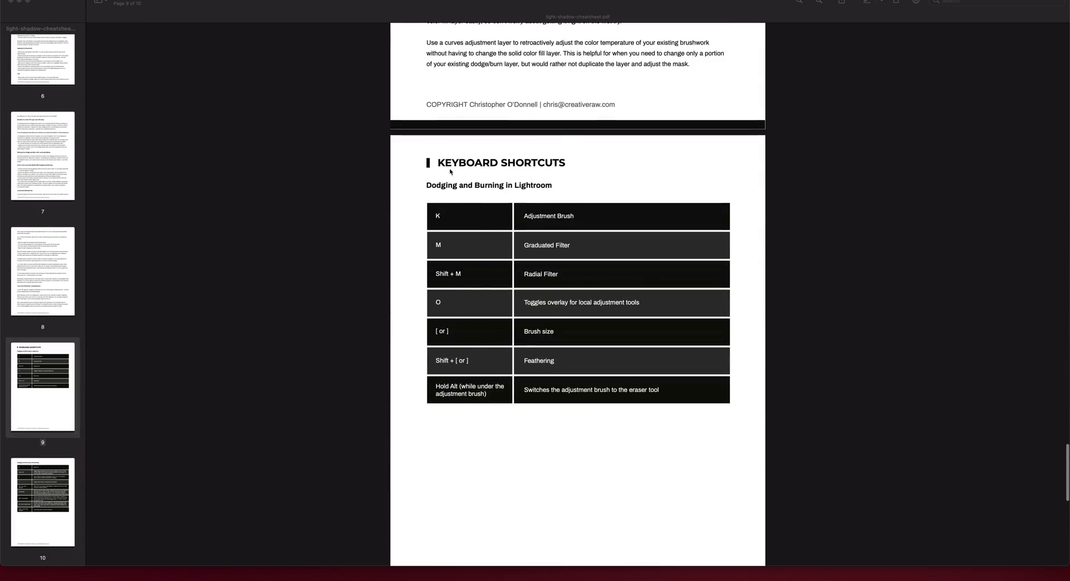
scroll(405, 289, down, 15)
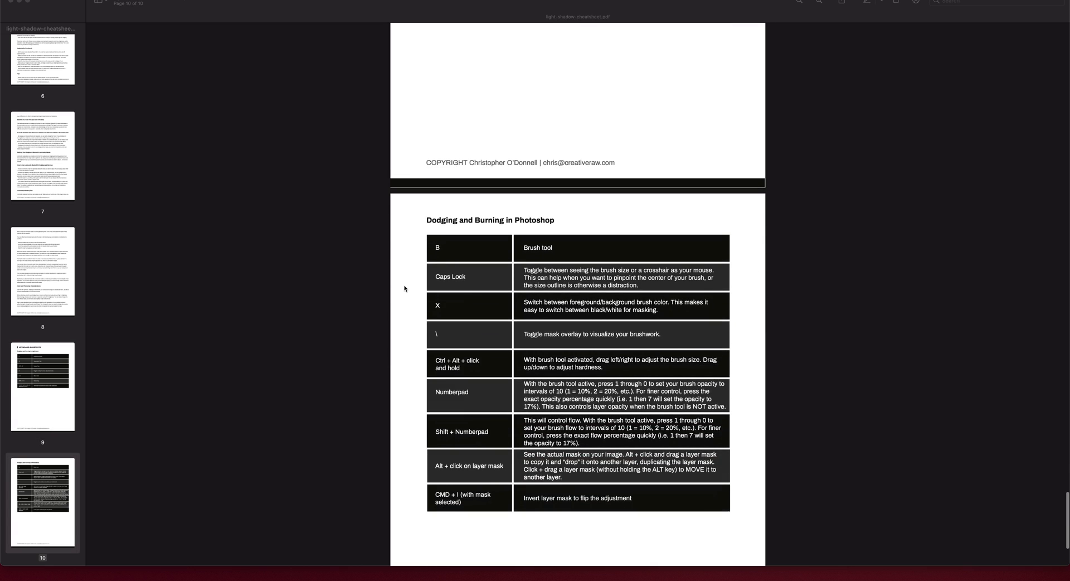
scroll(405, 289, down, 2)
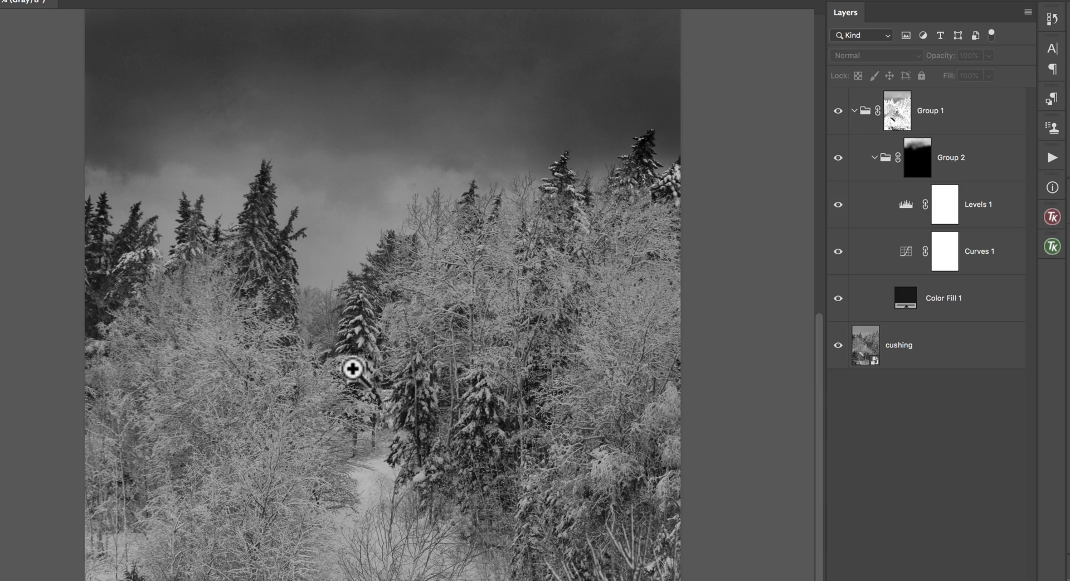
Collapse Group 1, add a light gray #e9e9e9 solid color fill layer above it, and blend it as Soft Light
drag(353, 368, 425, 399)
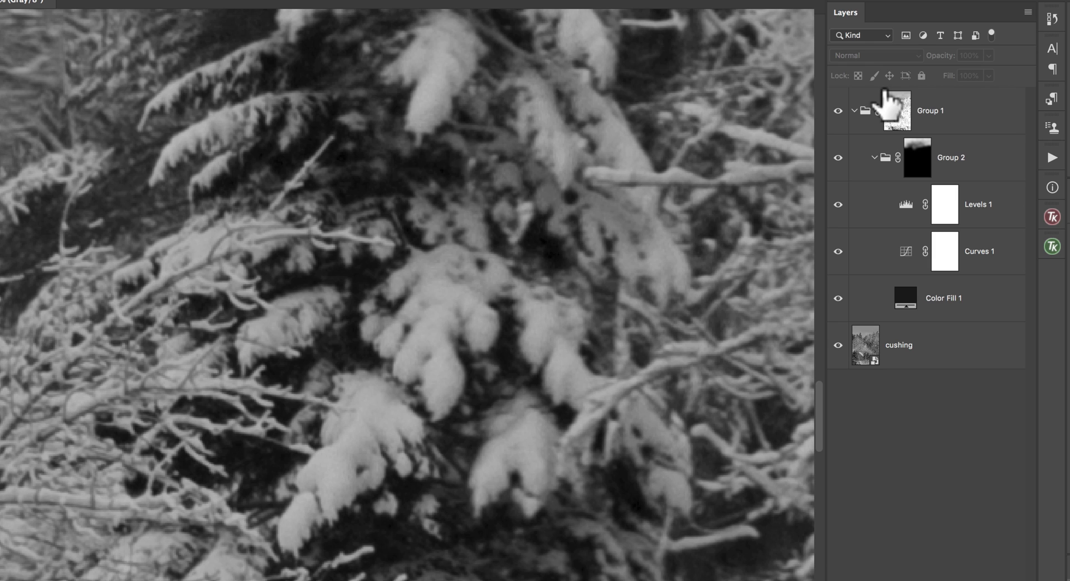
click(854, 110)
click(866, 110)
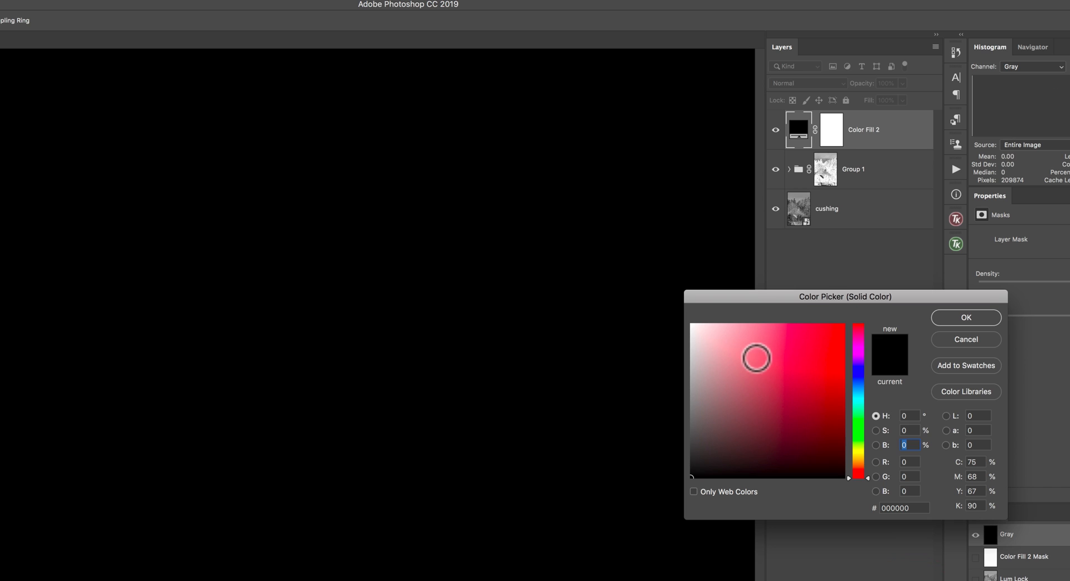
mouse_move(747, 368)
mouse_down()
mouse_move(695, 353)
mouse_move(691, 336)
mouse_up()
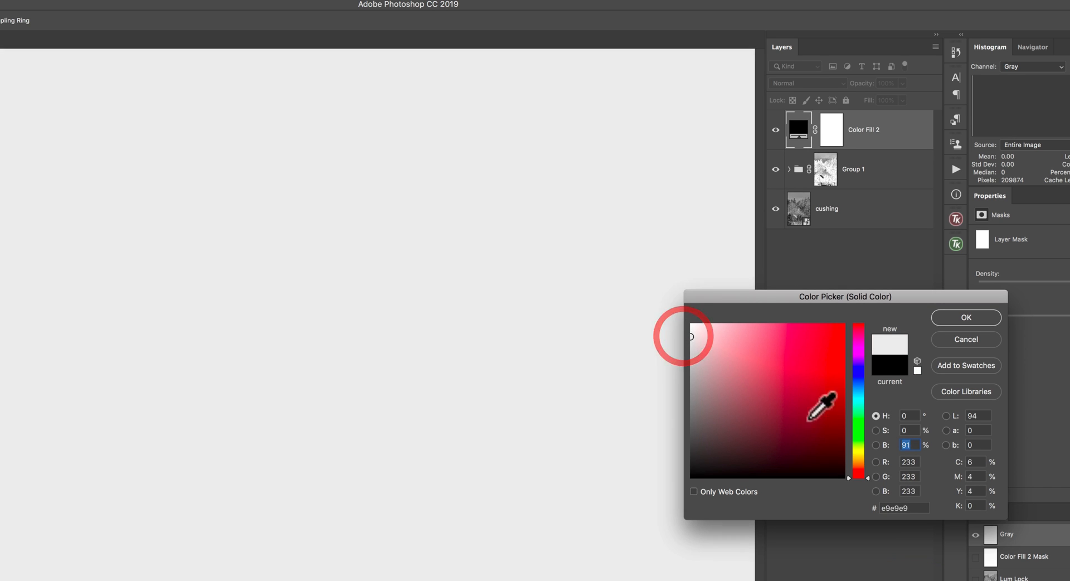
click(976, 318)
click(819, 83)
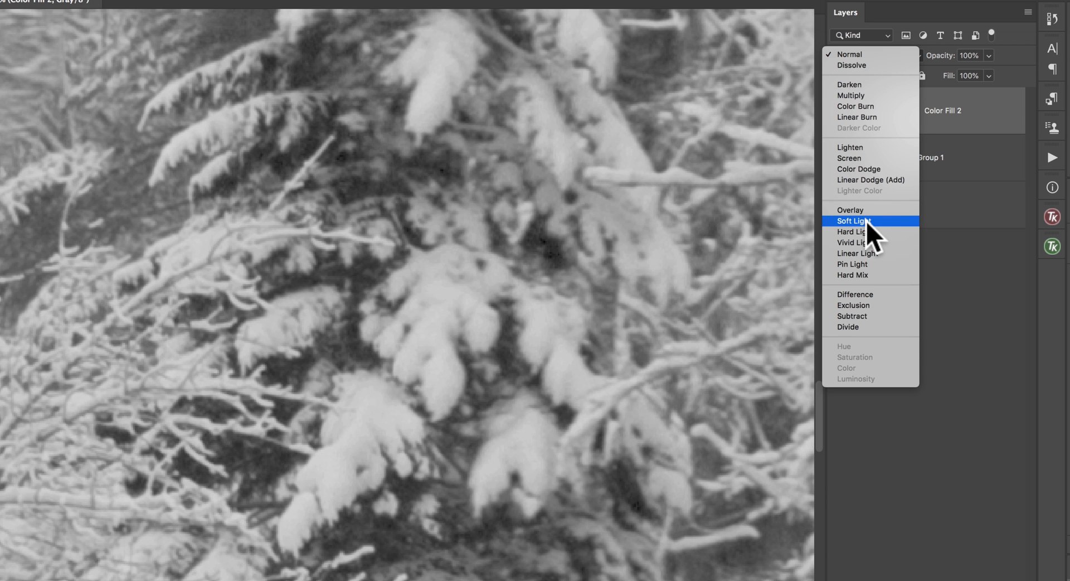
click(866, 220)
Invert the new fill layer's mask to black and ready a much smaller brush with 25% flow
click(900, 114)
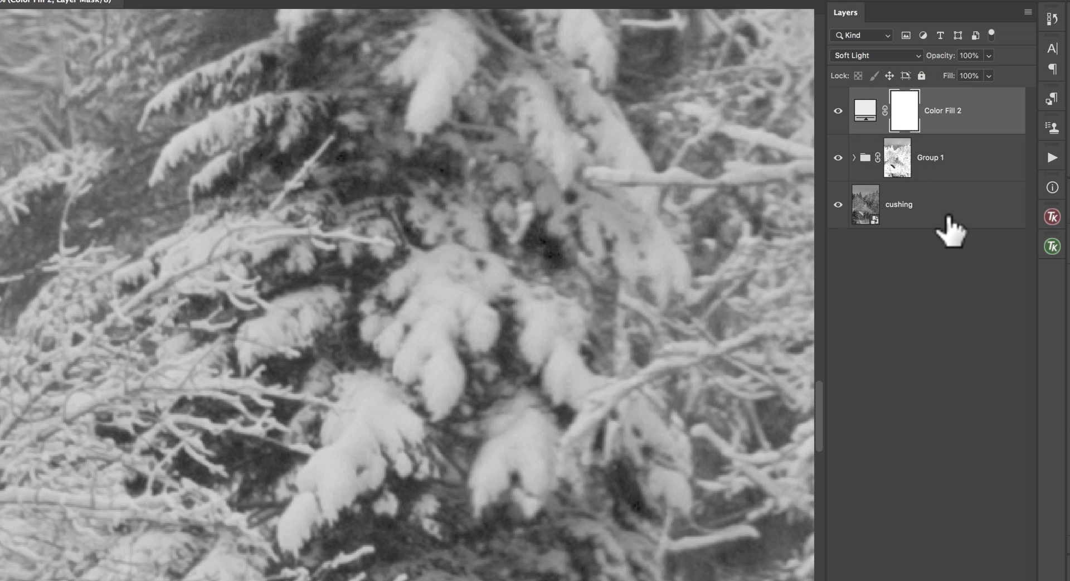
key(super+i)
key(b)
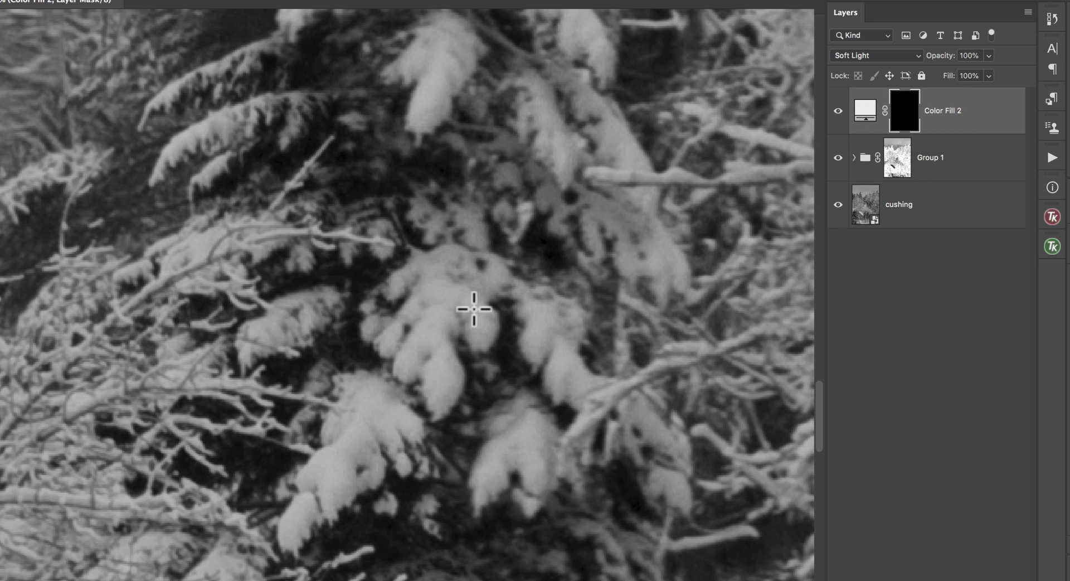
key([)
key([)
key([)
key([)
key([)
key([)
key([)
key([)
key([)
key([)
key([)
key([)
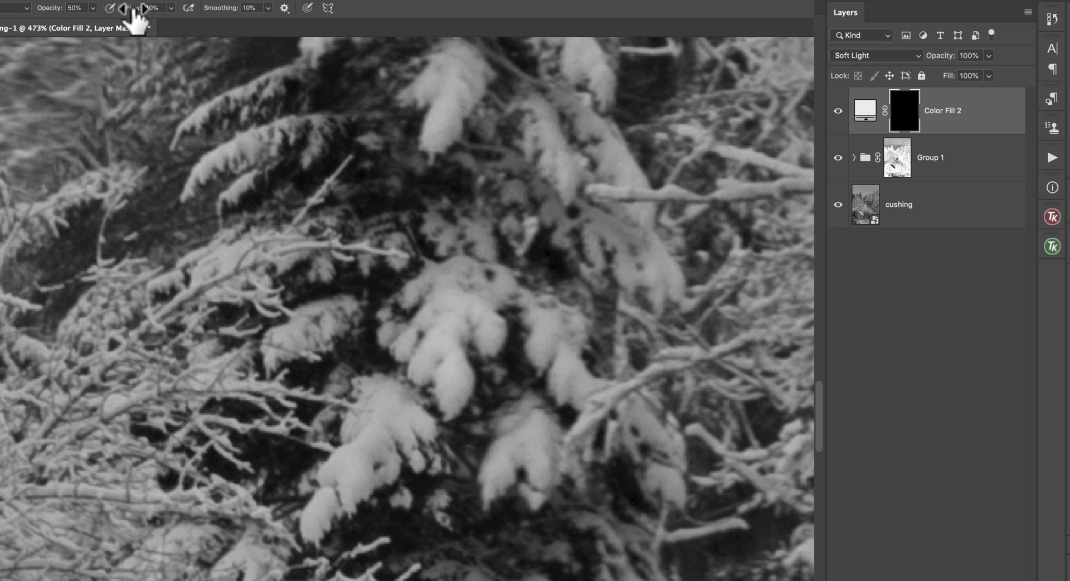
drag(133, 9, 142, 9)
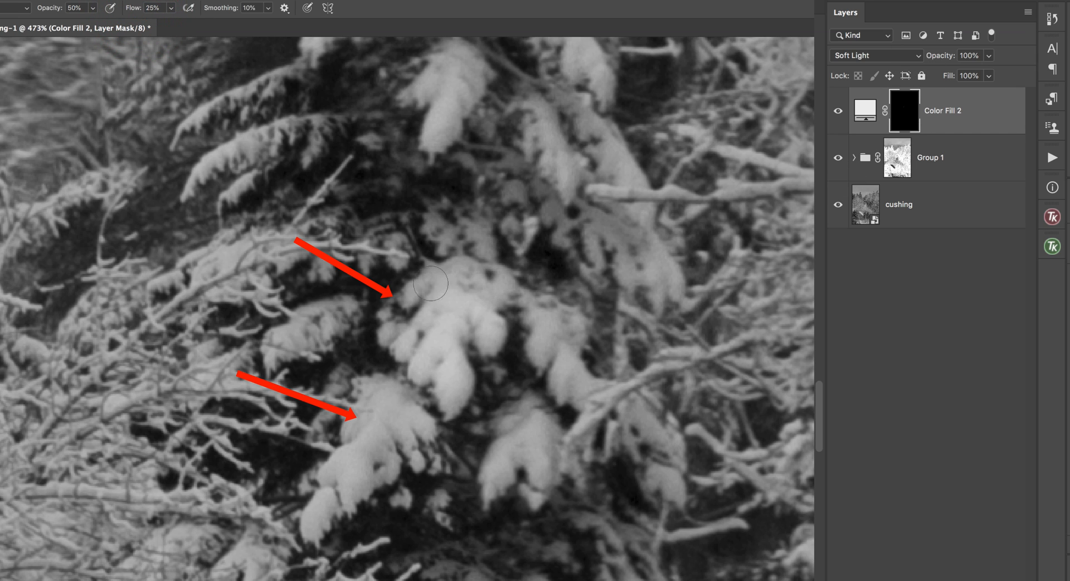
Paint on the Color Fill 2 mask over the snow clumps on the central fir branches to dodge them
mouse_move(428, 400)
mouse_down()
mouse_move(379, 405)
mouse_move(368, 469)
mouse_move(382, 409)
mouse_move(372, 406)
mouse_move(324, 504)
mouse_move(403, 406)
mouse_move(523, 443)
mouse_move(504, 462)
mouse_move(534, 482)
mouse_move(509, 476)
mouse_move(504, 310)
mouse_move(404, 357)
mouse_move(424, 303)
mouse_move(460, 374)
mouse_move(395, 350)
mouse_up()
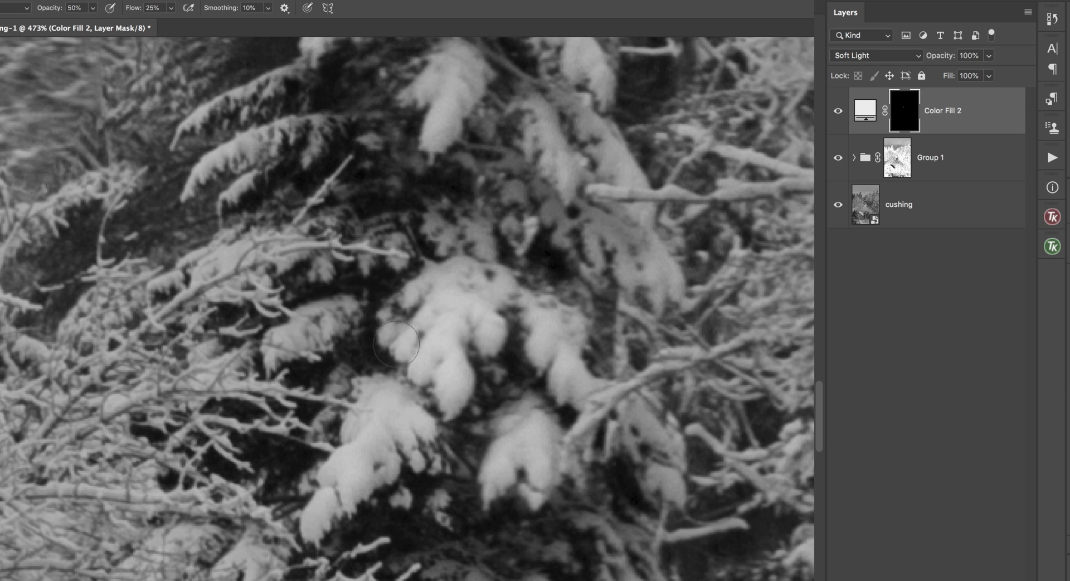
key(bracketleft)
mouse_move(445, 107)
mouse_down()
mouse_move(454, 63)
mouse_move(469, 63)
mouse_move(437, 61)
mouse_move(446, 119)
mouse_move(432, 126)
mouse_move(445, 121)
mouse_move(446, 98)
mouse_move(430, 84)
mouse_move(424, 106)
mouse_move(452, 87)
mouse_up()
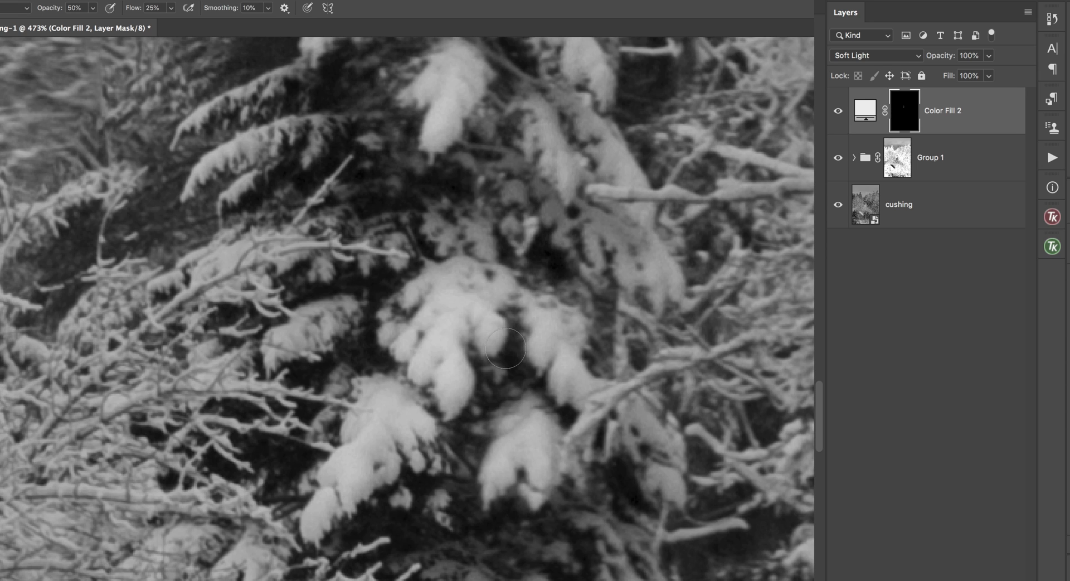
Generate a Lights-1 luminosity mask of the composite with TK Basic V6
click(1052, 217)
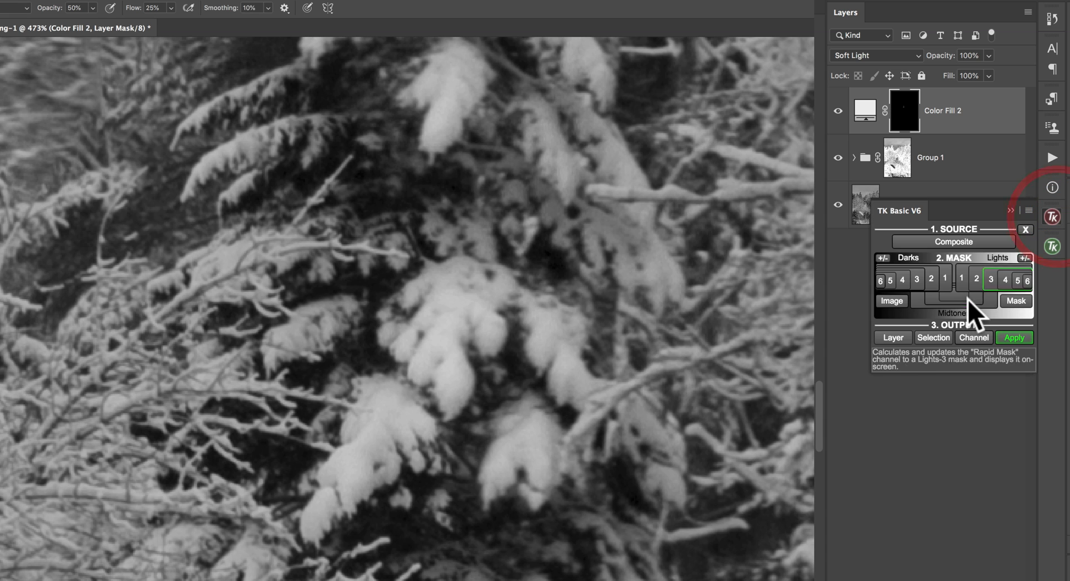
click(962, 279)
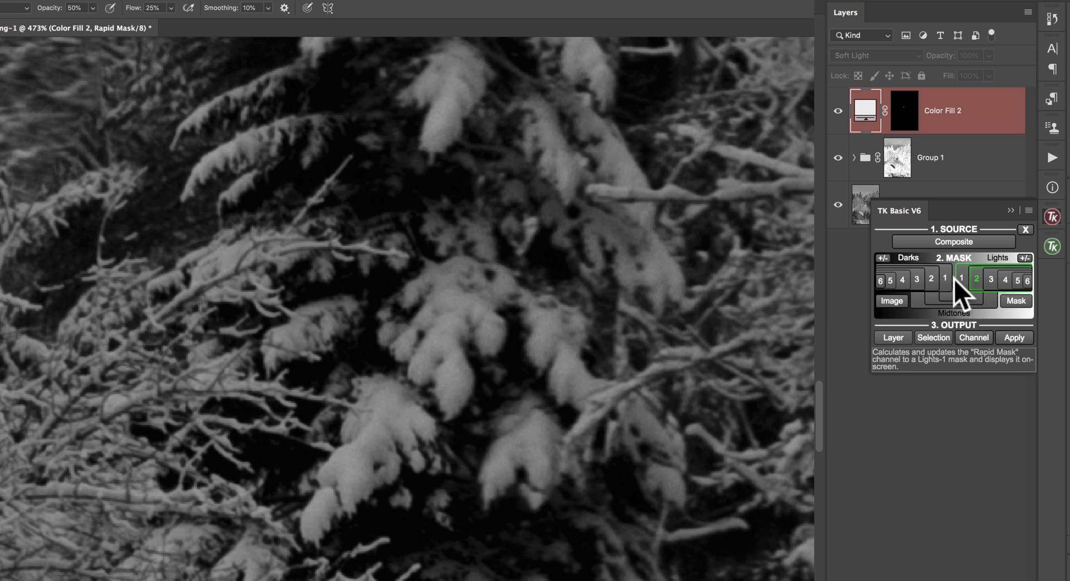
click(957, 279)
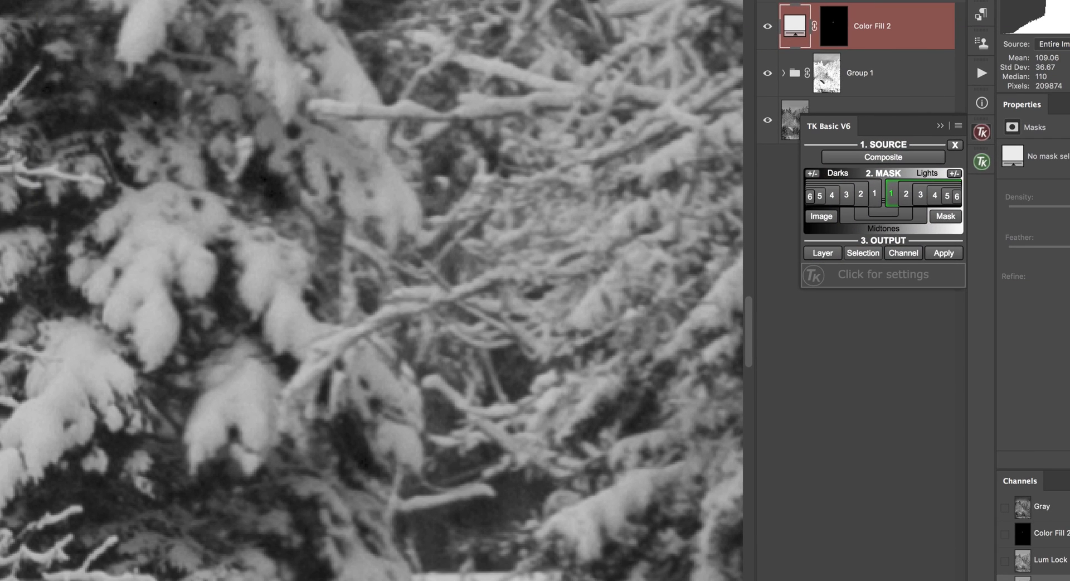
Raise the Rapid Mask's contrast with Levels, using input values of 33, 1.29 and 196
key(ctrl+l)
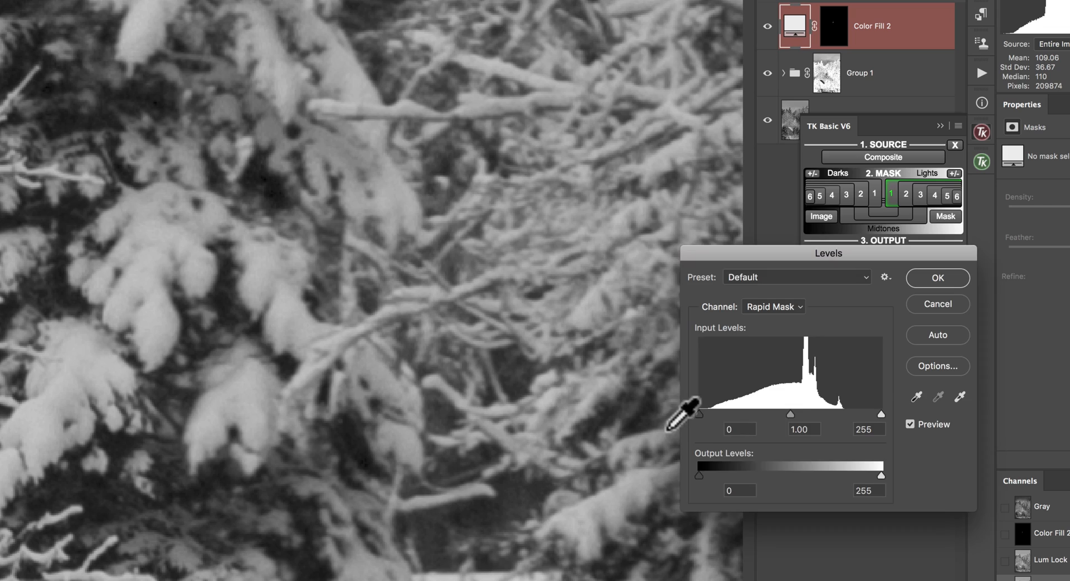
drag(699, 414, 722, 413)
drag(881, 414, 770, 415)
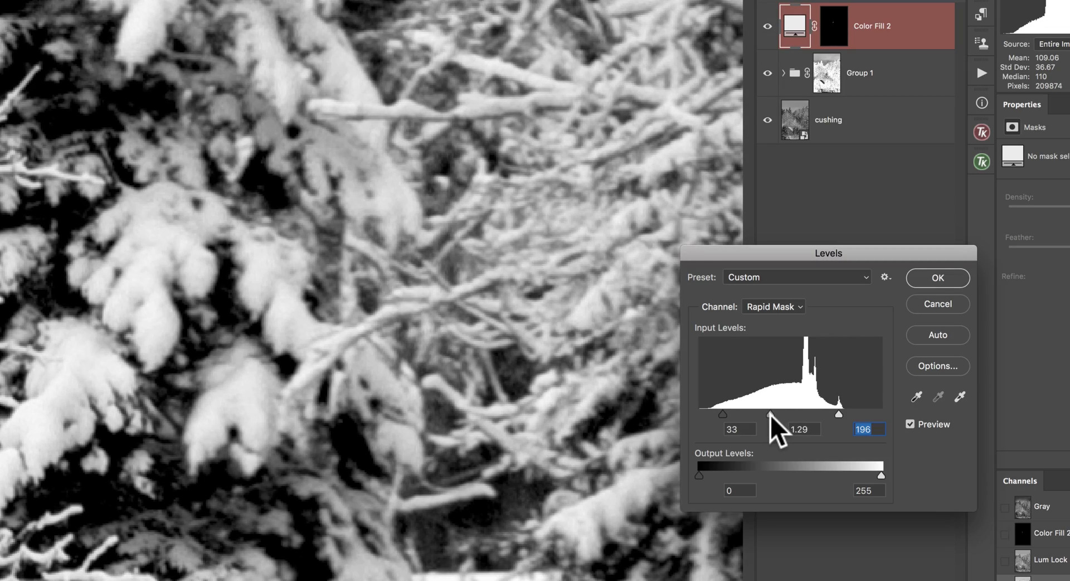
click(938, 275)
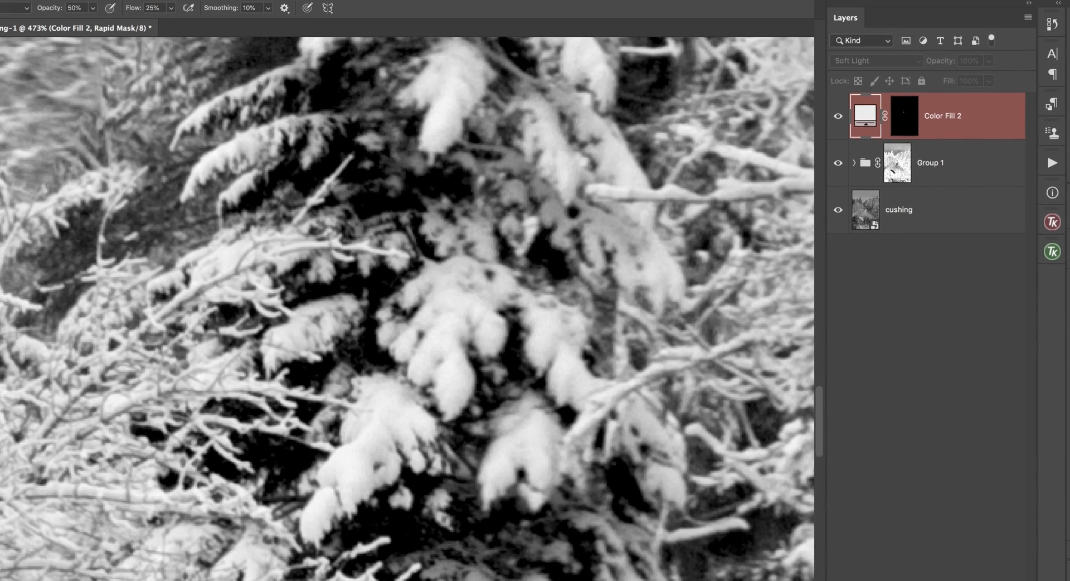
Place Color Fill 2 in a new group and apply the adjusted luminosity mask to that group
key(q)
key(ctrl+g)
click(880, 101)
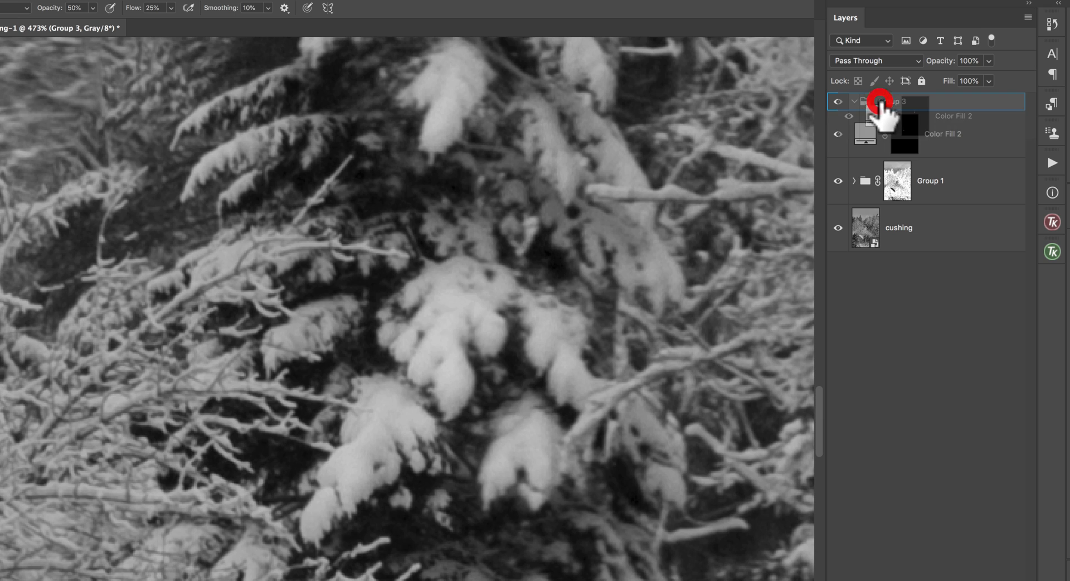
click(1052, 221)
click(1014, 342)
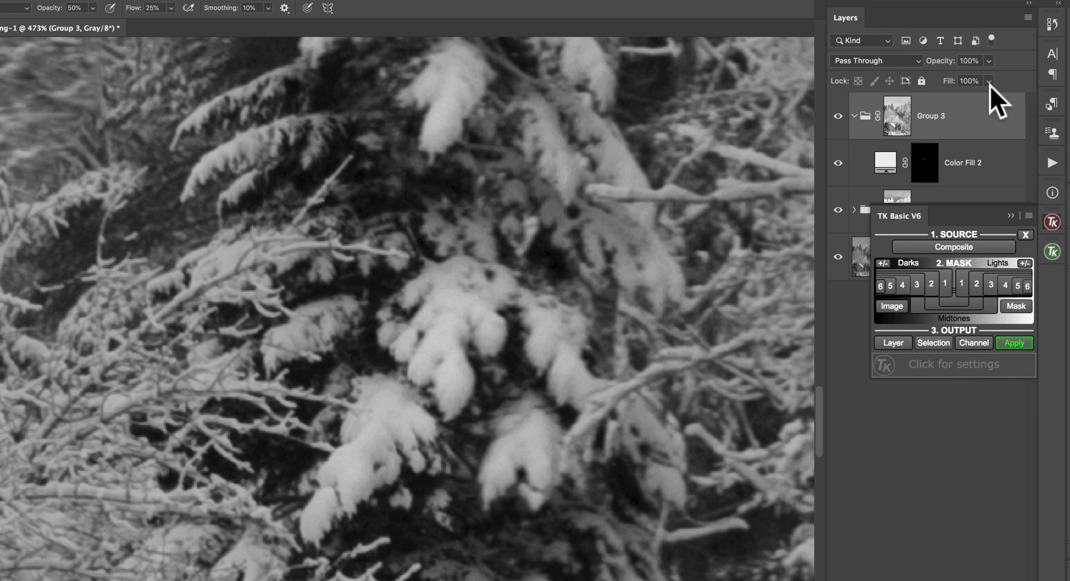
Disable and re-enable the Group 3 layer mask repeatedly to compare the dodge with and without the luminosity mask
click(899, 114)
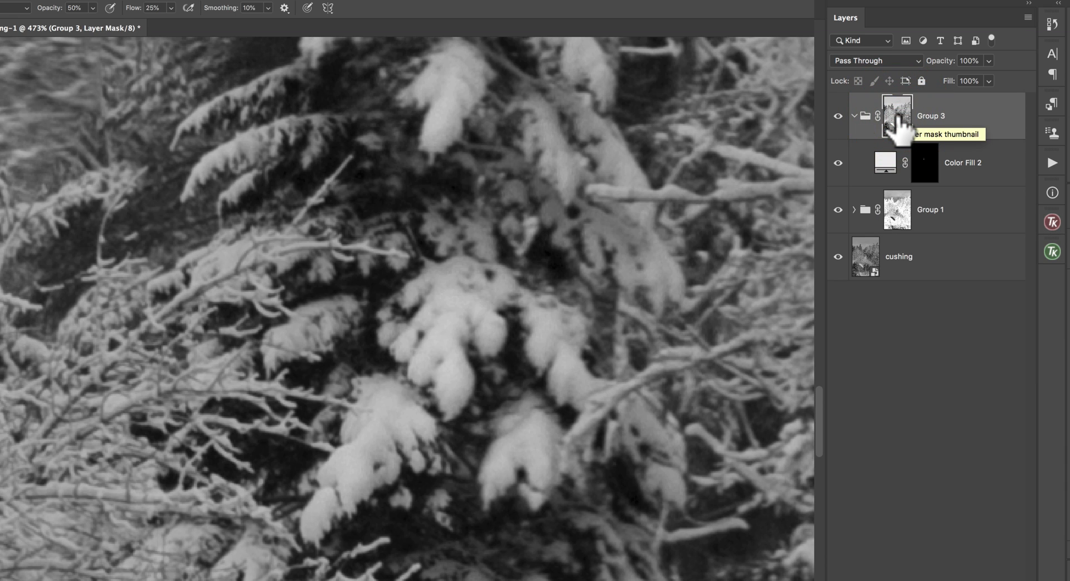
shift+click(896, 115)
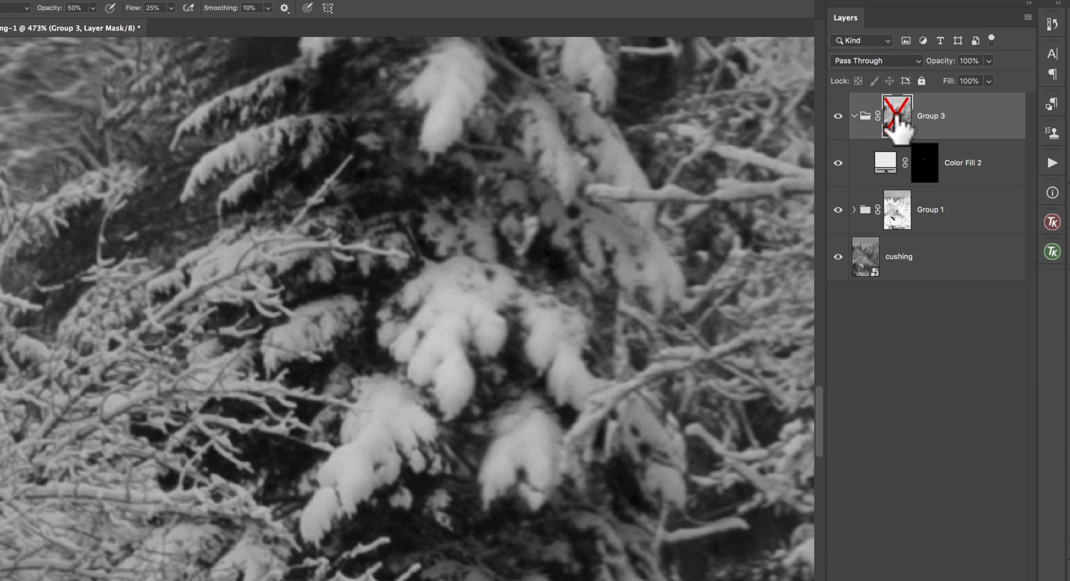
shift+click(894, 117)
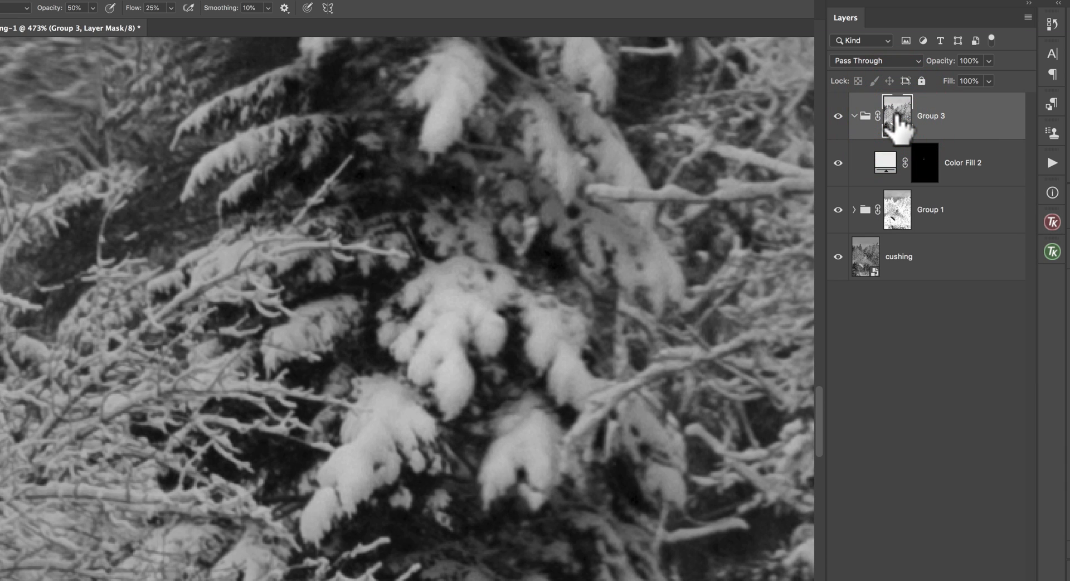
shift+click(894, 115)
shift+click(894, 115)
shift+click(894, 116)
shift+click(893, 116)
Hide and show Group 3 repeatedly to compare the snowy branches before and after the dodge
click(838, 116)
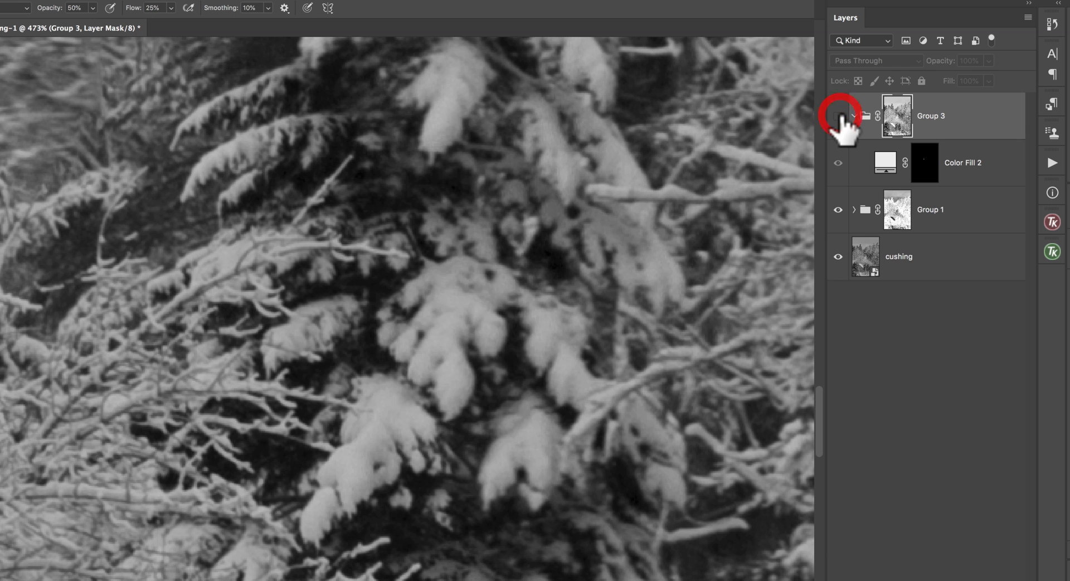
click(838, 116)
click(838, 116)
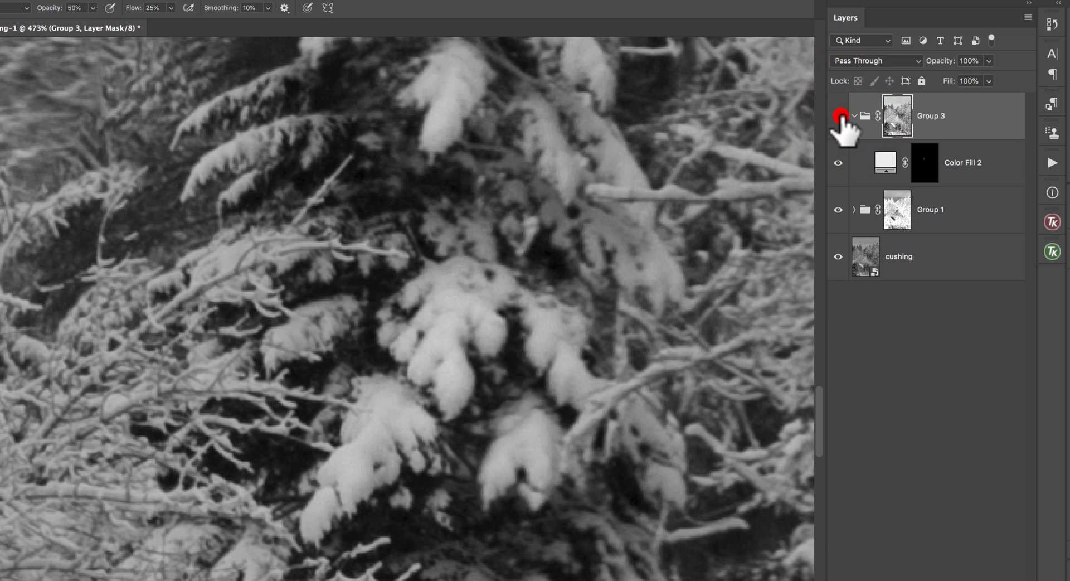
click(839, 116)
click(838, 116)
click(839, 116)
Duplicate Color Fill 2 inside Group 3 and toggle the copy's visibility to compare the strengthened dodge
click(886, 164)
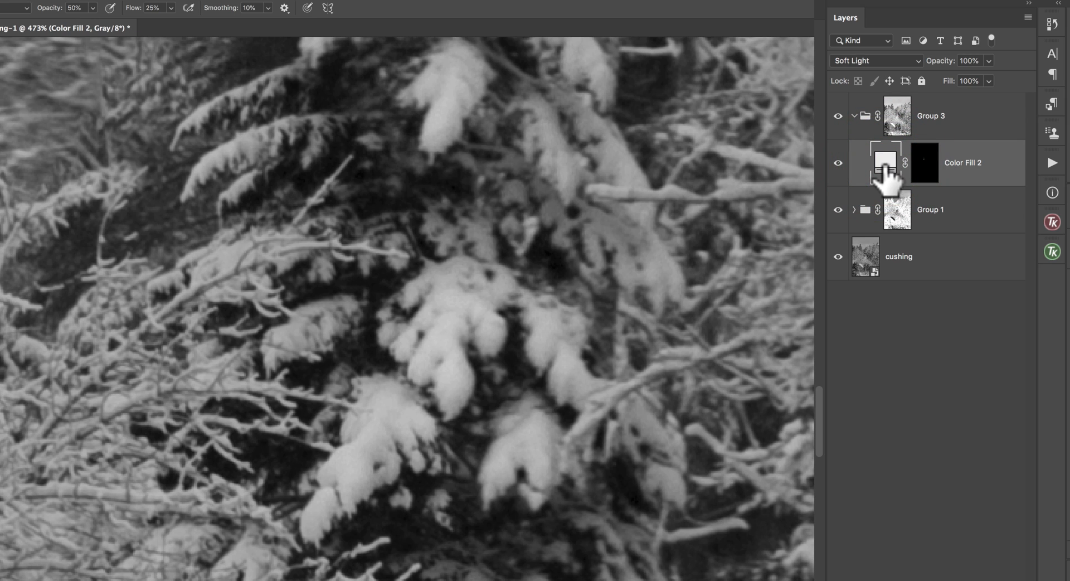
drag(886, 177, 995, 580)
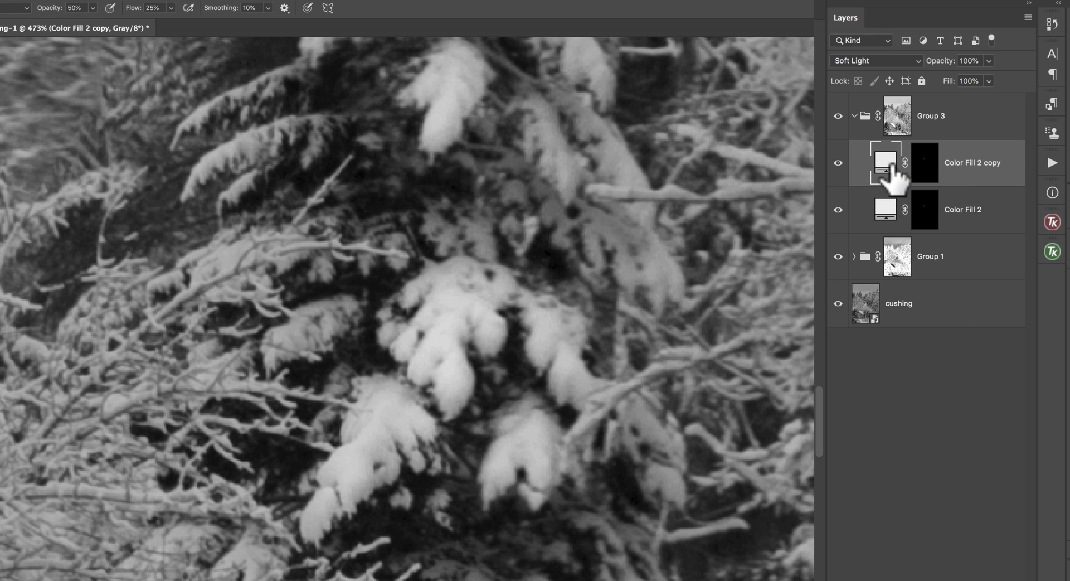
click(838, 163)
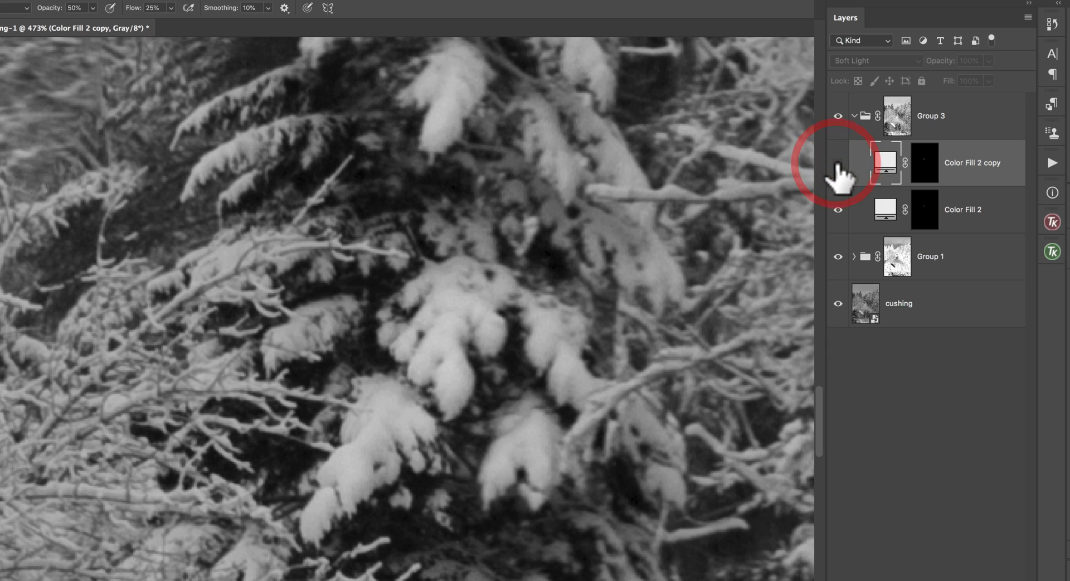
click(838, 162)
click(838, 163)
click(838, 163)
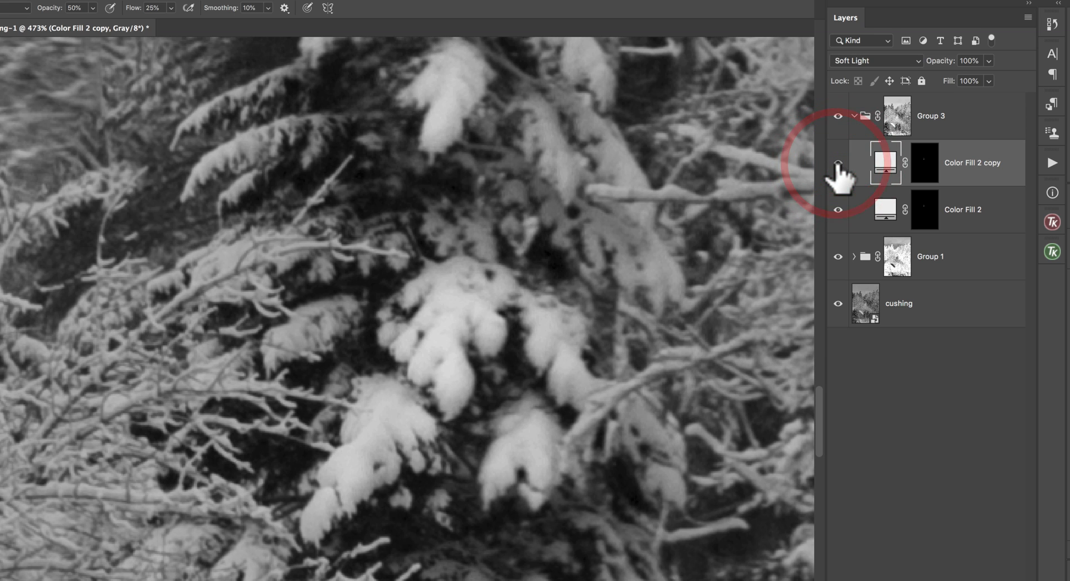
click(885, 162)
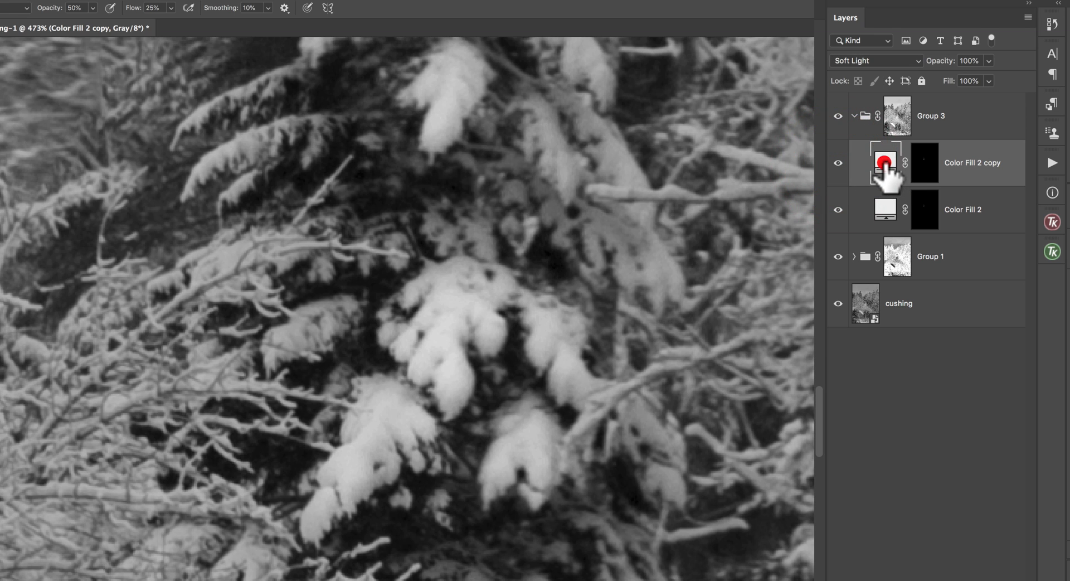
click(946, 63)
click(1035, 66)
key(z)
click(185, 9)
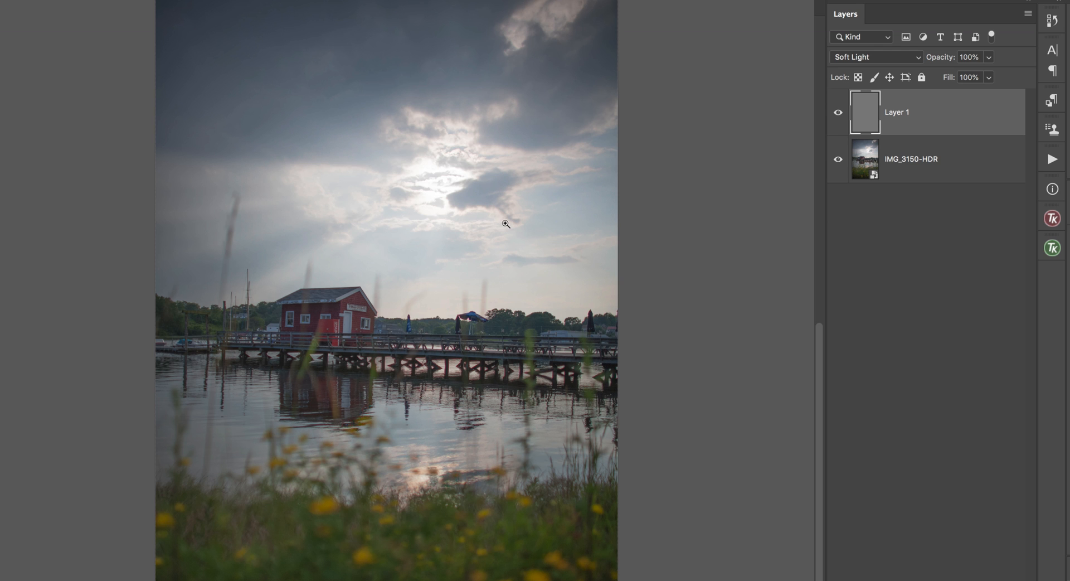
Dodge the foreground grass with the brush on the gray Soft Light Layer 1, and hide that layer
scroll(506, 223, down, 4)
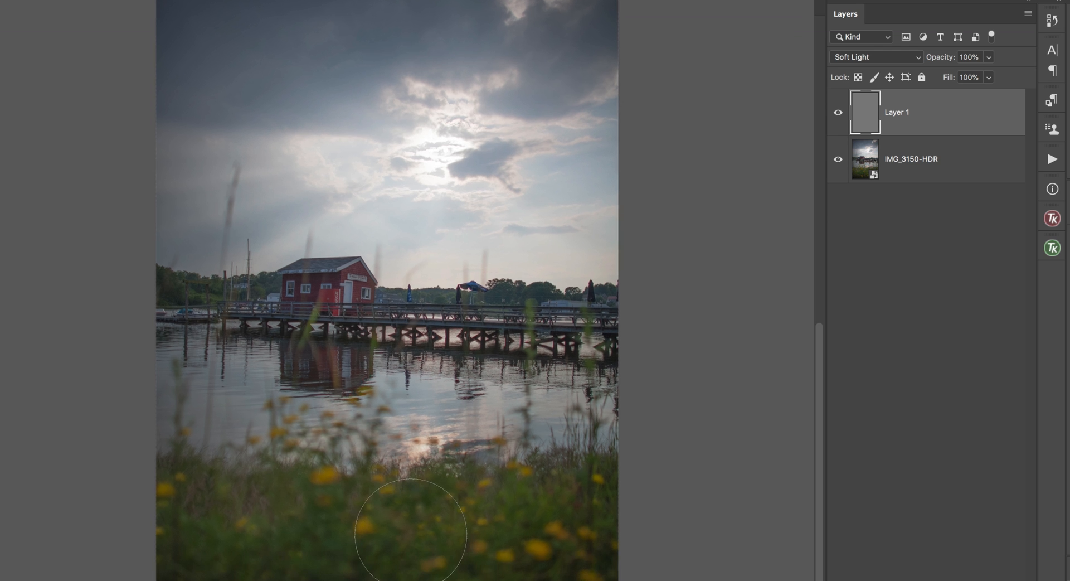
key(b)
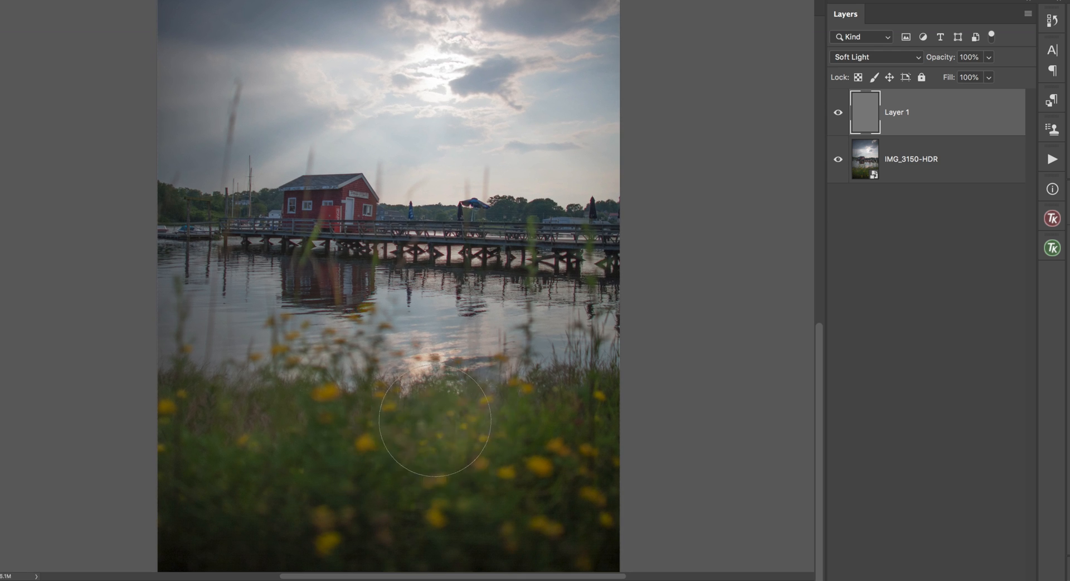
mouse_move(324, 410)
mouse_down()
mouse_move(379, 423)
mouse_move(390, 457)
mouse_up()
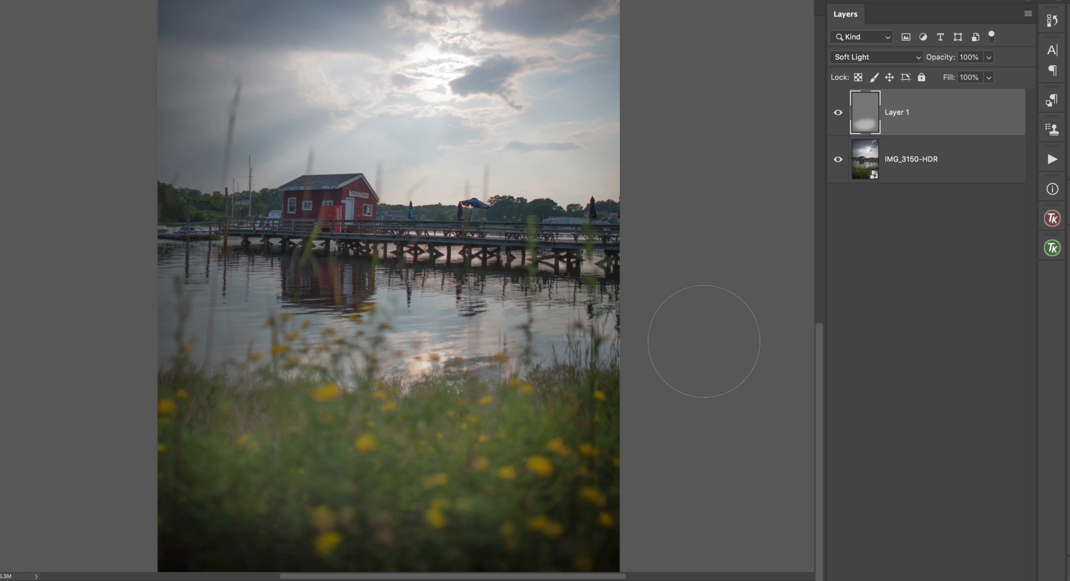
click(837, 112)
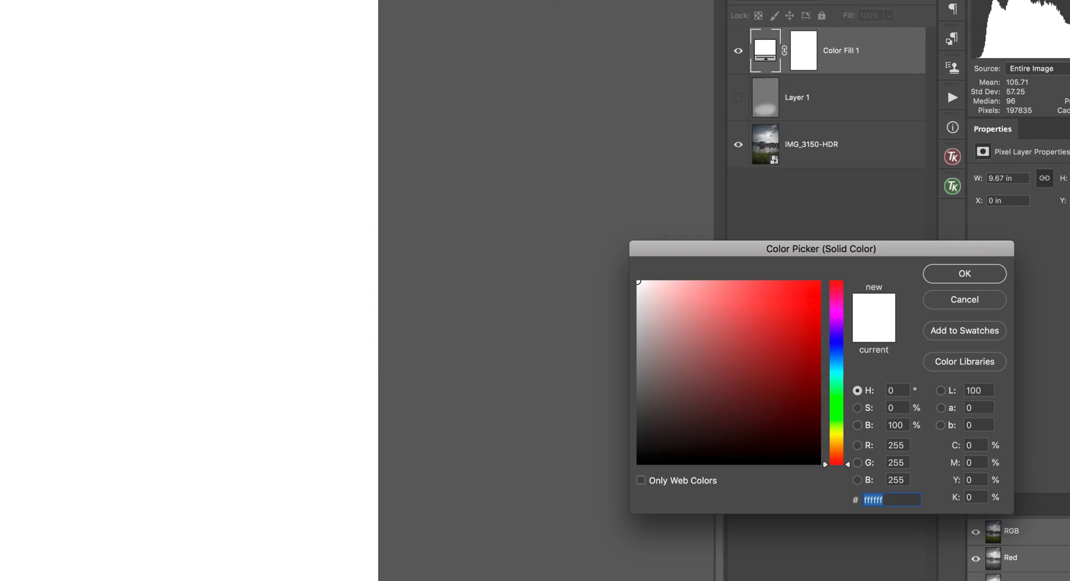
Create a solid color fill layer in pale yellow, fbfccb, above Layer 1
click(837, 431)
drag(837, 430, 837, 433)
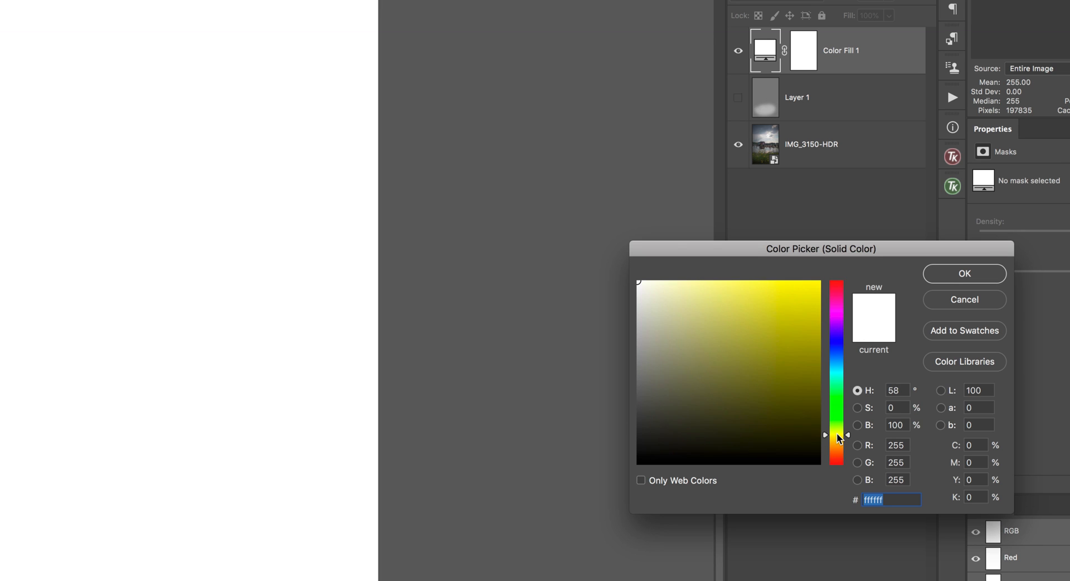
mouse_move(662, 291)
mouse_down()
mouse_move(633, 298)
mouse_move(633, 276)
mouse_move(676, 275)
mouse_move(664, 280)
mouse_move(673, 283)
mouse_up()
click(943, 273)
Set Color Fill 1 to Soft Light and invert its mask, painting the dodge in over the foreground grass
click(792, 19)
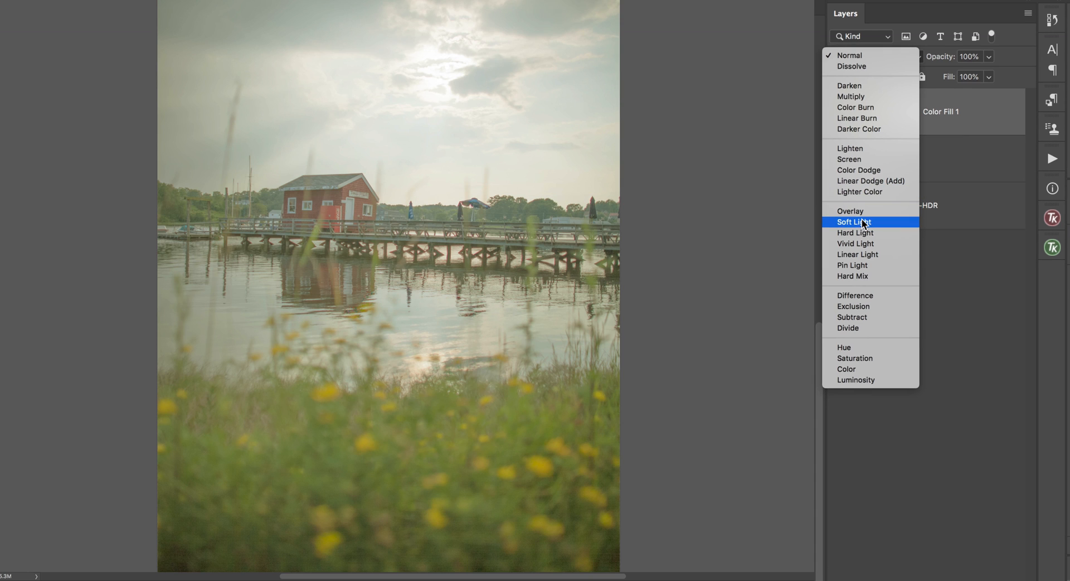
click(862, 221)
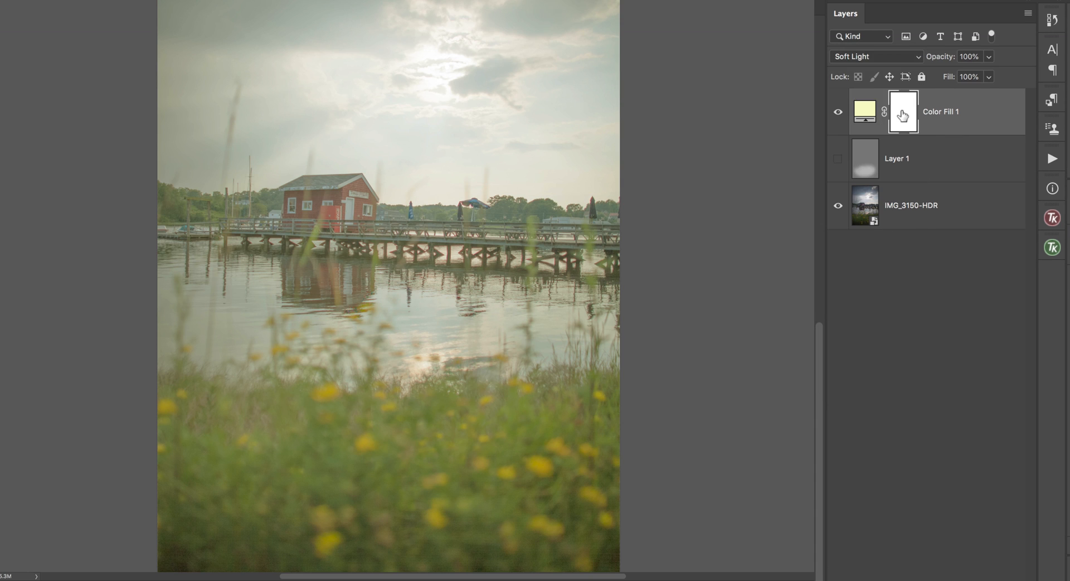
key(super+i)
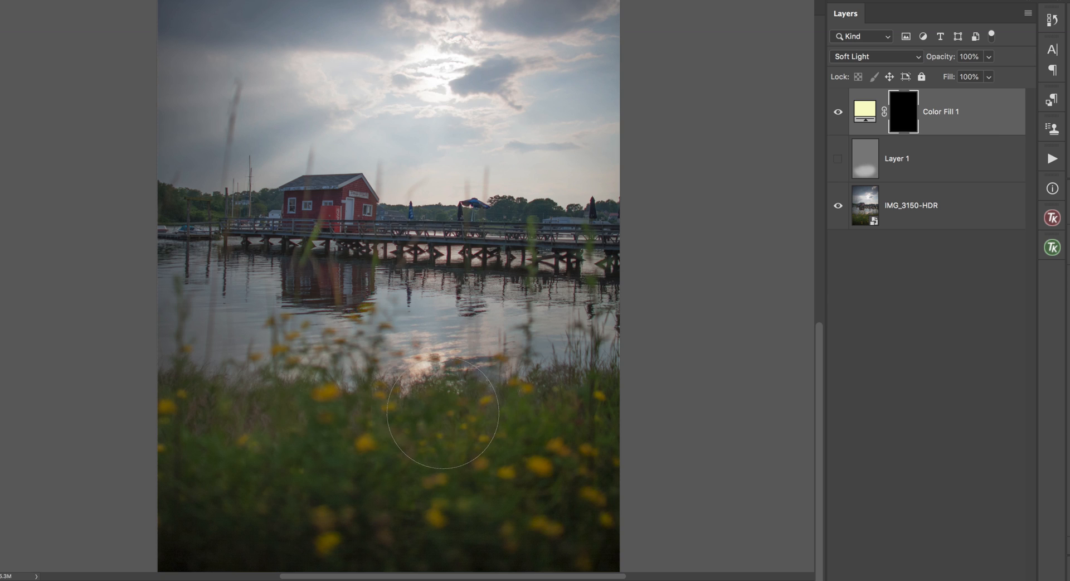
drag(443, 413, 267, 441)
Change the color of Color Fill 1 to a more saturated yellow, feffb7
click(872, 131)
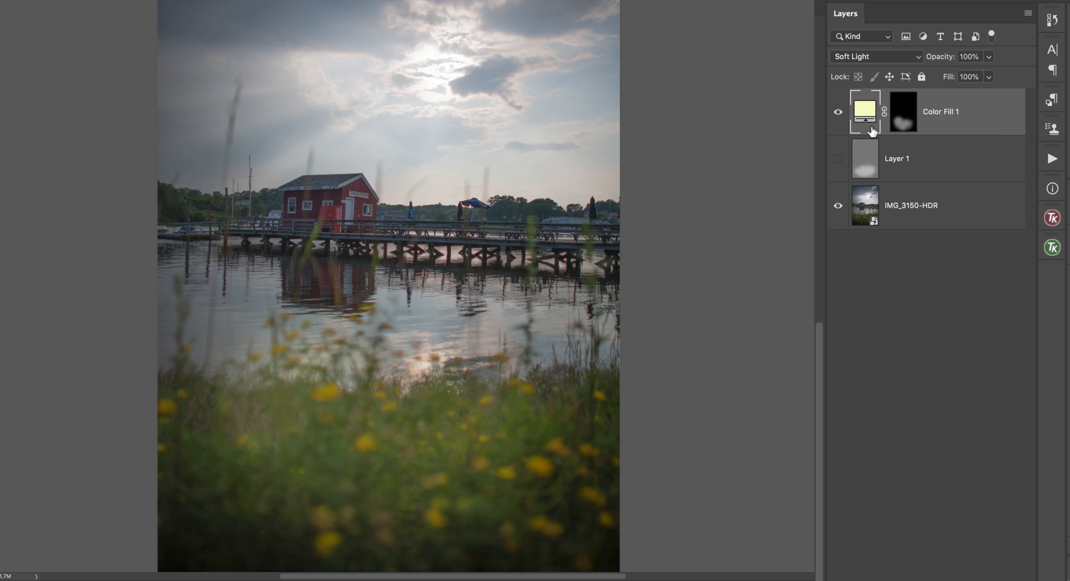
double_click(865, 116)
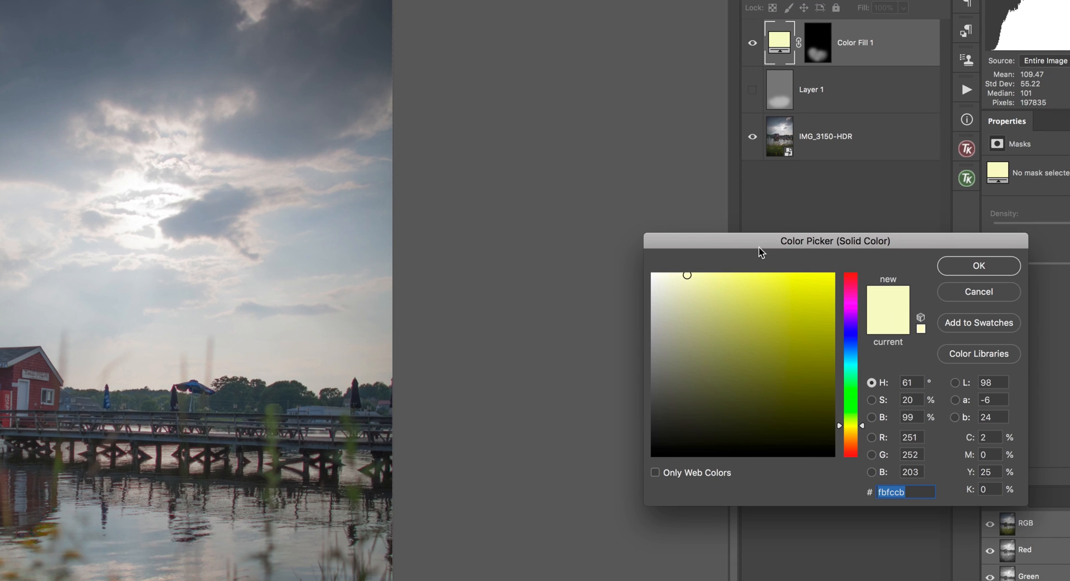
click(703, 272)
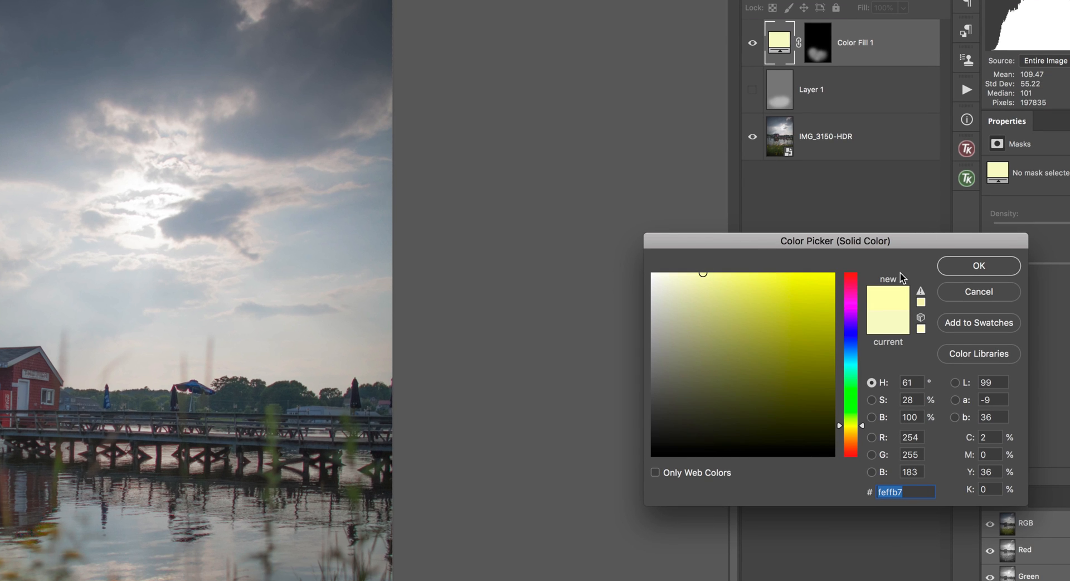
click(973, 266)
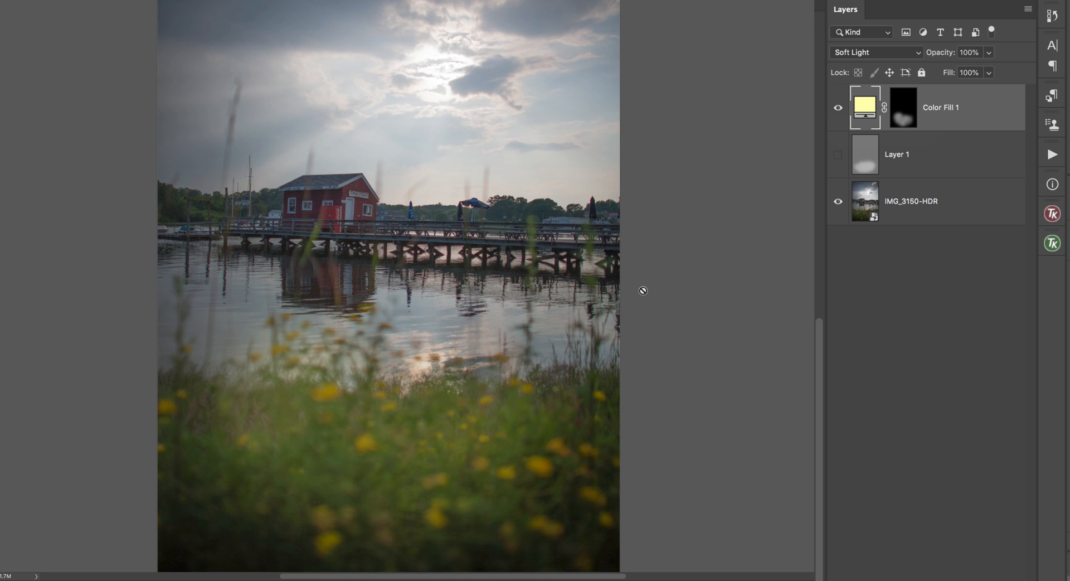
Toggle the visibility of Color Fill 1 and Layer 1 to compare the yellow dodge with the gray-layer dodge
click(838, 108)
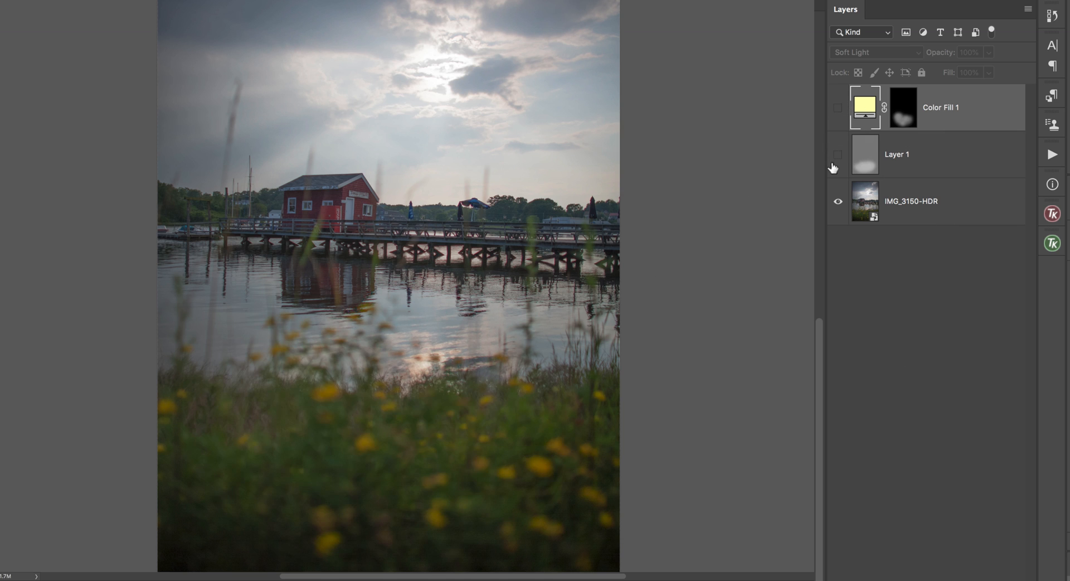
click(838, 155)
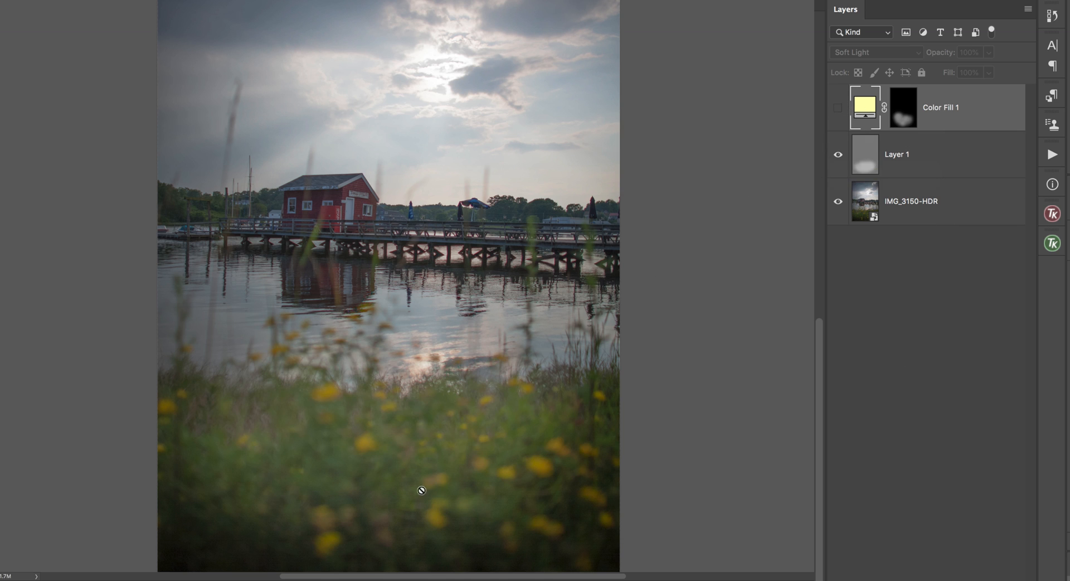
click(838, 154)
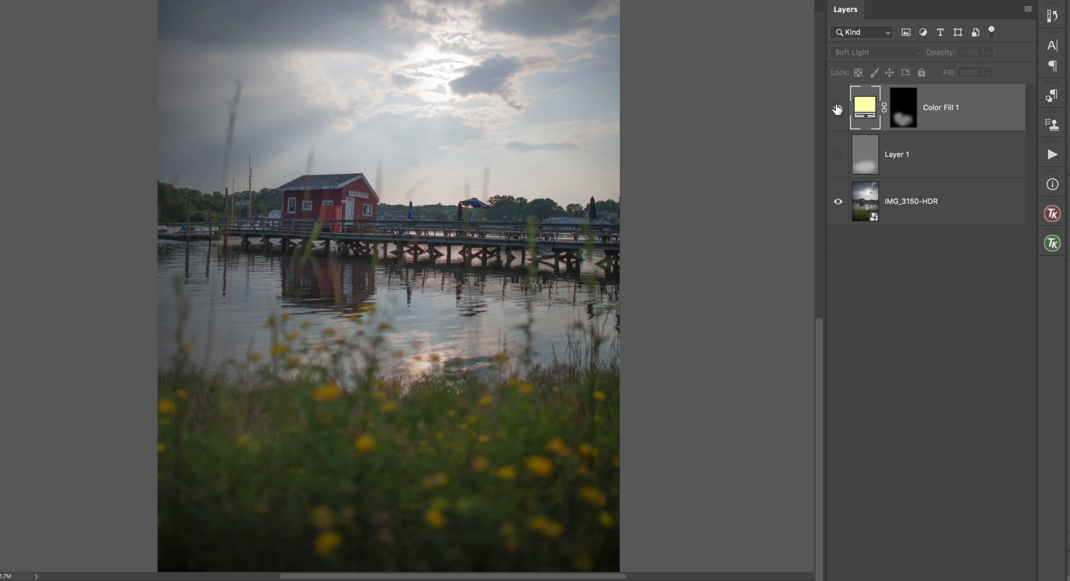
click(838, 107)
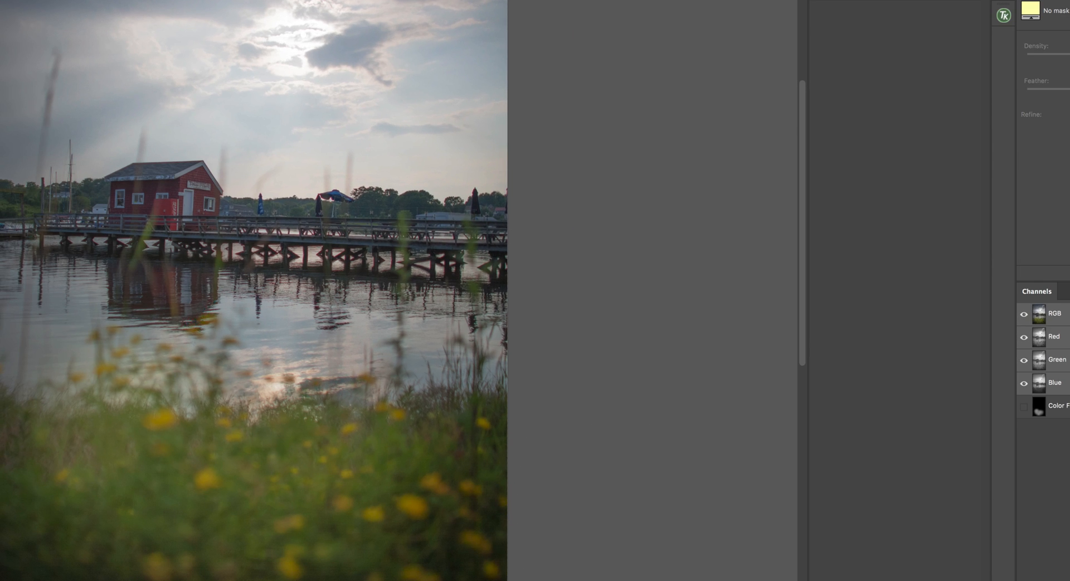
Try warmer orange tones for Color Fill 1 and set its color to the muted yellow dfd583
click(1030, 9)
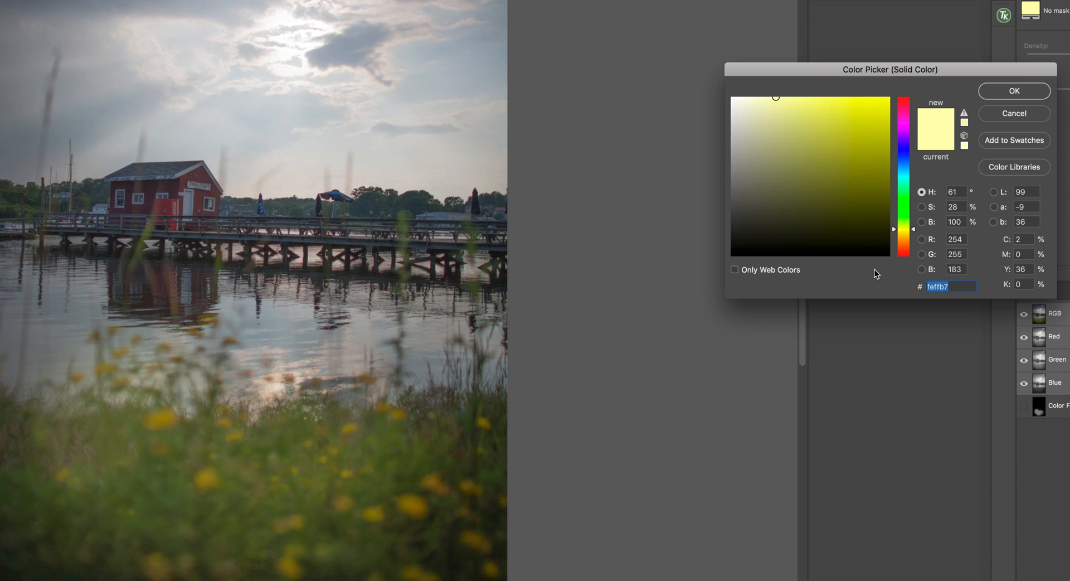
click(904, 239)
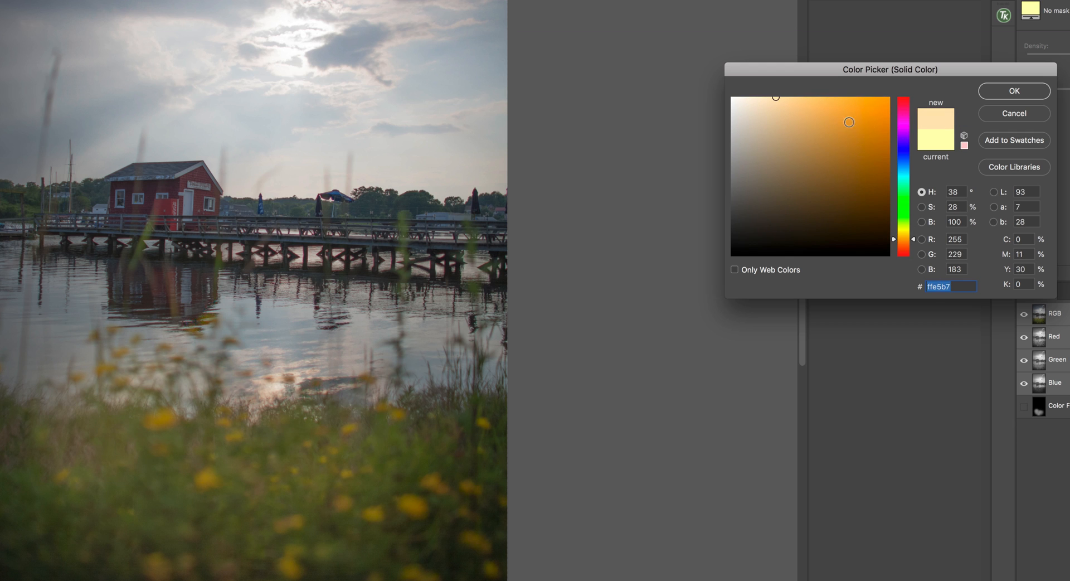
mouse_move(820, 101)
mouse_down()
mouse_move(755, 100)
mouse_move(787, 103)
mouse_up()
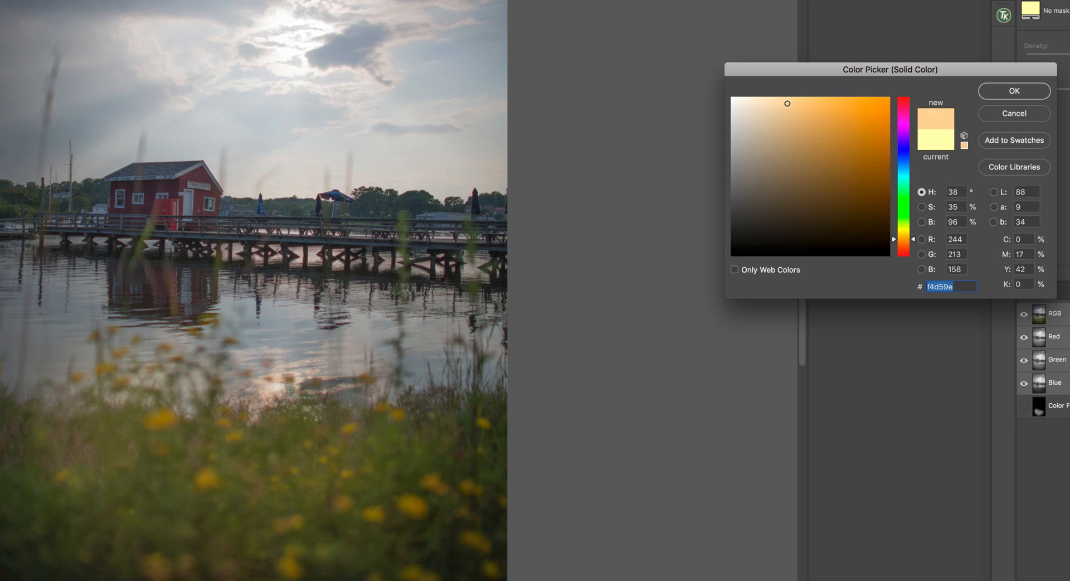
click(1021, 115)
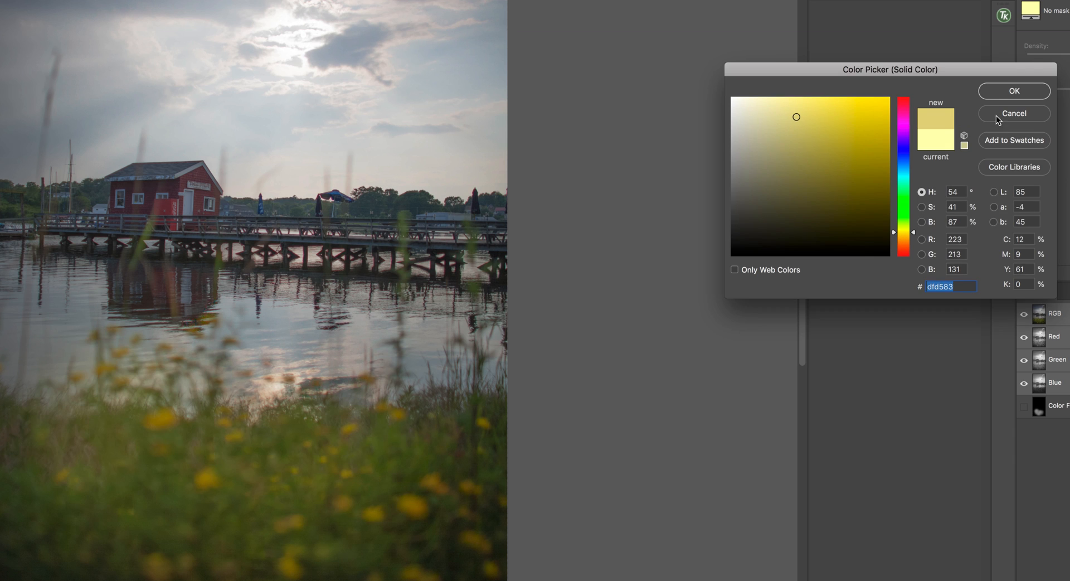
click(997, 91)
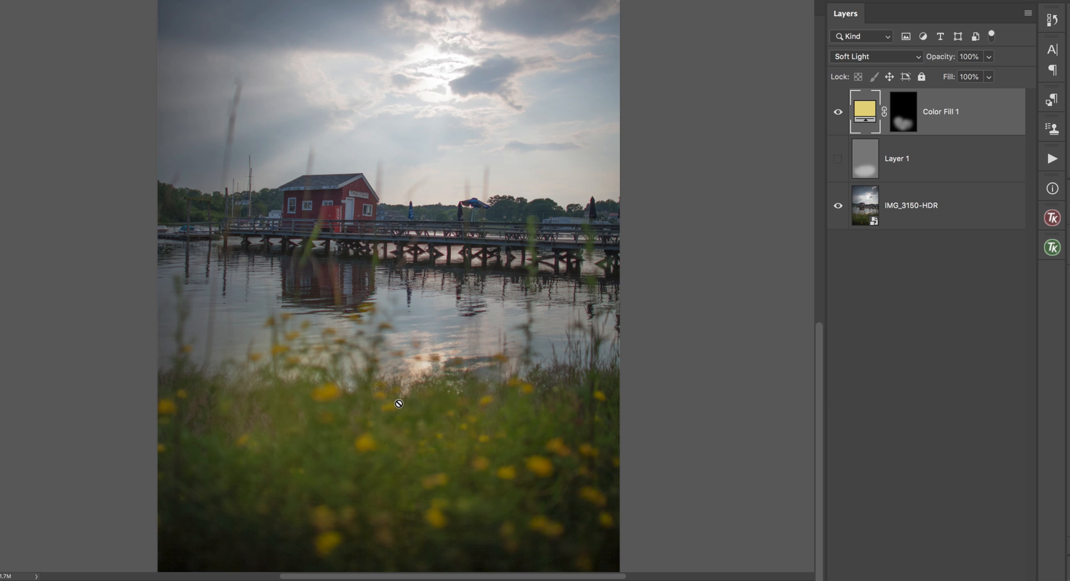
Hide Color Fill 1 and delete the gray dodge Layer 1
click(837, 111)
click(869, 171)
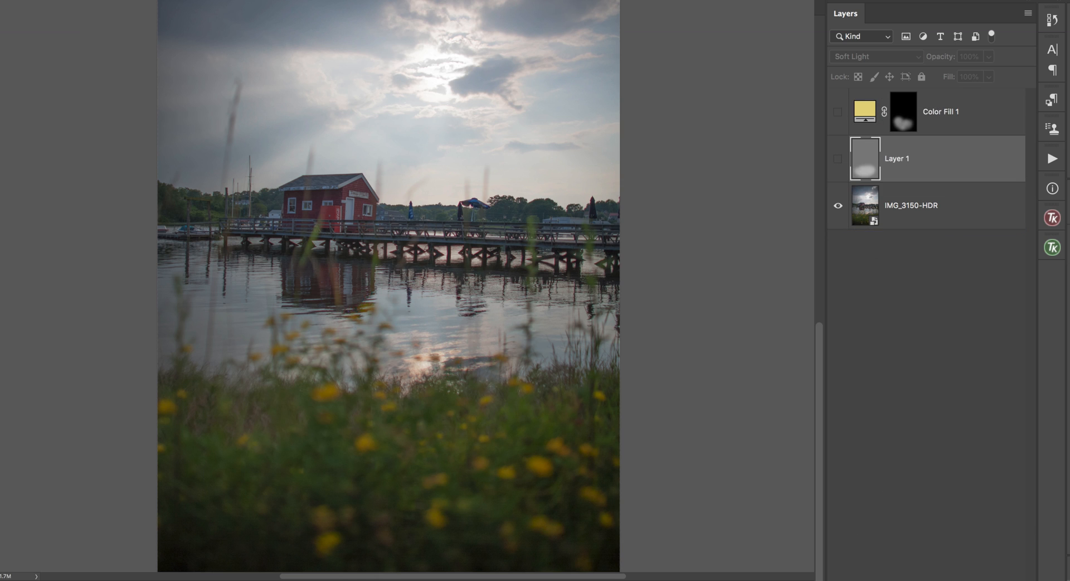
key(BackSpace)
Generate a Lights 1 luminosity mask from the composite and strongly raise its brightness with Brightness/Contrast
click(1052, 217)
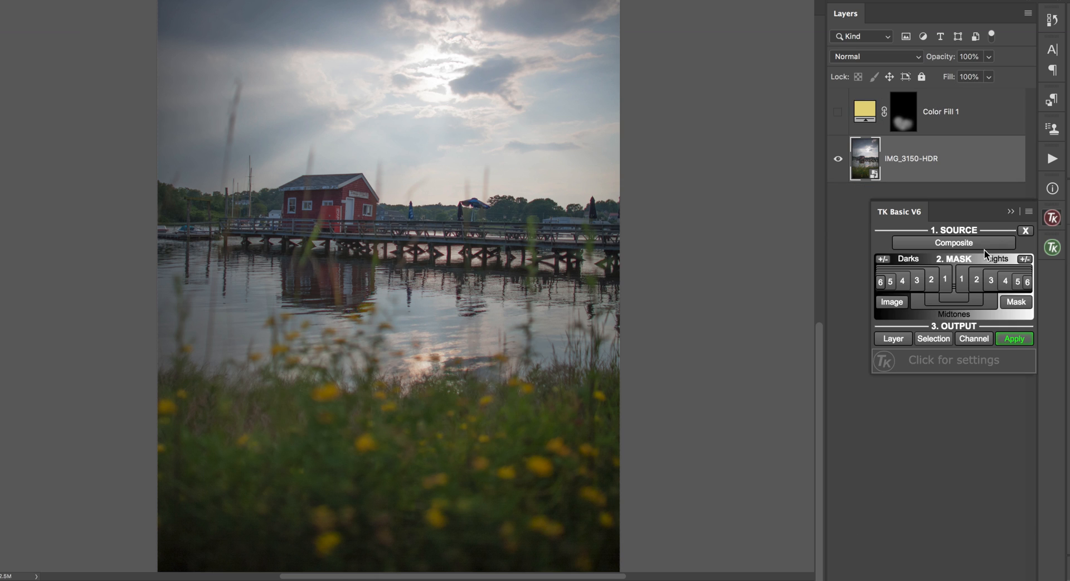
click(957, 248)
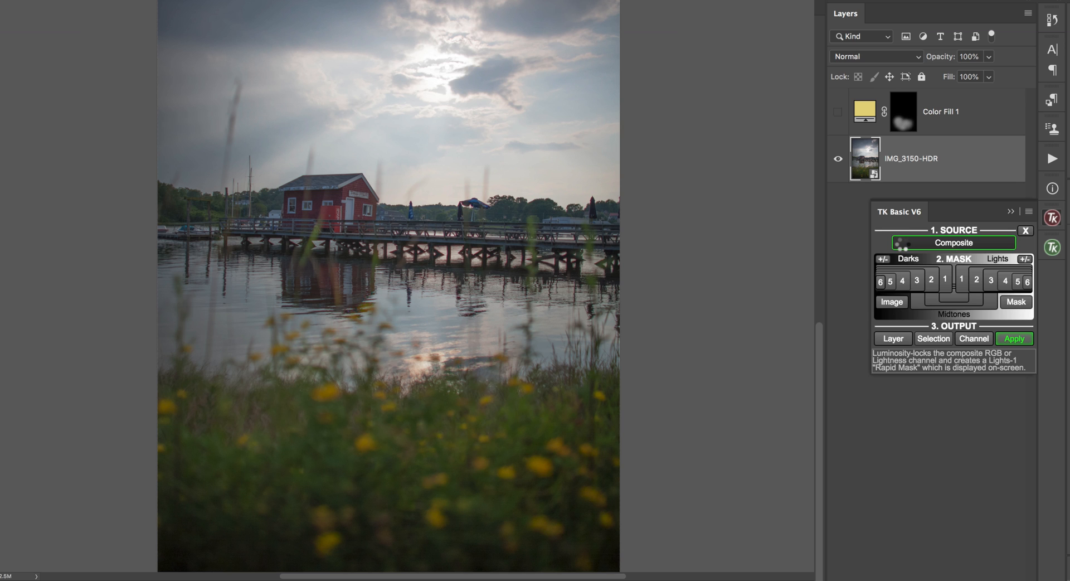
click(963, 282)
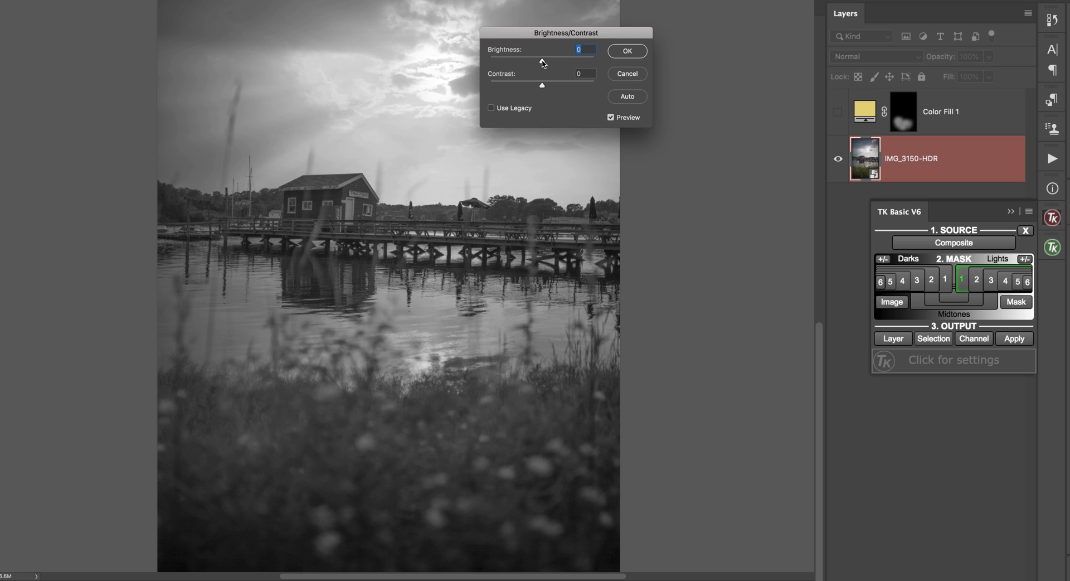
drag(542, 62, 594, 63)
key(Return)
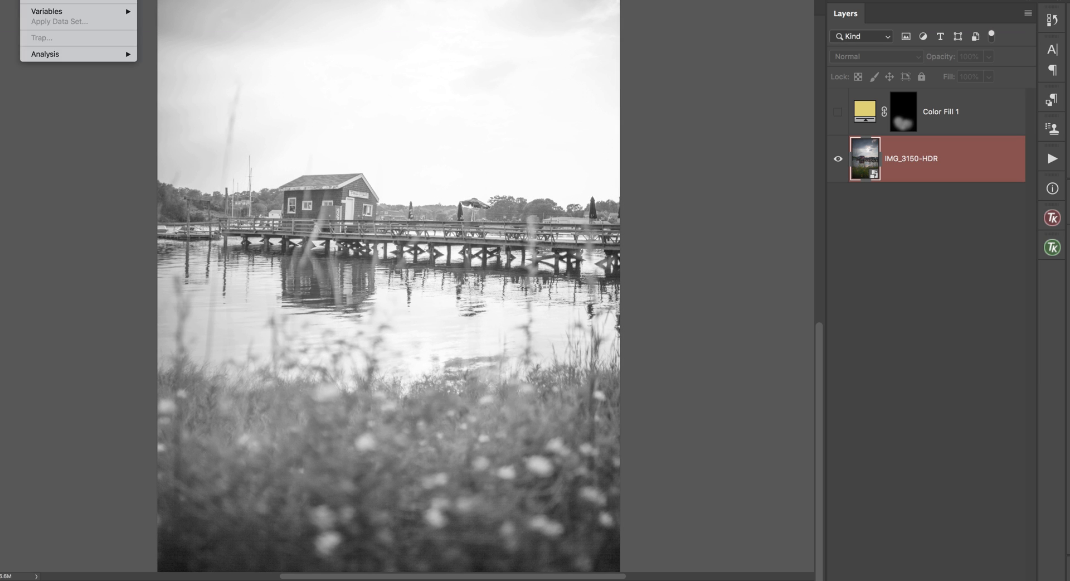
Refine the luminosity mask with Levels using input values of 19, 1.53 and 156
key(super+l)
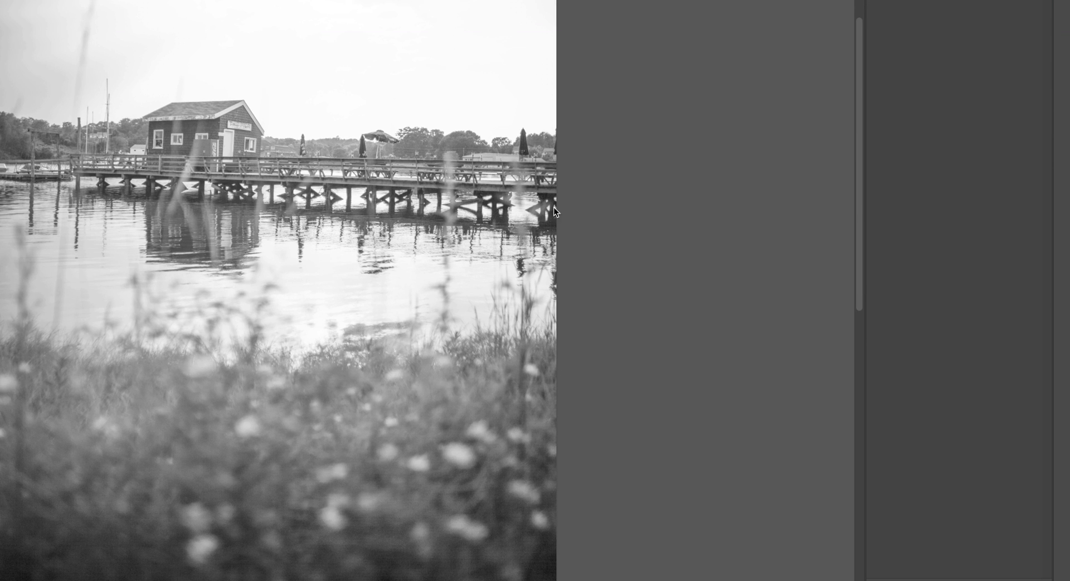
drag(814, 174, 844, 176)
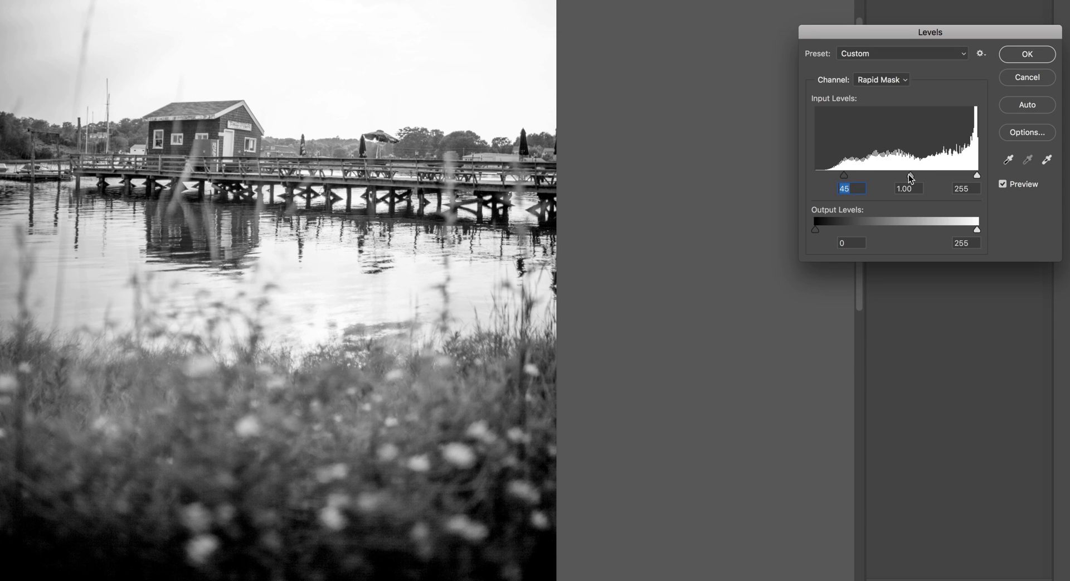
drag(910, 175, 885, 179)
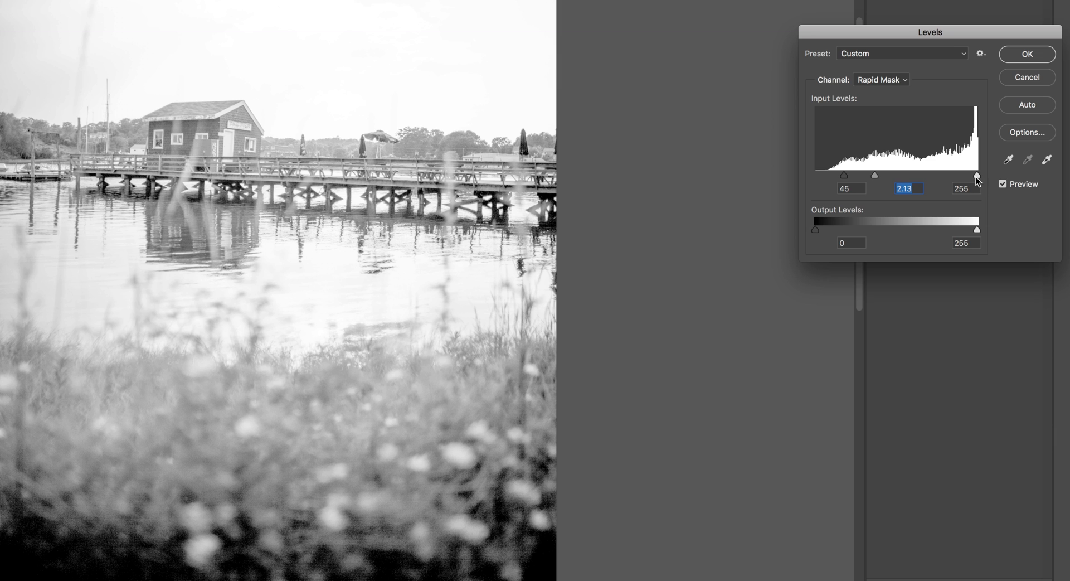
drag(977, 175, 914, 173)
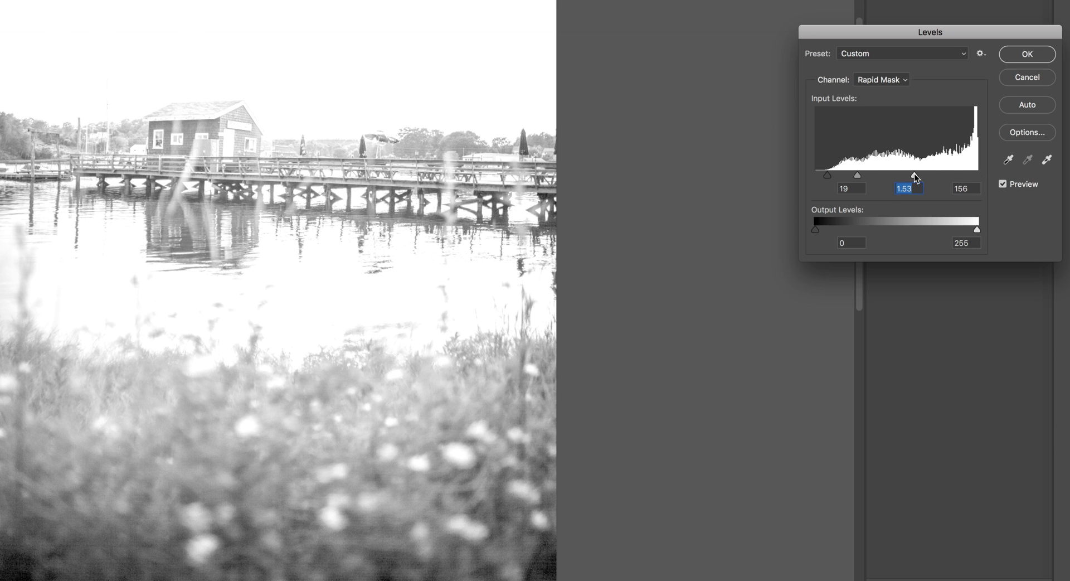
click(1033, 56)
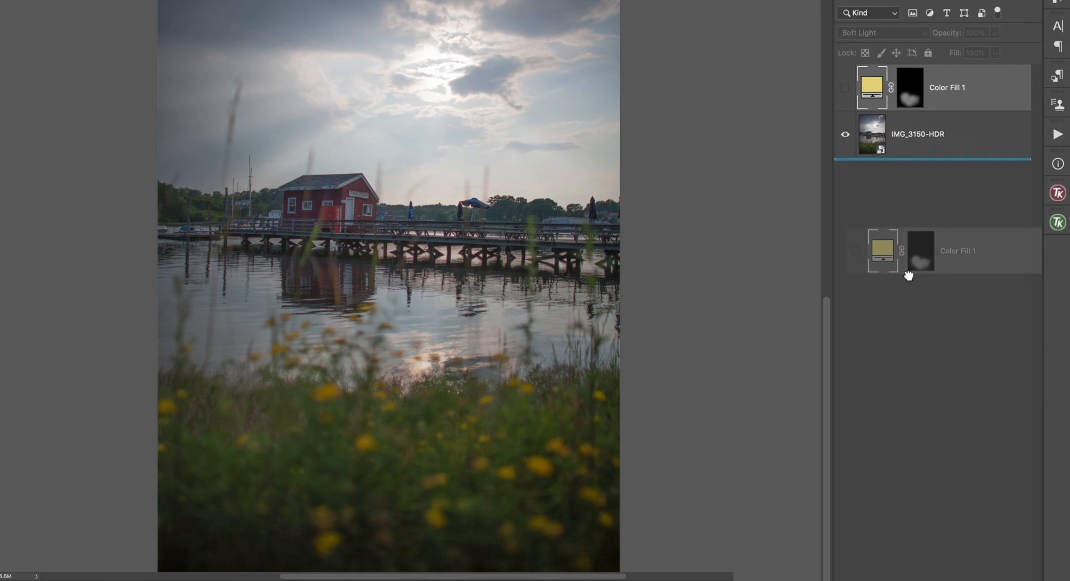
Put Color Fill 1 in a group, make the fill visible again, and apply the refined luminosity mask to the group
key(ctrl+g)
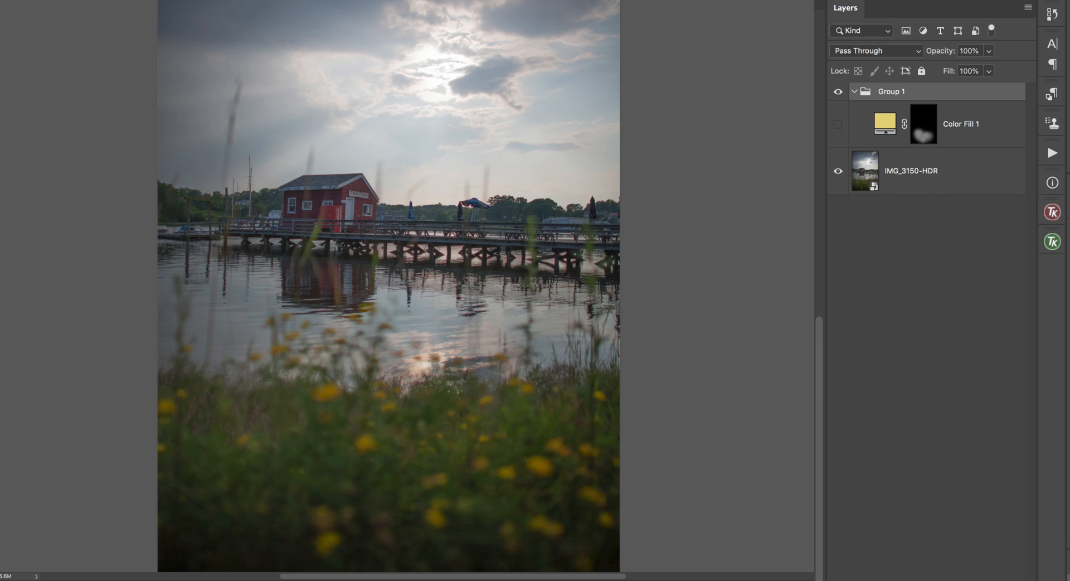
click(838, 124)
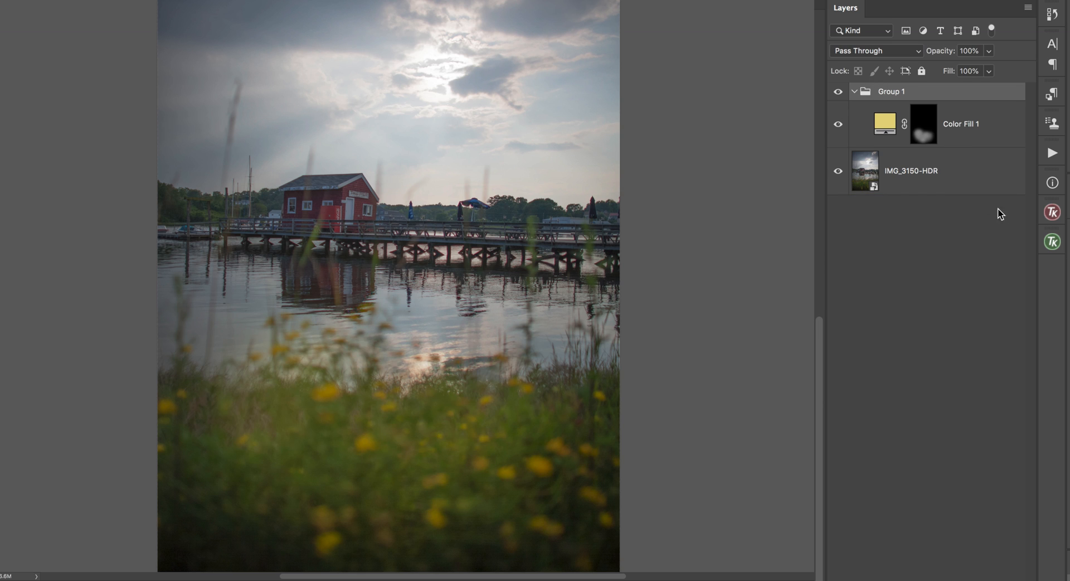
click(1053, 212)
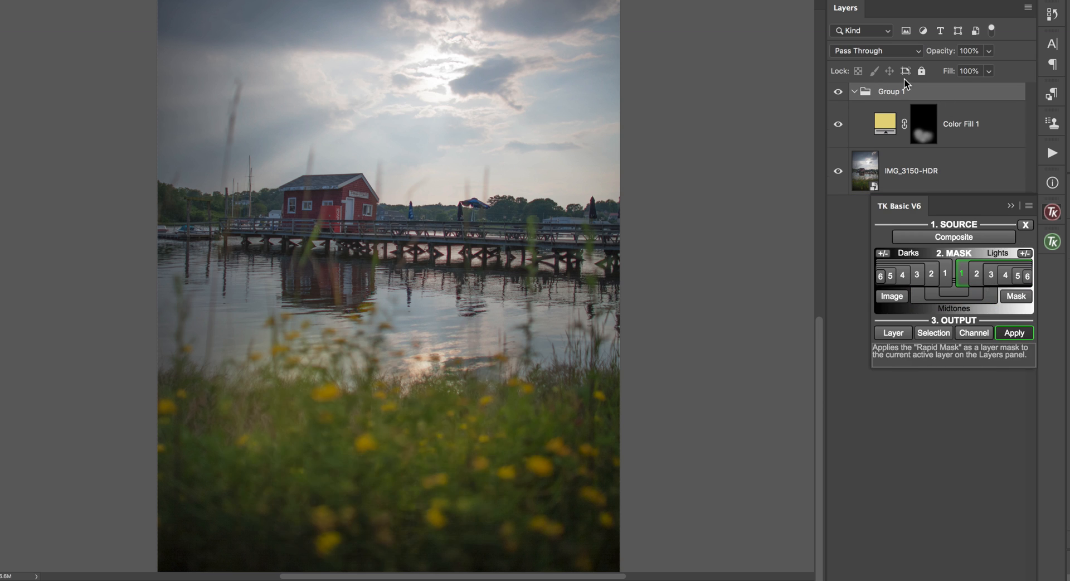
click(895, 109)
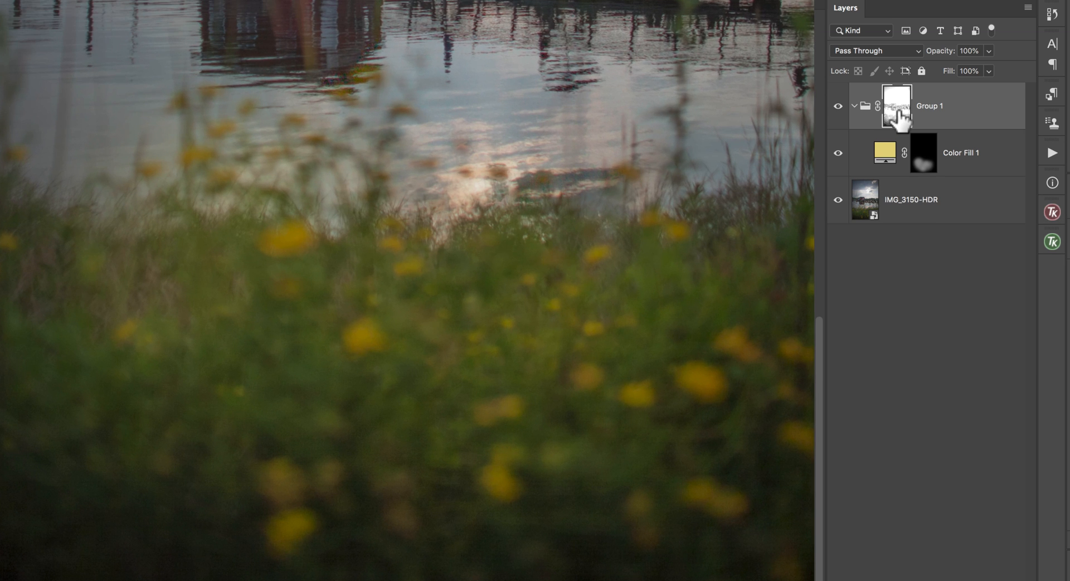
Compare the grass with the group's mask disabled and enabled, and with Group 1 hidden and shown
shift+click(900, 116)
shift+click(900, 116)
click(838, 106)
click(838, 106)
click(838, 106)
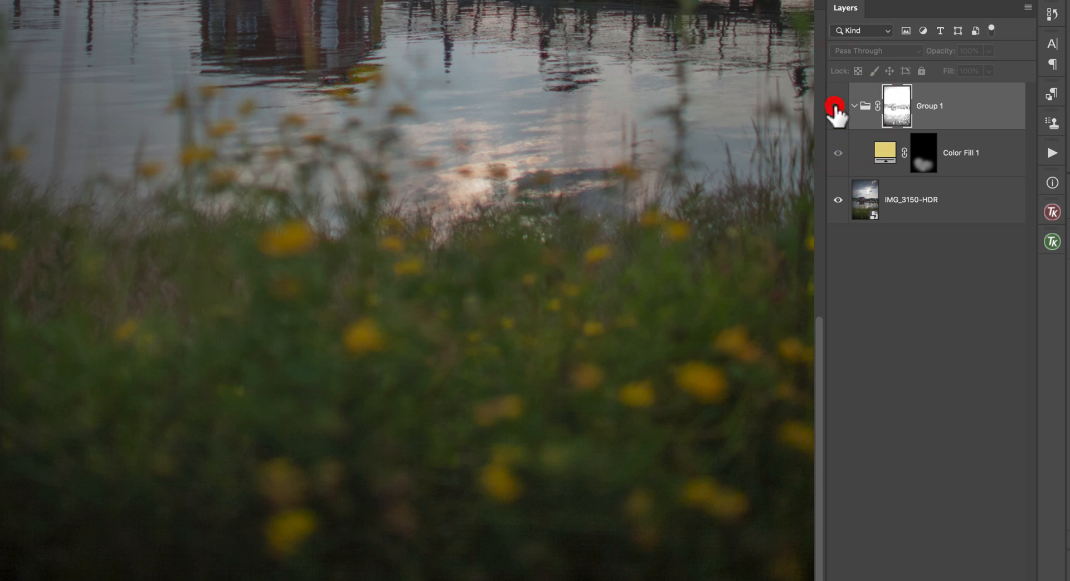
click(838, 106)
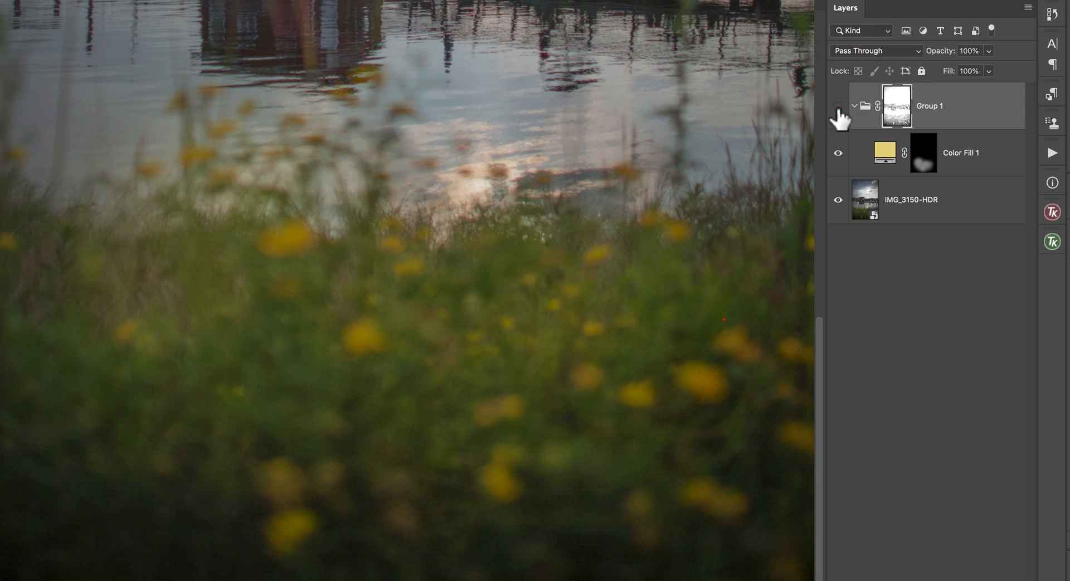
click(838, 106)
click(838, 106)
click(838, 105)
click(837, 106)
Try lowering the Group 1 mask's density to 17% and return it to 100%
click(896, 117)
click(893, 107)
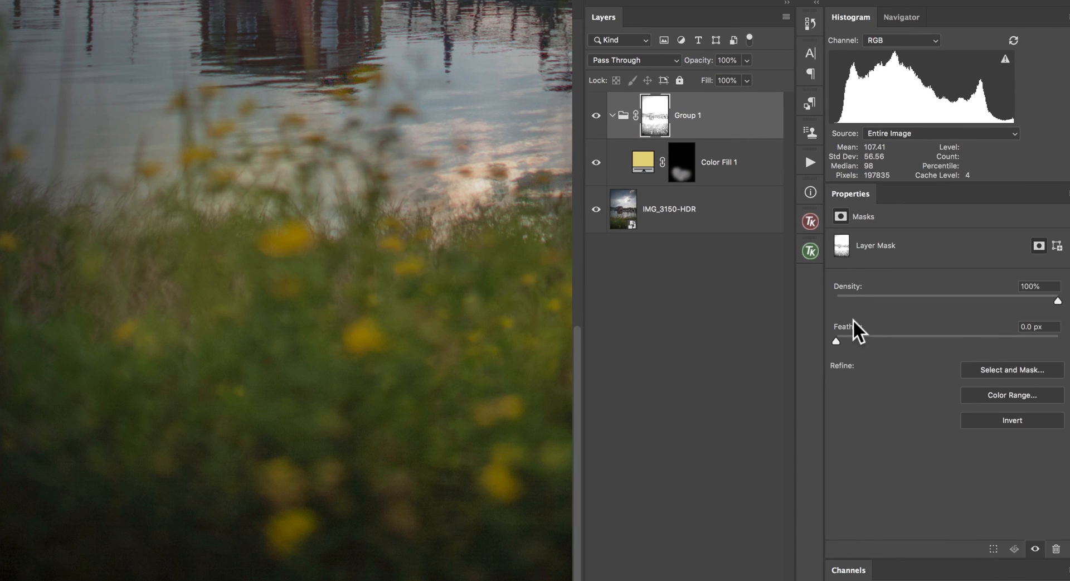
drag(1055, 297, 874, 301)
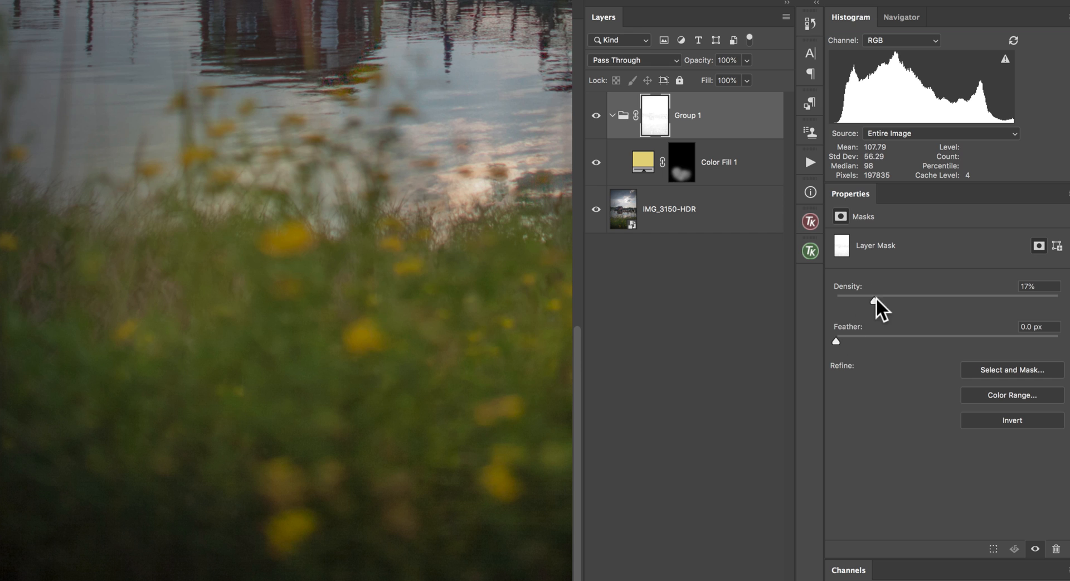
drag(875, 298, 1055, 297)
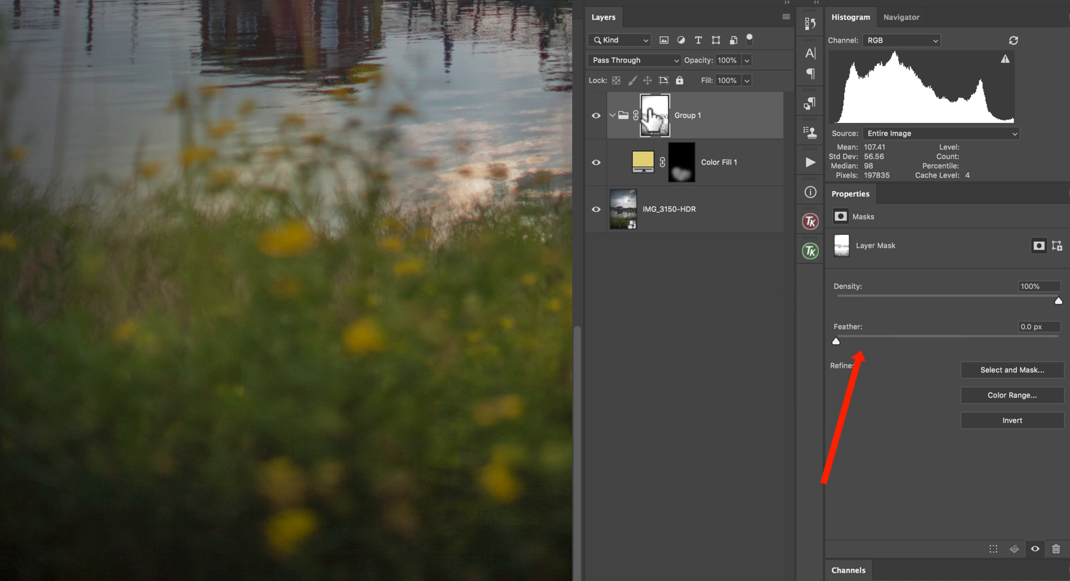
Display the Group 1 mask on its own, try feathering it by about 4 px, and undo the feathering
alt+click(638, 121)
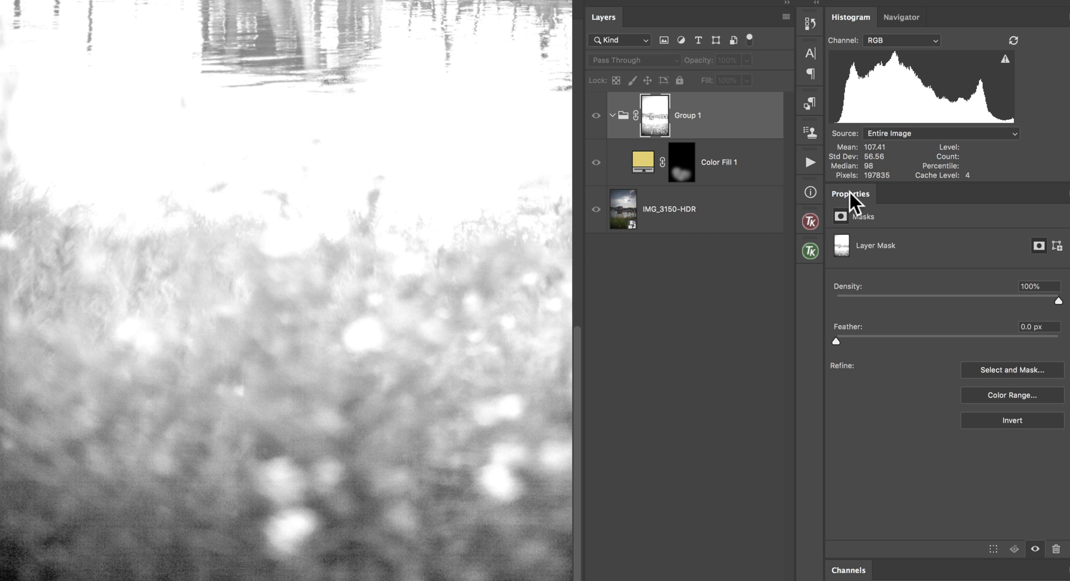
drag(834, 340, 988, 340)
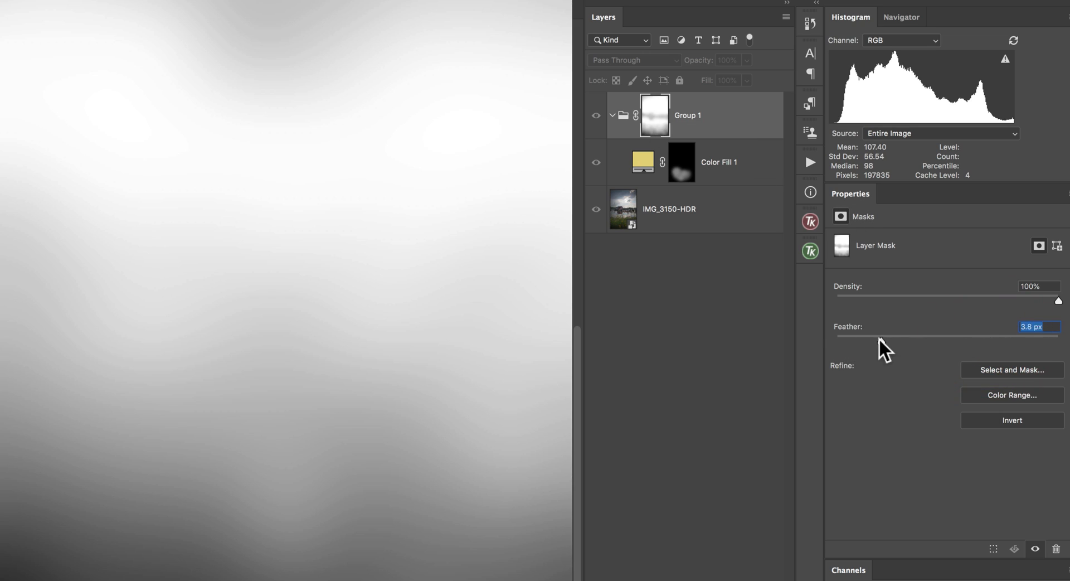
click(879, 338)
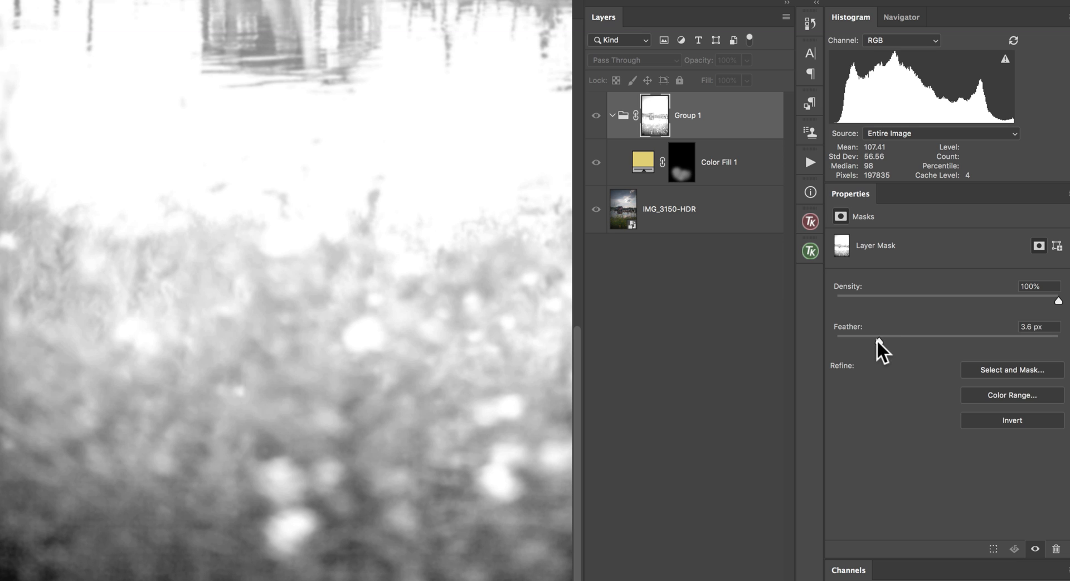
drag(878, 340, 926, 342)
drag(816, 337, 875, 335)
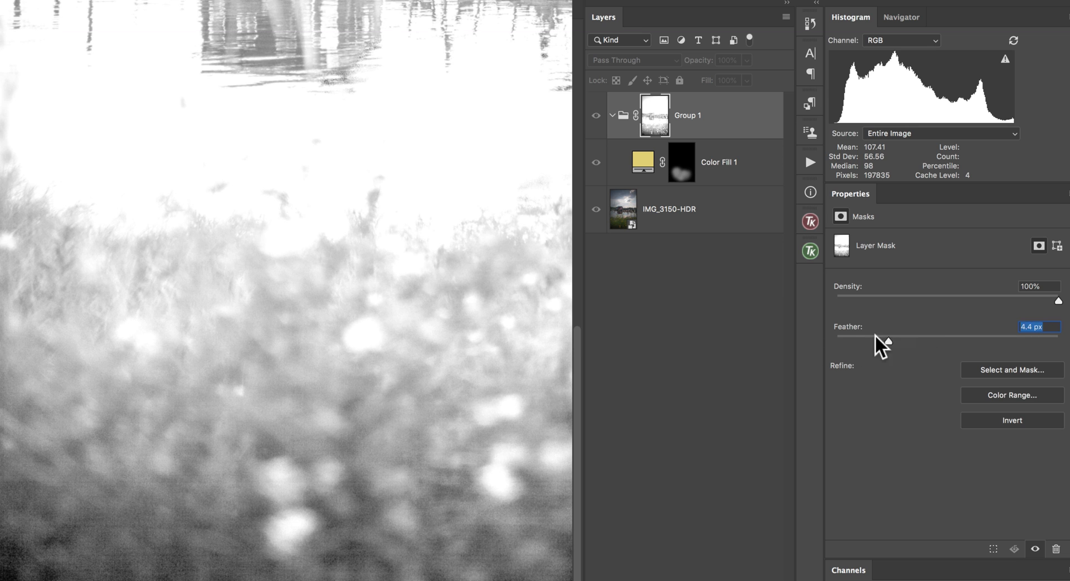
key(super+z)
alt+click(651, 117)
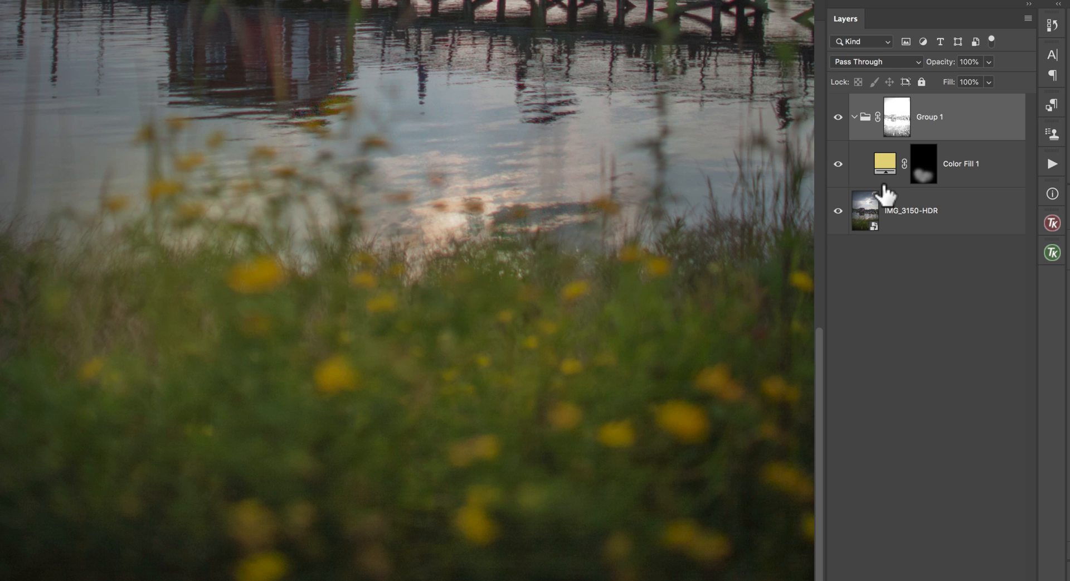
Try the purple 8e83df as the color of Color Fill 1 and discard the change
double_click(876, 166)
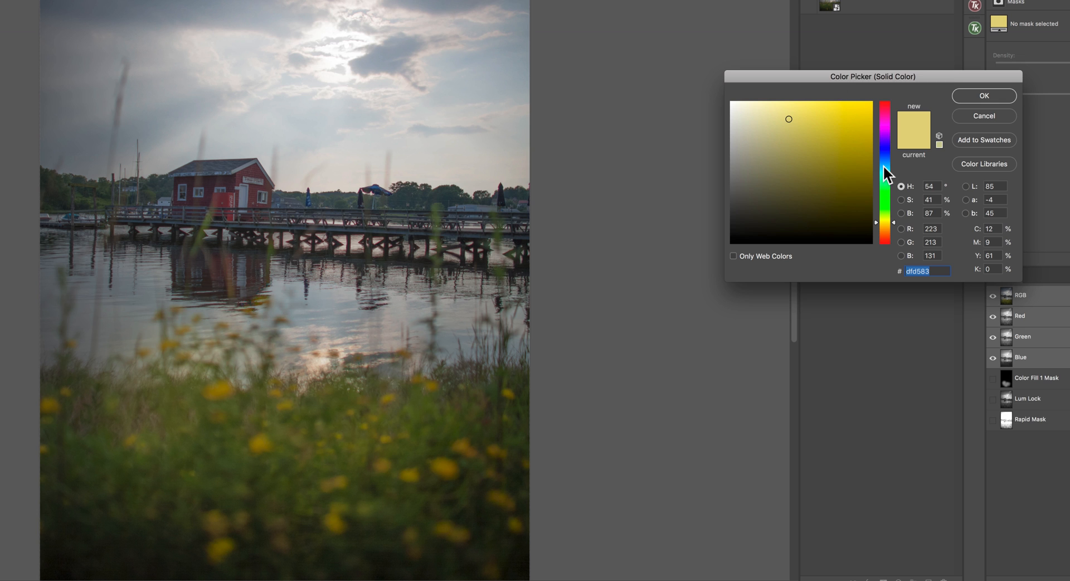
drag(884, 166, 883, 144)
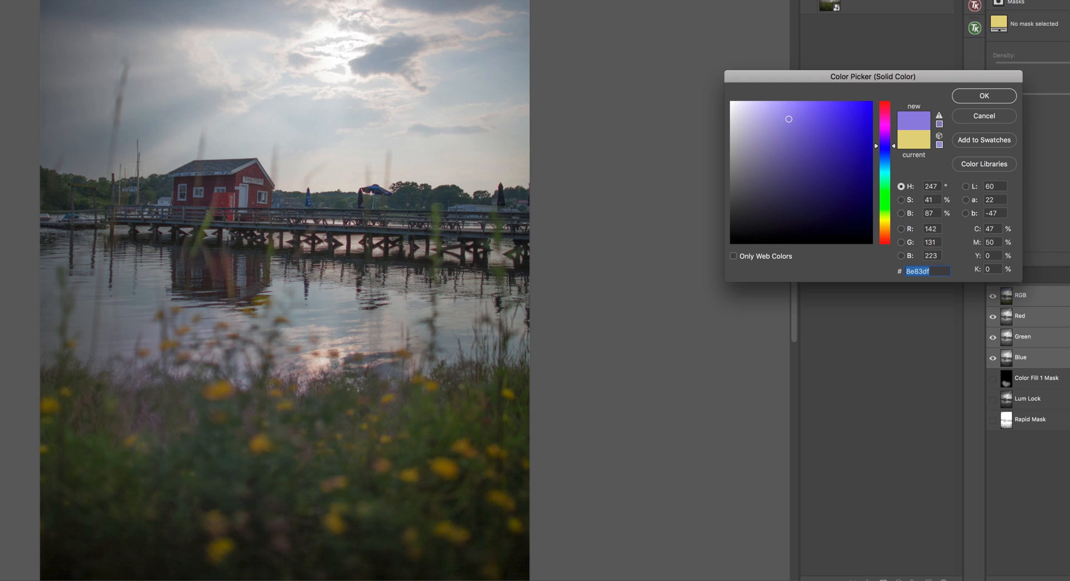
click(984, 115)
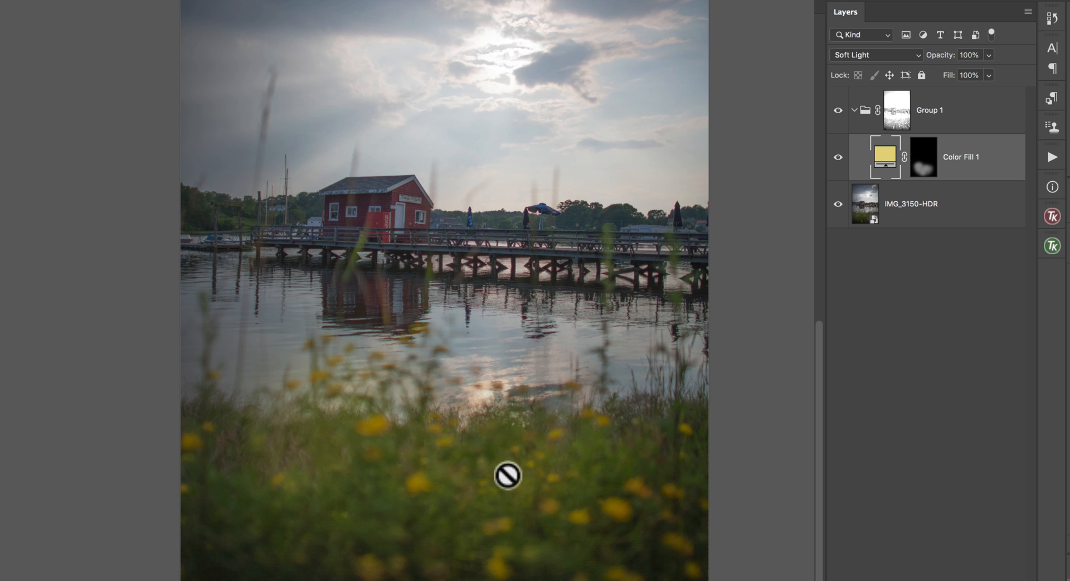
Paint on the Color Fill 1 mask over the red building's sign and door to dodge them, and check the painted mask
key(z)
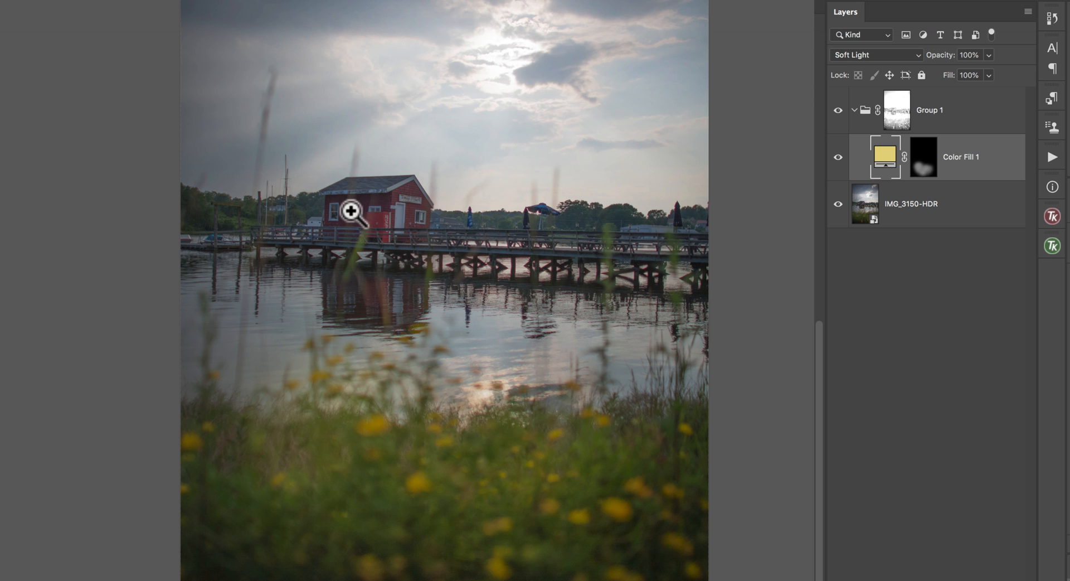
drag(377, 212, 478, 277)
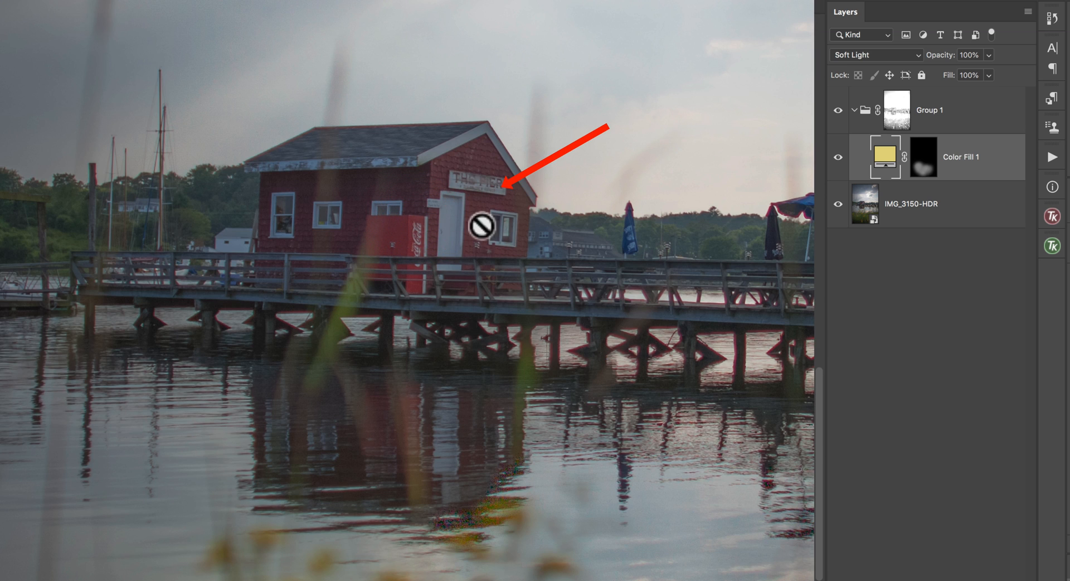
click(925, 170)
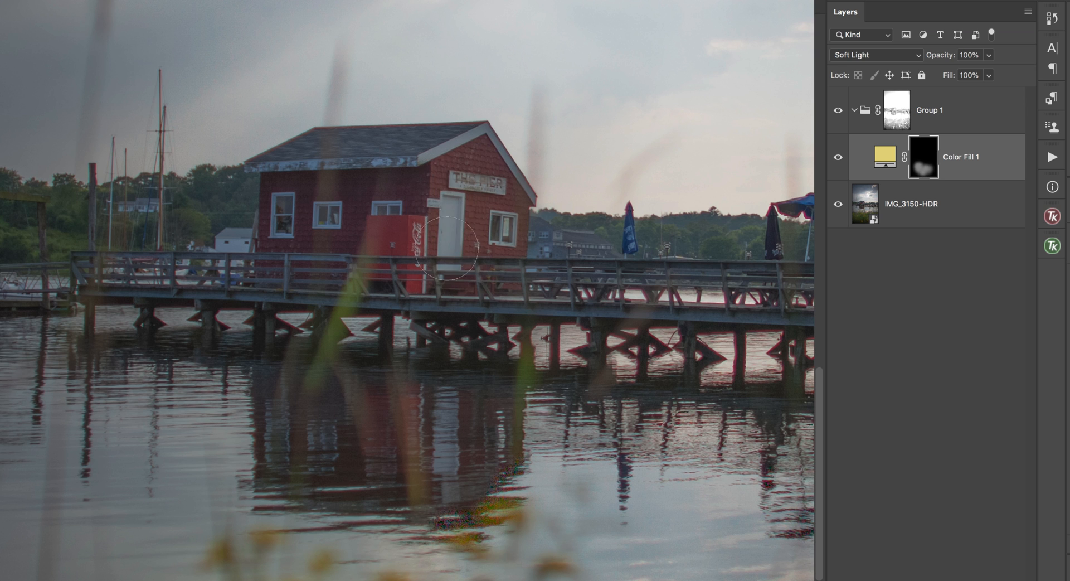
mouse_move(454, 208)
mouse_down()
mouse_move(474, 155)
mouse_move(515, 198)
mouse_move(457, 169)
mouse_move(467, 216)
mouse_up()
alt+click(923, 162)
alt+click(918, 165)
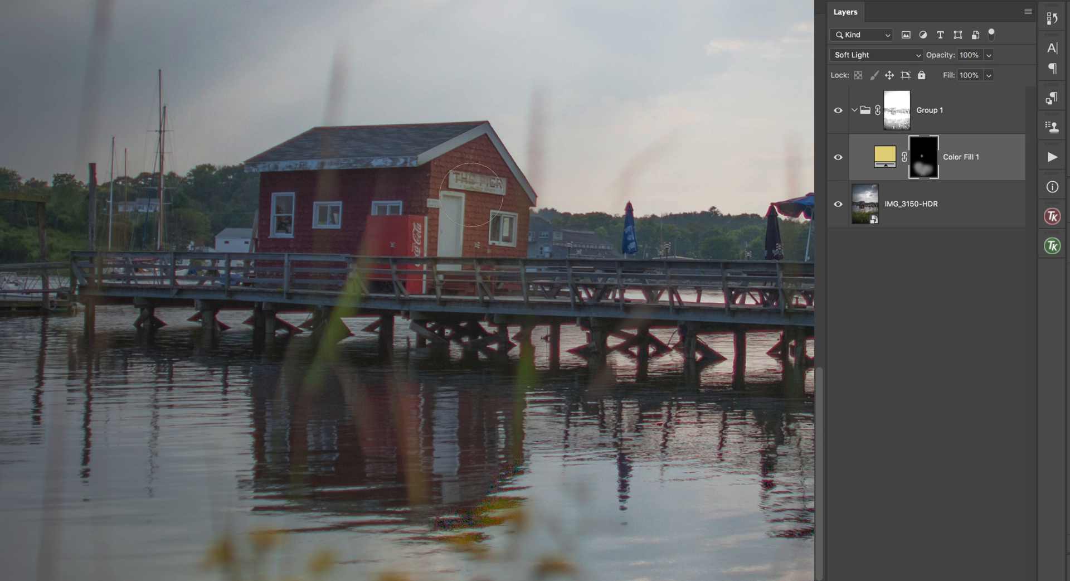
Compare the red building with Group 1 hidden and shown to judge the dodging
alt+click(561, 33)
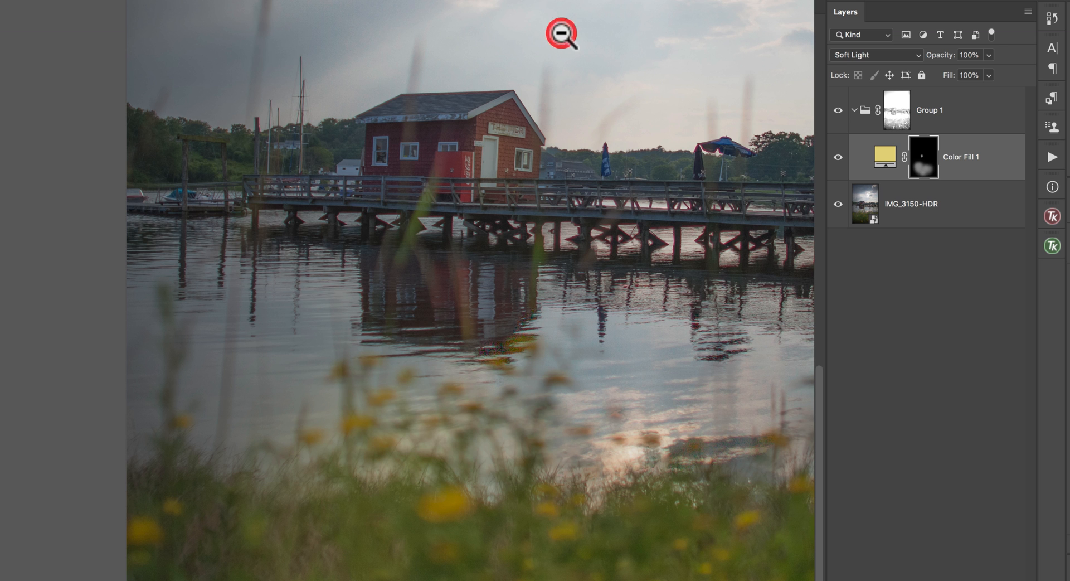
click(836, 110)
click(837, 110)
click(837, 111)
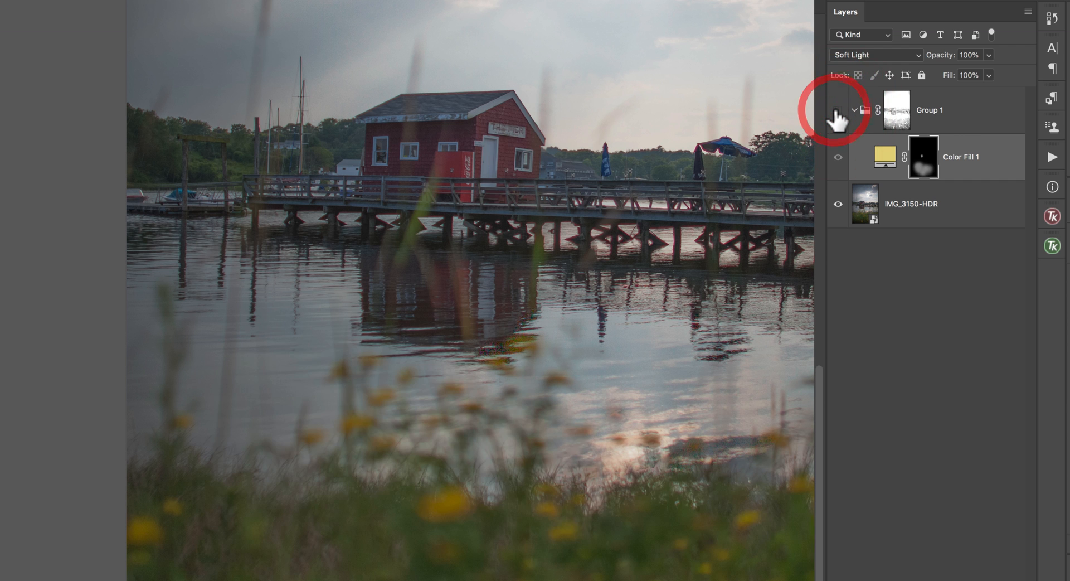
click(837, 110)
click(837, 110)
click(837, 110)
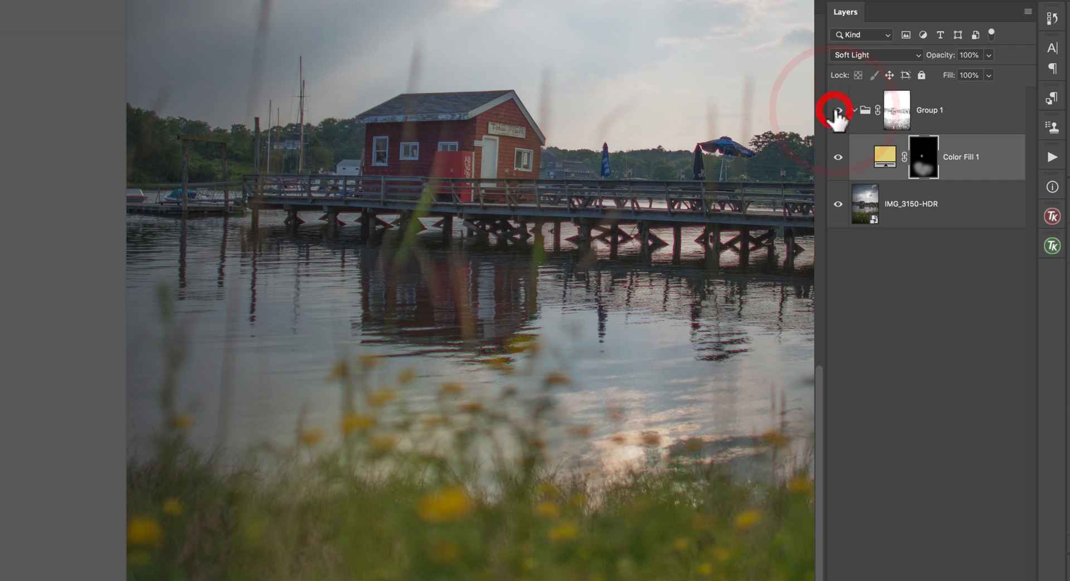
click(837, 111)
click(837, 111)
Enlarge the brush and paint the Color Fill 1 mask broadly across the lower sky, tree line and pier
key(z)
click(557, 160)
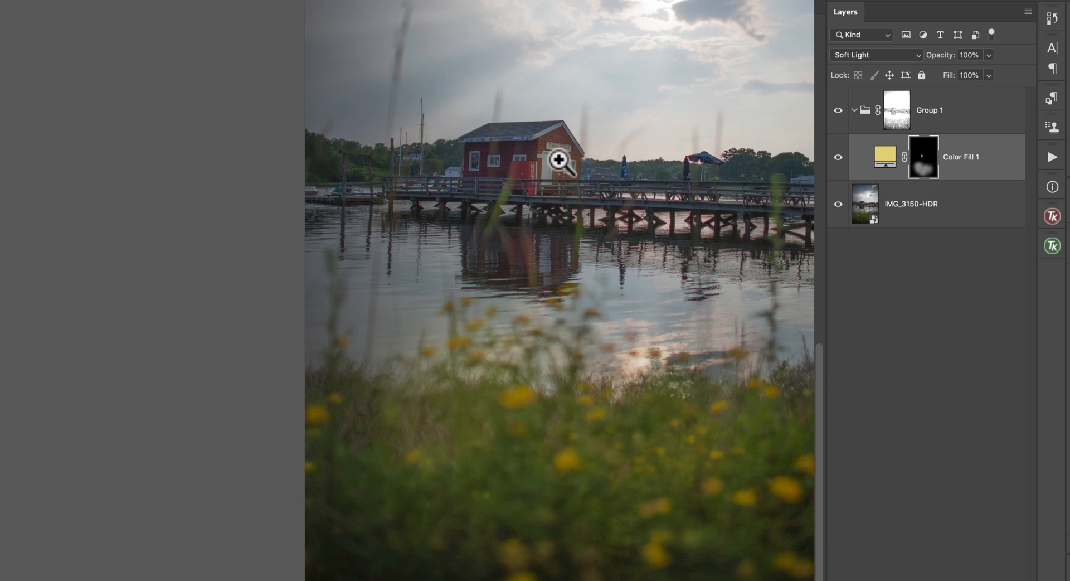
click(558, 160)
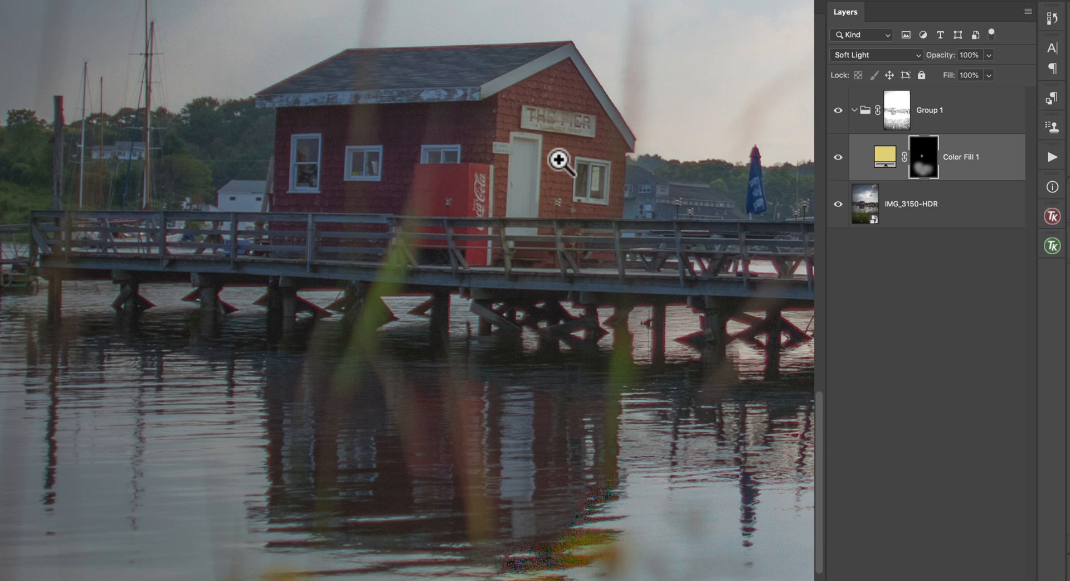
key(b)
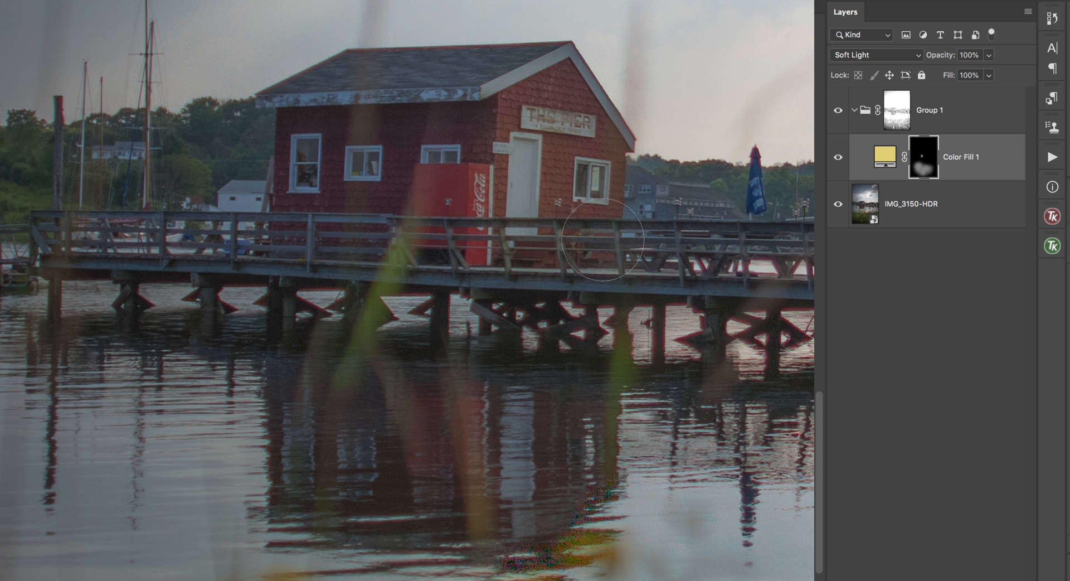
scroll(686, 216, right, 5)
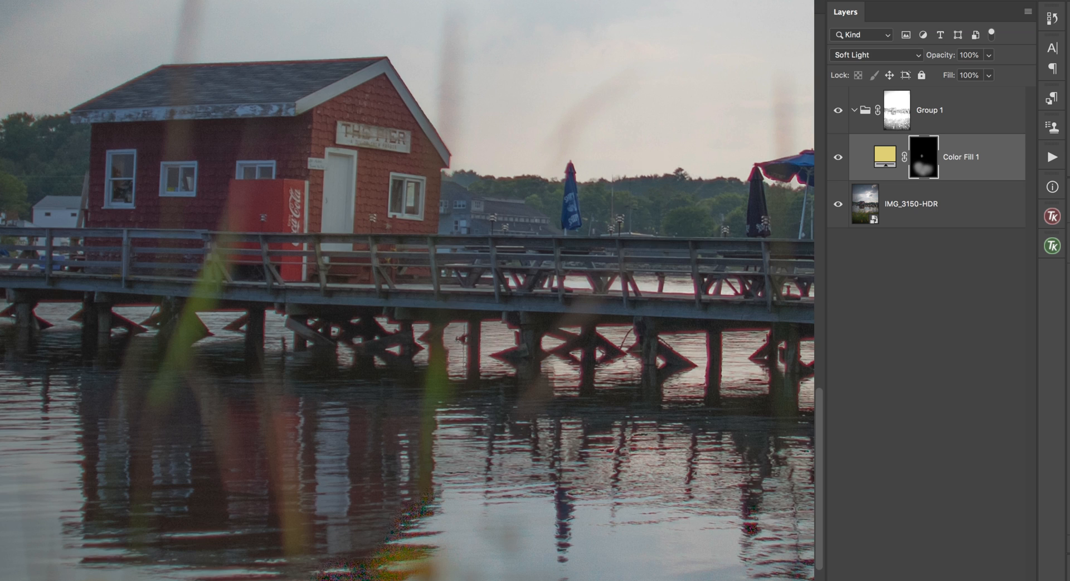
key(super+0)
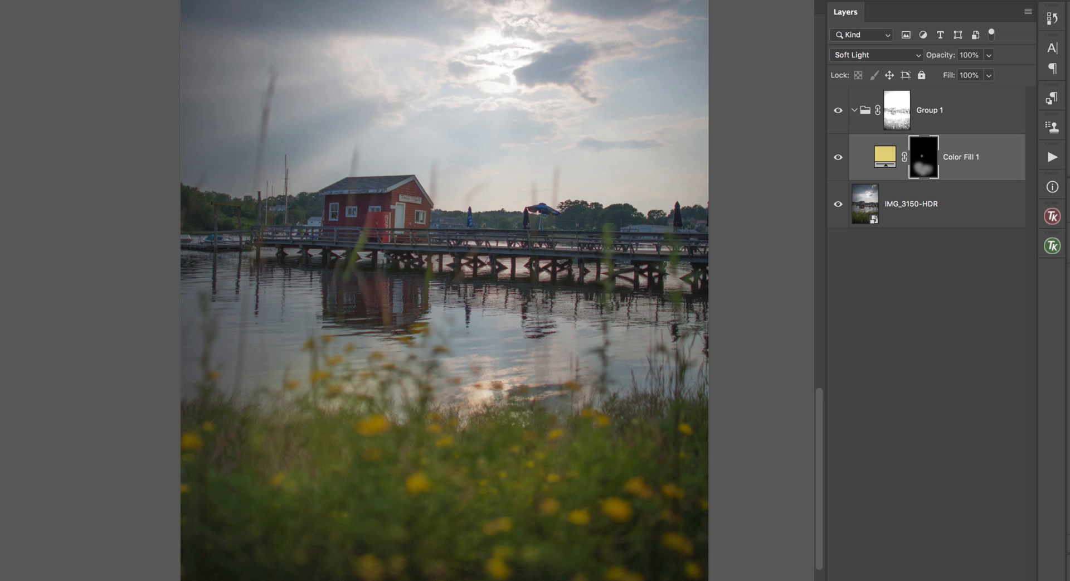
key(z)
key(b)
key(])
key(])
key(])
key(])
key(])
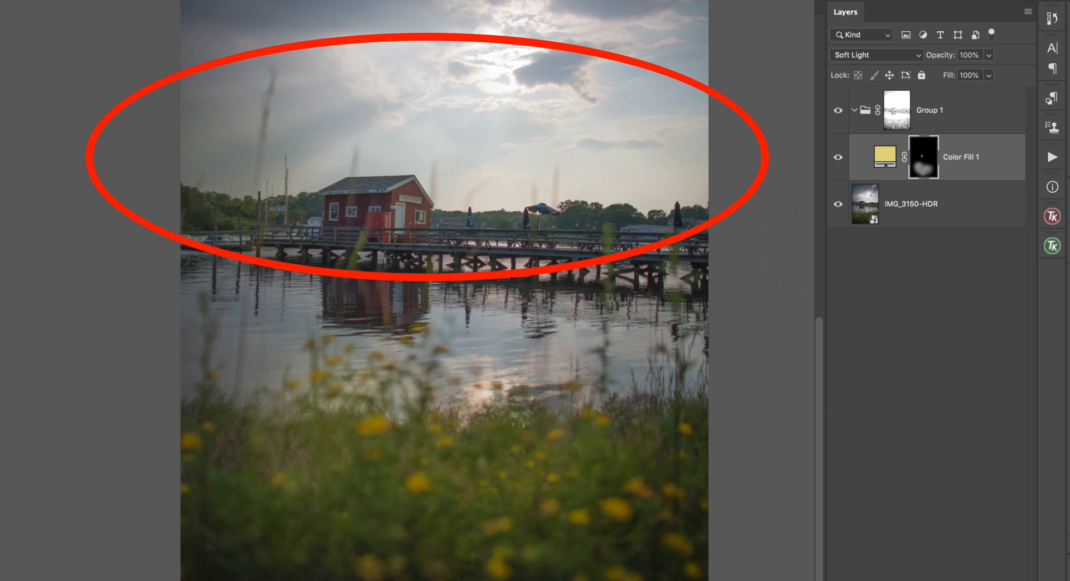
Compare the photo with Group 1 hidden and shown, and examine the trees and umbrella behind the pier up close
click(838, 110)
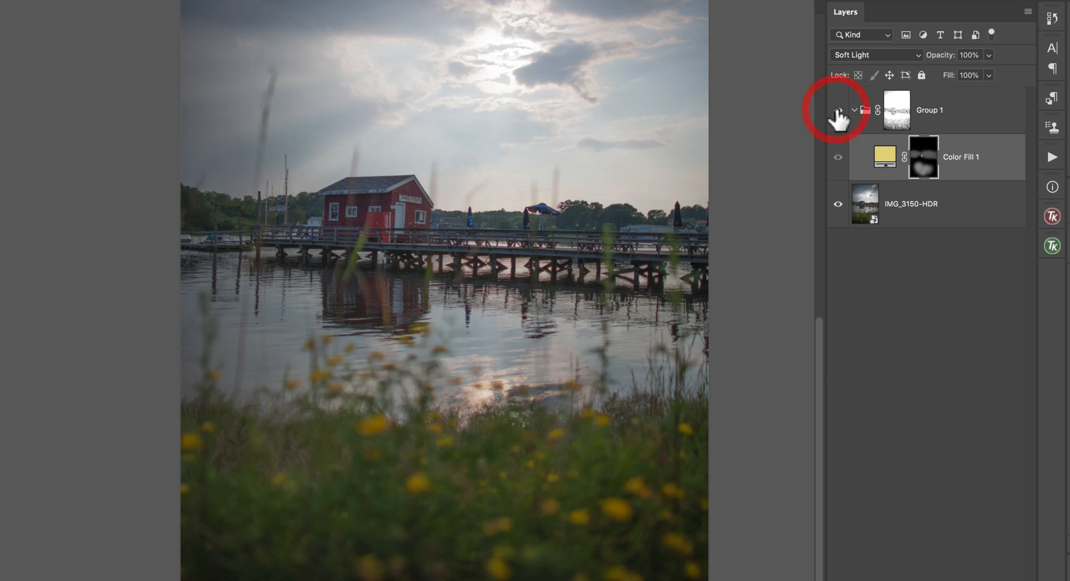
click(838, 110)
click(837, 110)
click(837, 110)
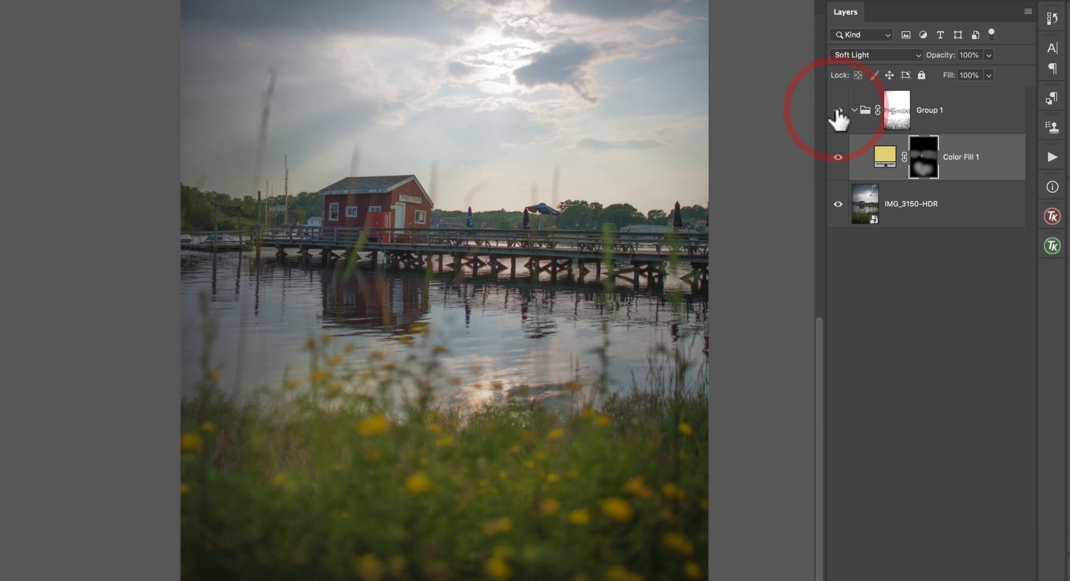
click(837, 109)
click(838, 109)
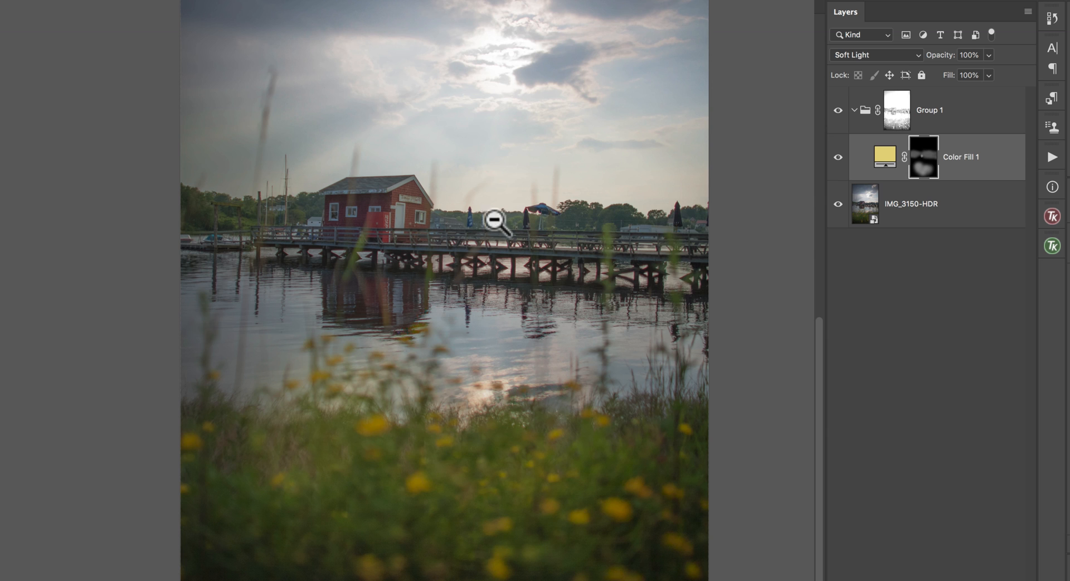
drag(495, 219, 608, 234)
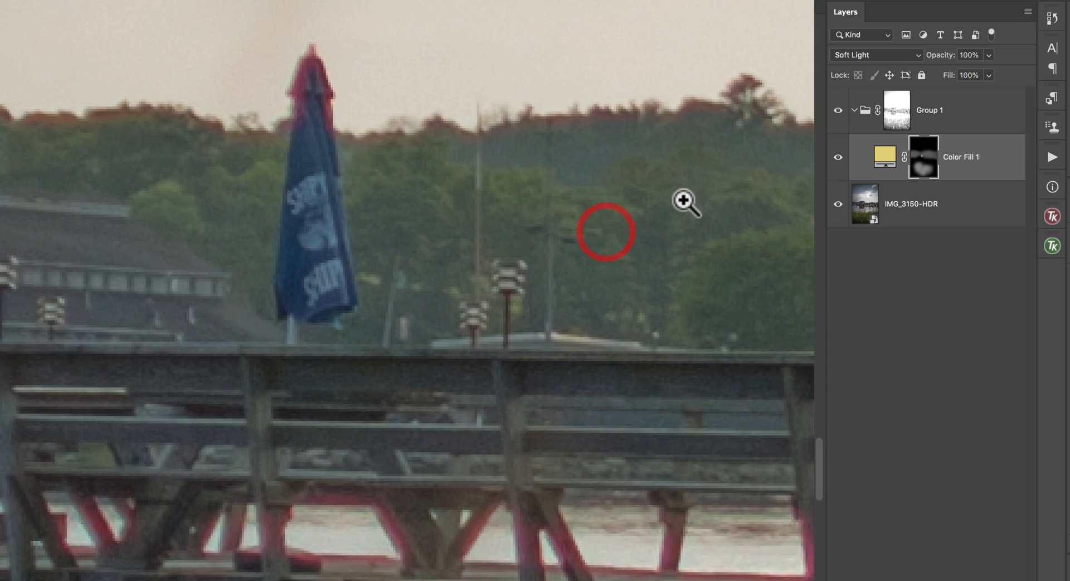
scroll(683, 200, right, 3)
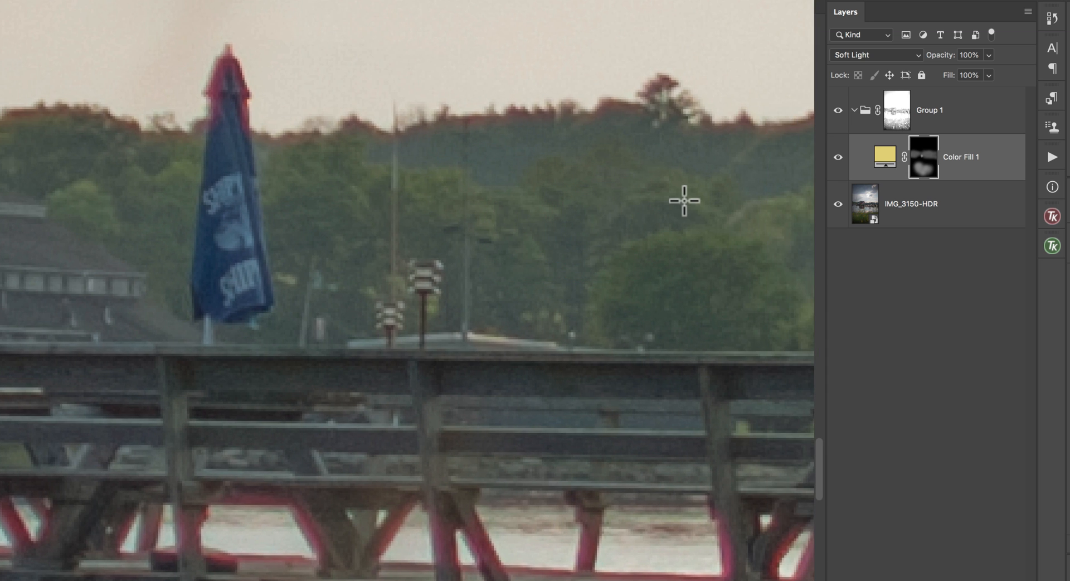
Shrink the brush and paint the Color Fill 1 mask over the tree highlights around the closed blue umbrella
key(bracketleft)
key(bracketleft)
key(bracketleft)
key(bracketleft)
key(bracketleft)
key(bracketleft)
key(bracketleft)
key(bracketleft)
key(bracketleft)
key(bracketleft)
scroll(504, 225, up, 3)
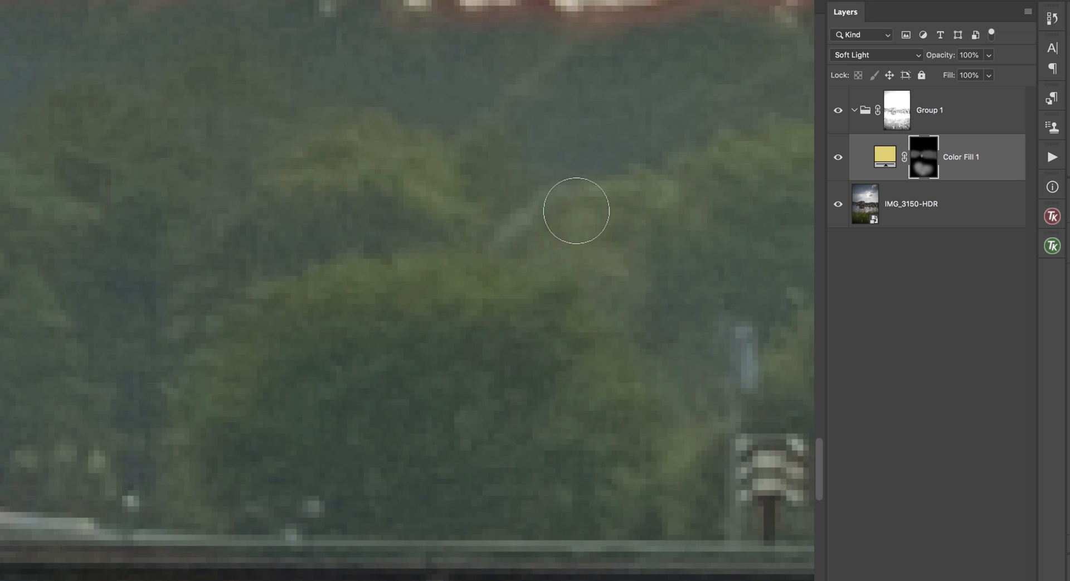
scroll(156, 196, left, 10)
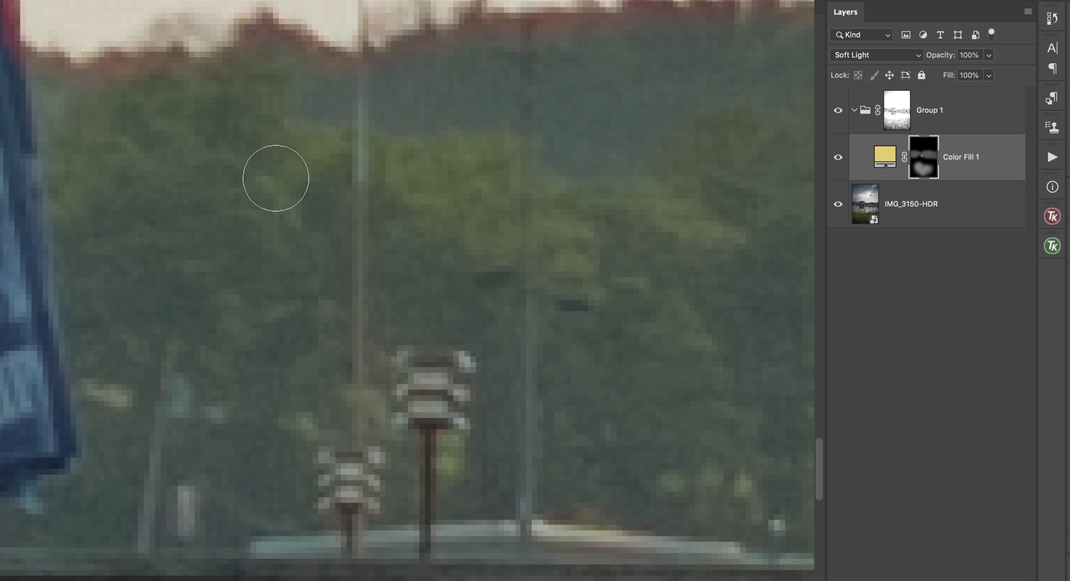
scroll(323, 251, left, 10)
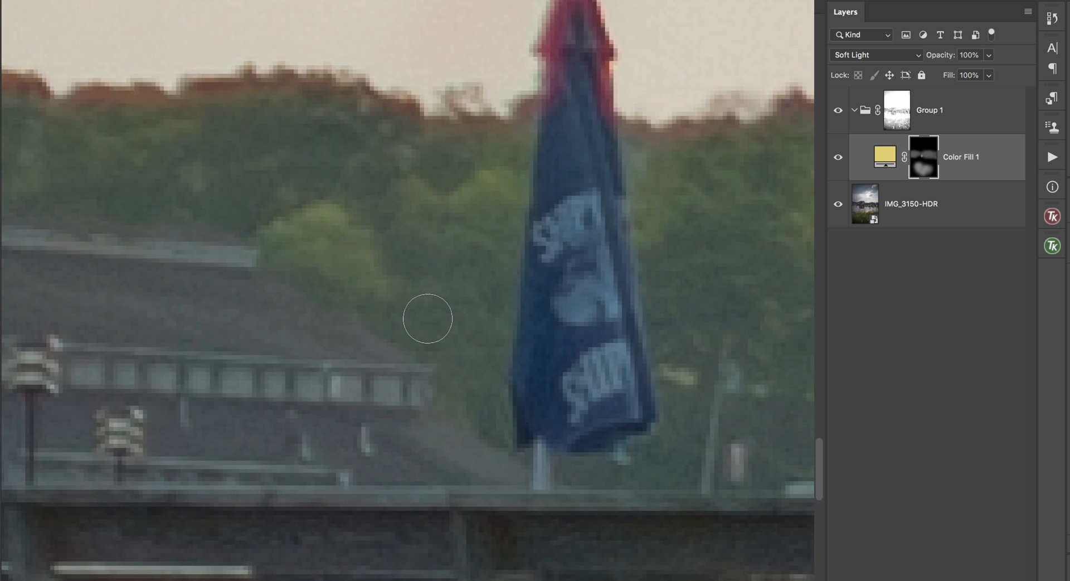
key(bracketright)
key(bracketright)
click(447, 207)
click(381, 193)
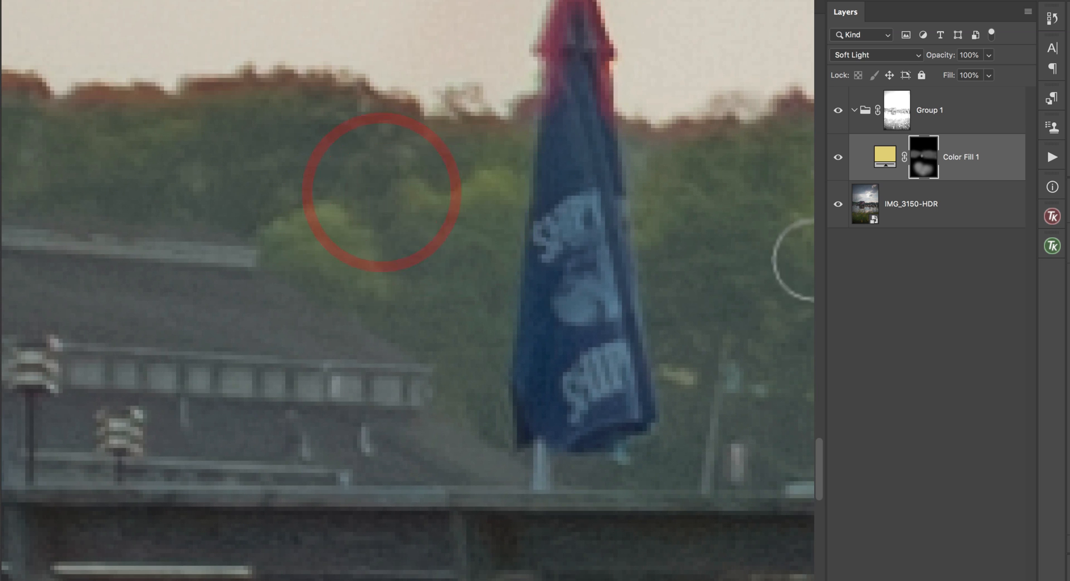
Dab the Color Fill 1 mask over the trees above the gray roofs beside the red building
scroll(812, 260, left, 10)
click(753, 269)
click(728, 284)
click(716, 298)
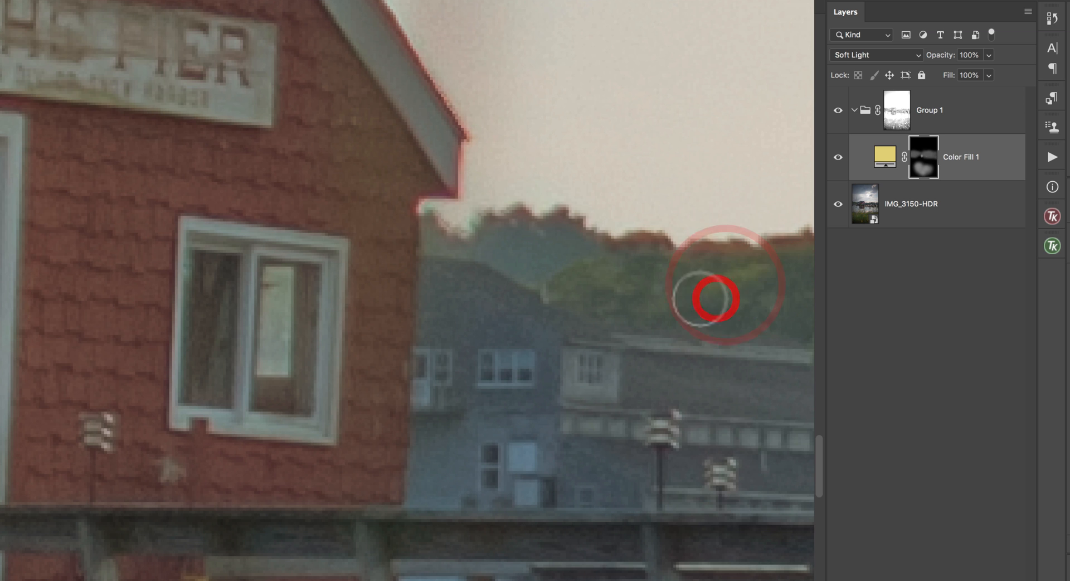
click(680, 284)
click(628, 296)
click(530, 286)
click(541, 303)
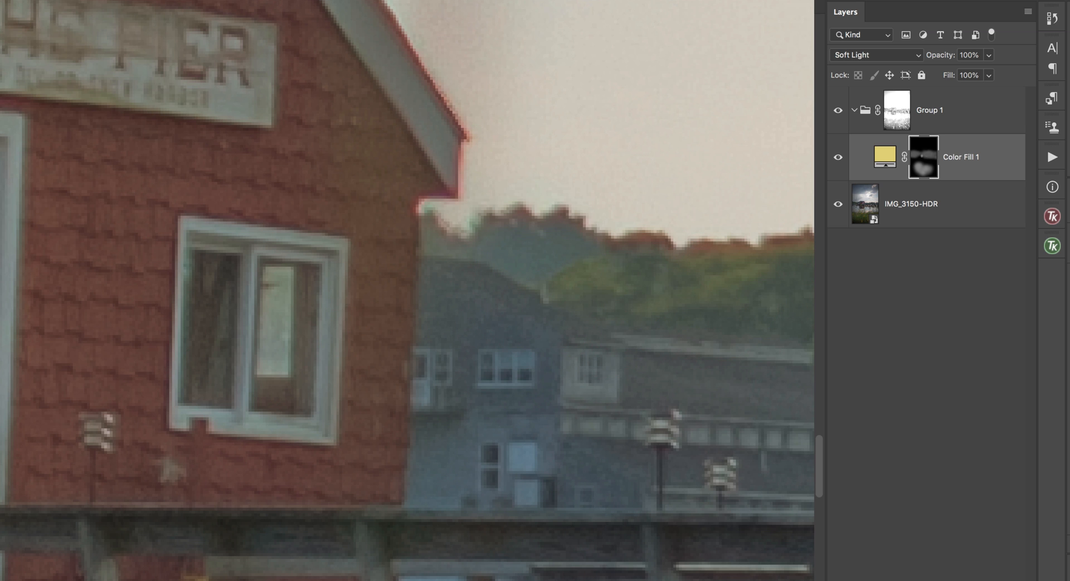
Dab the Color Fill 1 mask over the trees between the closed dark umbrella and the open umbrella's pole
drag(802, 312, 557, 279)
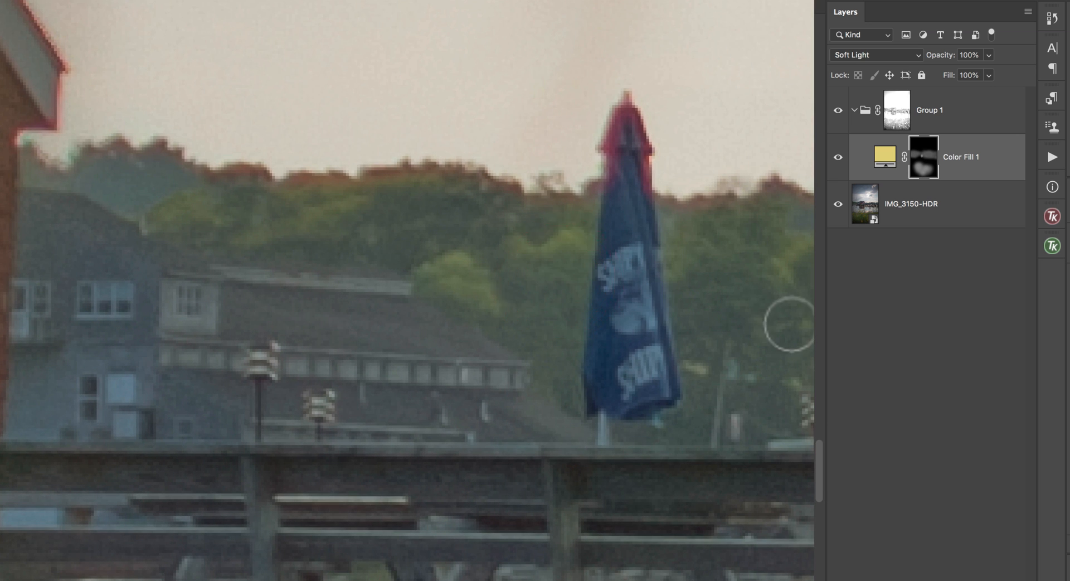
drag(786, 324, 543, 363)
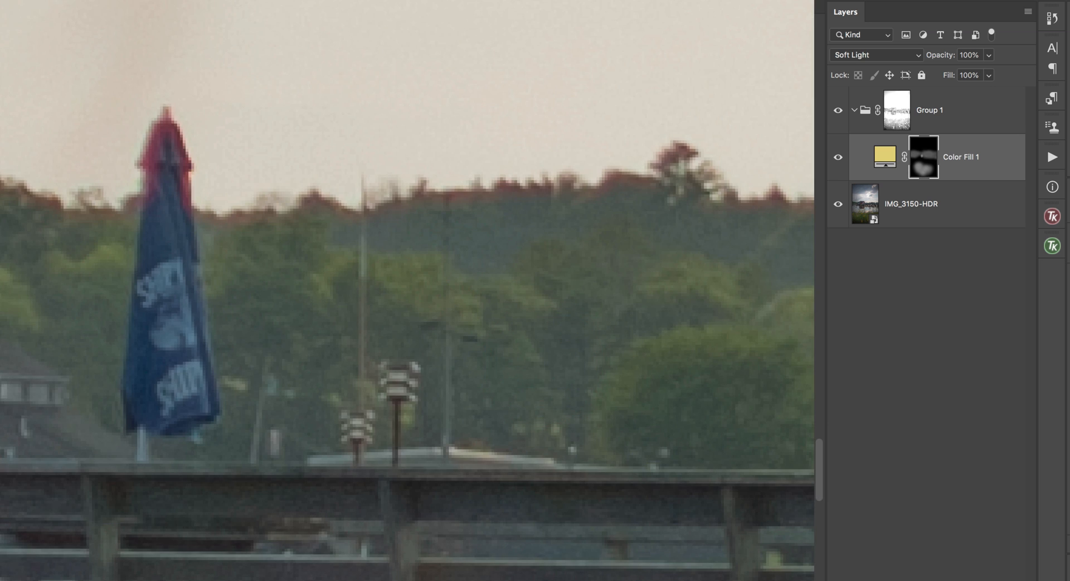
drag(779, 309, 545, 277)
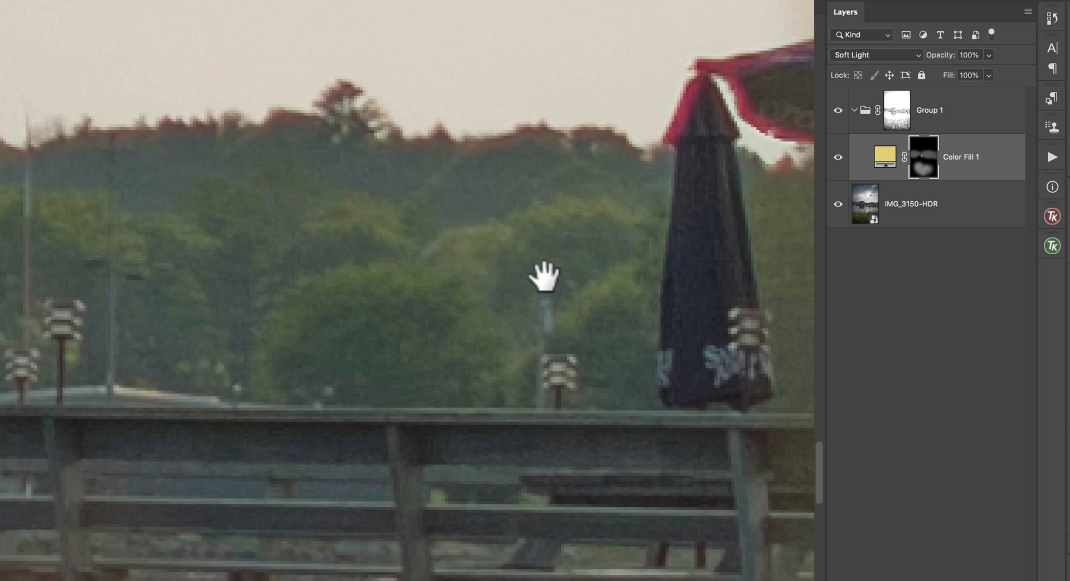
drag(733, 306, 540, 360)
drag(615, 409, 800, 429)
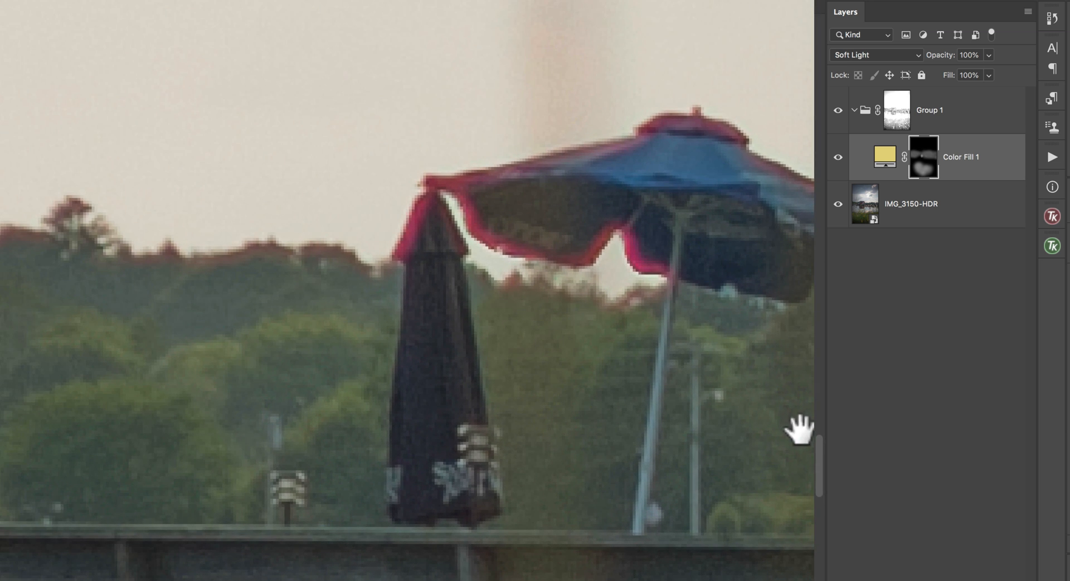
click(583, 353)
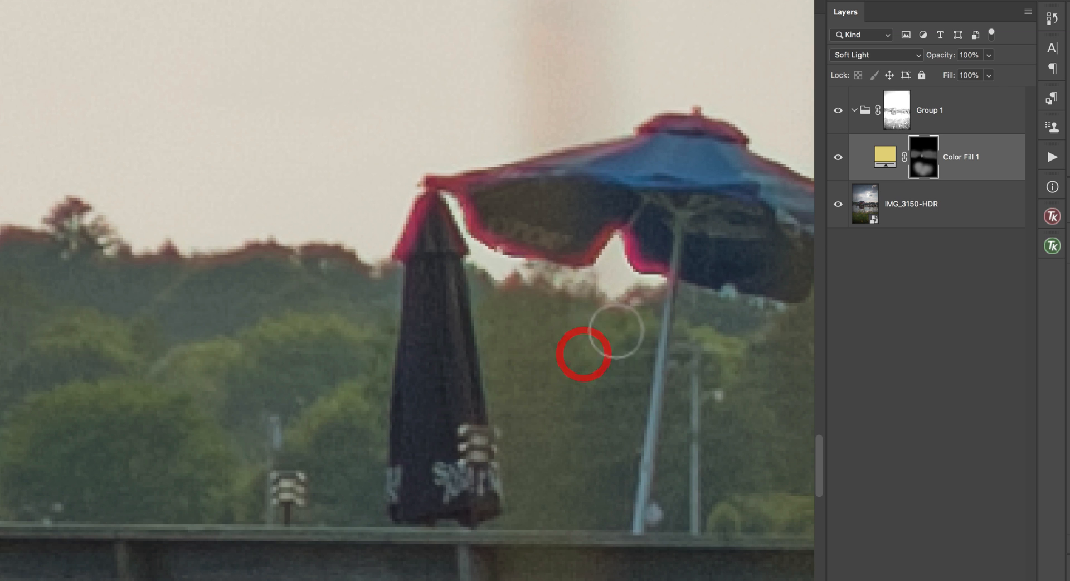
click(544, 311)
click(500, 293)
click(552, 336)
click(557, 372)
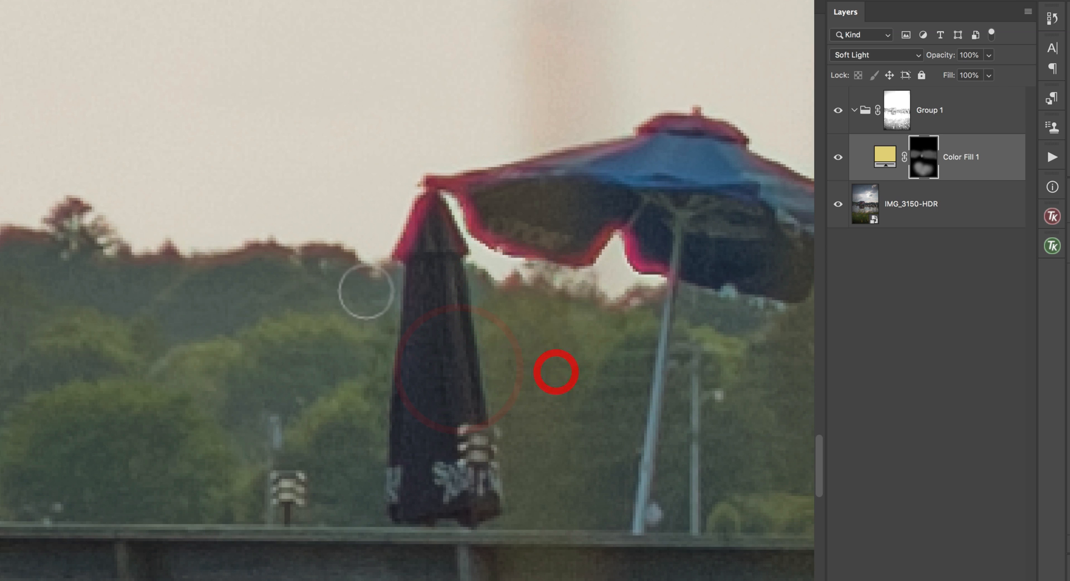
Brush the Color Fill 1 mask along the upper tree canopy between the two closed umbrellas
click(239, 304)
drag(251, 307, 297, 290)
drag(217, 310, 281, 289)
mouse_move(195, 301)
mouse_down()
mouse_move(215, 303)
mouse_move(260, 268)
mouse_up()
drag(127, 330, 207, 291)
click(96, 340)
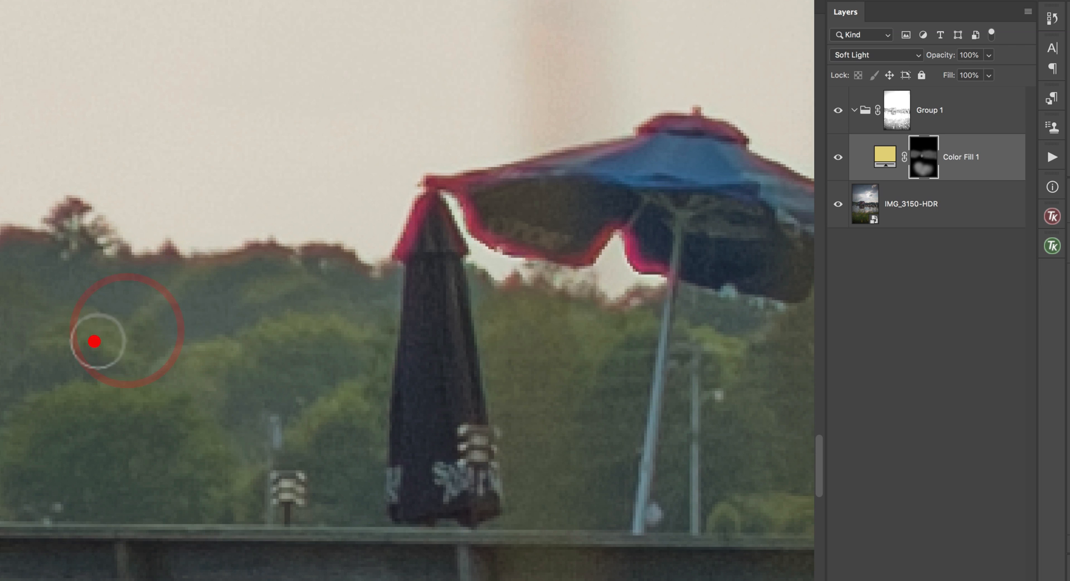
Compare the trees with Group 1 hidden and shown, and review the whole photo
key(z)
alt+click(327, 289)
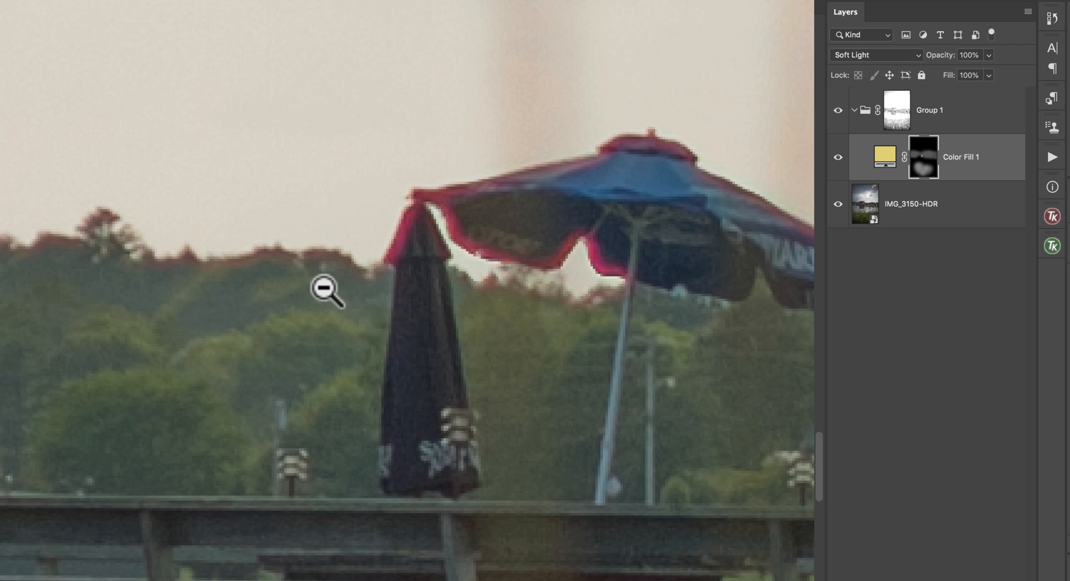
alt+click(327, 290)
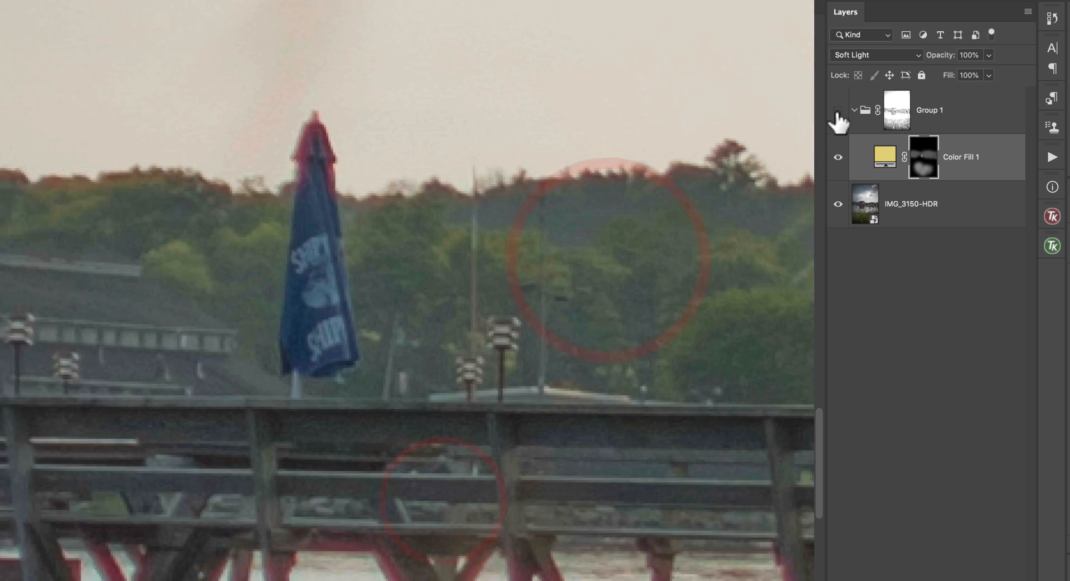
click(839, 111)
click(839, 112)
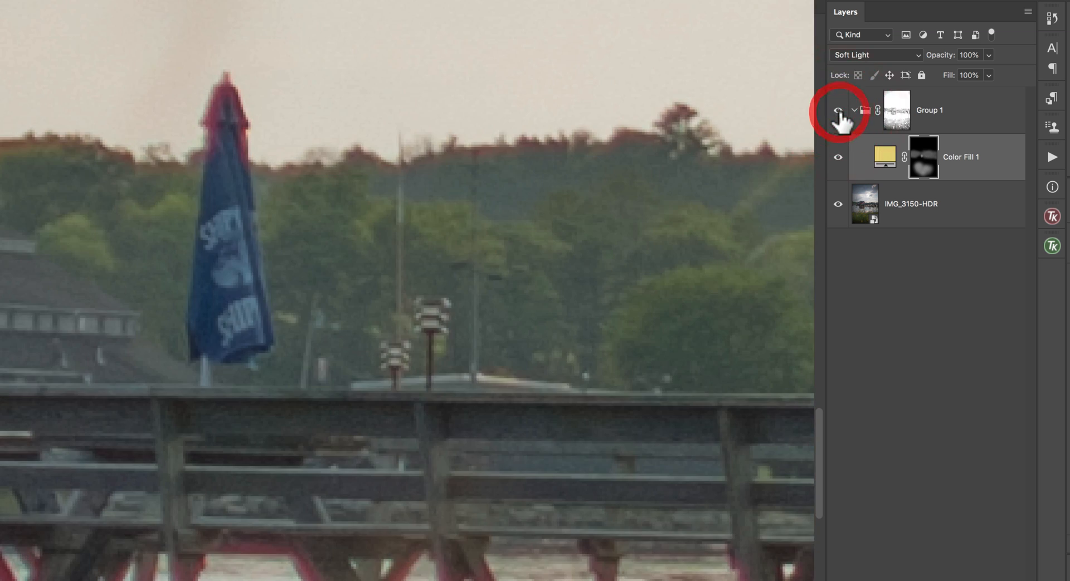
click(839, 111)
click(839, 112)
click(839, 111)
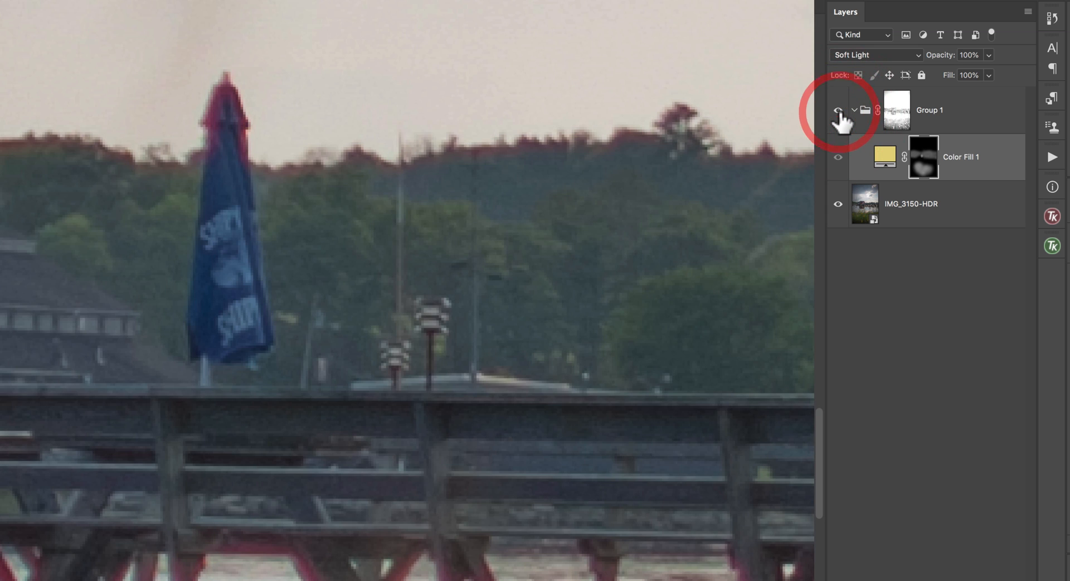
click(839, 111)
click(839, 112)
click(839, 111)
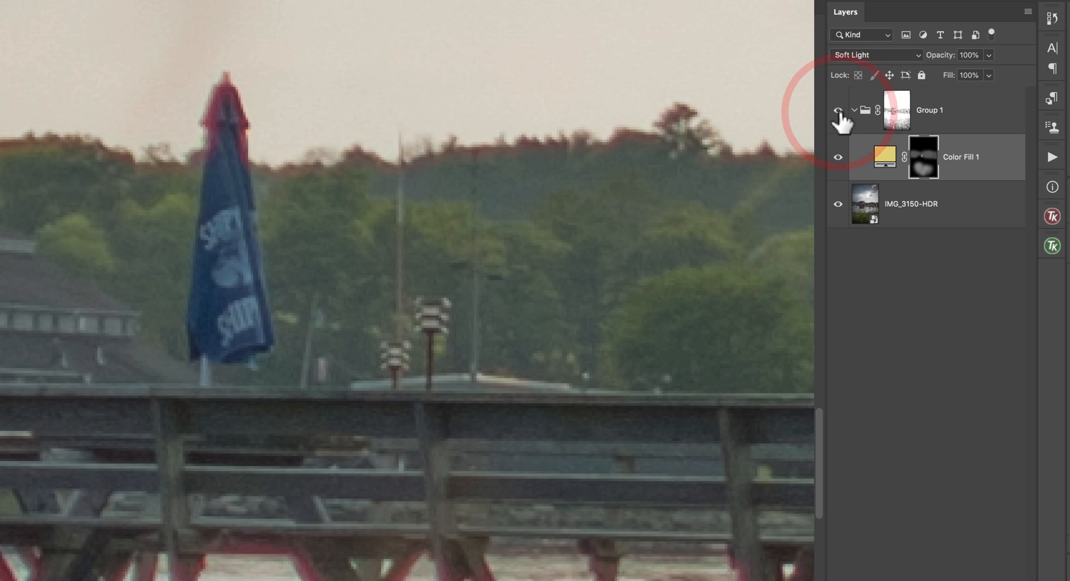
scroll(407, 290, down, 10)
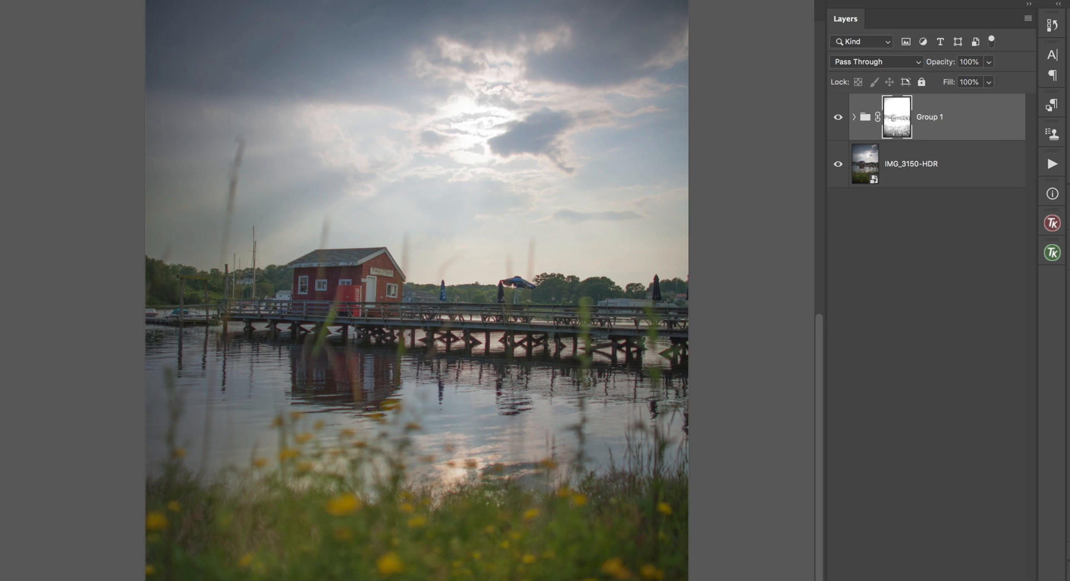
Create a new group above Group 1 and add a dark blue solid color fill, 292731, inside it
key(ctrl+g)
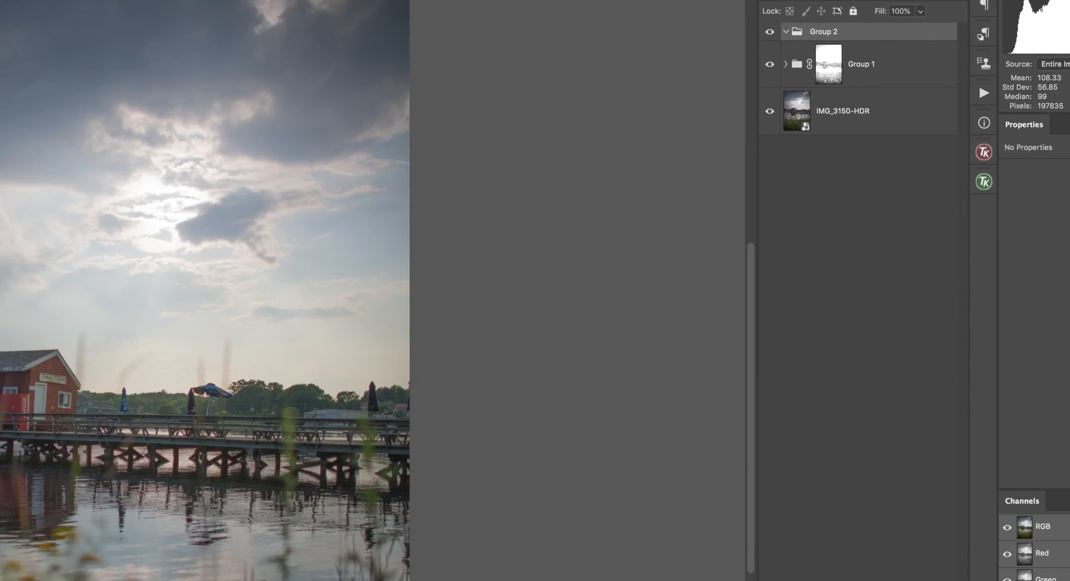
click(920, 579)
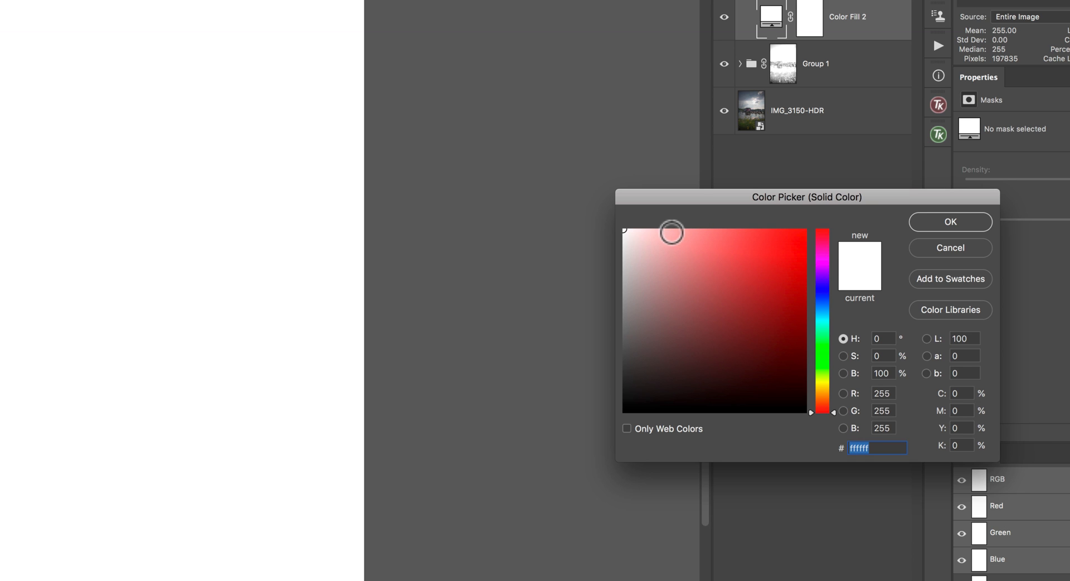
drag(671, 230, 671, 367)
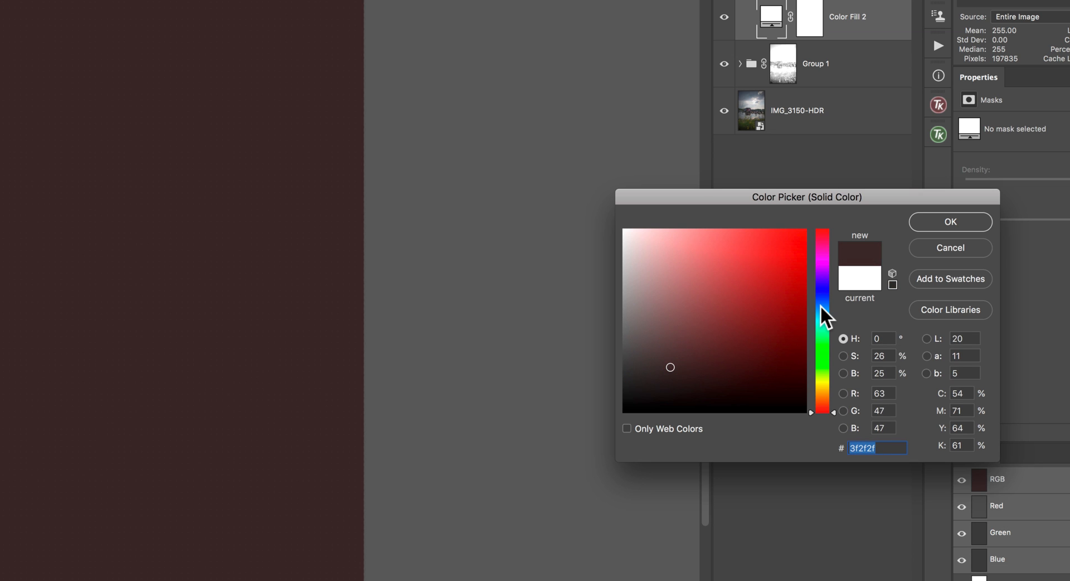
drag(822, 303, 822, 285)
click(671, 368)
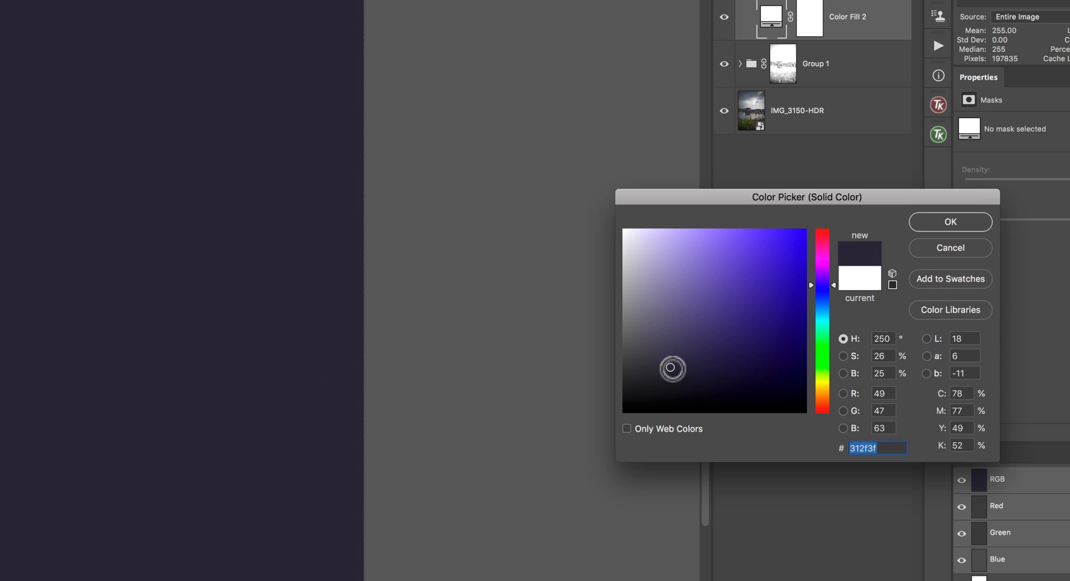
mouse_move(670, 368)
mouse_down()
mouse_move(671, 387)
mouse_move(672, 361)
mouse_move(672, 375)
mouse_move(628, 378)
mouse_move(661, 377)
mouse_up()
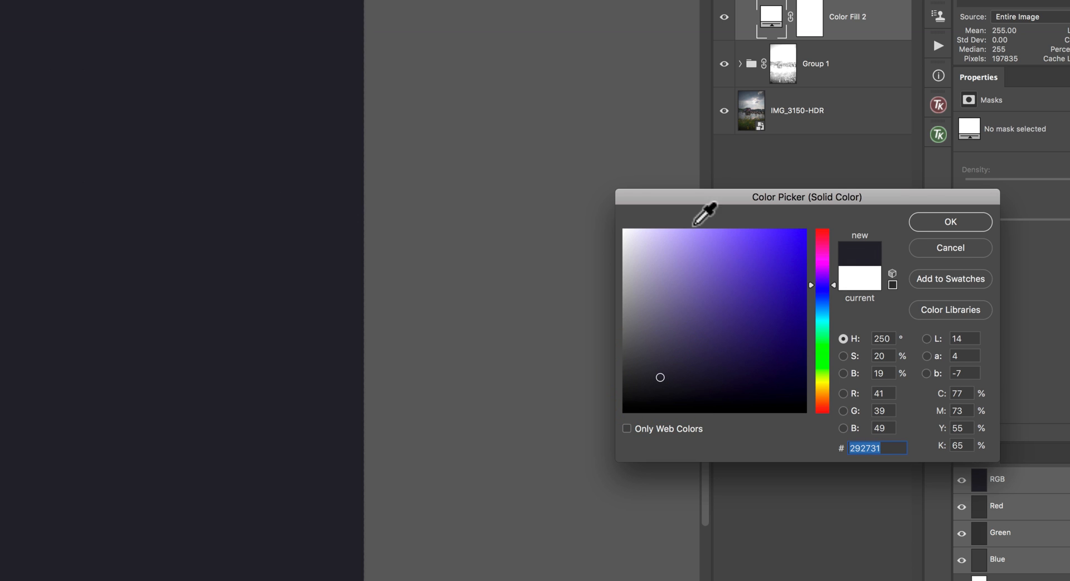
click(930, 223)
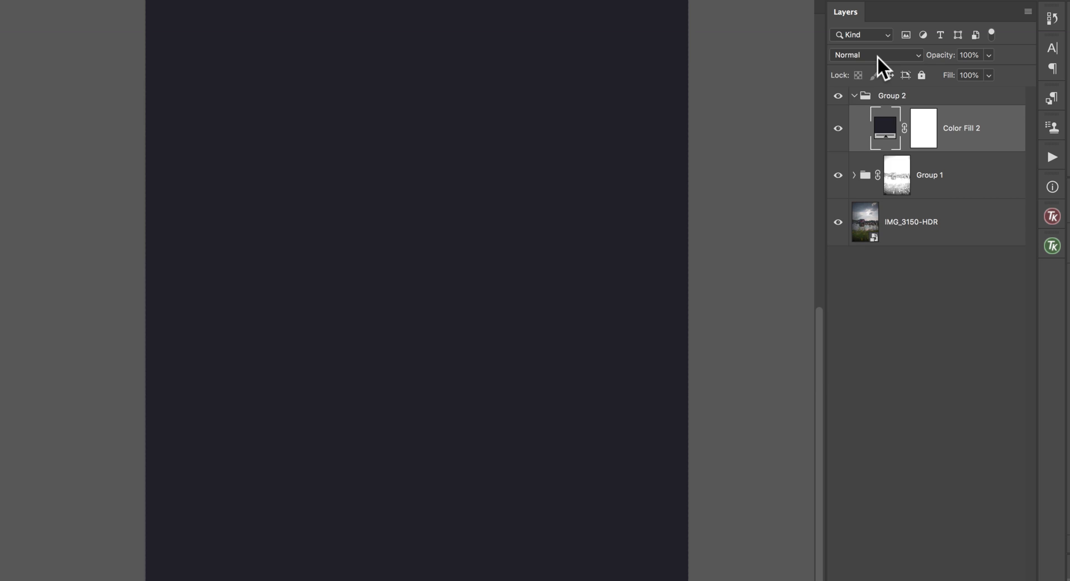
Set the Color Fill 2 layer to Overlay blending and invert its mask to black
click(878, 55)
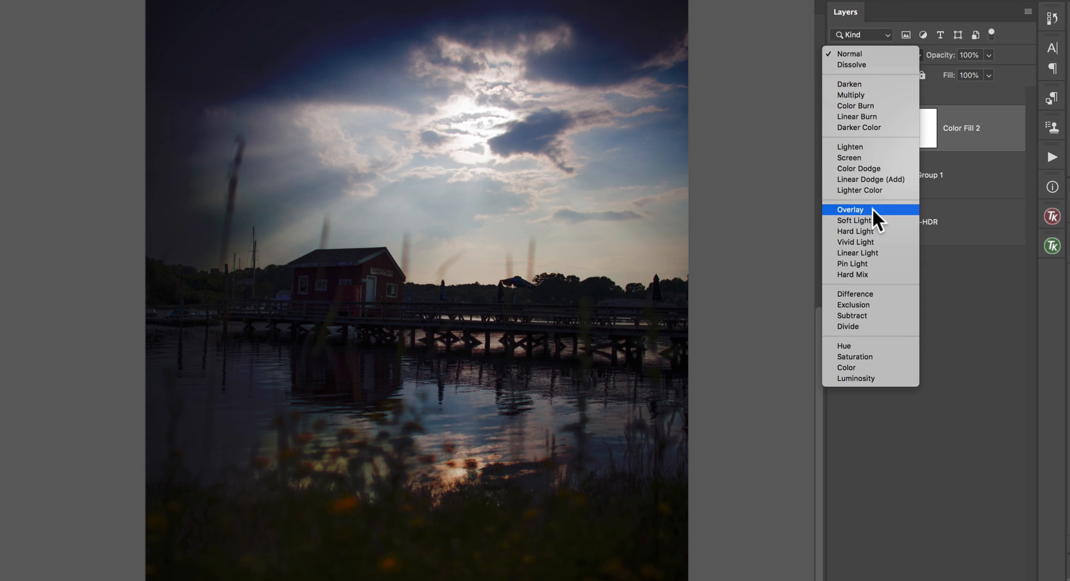
click(872, 209)
click(923, 134)
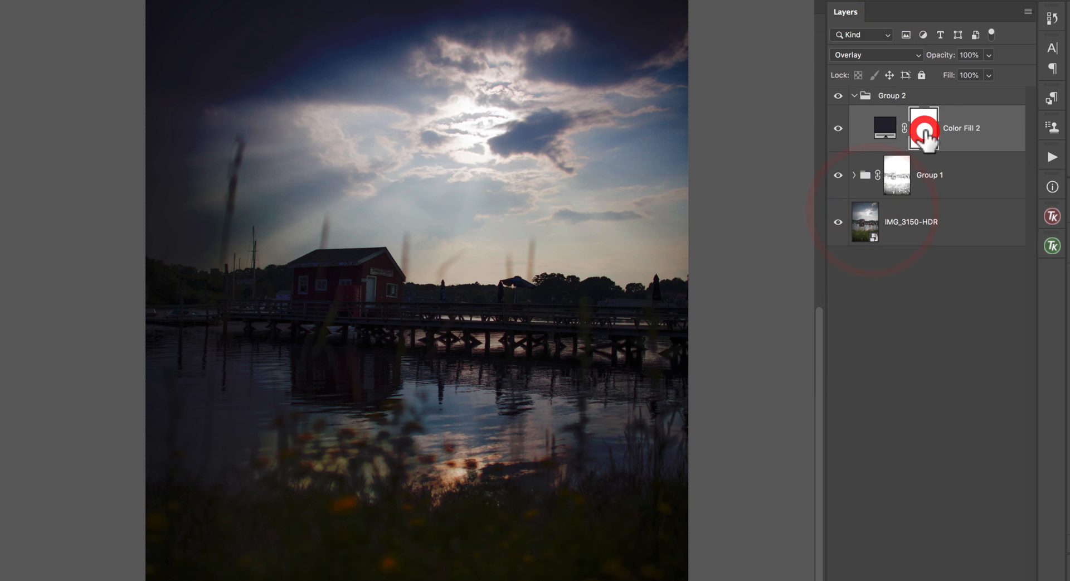
key(ctrl+i)
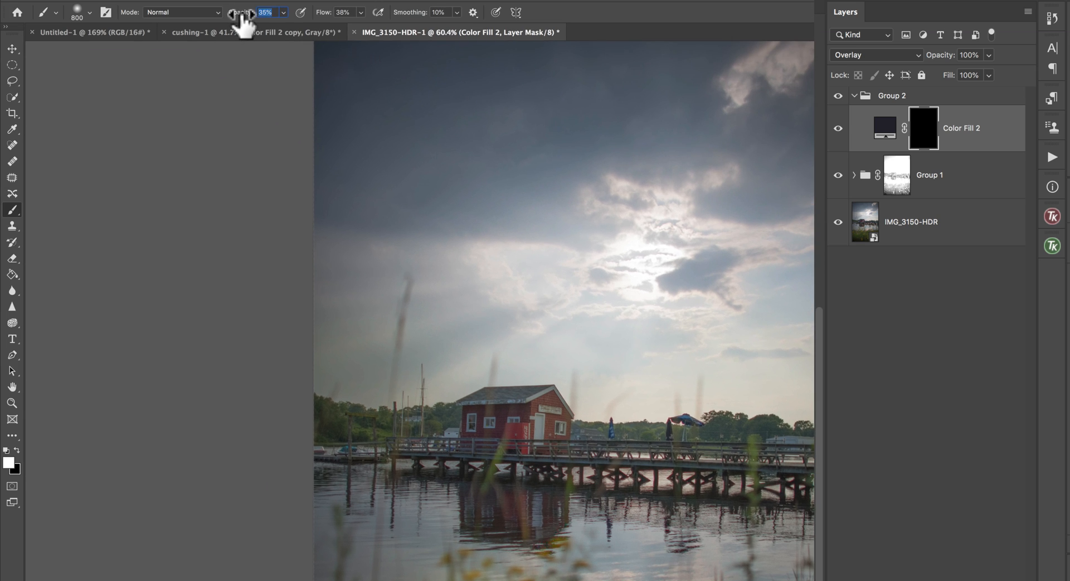
Lower the brush flow and paint the Color Fill 2 mask across the dark upper clouds and the sky's left edge to burn them
drag(326, 19, 318, 19)
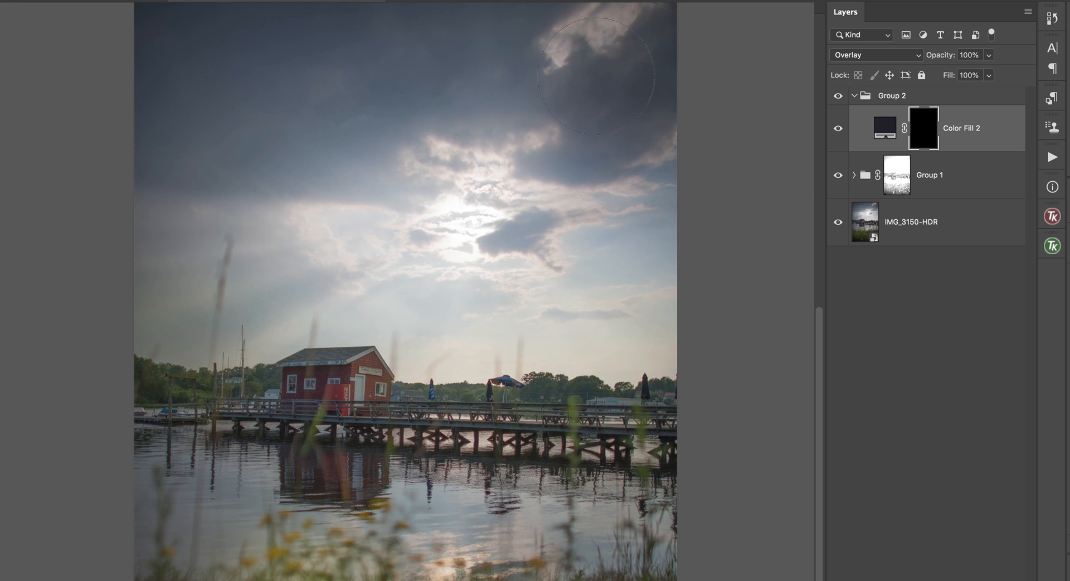
drag(195, 178, 212, 292)
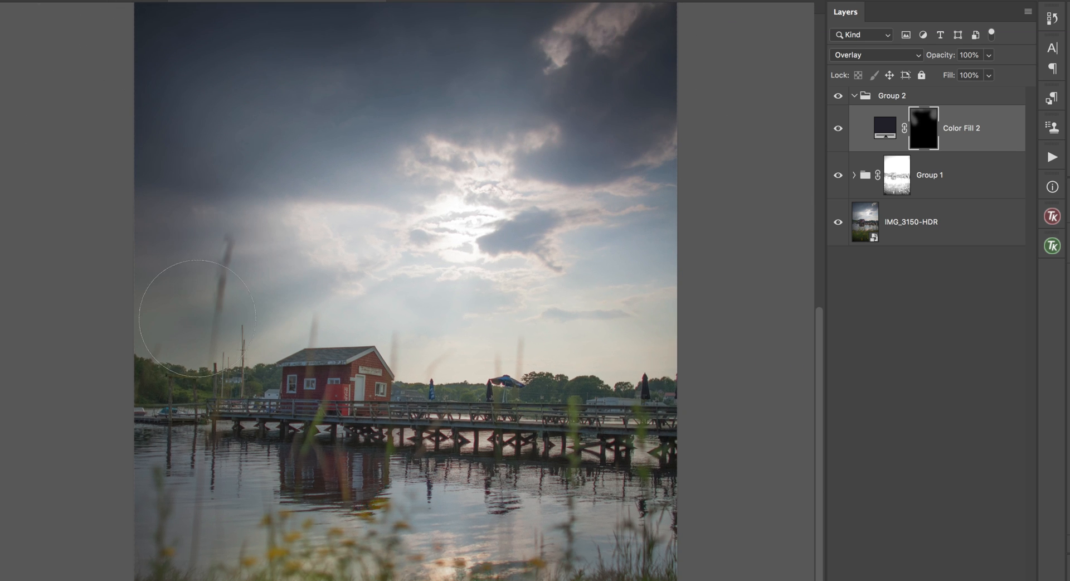
key(ctrl+z)
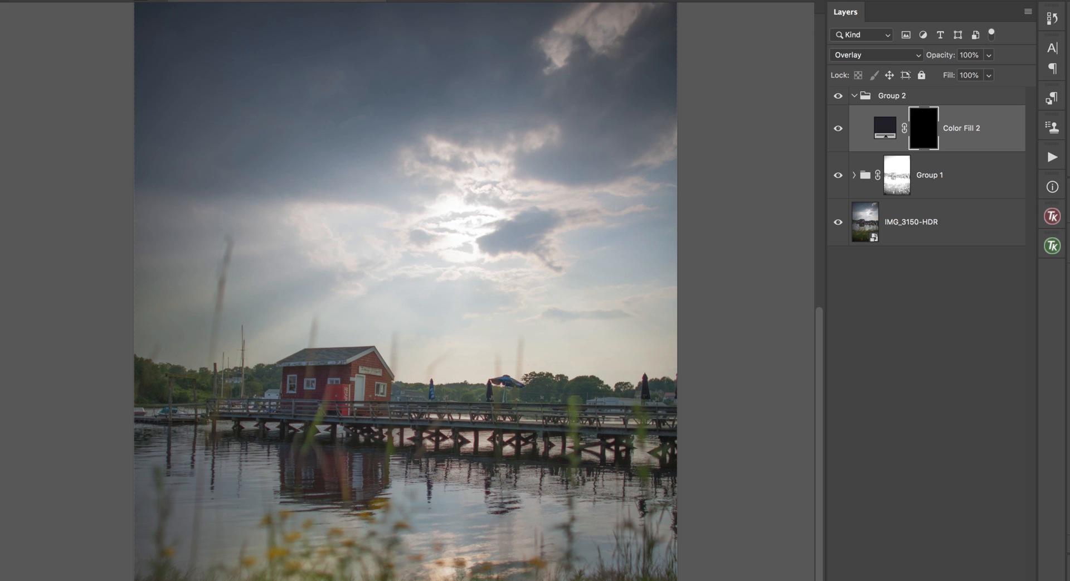
mouse_move(647, 156)
mouse_down()
mouse_move(496, 12)
mouse_move(532, 38)
mouse_move(558, 123)
mouse_move(408, 91)
mouse_move(369, 147)
mouse_move(324, 158)
mouse_move(152, 269)
mouse_move(22, 240)
mouse_up()
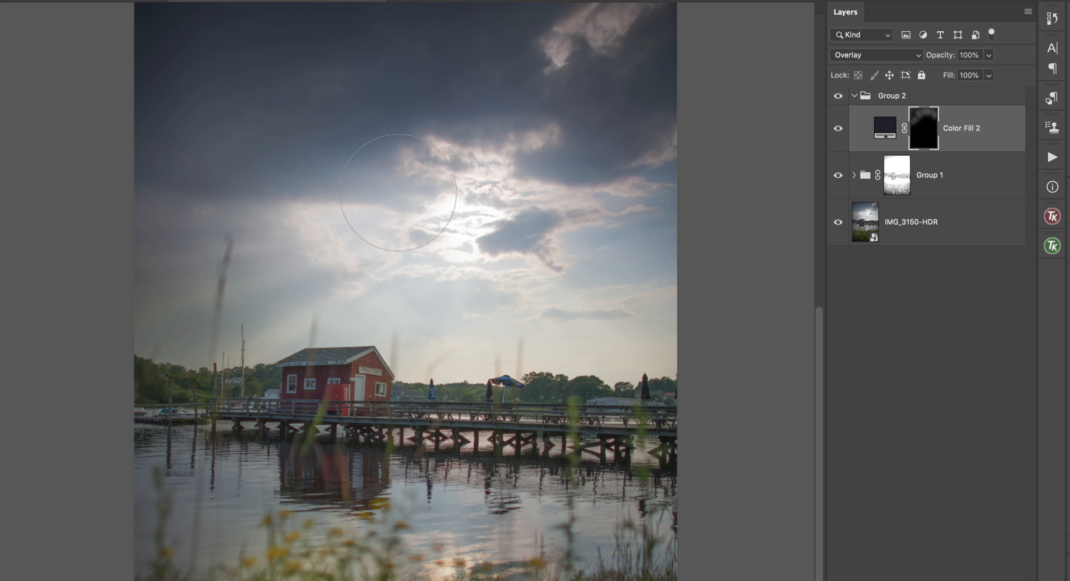
mouse_move(245, 319)
mouse_down()
mouse_move(116, 272)
mouse_move(170, 132)
mouse_move(696, 217)
mouse_move(681, 180)
mouse_up()
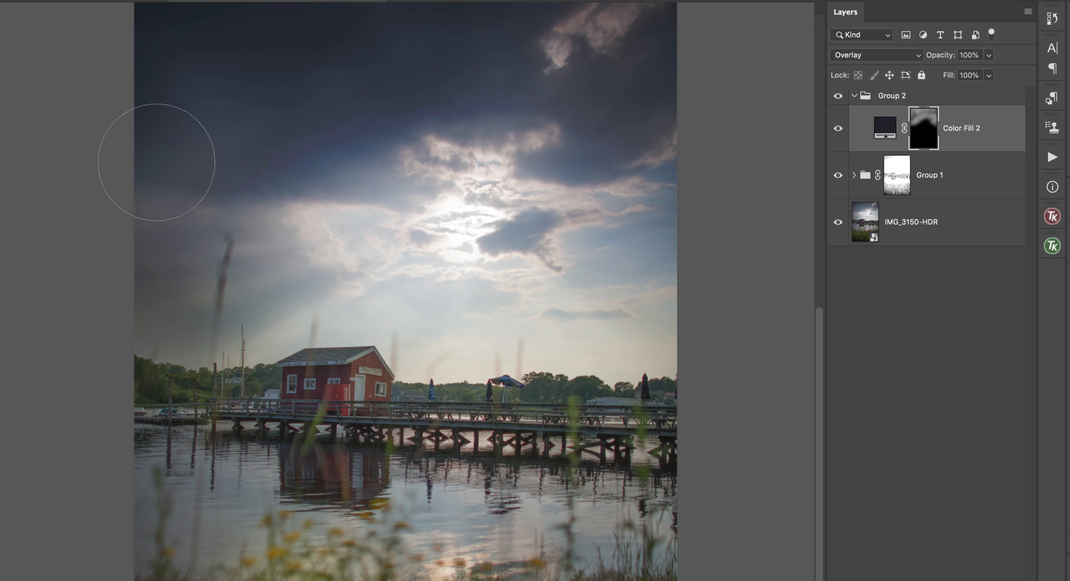
mouse_move(157, 162)
mouse_down()
mouse_move(139, 62)
mouse_move(149, 313)
mouse_up()
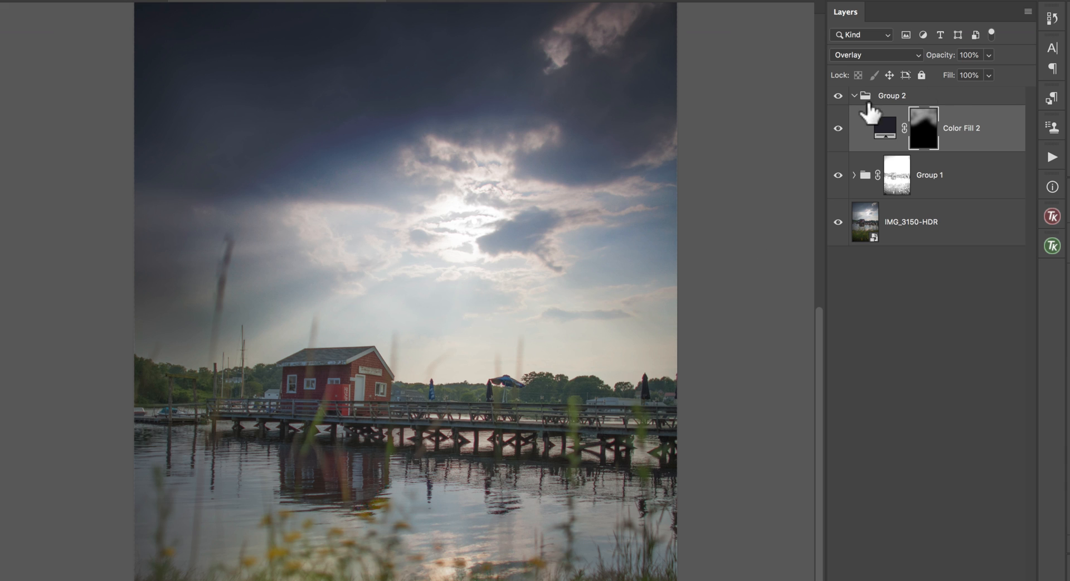
key(v)
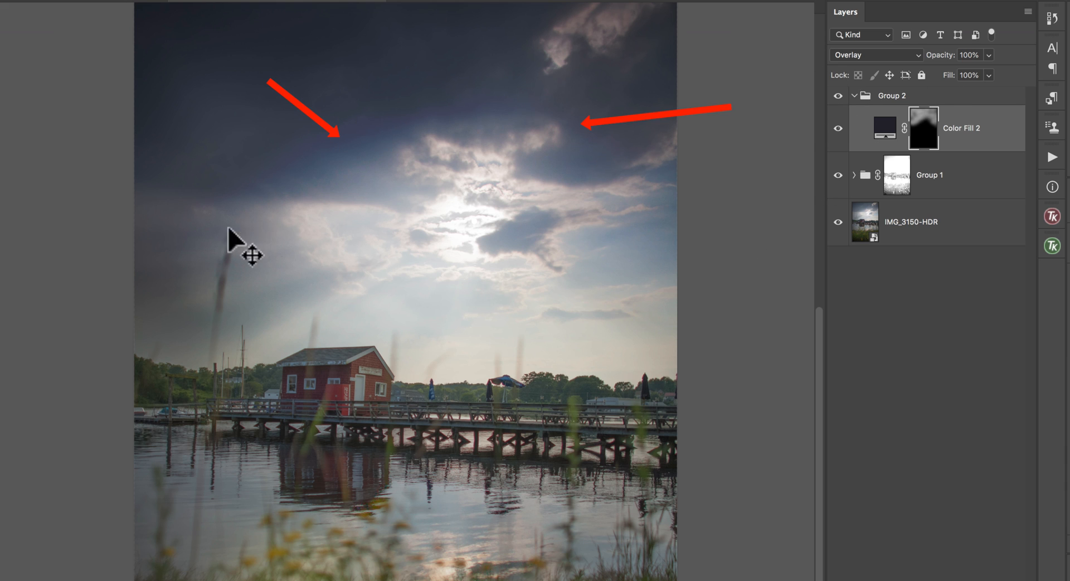
Generate a Darks 2 luminosity mask from the composite and raise its brightness
key(b)
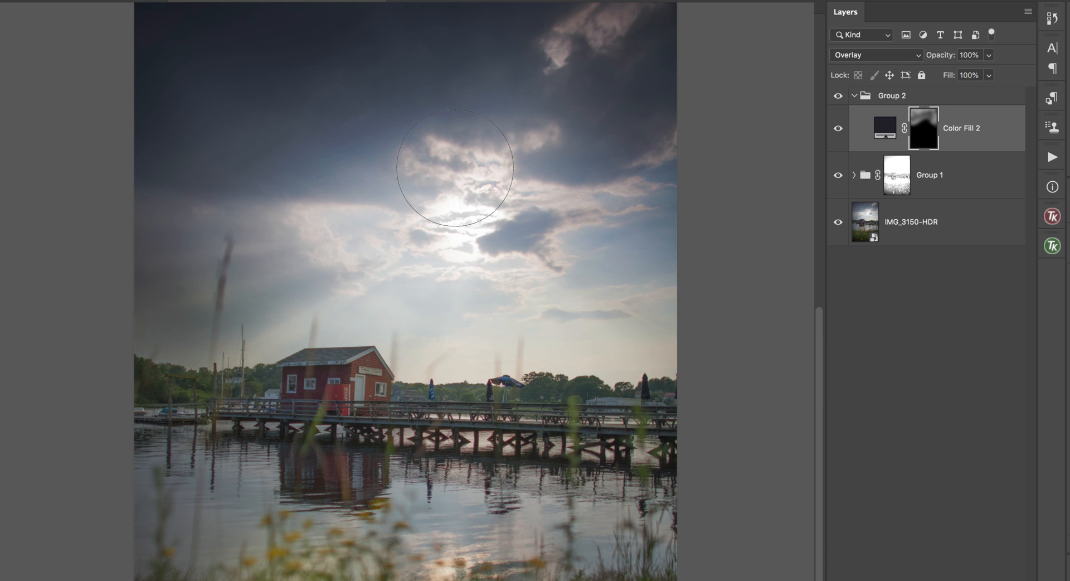
key(super+plus)
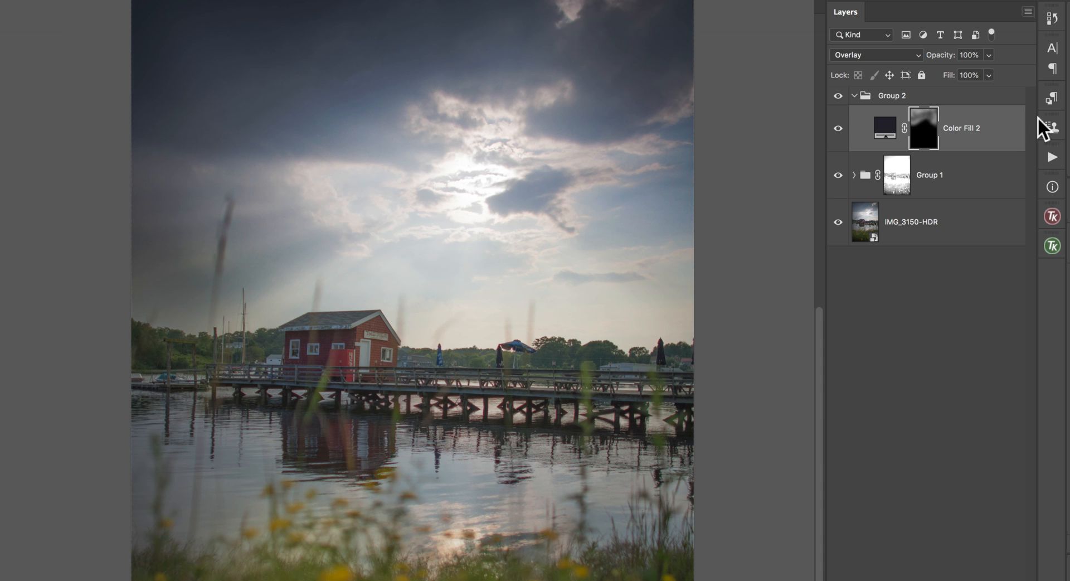
click(1052, 218)
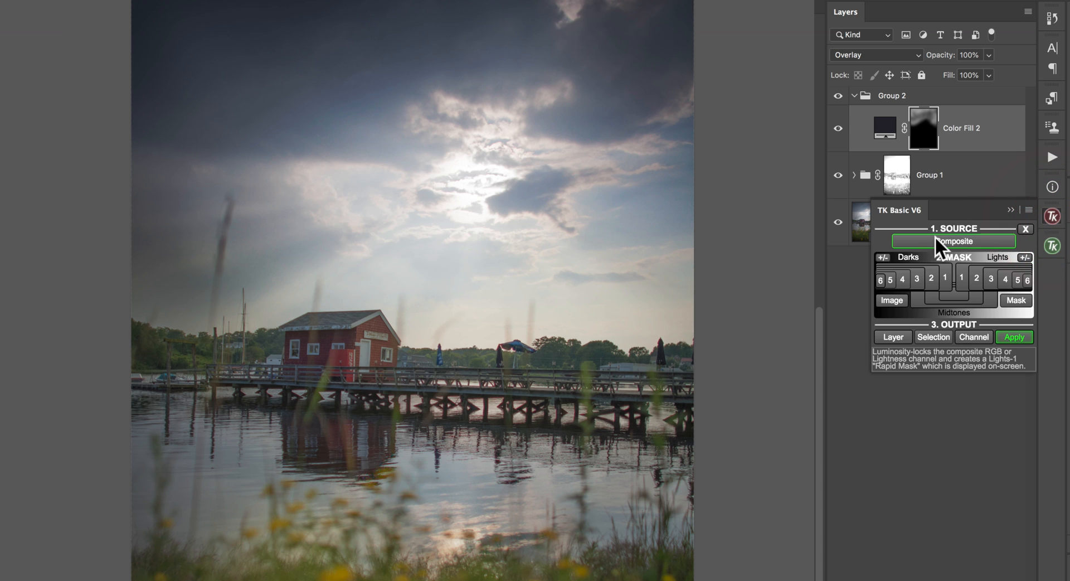
click(931, 276)
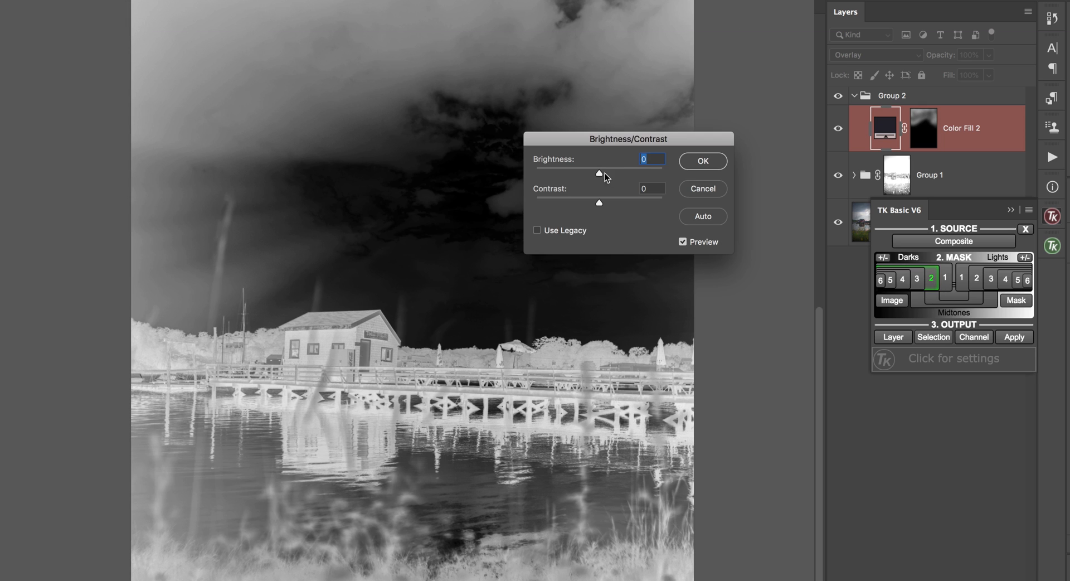
drag(600, 173, 623, 172)
key(Return)
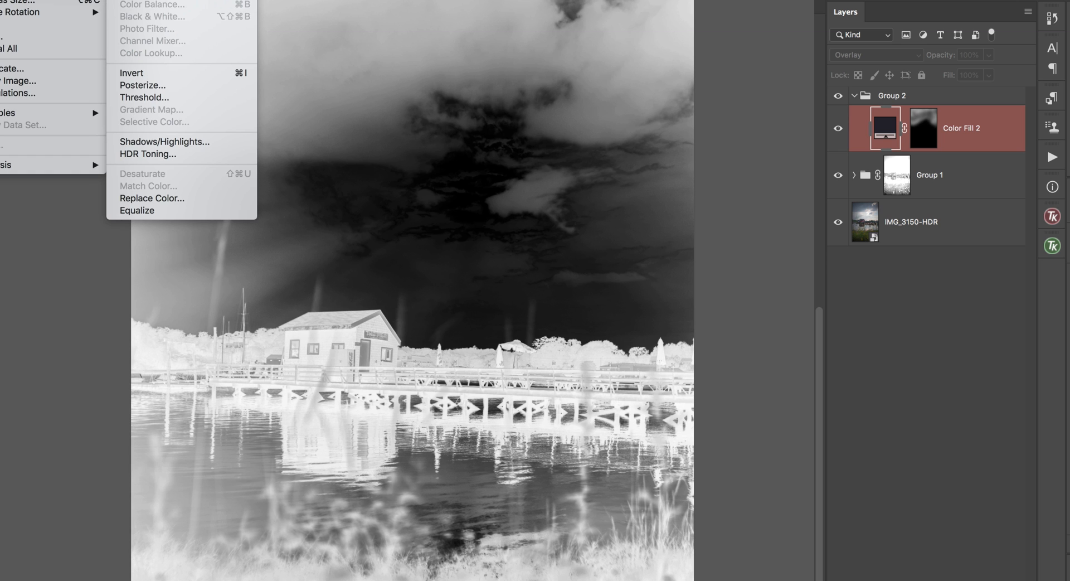
Increase the Darks 2 mask's contrast with Levels, setting input black to 13 and white to 222 and adjusting the midtones
key(super+l)
drag(728, 350, 738, 350)
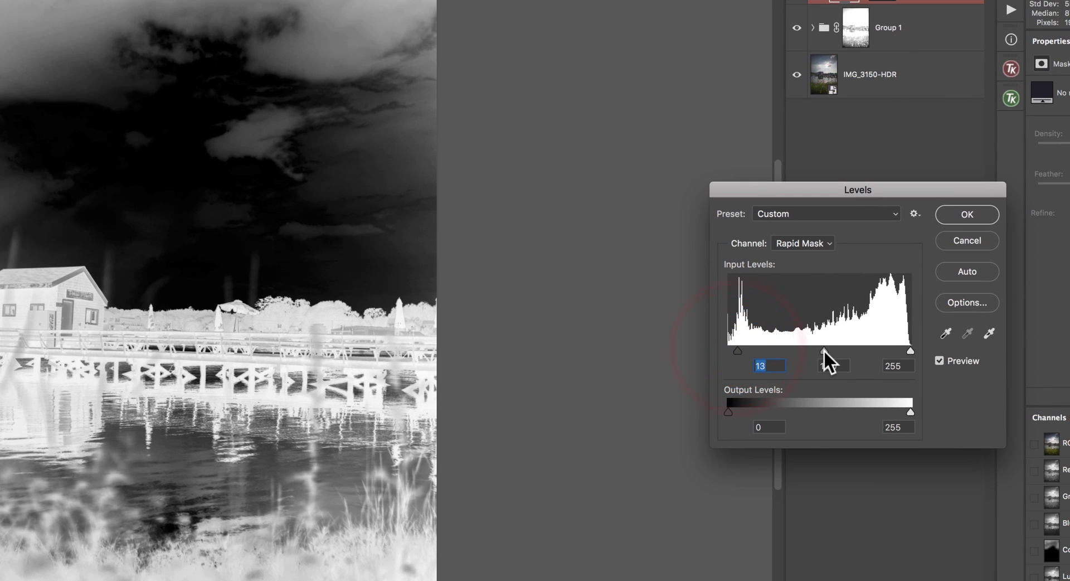
drag(824, 350, 805, 350)
drag(910, 350, 886, 349)
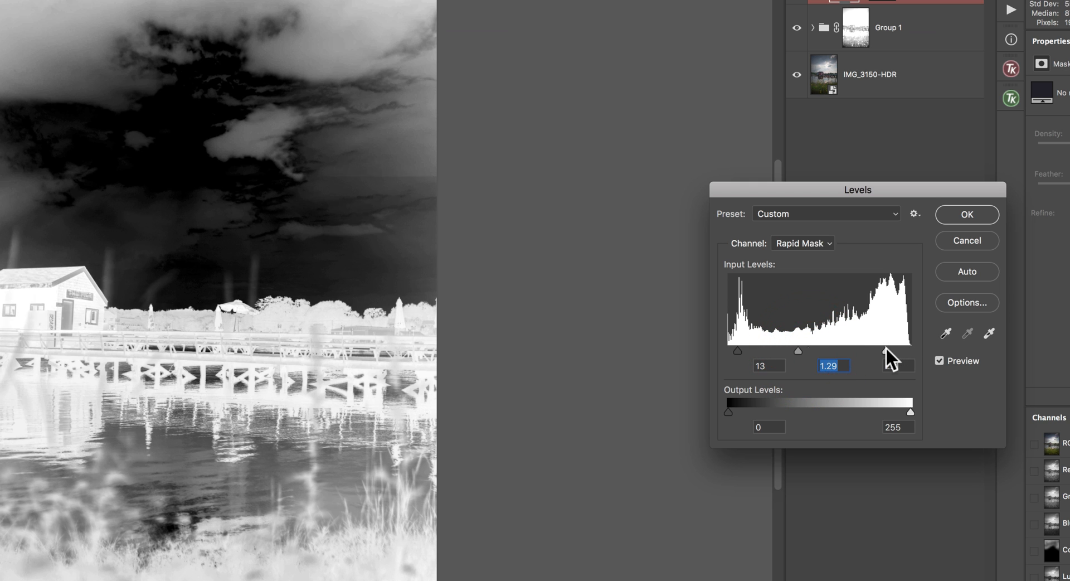
drag(798, 350, 810, 351)
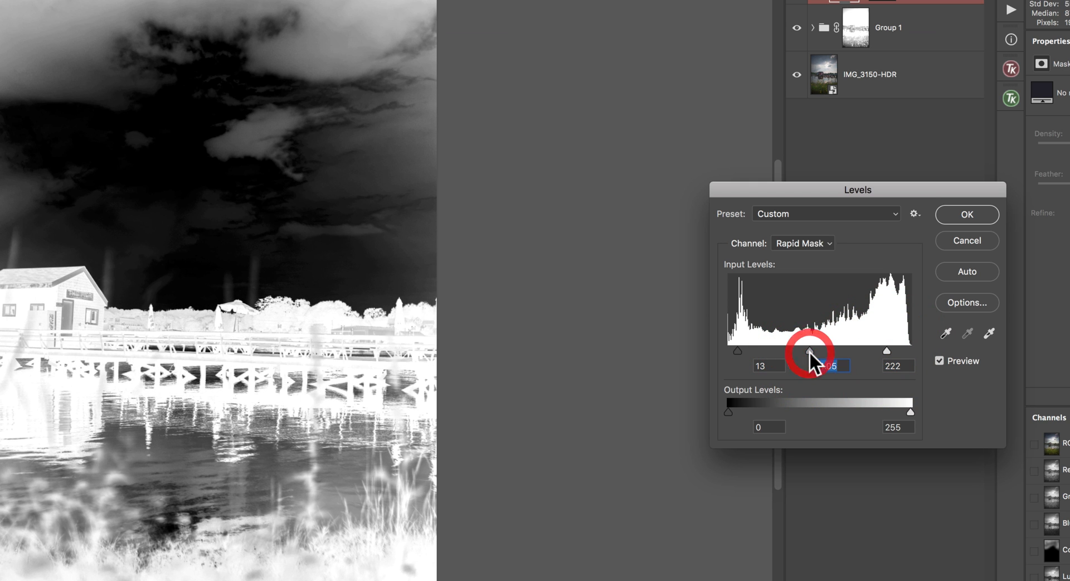
click(966, 214)
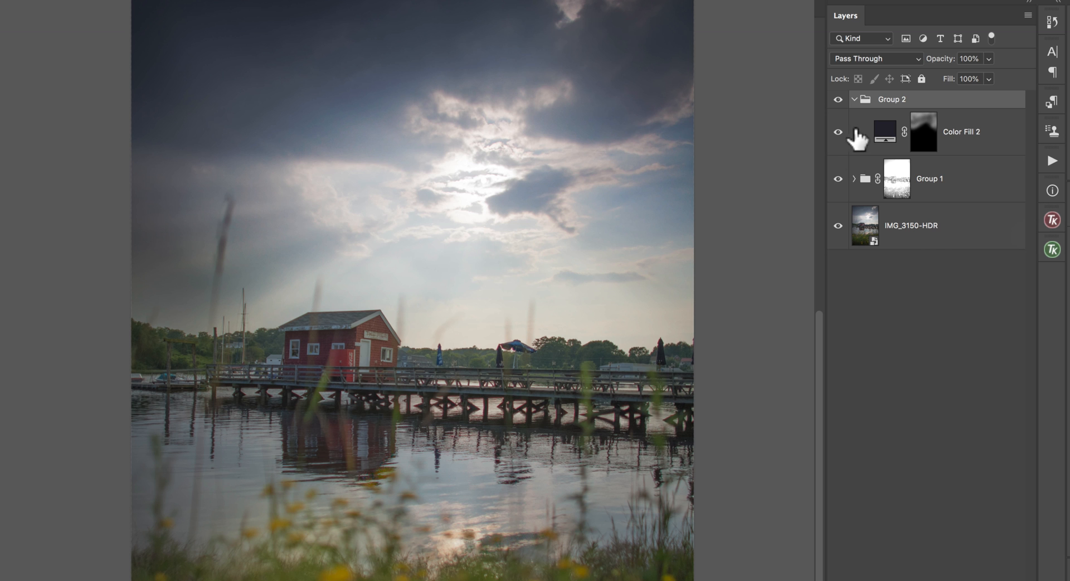
Apply the adjusted Darks 2 mask to Group 2 as its layer mask
click(1051, 221)
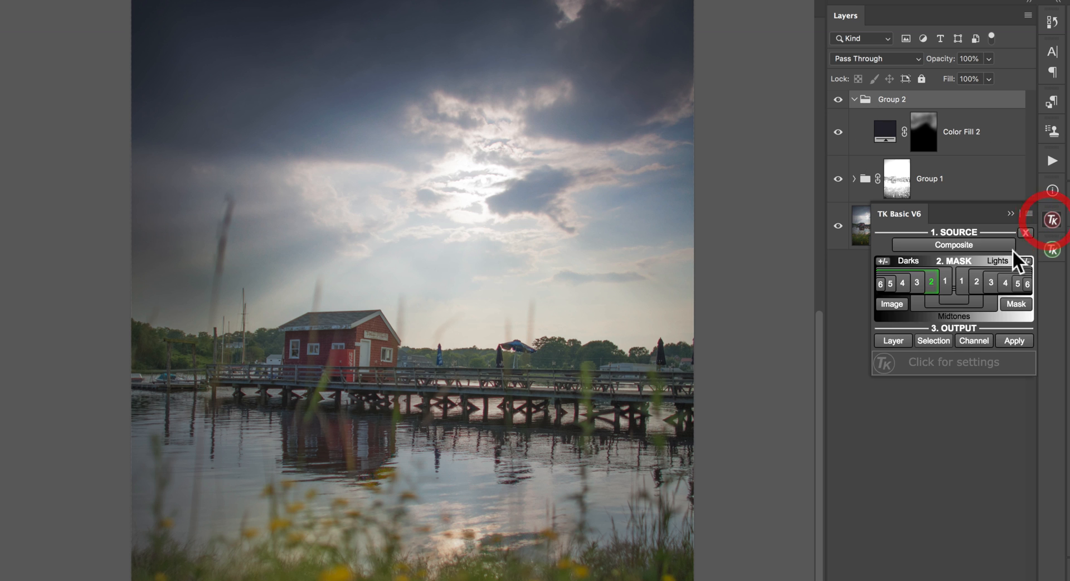
click(1011, 339)
click(897, 114)
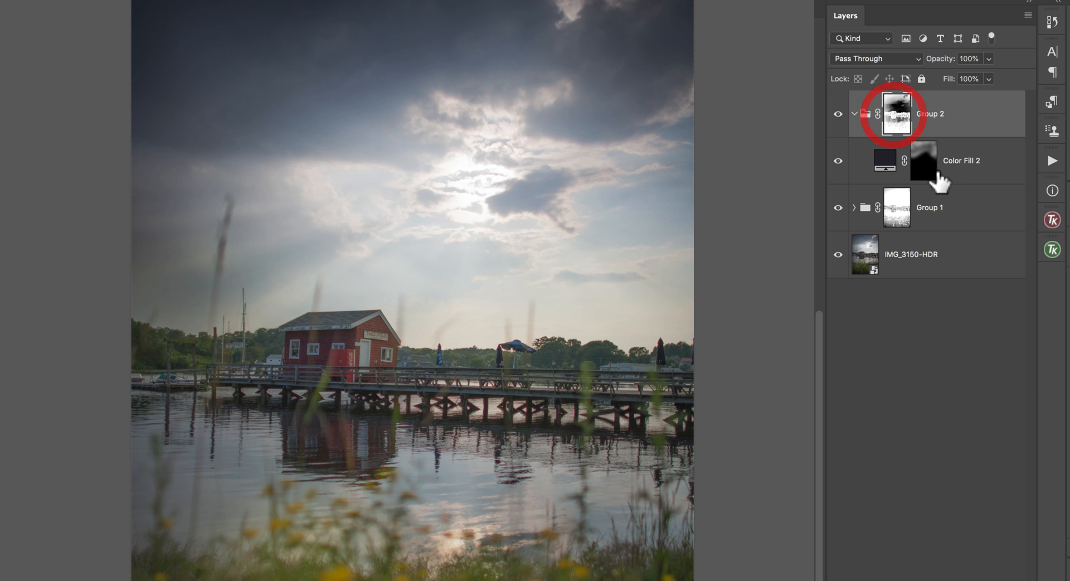
Compare the clouds up close with the Group 2 mask disabled and enabled
key(super+plus)
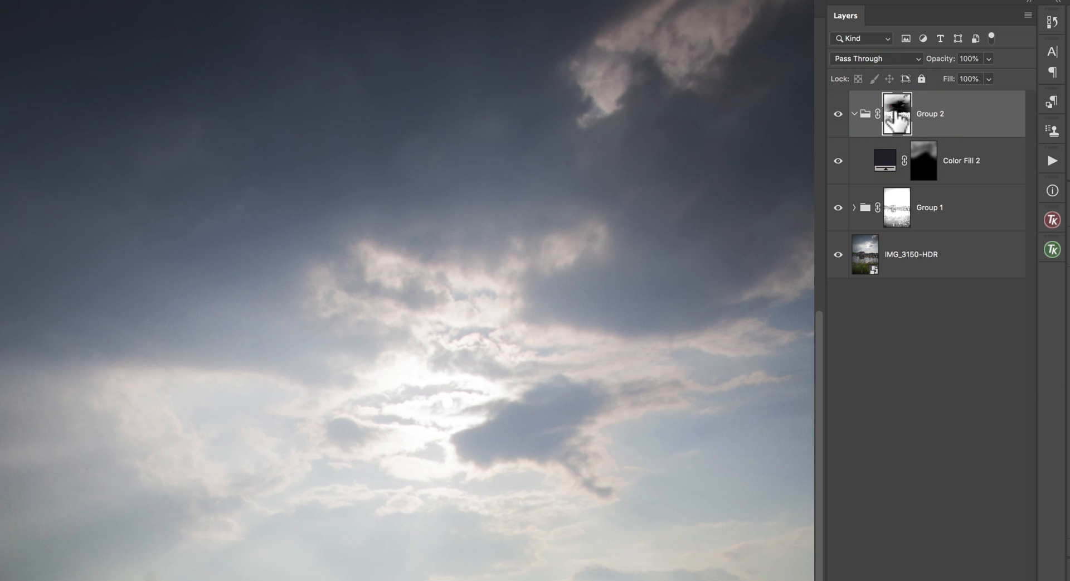
shift+click(897, 115)
shift+click(896, 116)
key(super+0)
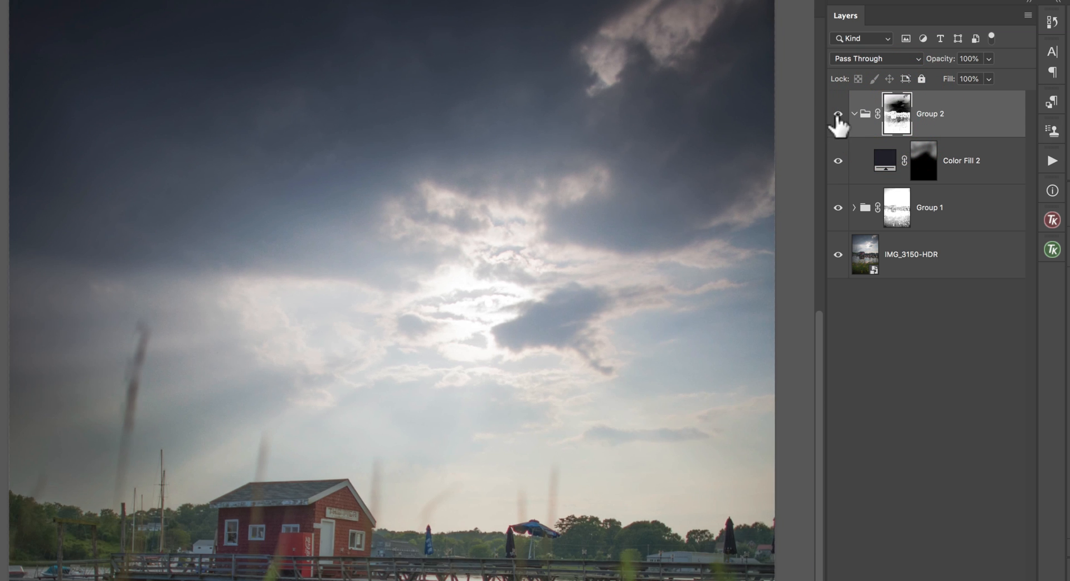
Compare the sky with Group 2 hidden and shown
click(838, 115)
click(838, 115)
click(837, 115)
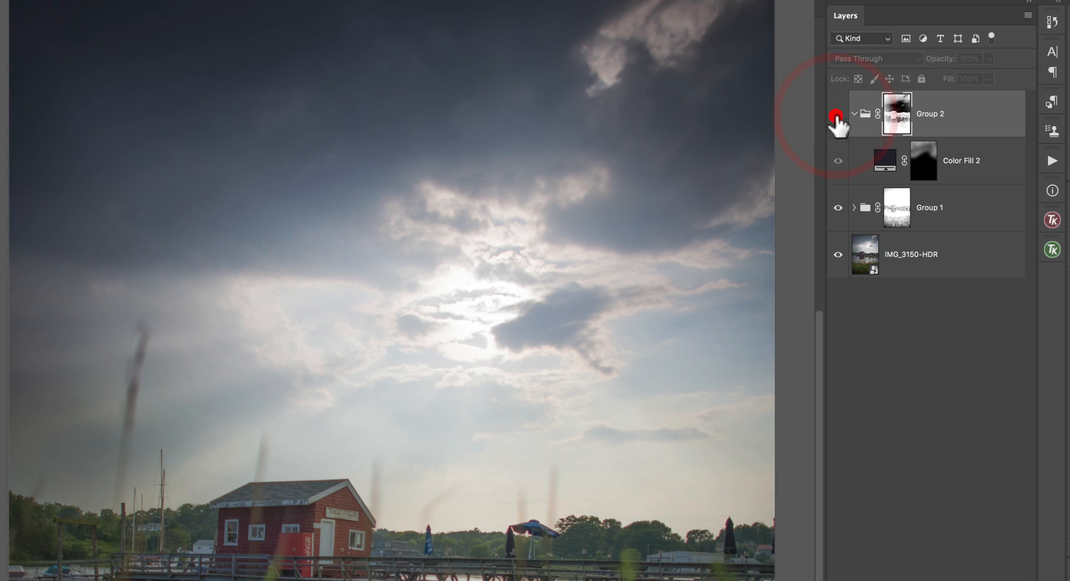
click(837, 116)
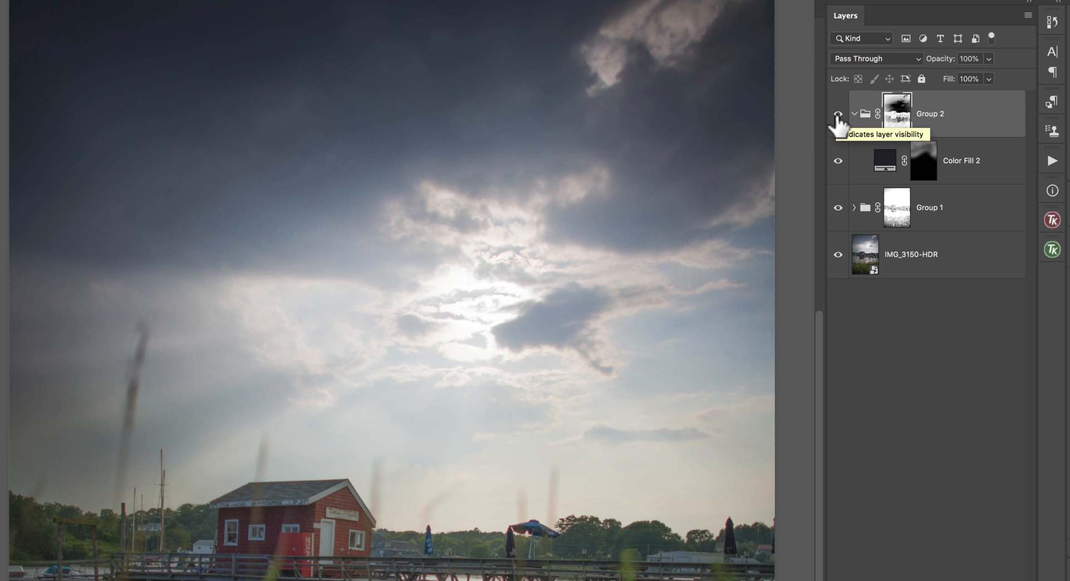
click(837, 115)
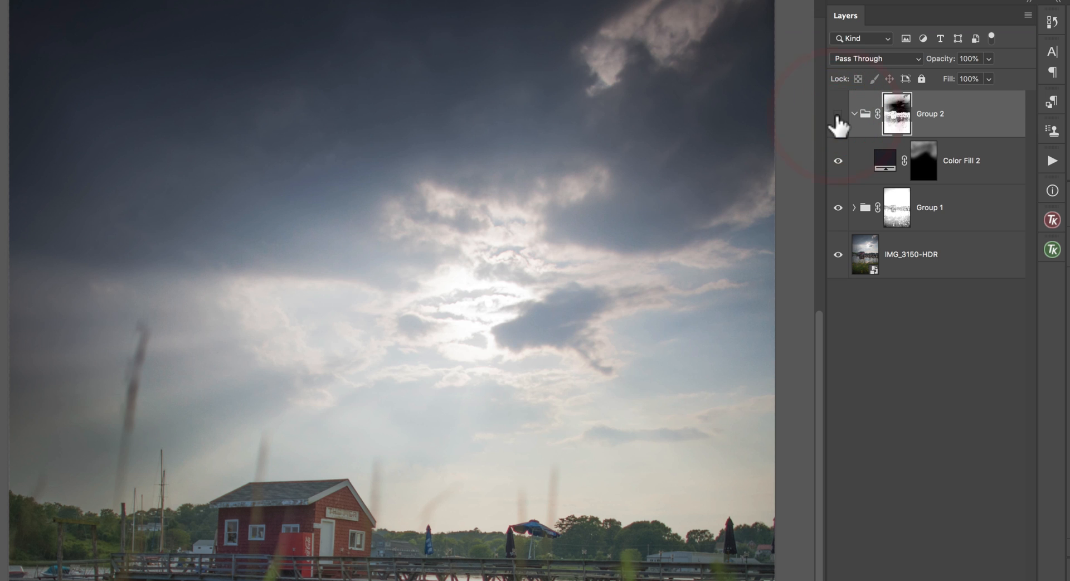
click(838, 114)
click(838, 114)
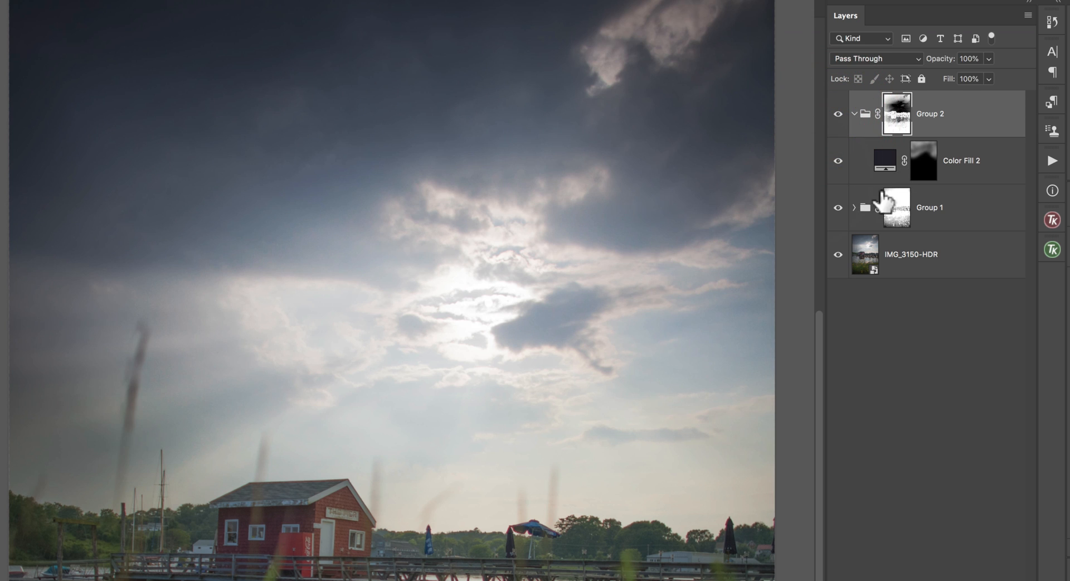
Shift the Color Fill 2 color's hue from purple toward a truer blue
double_click(885, 160)
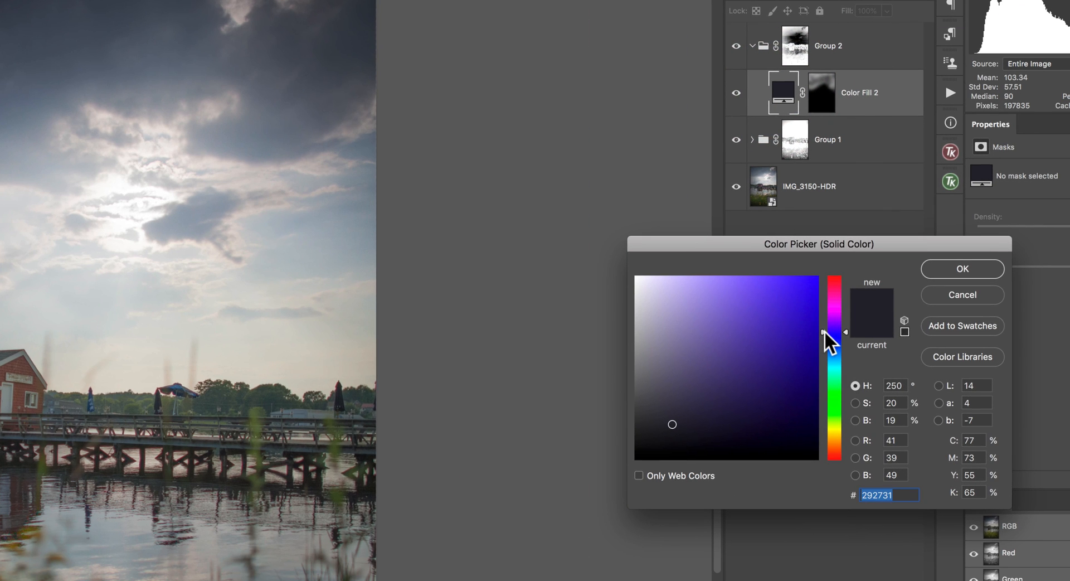
click(928, 408)
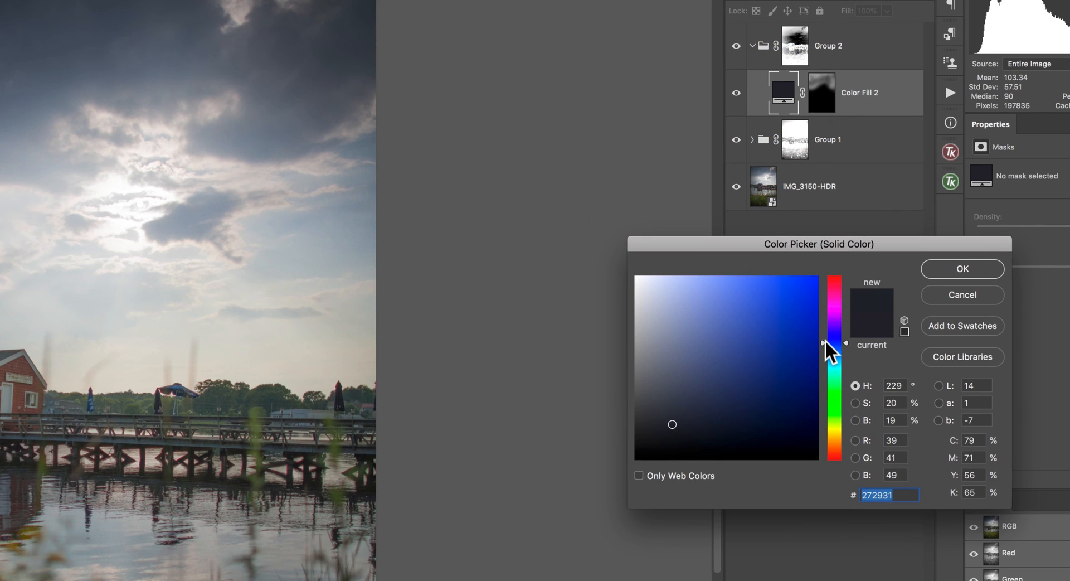
click(831, 348)
click(963, 270)
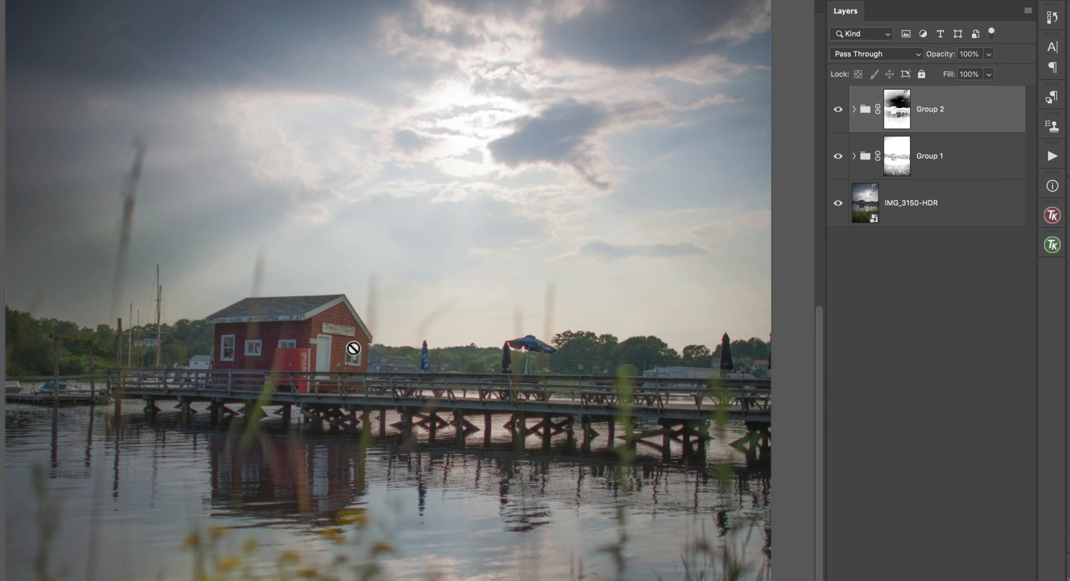
Inspect the red pier building up close and examine the painted Color Fill 1 mask in Group 1
click(354, 347)
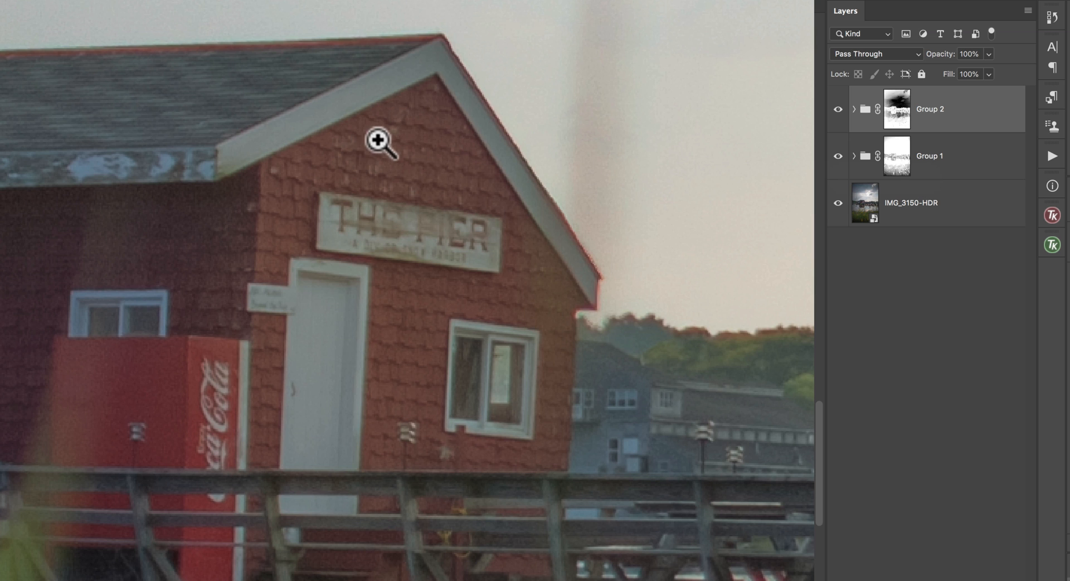
key(super+0)
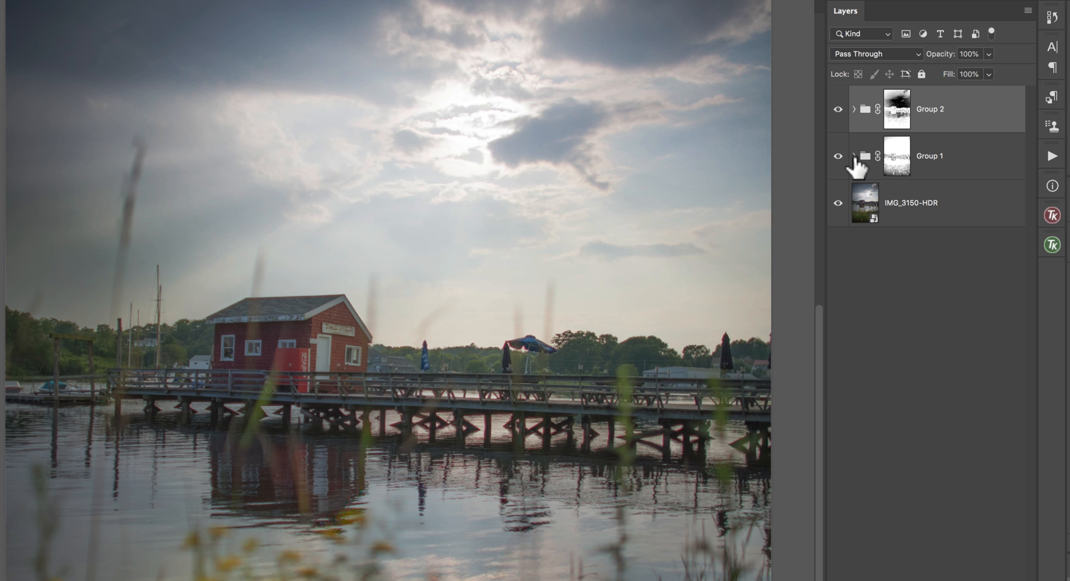
click(855, 157)
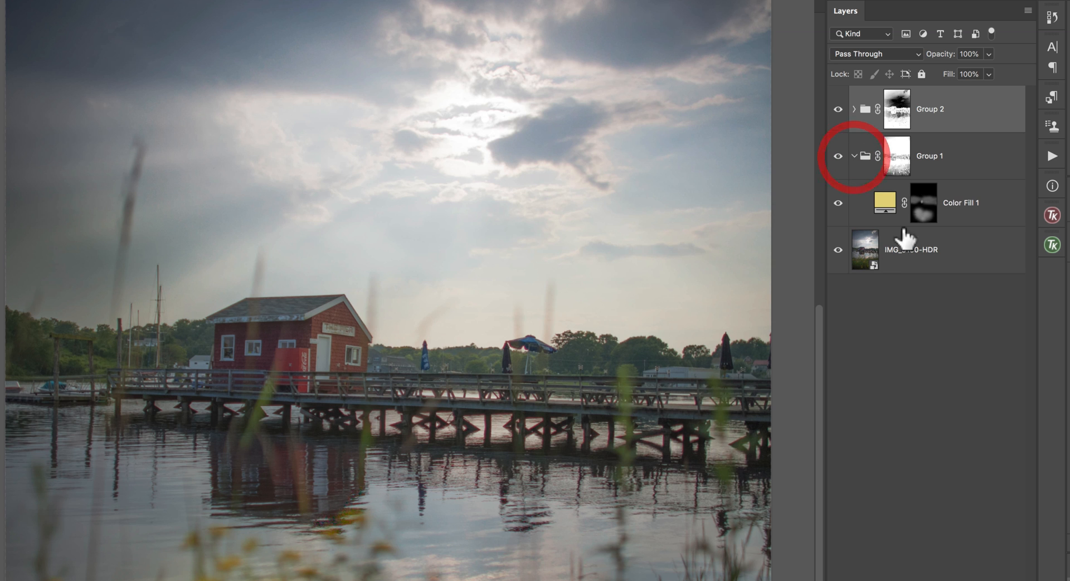
alt+click(915, 215)
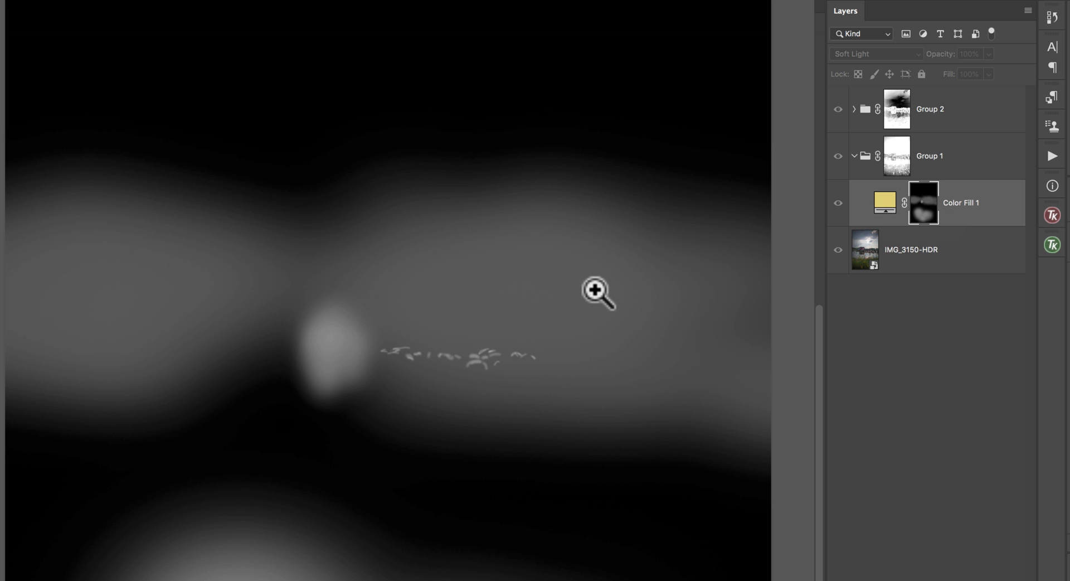
click(867, 160)
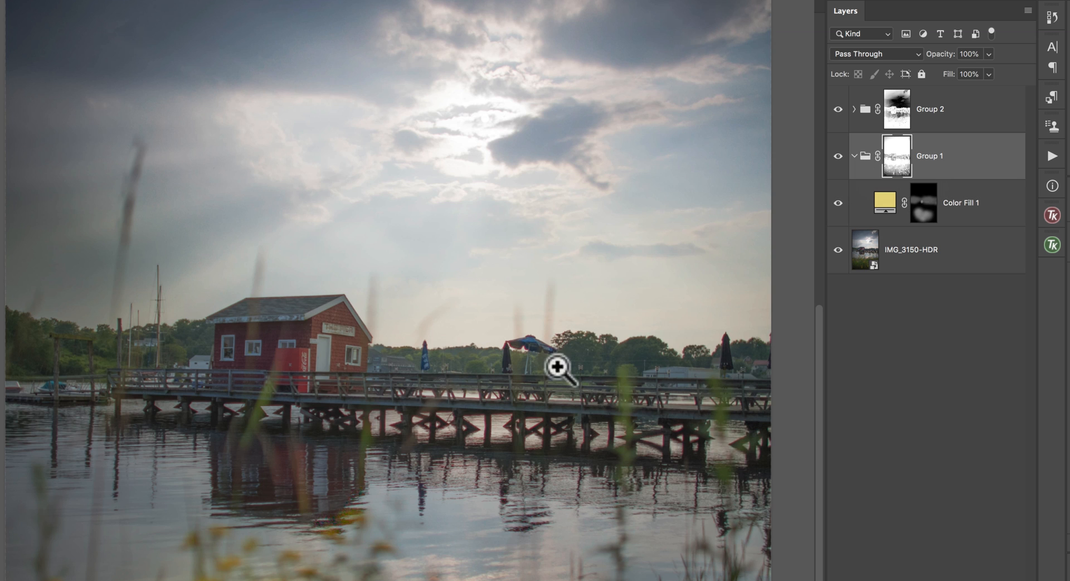
Clip a Curves adjustment to Color Fill 1 in Group 1 and invert the Curves mask to black
drag(315, 355, 406, 365)
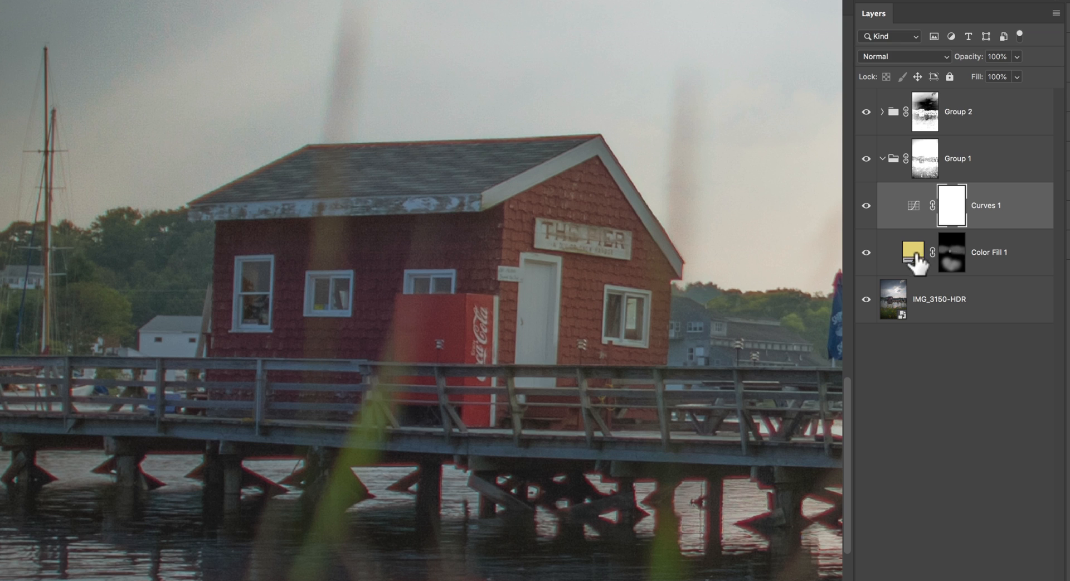
alt+click(917, 228)
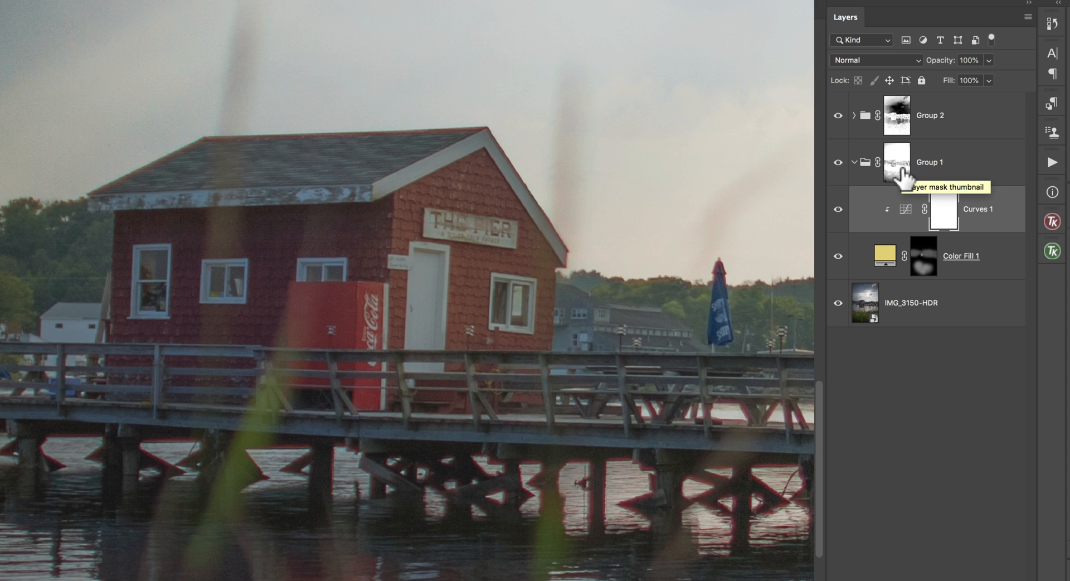
click(955, 208)
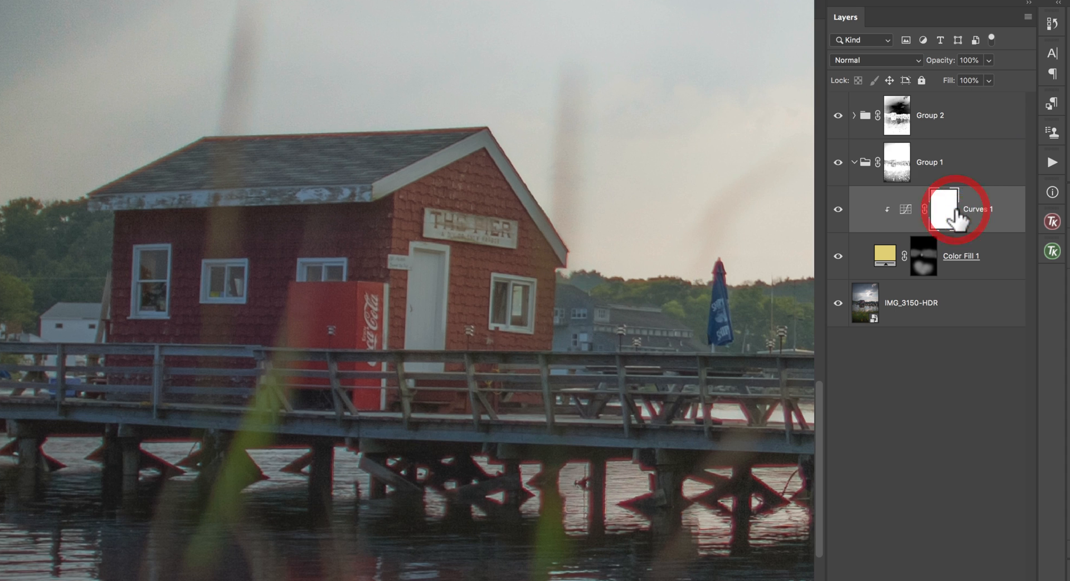
key(super+i)
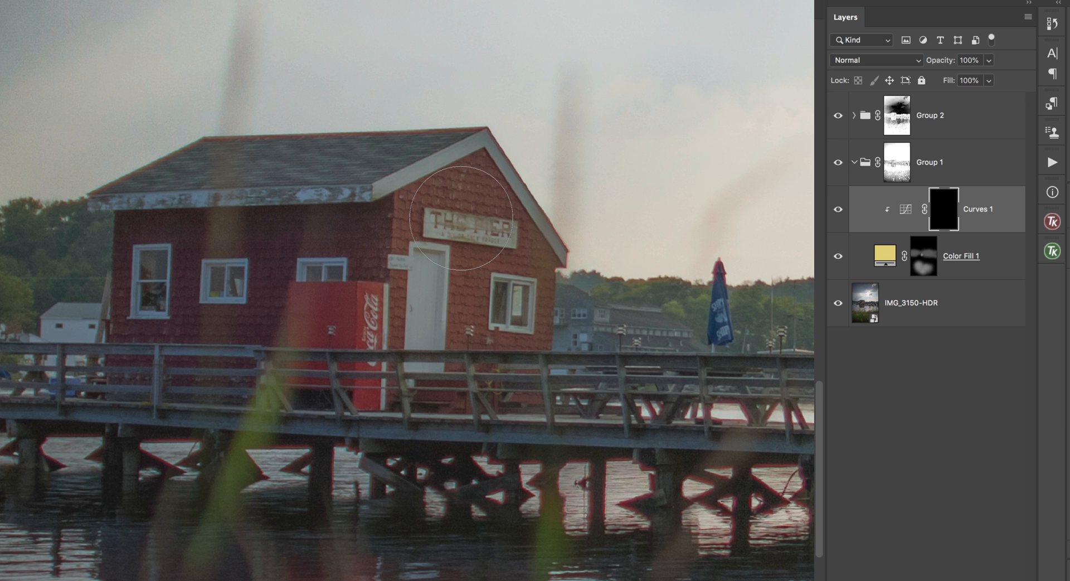
With the mask overlay shown, paint the Curves 1 mask over the pier building's front wall, using a smaller brush near the edges
key(backslash)
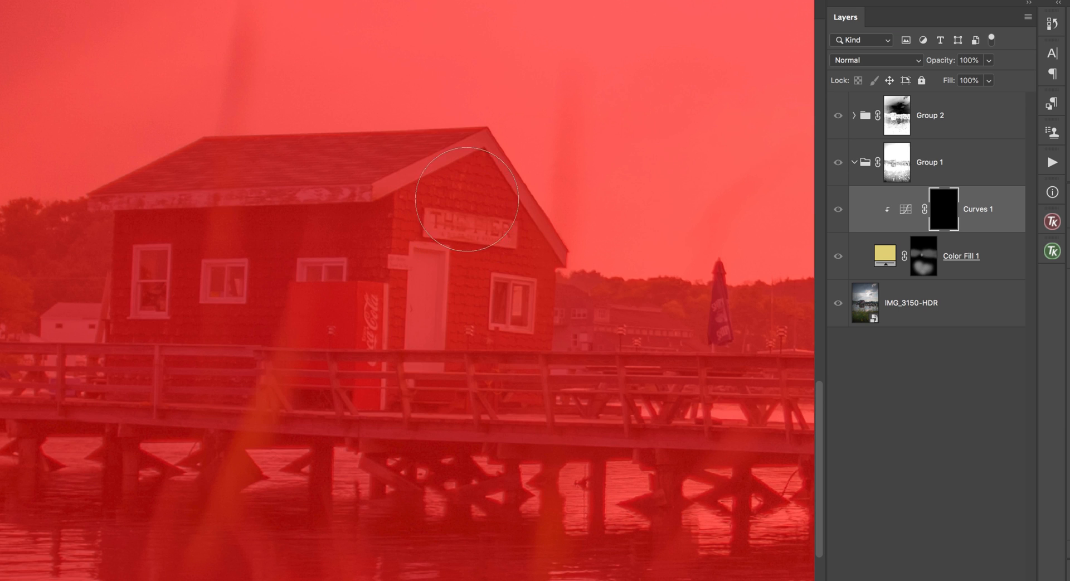
mouse_move(463, 245)
mouse_down()
mouse_move(439, 372)
mouse_move(435, 281)
mouse_move(452, 216)
mouse_up()
key(bracketleft)
key(bracketleft)
key(bracketleft)
key(bracketleft)
key(bracketleft)
key(bracketleft)
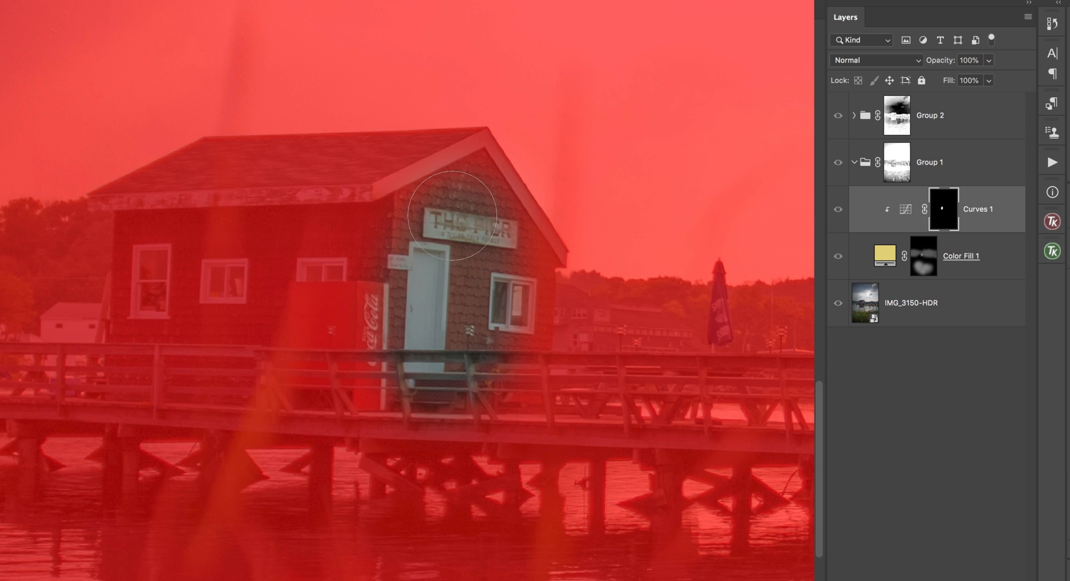
drag(411, 188, 446, 173)
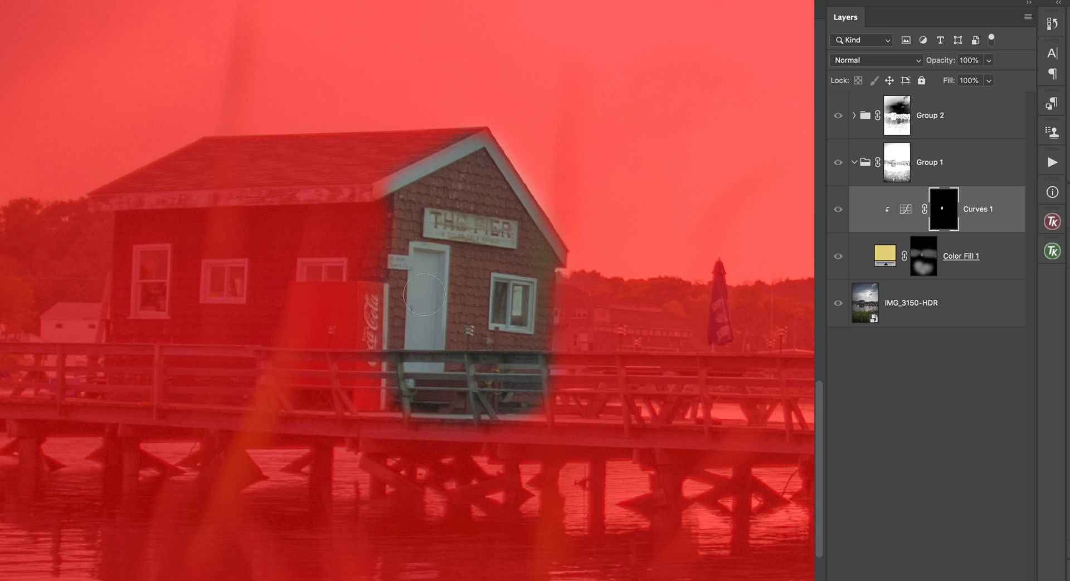
scroll(450, 345, up, 1)
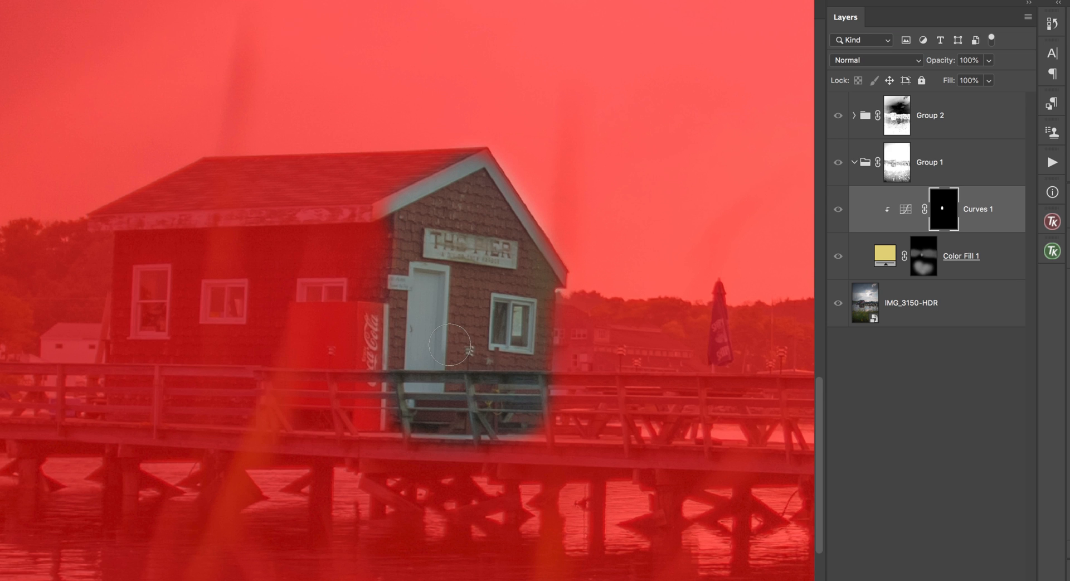
Raise the Curves 1 red channel with one point at input 93, output 184, and compare the building with the adjustment hidden
click(902, 212)
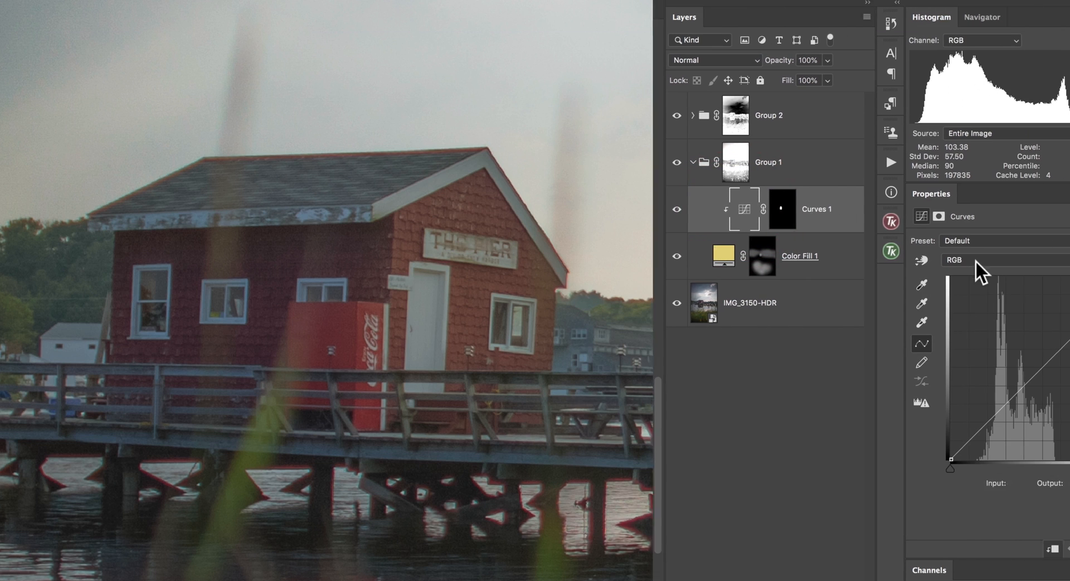
click(903, 259)
click(908, 269)
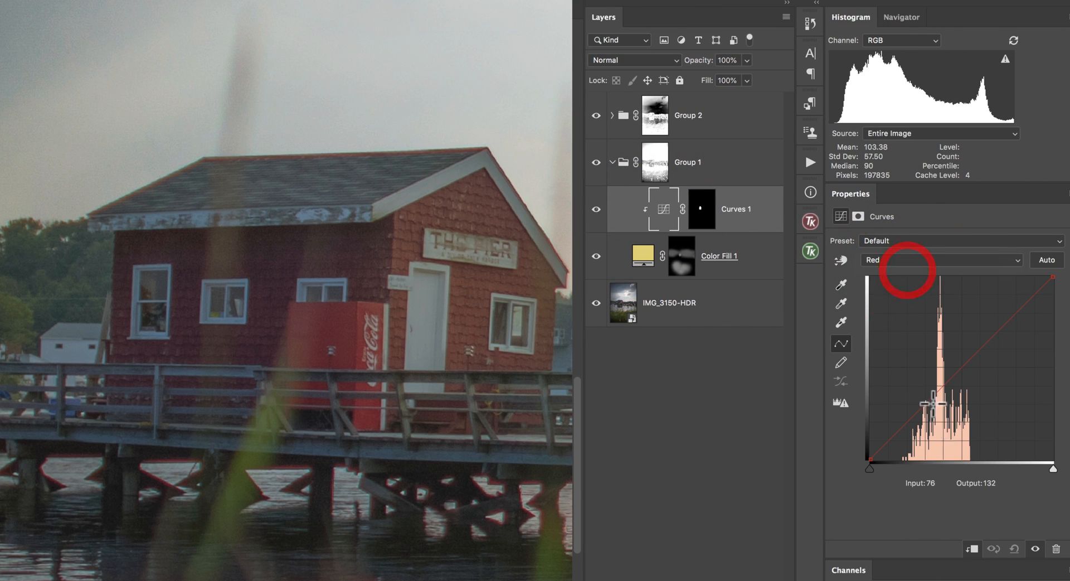
click(949, 378)
drag(949, 377, 920, 360)
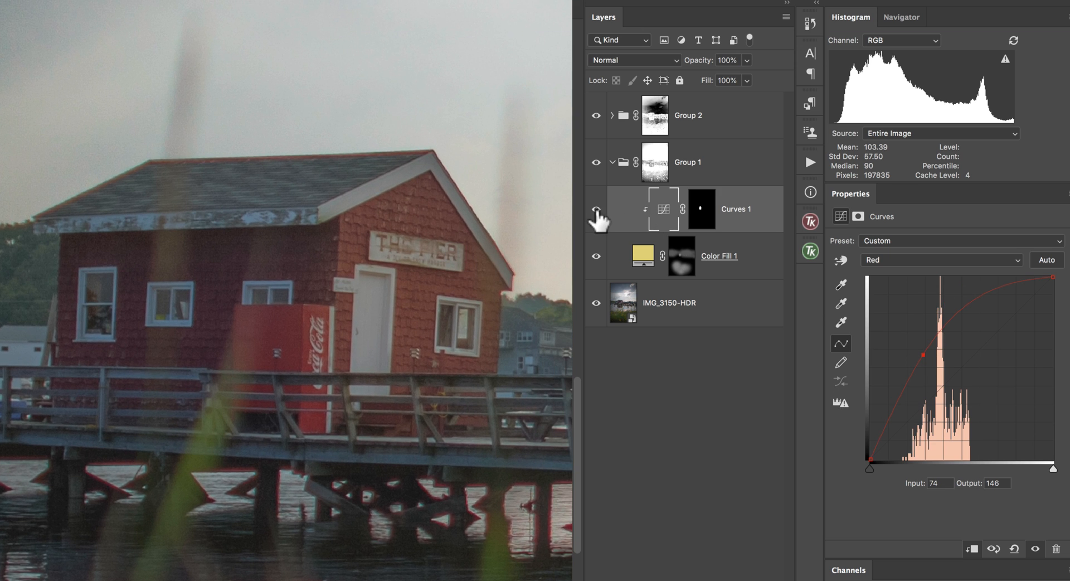
drag(924, 354, 939, 327)
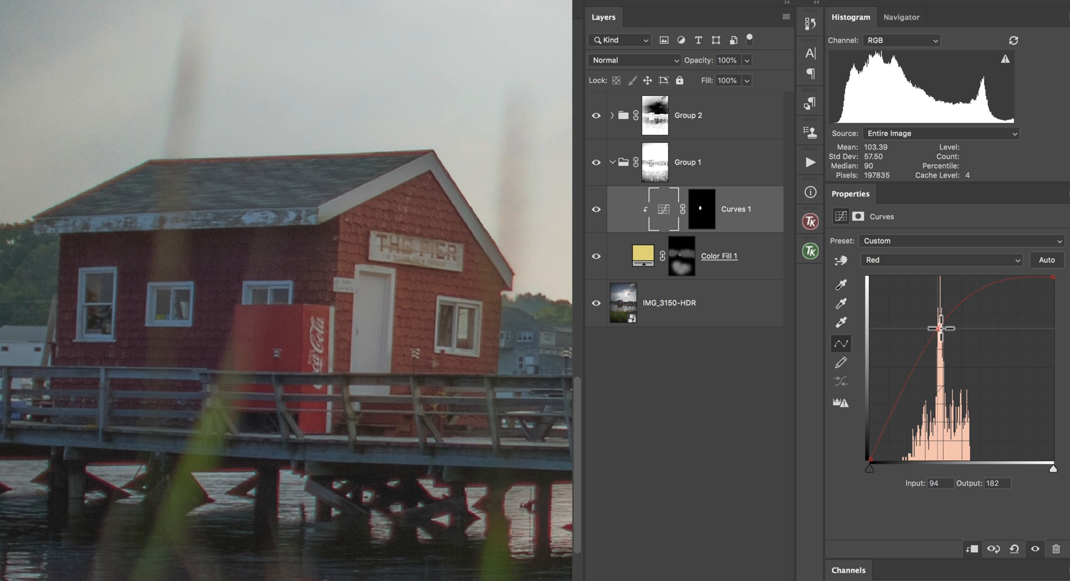
click(596, 209)
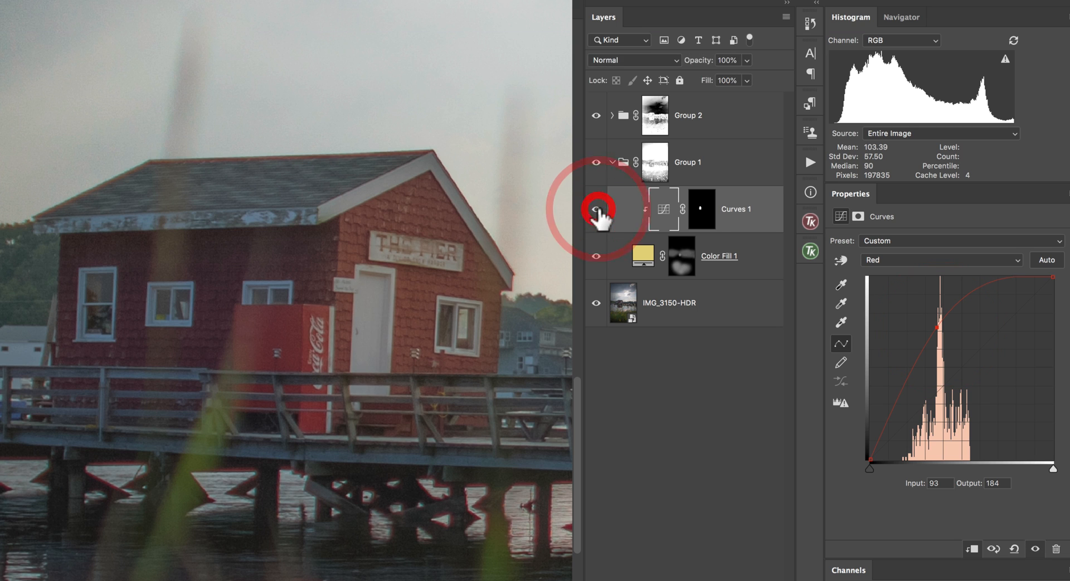
click(596, 209)
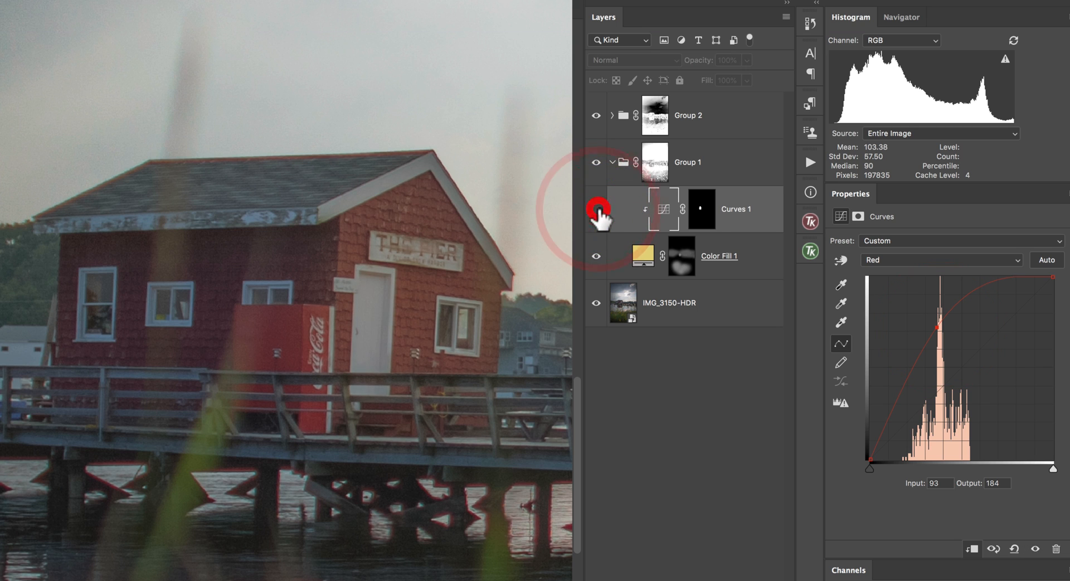
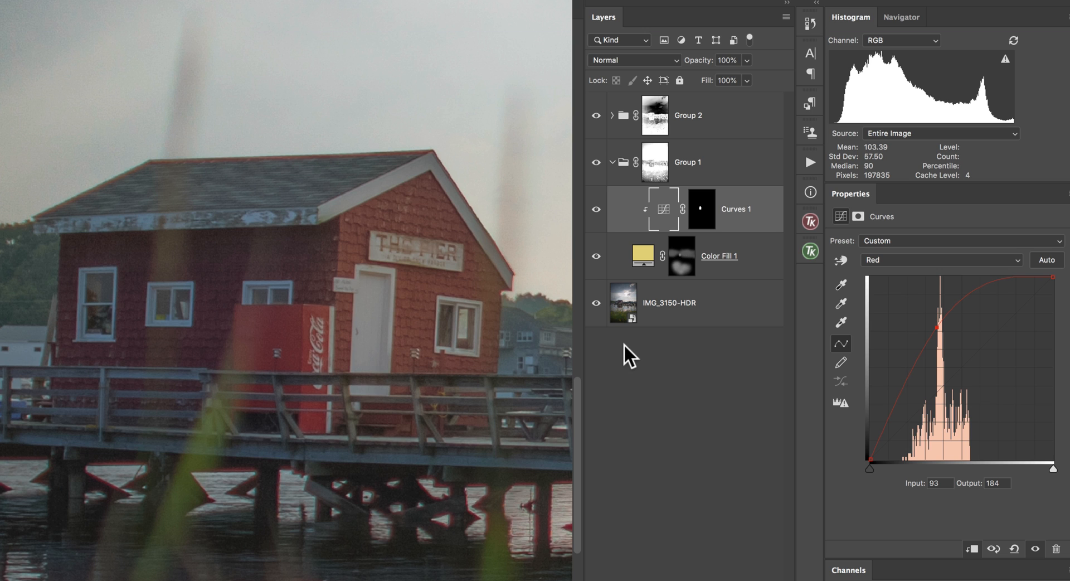
Generate a Lights-2 luminosity mask from the composite image and set its brightness to 97
click(809, 220)
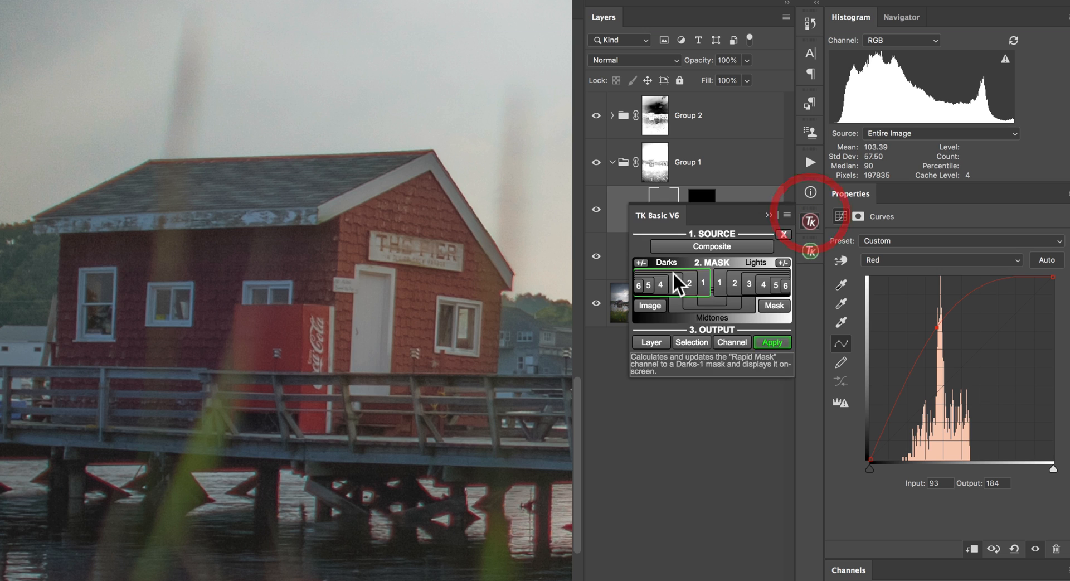
click(718, 284)
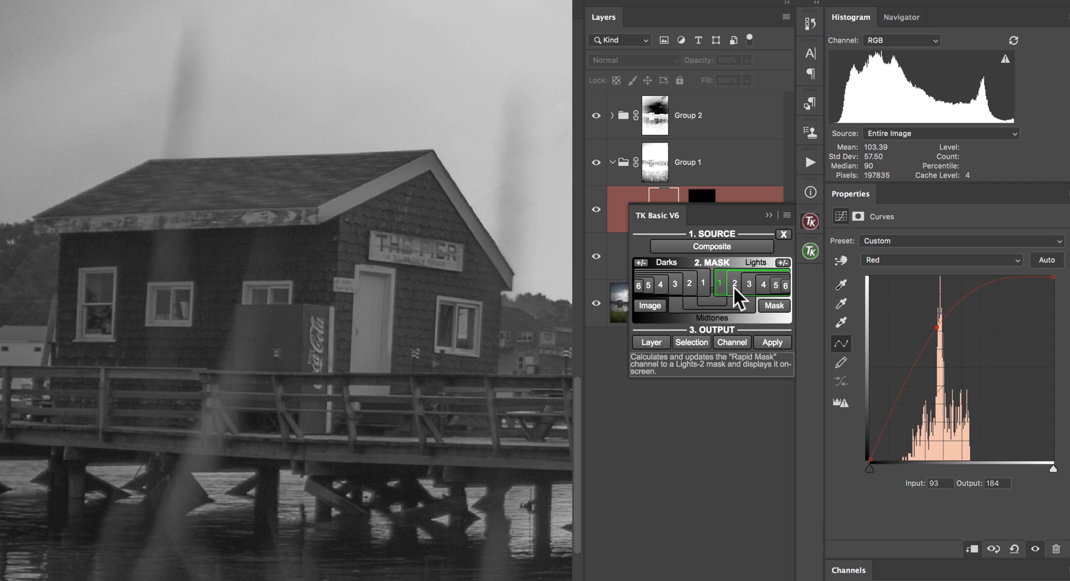
click(734, 284)
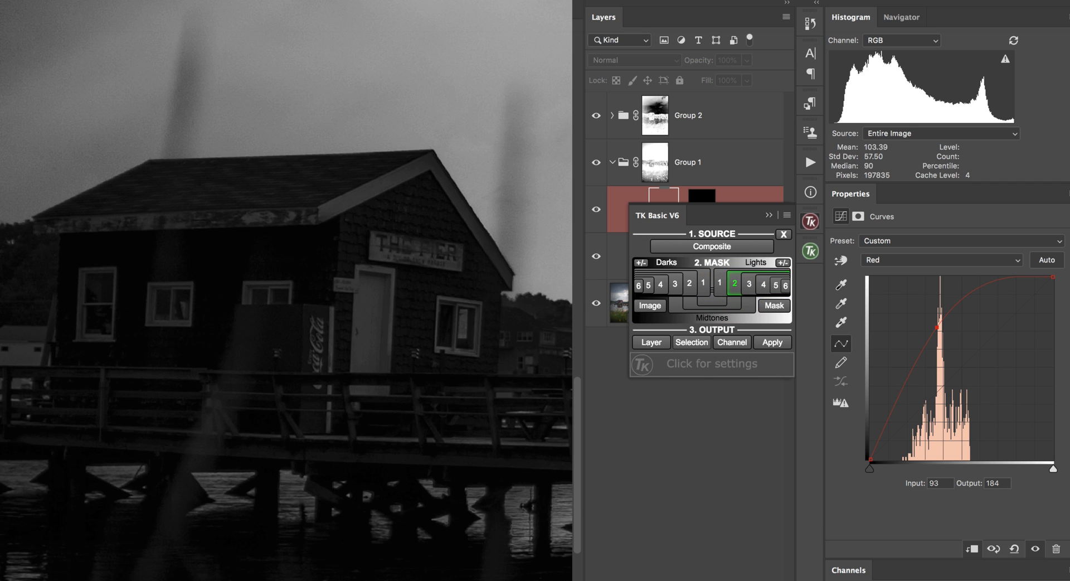
mouse_move(11, 9)
click(152, 9)
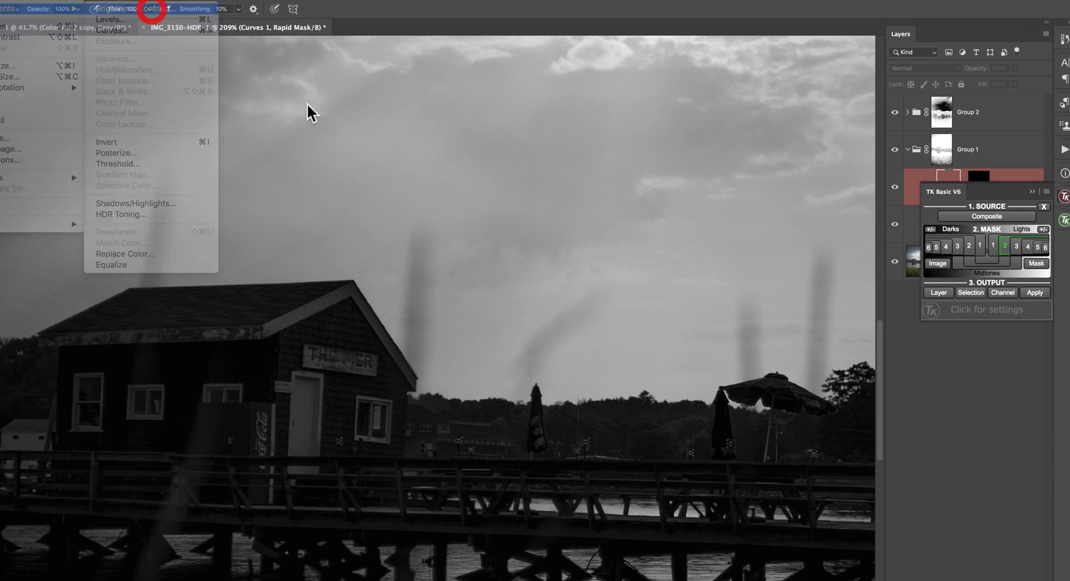
drag(537, 231, 560, 231)
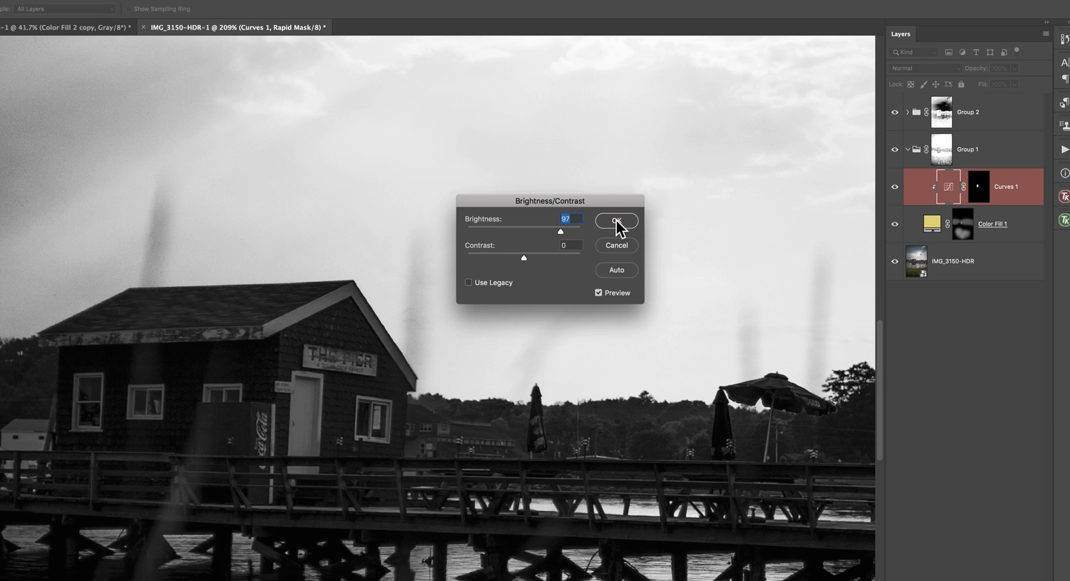
click(616, 220)
Apply Levels to the rapid mask, darkening the shadows and setting the midtones to 1.64 and the highlights to 141
click(17, 0)
mouse_move(59, 10)
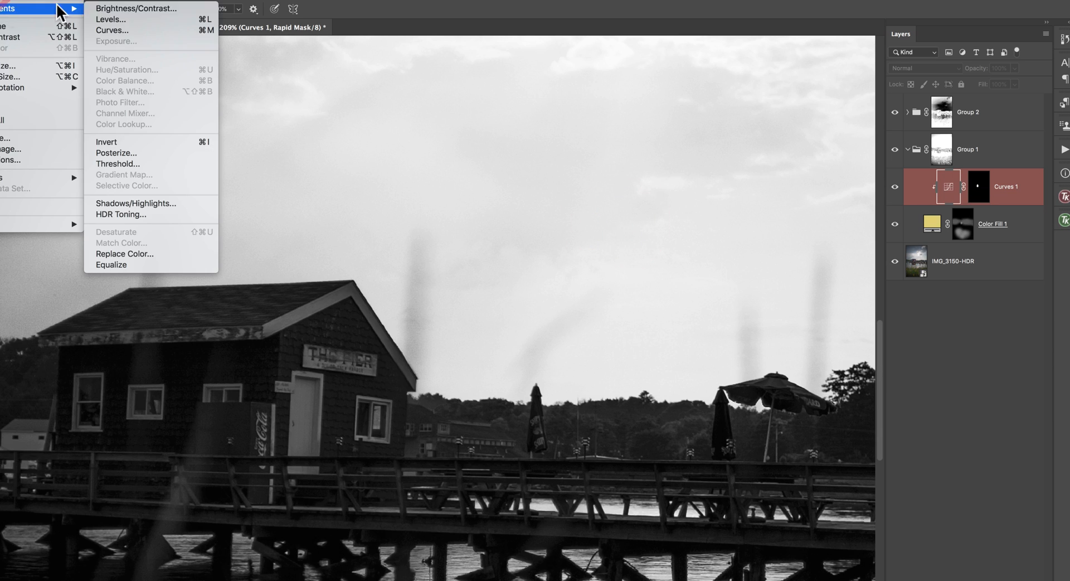
click(114, 19)
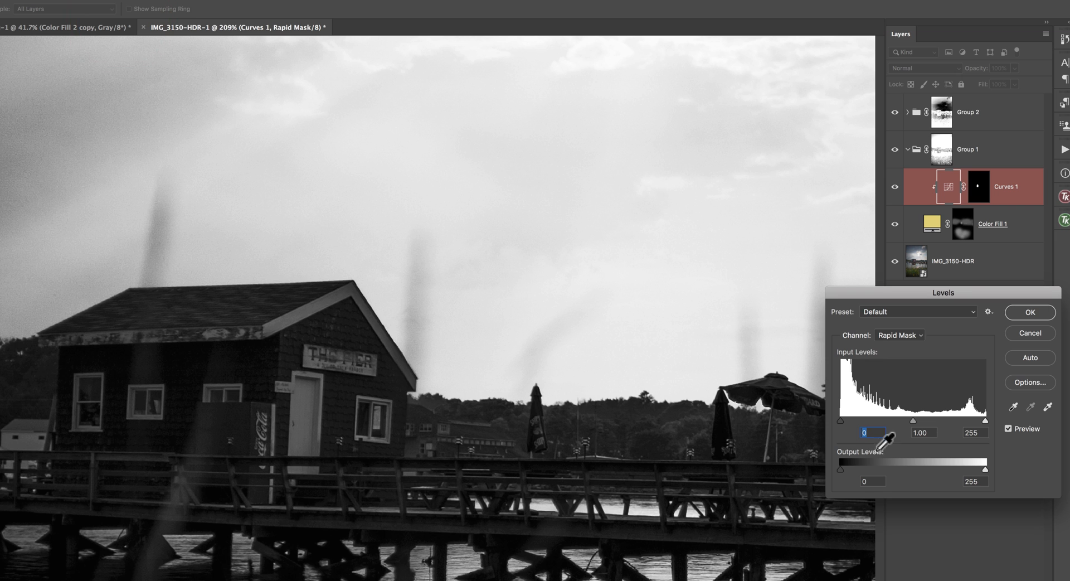
drag(841, 421, 888, 421)
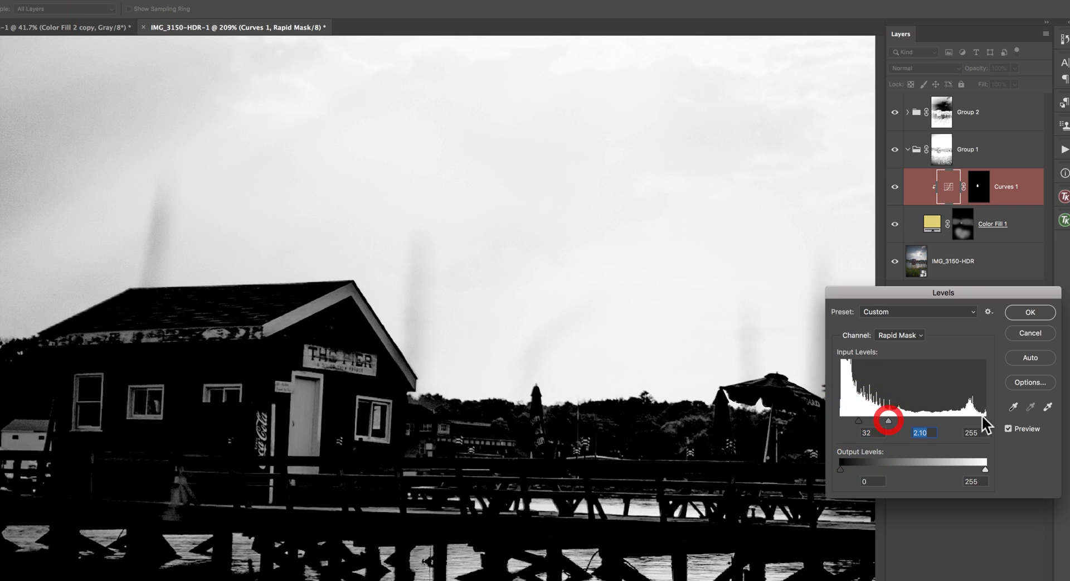
drag(983, 419, 853, 419)
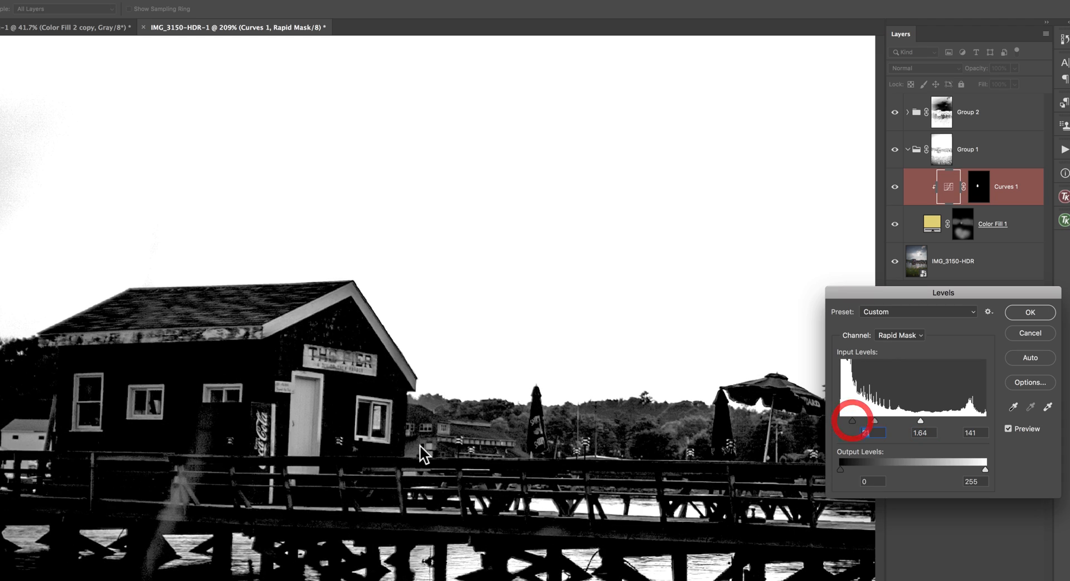
click(1017, 312)
Collapse Group 1 and create a new group above Group 2
click(922, 108)
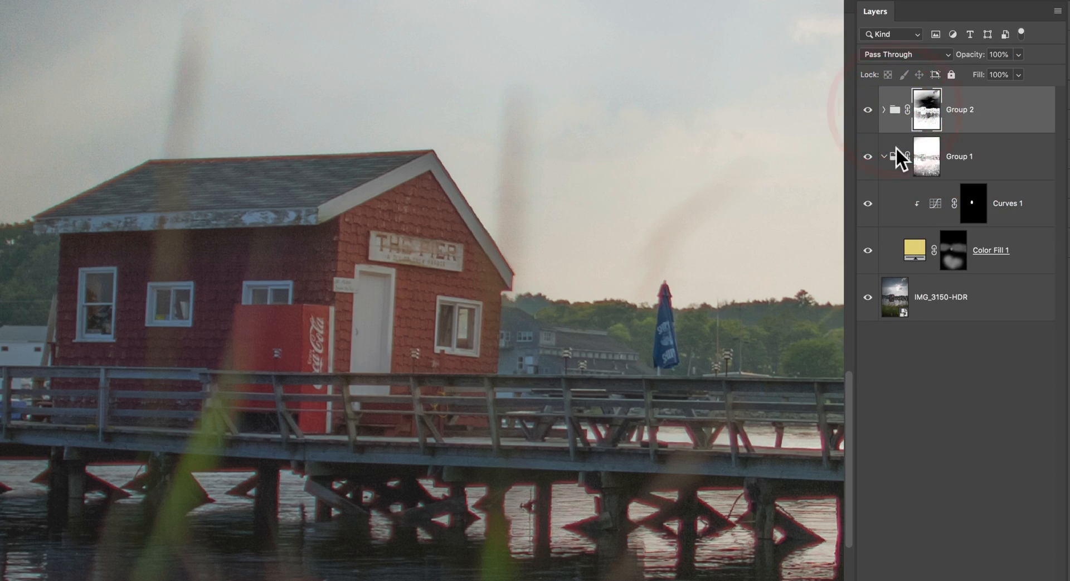
click(886, 162)
click(884, 156)
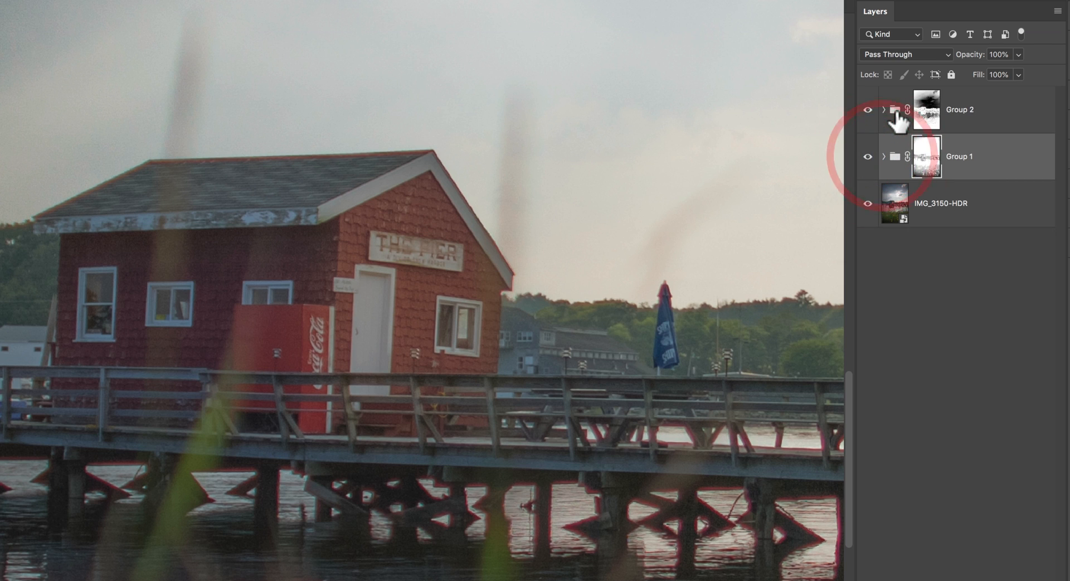
shift+click(896, 114)
key(super+g)
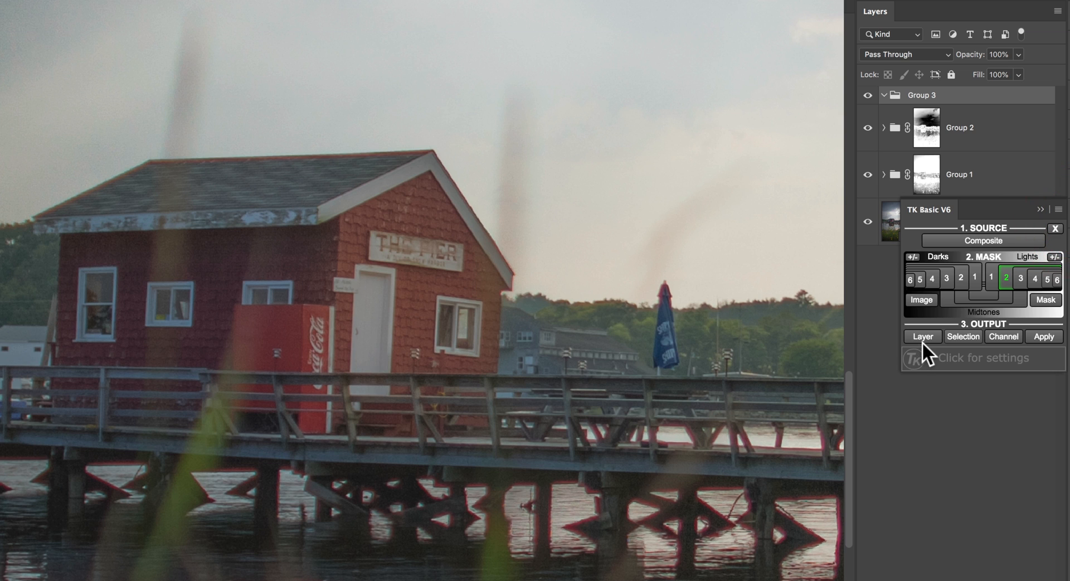
Output the luminosity mask as a Curves adjustment layer inside Group 3
click(923, 336)
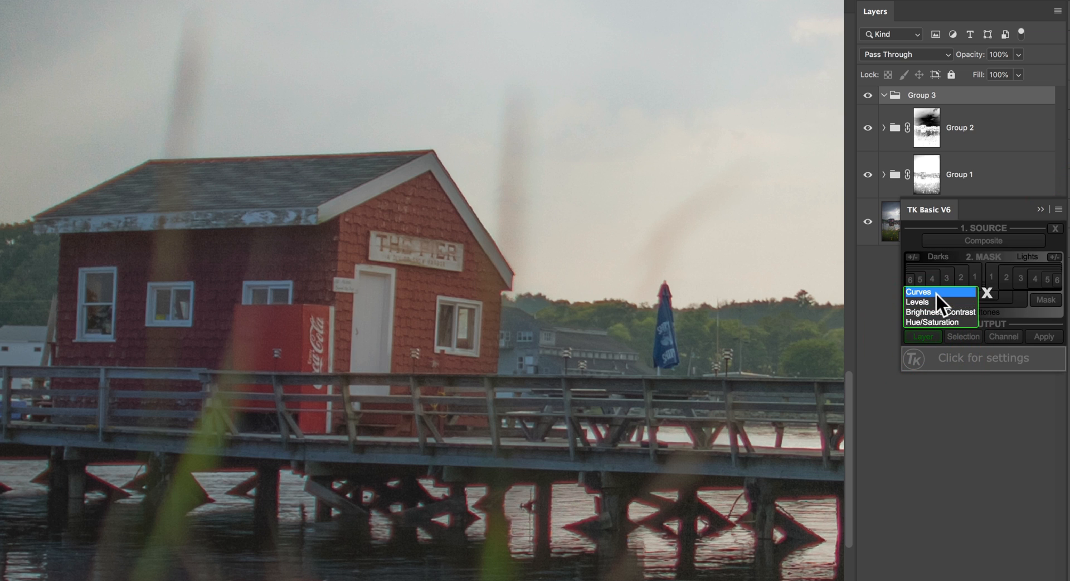
click(935, 293)
click(954, 137)
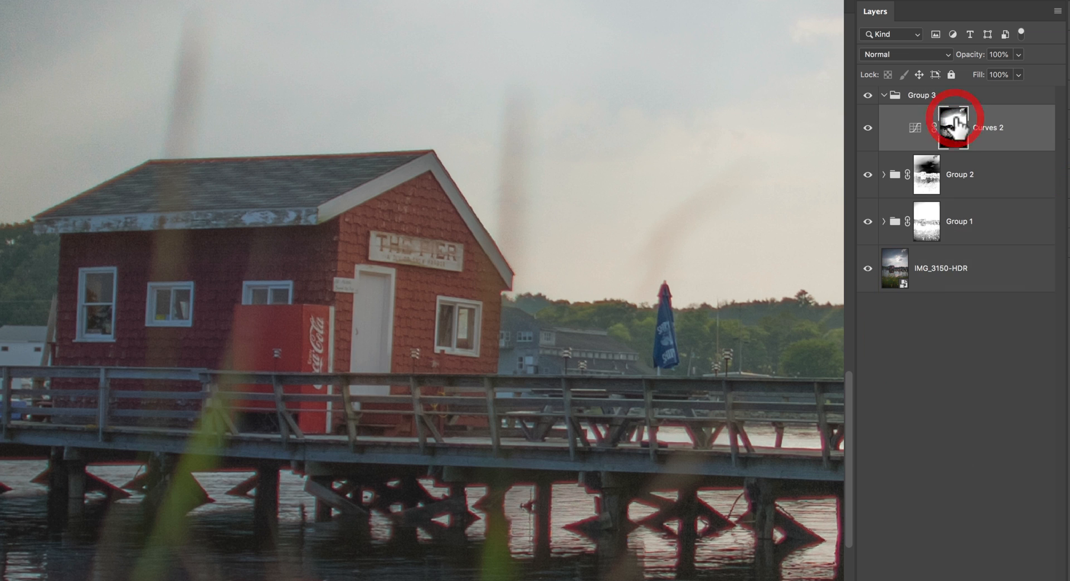
click(916, 129)
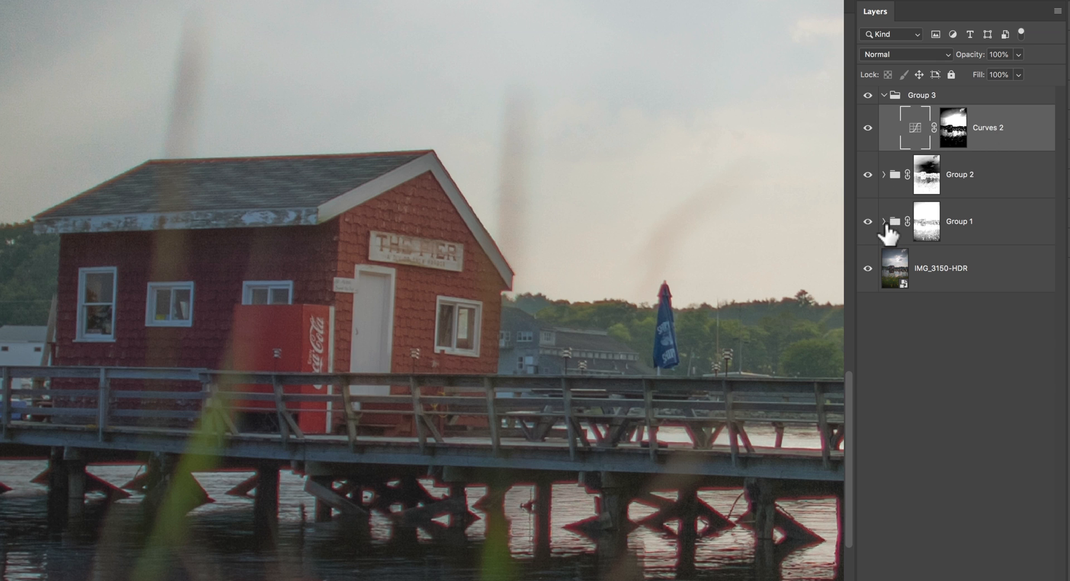
Copy the Curves 1 mask onto Group 3 and brighten the building's white door and trim with the Curves 2 adjustment
click(883, 222)
click(973, 271)
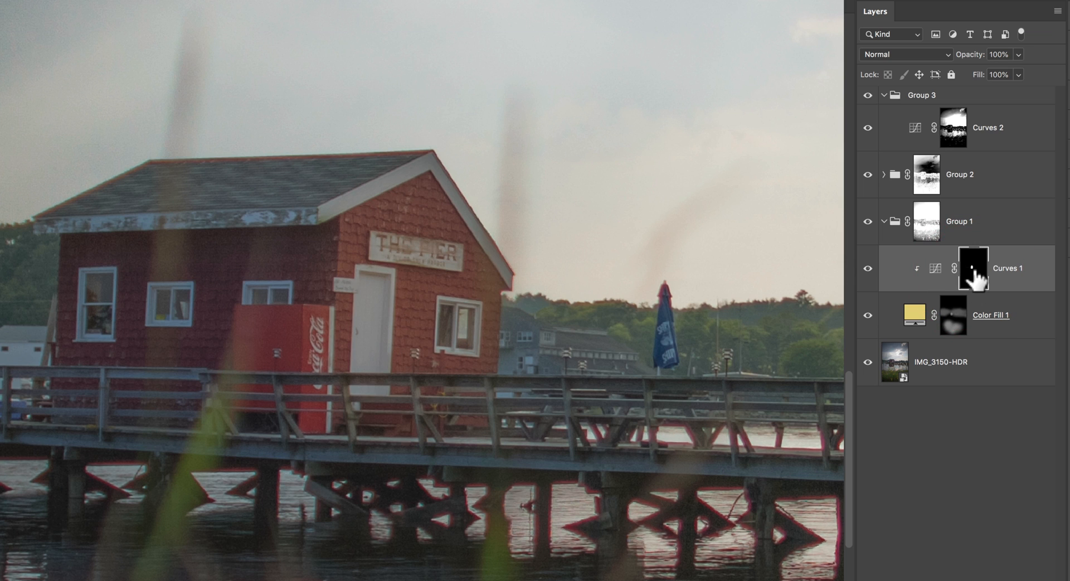
drag(973, 273, 941, 92)
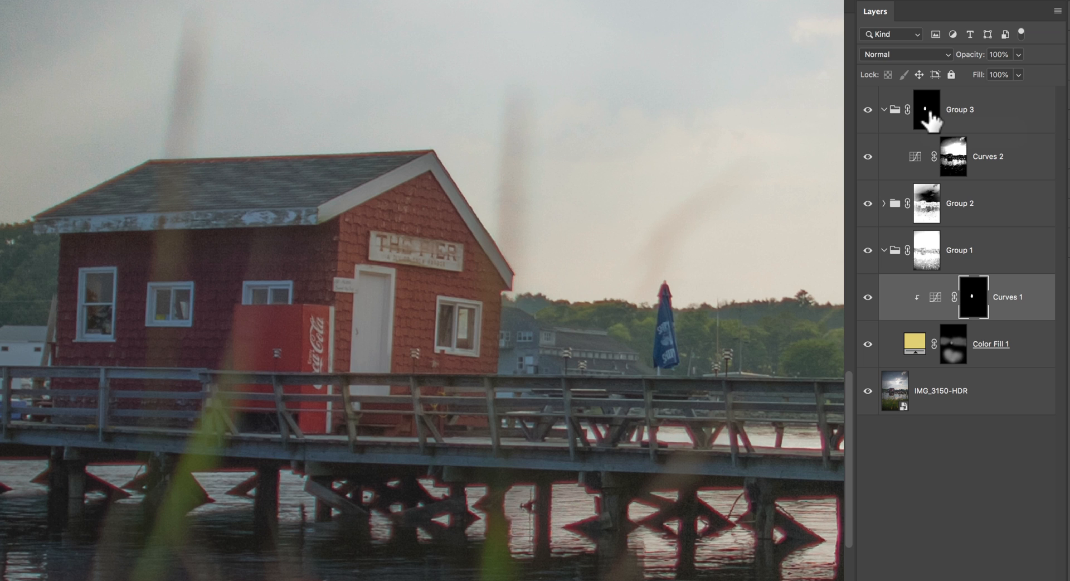
click(917, 162)
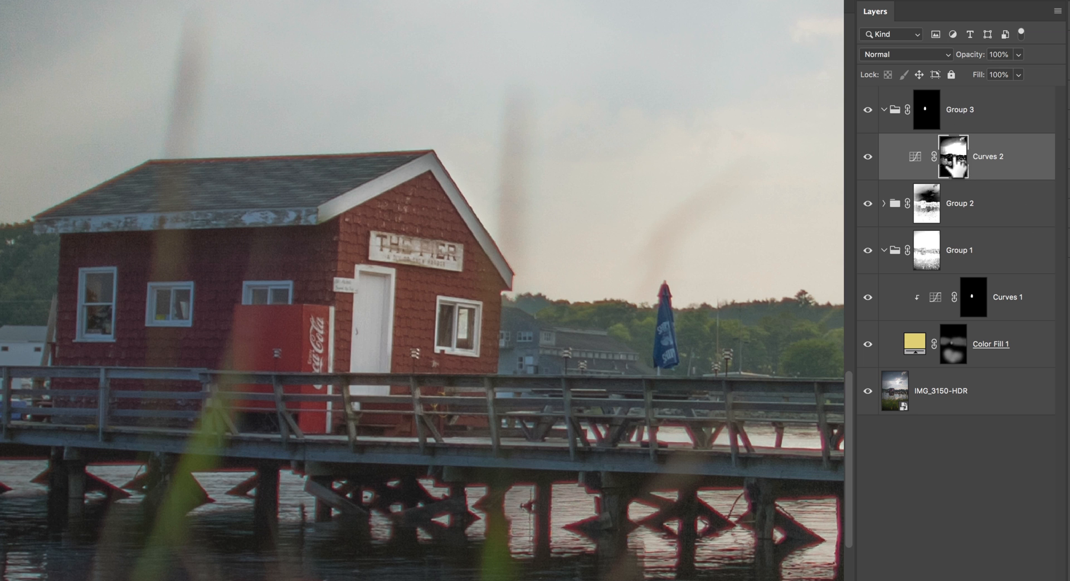
Inspect the Curves 2 and Group 3 masks and compare the building before and after the last brightening
alt+click(949, 158)
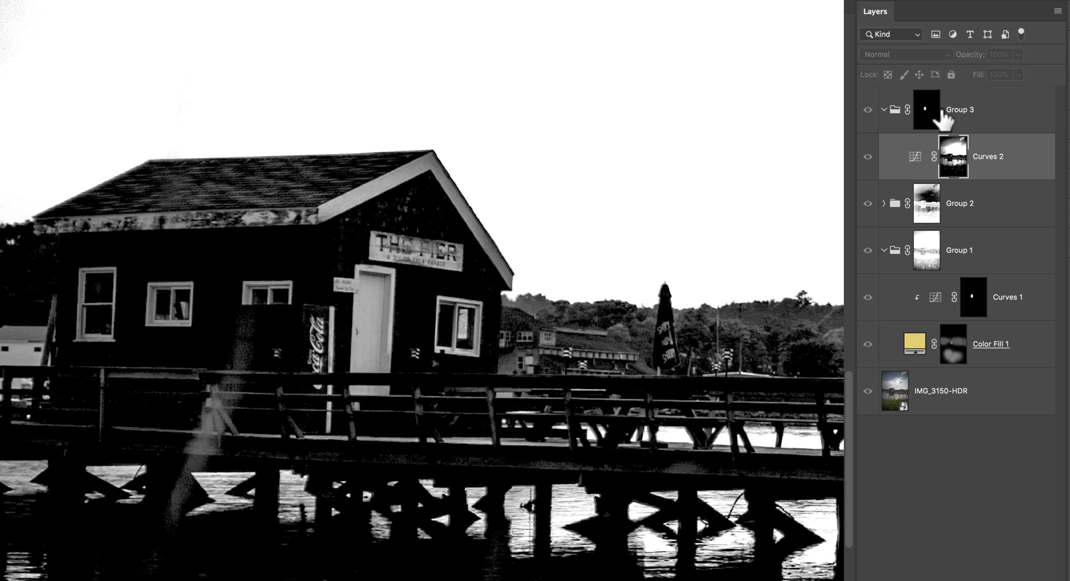
alt+click(926, 108)
click(916, 149)
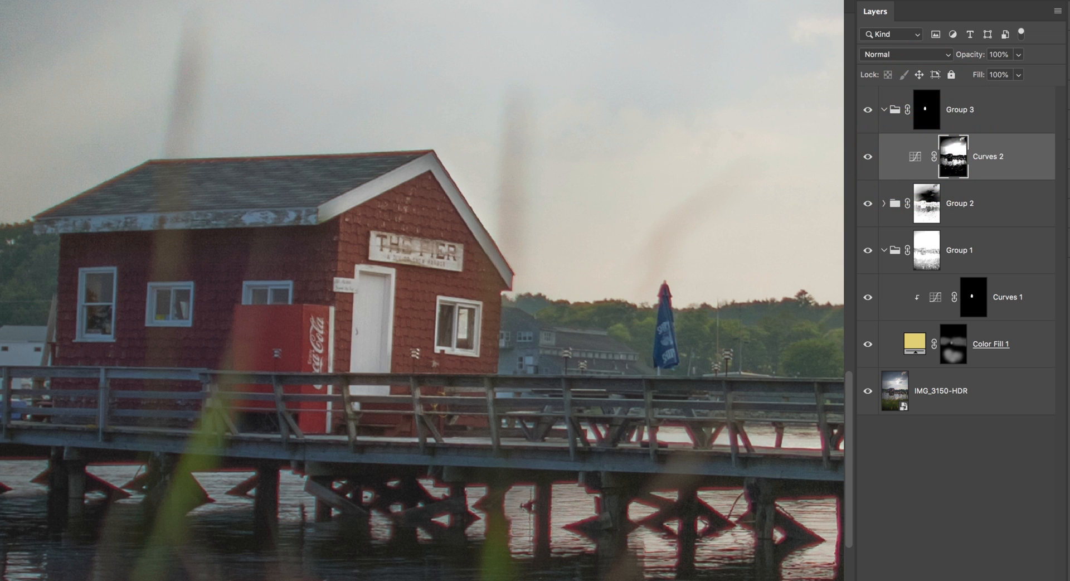
key(super+z)
key(super+z)
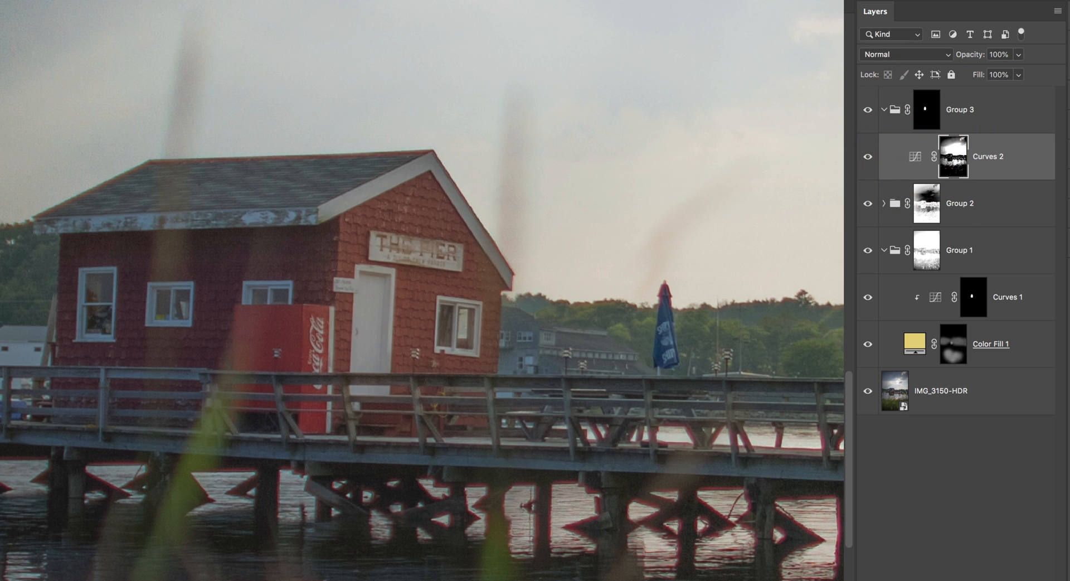
key(super+z)
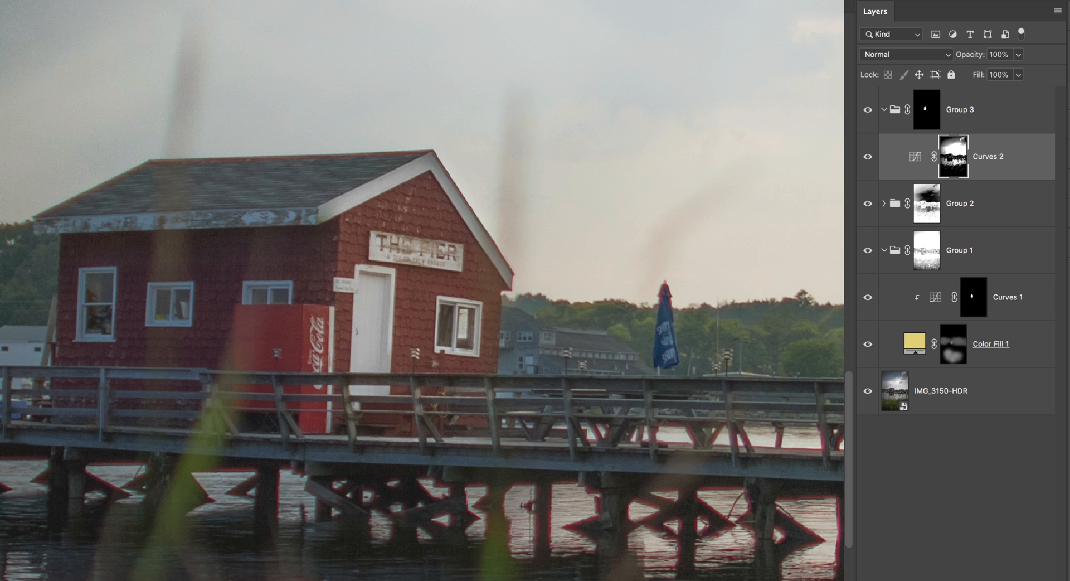
Check the edges of the white door up close with Curves 2 hidden and shown
key(z)
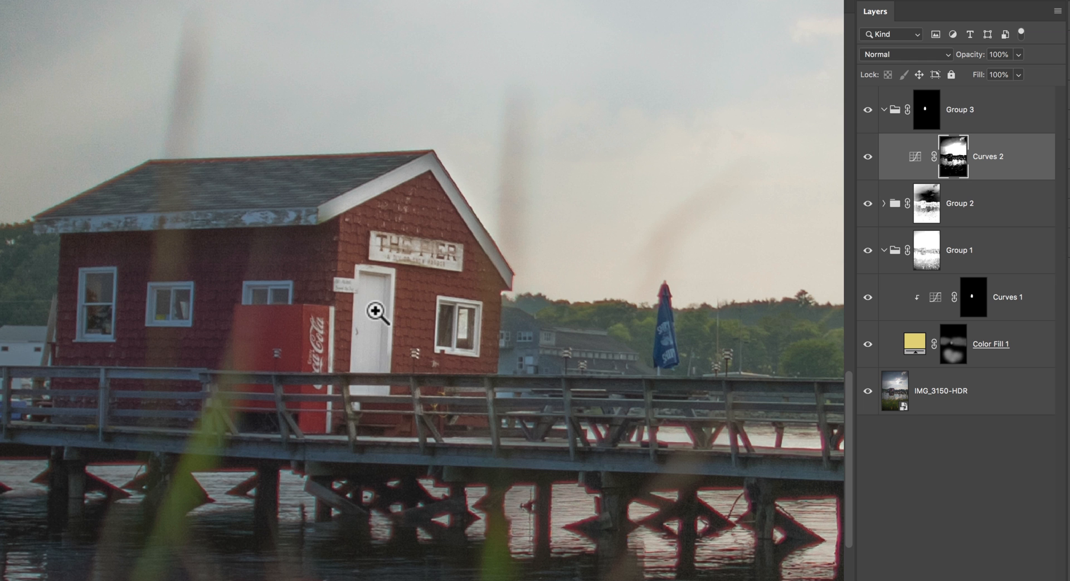
drag(365, 310, 484, 328)
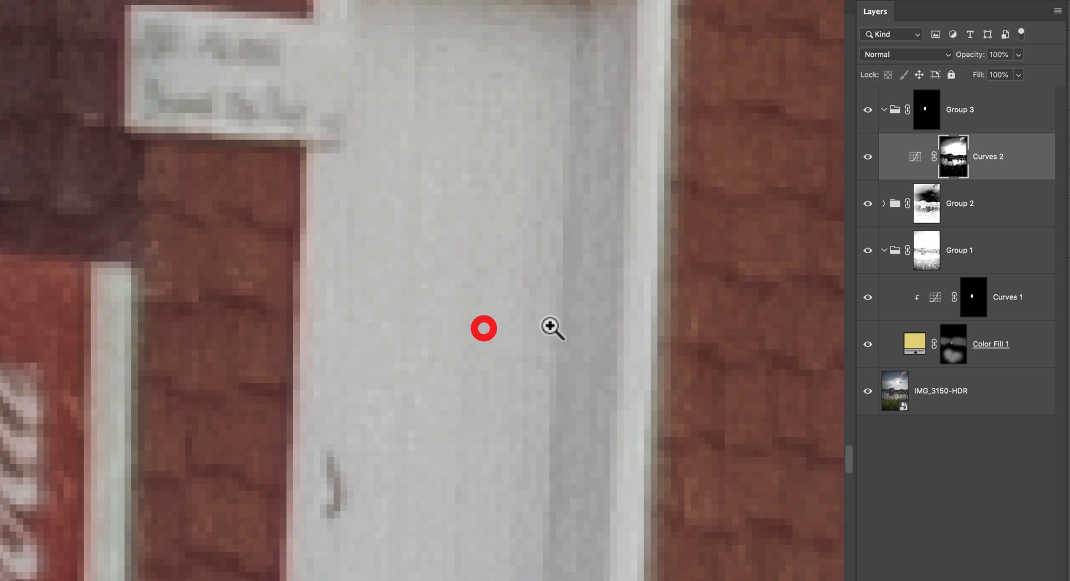
click(869, 156)
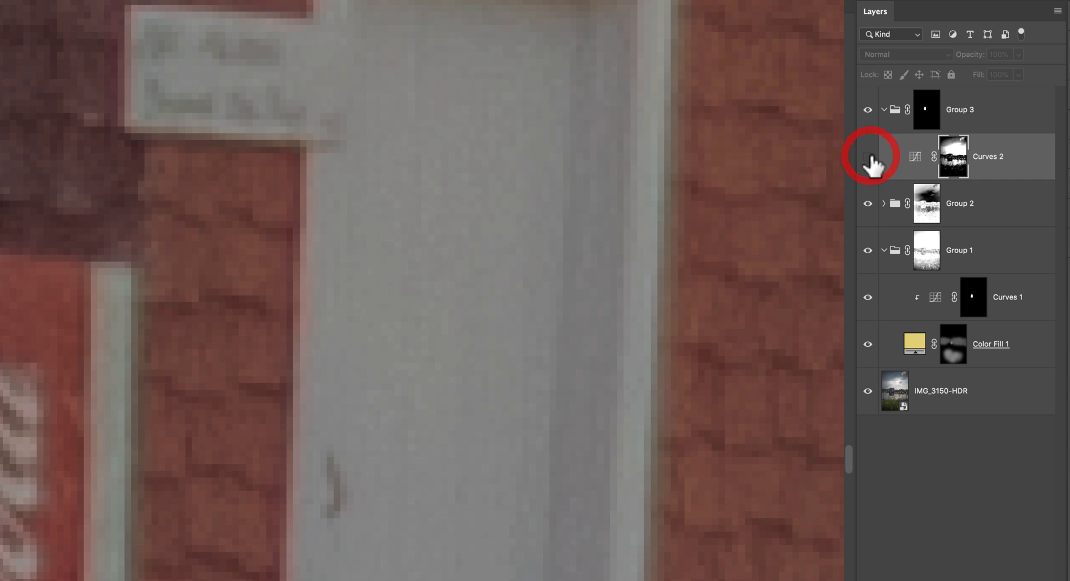
click(868, 156)
click(868, 157)
click(868, 157)
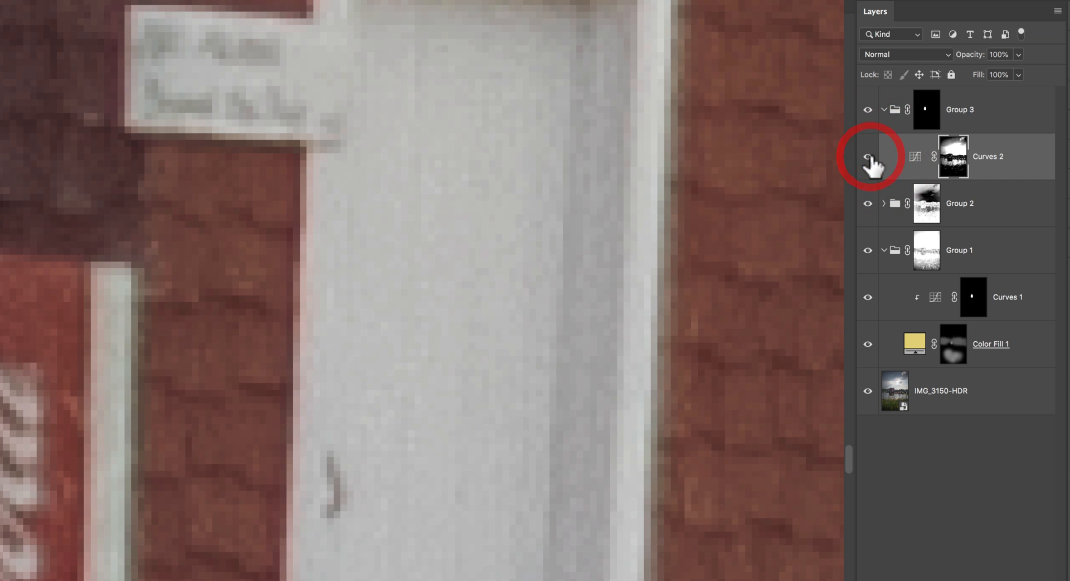
Feather the Curves 2 layer mask by 2.0 px
click(917, 158)
click(946, 159)
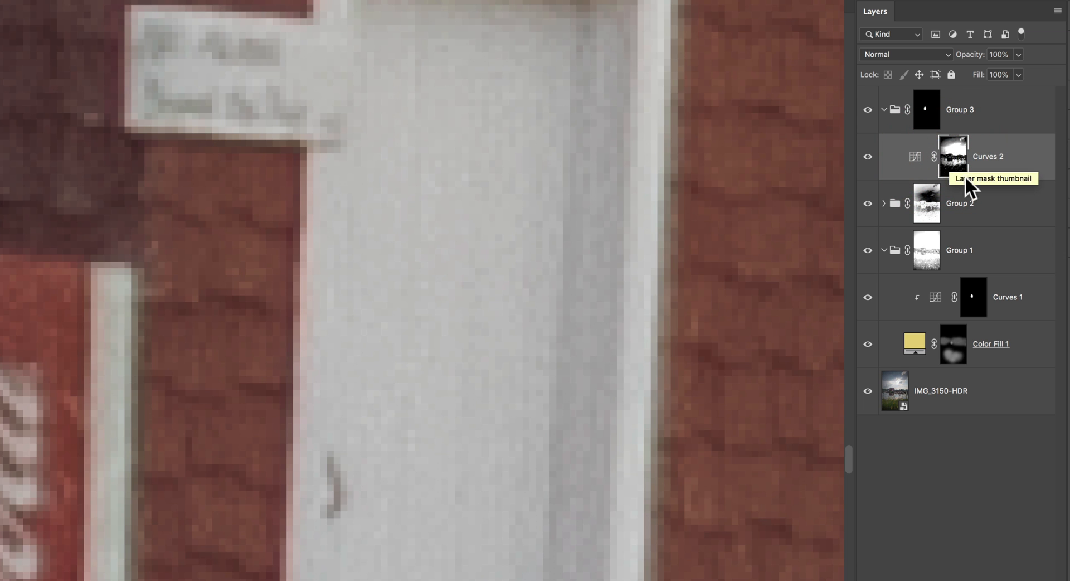
double_click(953, 167)
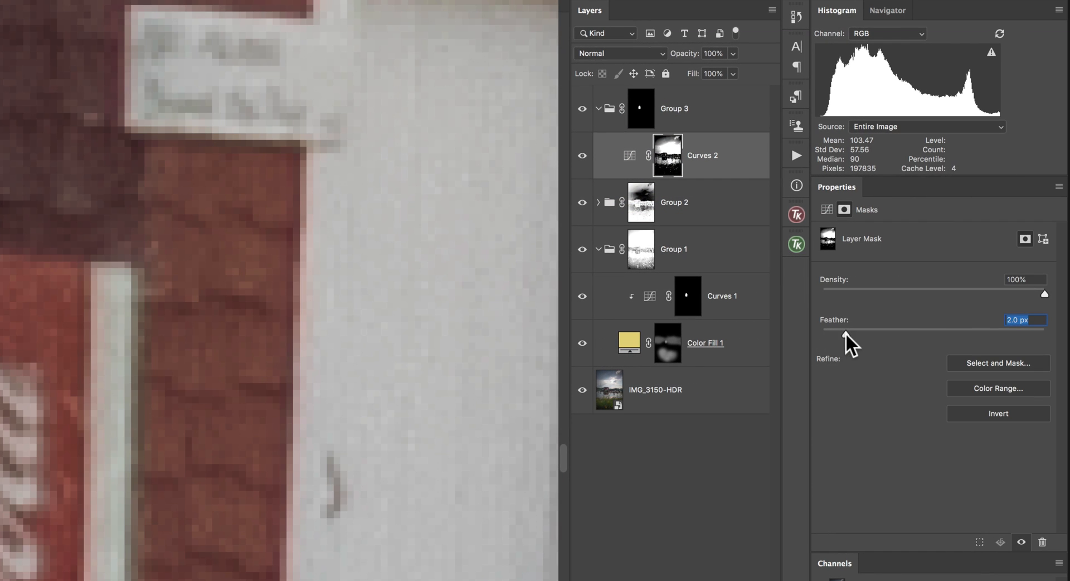
Try different feather amounts on the Curves 2 layer mask and set the feather to 0.6 px
drag(845, 332, 834, 332)
click(831, 333)
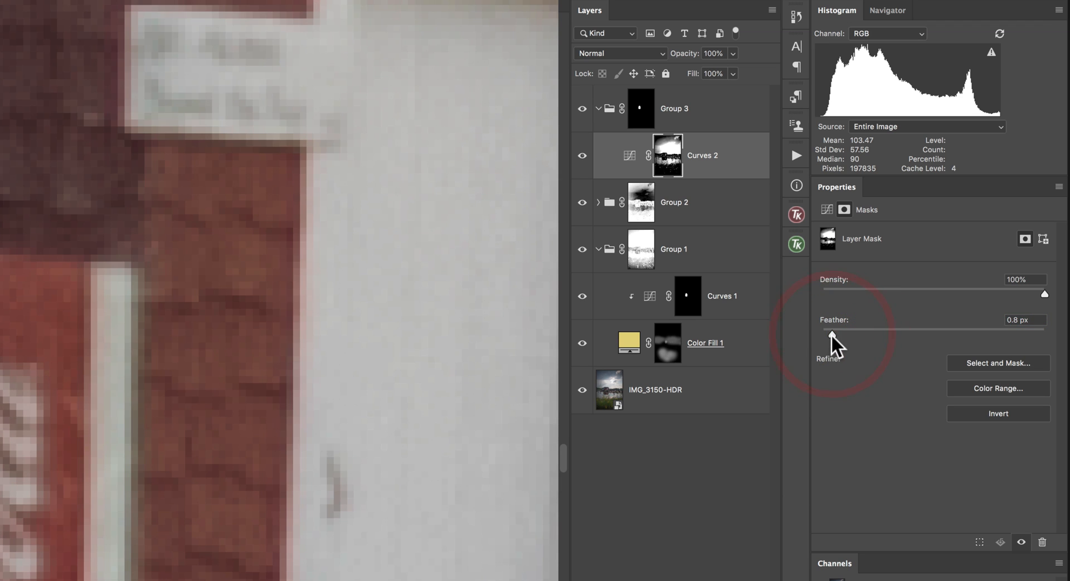
click(821, 333)
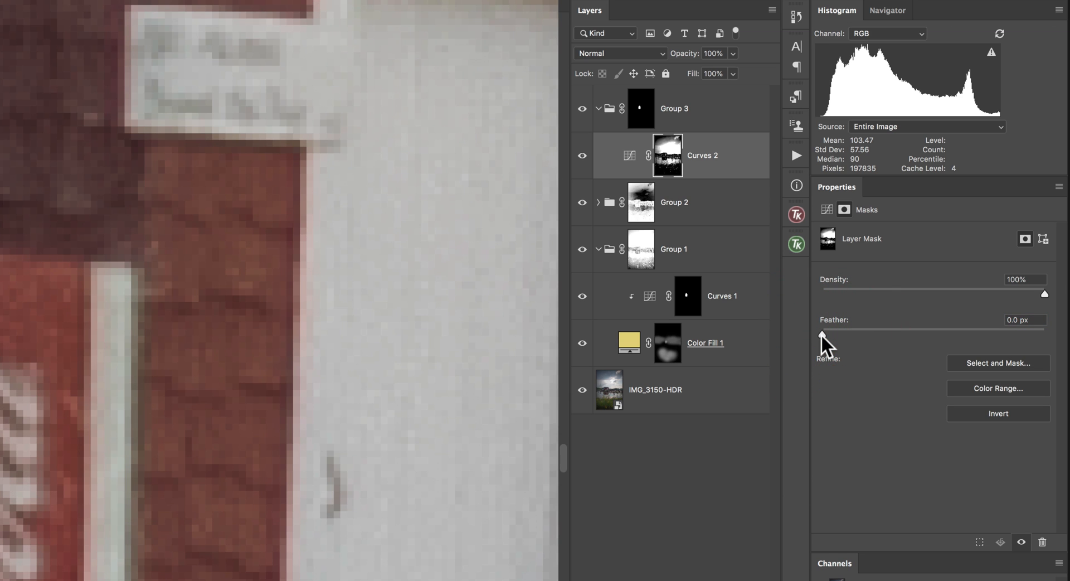
drag(821, 333, 891, 334)
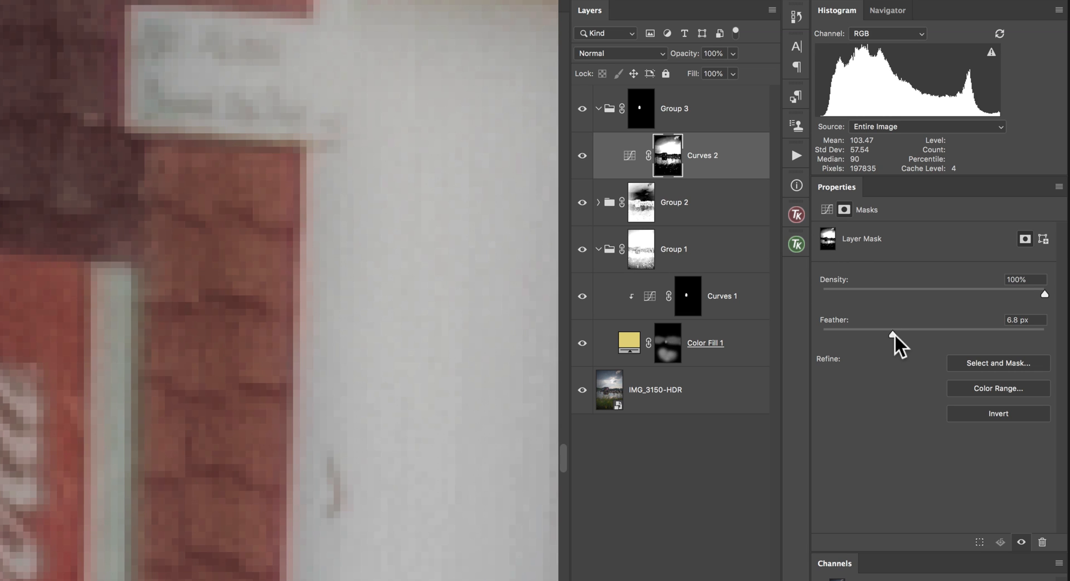
drag(892, 334, 785, 329)
click(1014, 320)
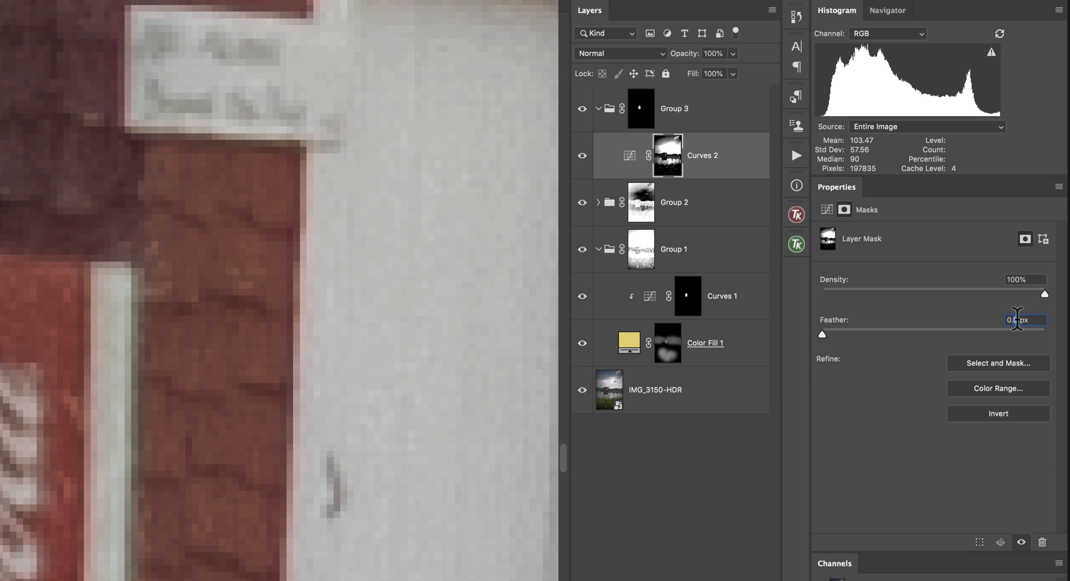
text(6)
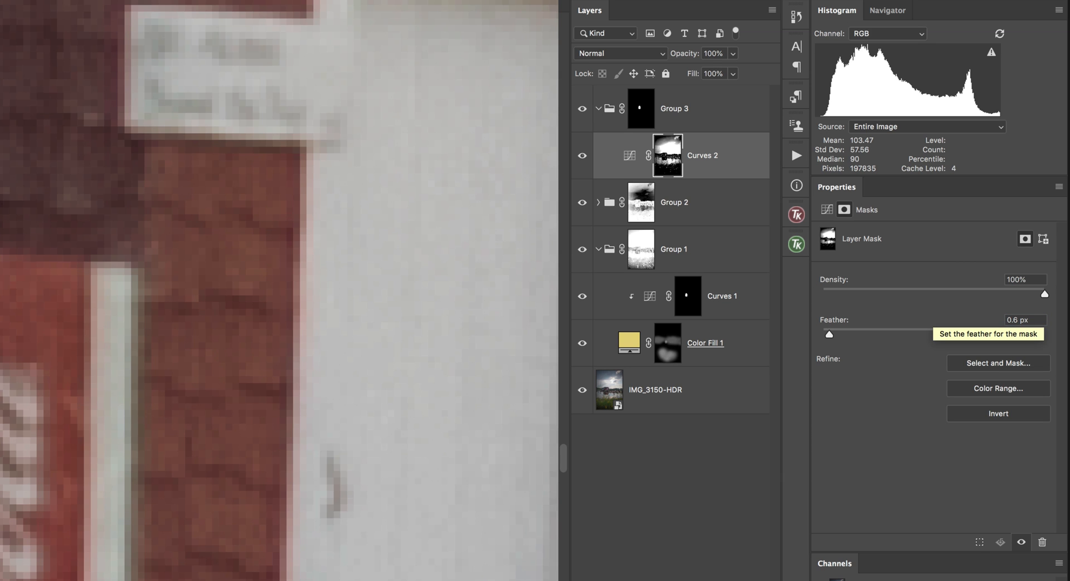
Compare the white door up close with Curves 2 and Group 3 hidden and shown, and the full photo with Group 3 toggled
click(582, 155)
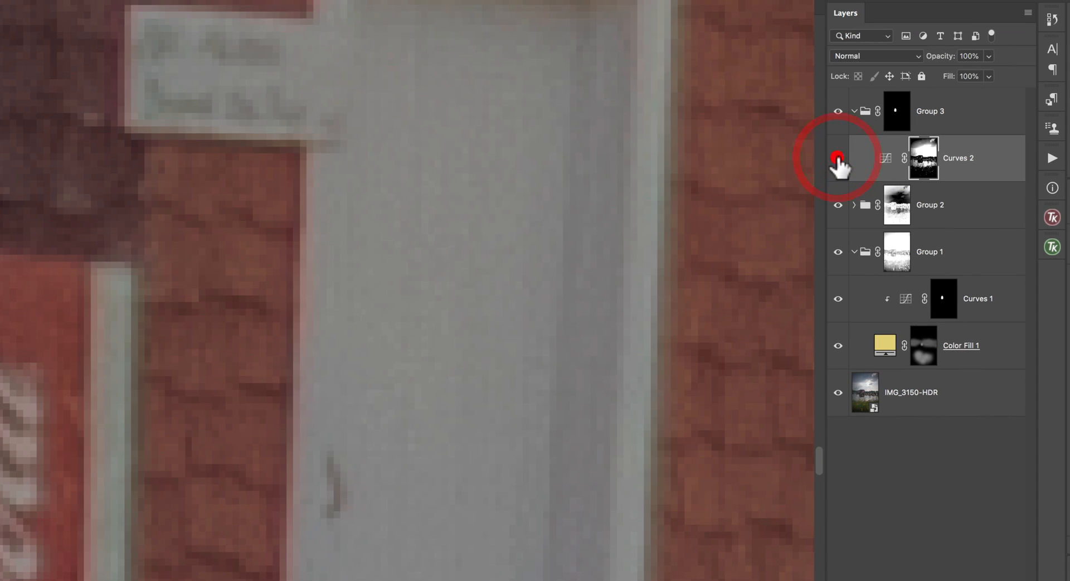
click(581, 156)
click(838, 158)
click(838, 158)
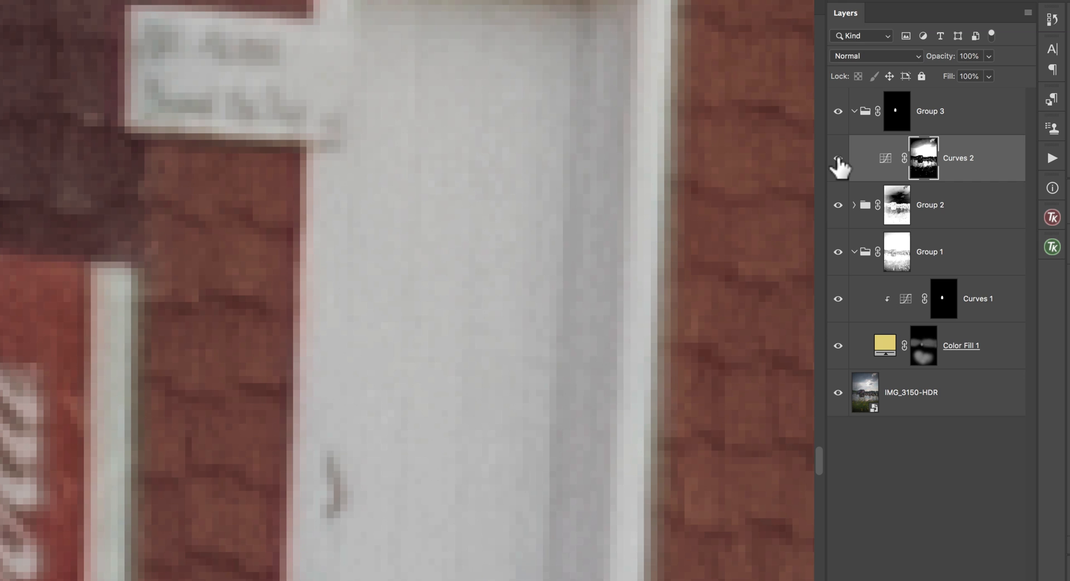
click(890, 115)
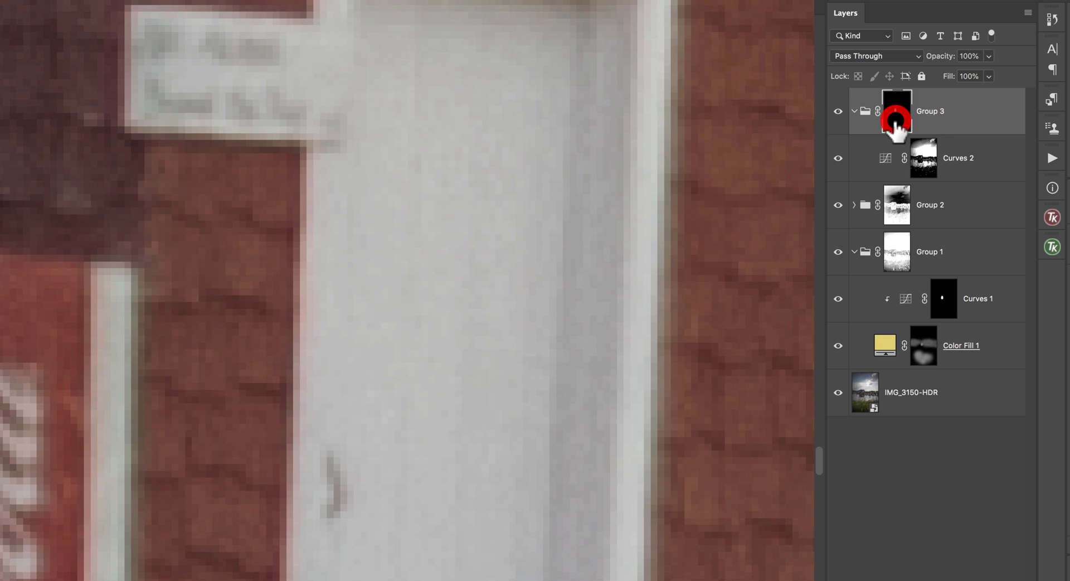
click(836, 112)
click(837, 112)
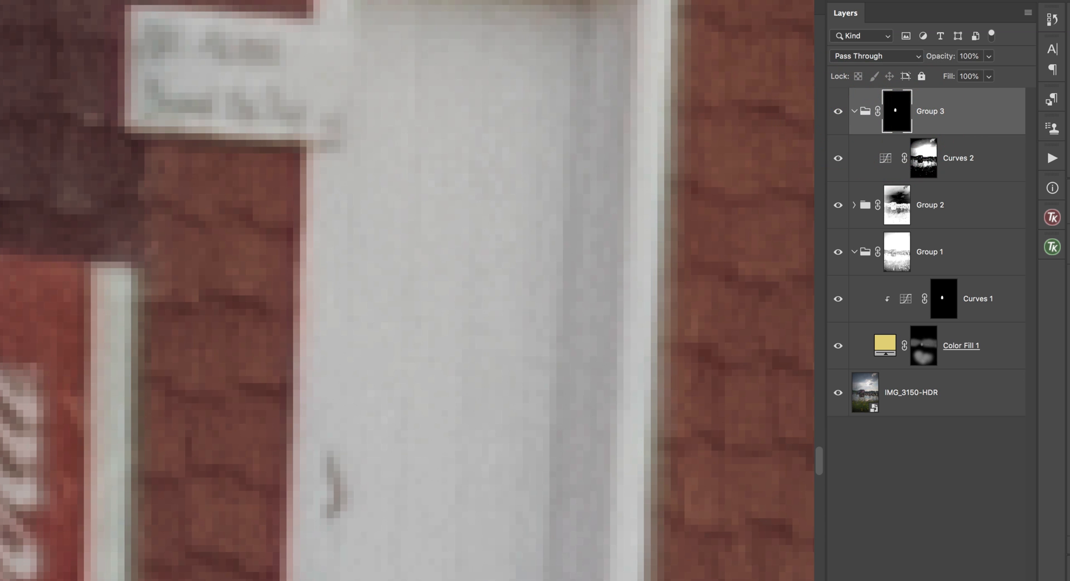
key(super+0)
click(837, 112)
click(836, 112)
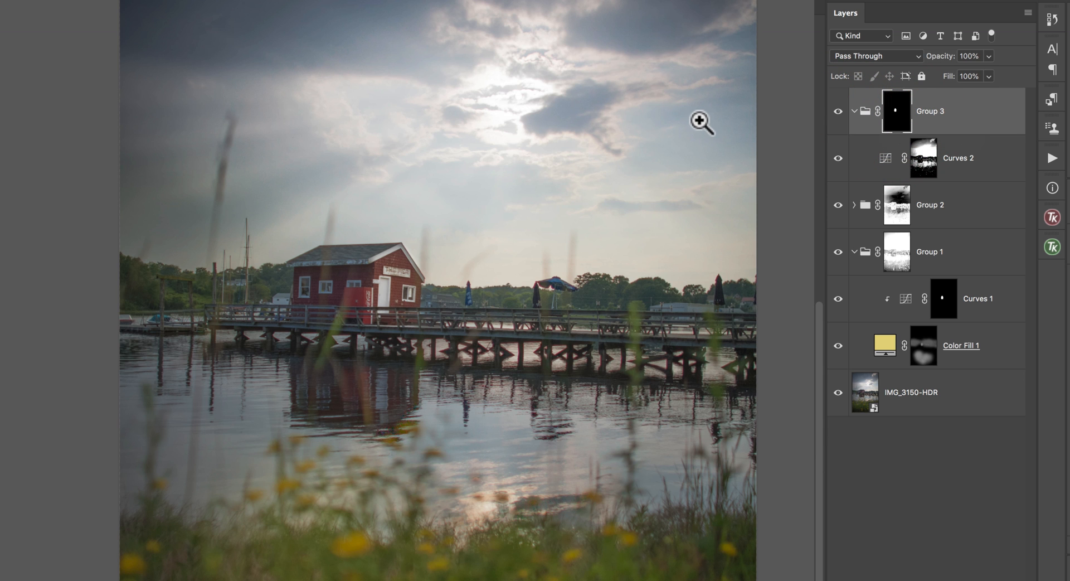
Paint white on the Group 3 mask over the building's side windows and the weathered roof trim to brighten them
drag(331, 275, 467, 285)
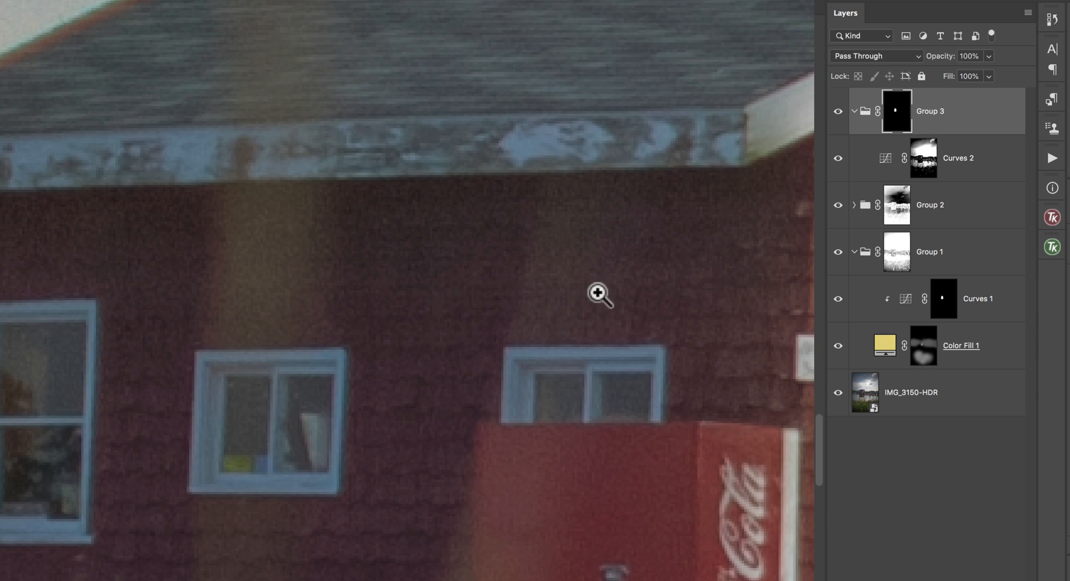
mouse_move(749, 470)
mouse_down()
mouse_move(560, 247)
mouse_move(555, 446)
mouse_move(543, 286)
mouse_up()
mouse_move(56, 184)
mouse_down()
mouse_move(25, 178)
mouse_move(132, 143)
mouse_move(145, 249)
mouse_move(23, 222)
mouse_move(17, 197)
mouse_up()
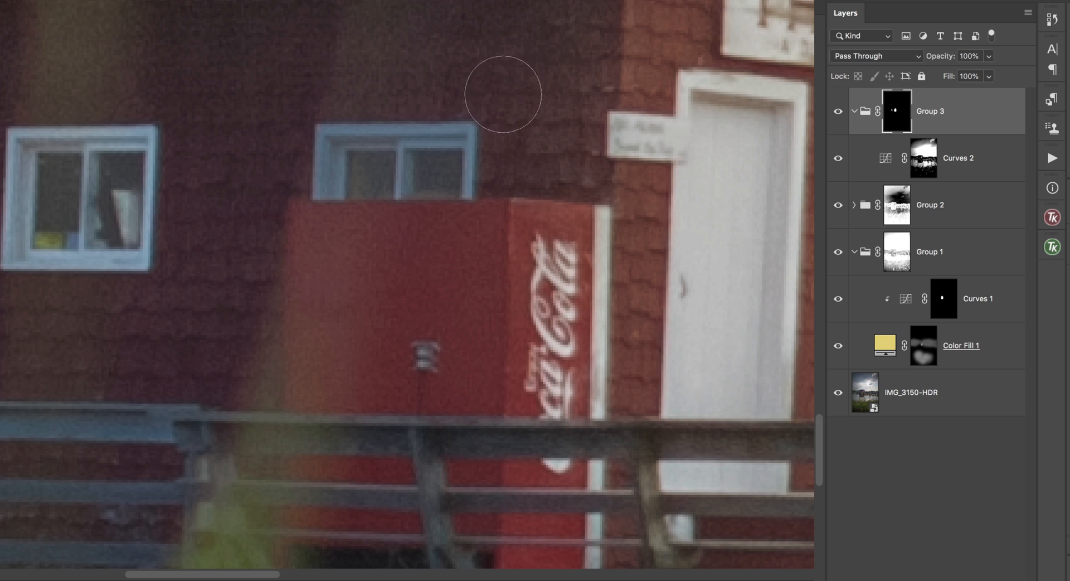
mouse_move(344, 181)
mouse_down()
mouse_move(328, 140)
mouse_move(469, 123)
mouse_move(463, 184)
mouse_move(353, 168)
mouse_move(451, 161)
mouse_move(379, 140)
mouse_move(324, 153)
mouse_up()
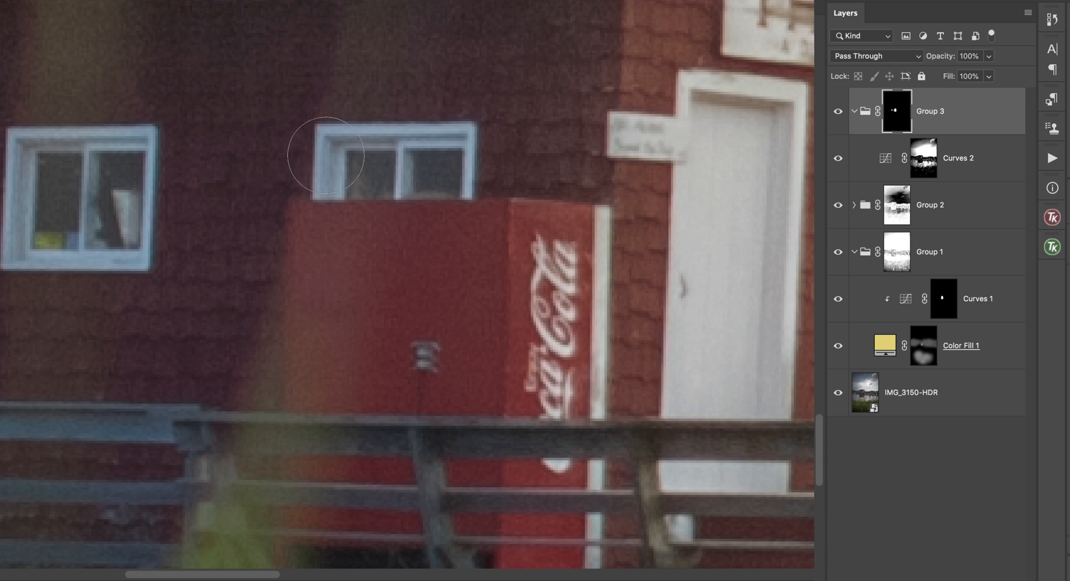
scroll(637, 162, down, 4)
mouse_move(638, 162)
mouse_down()
mouse_move(605, 179)
mouse_move(84, 195)
mouse_move(25, 184)
mouse_up()
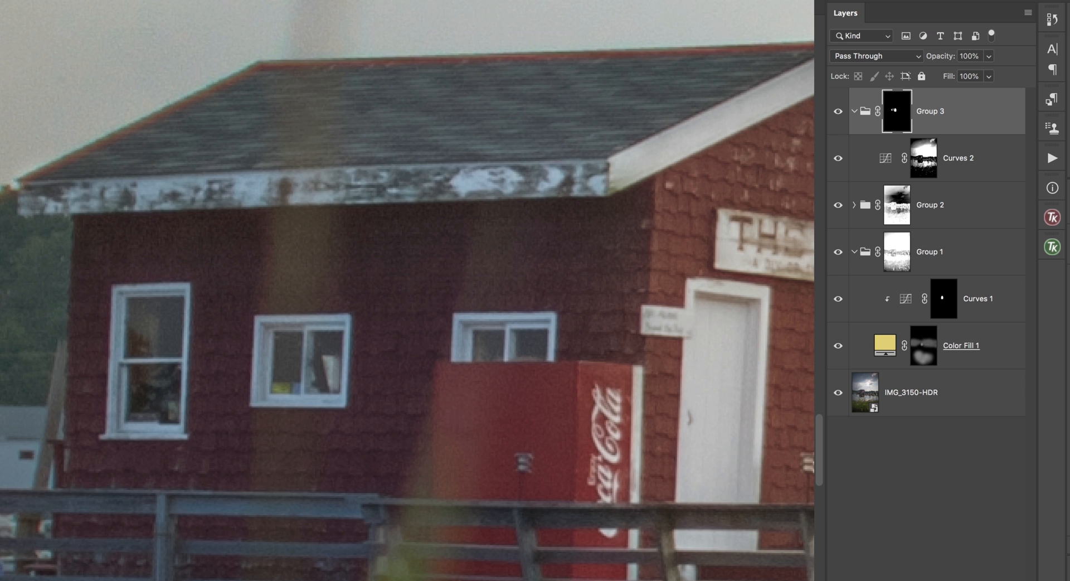
Compare the pier building before and after brightening by hiding and showing Group 3 and Curves 2
key(ctrl+0)
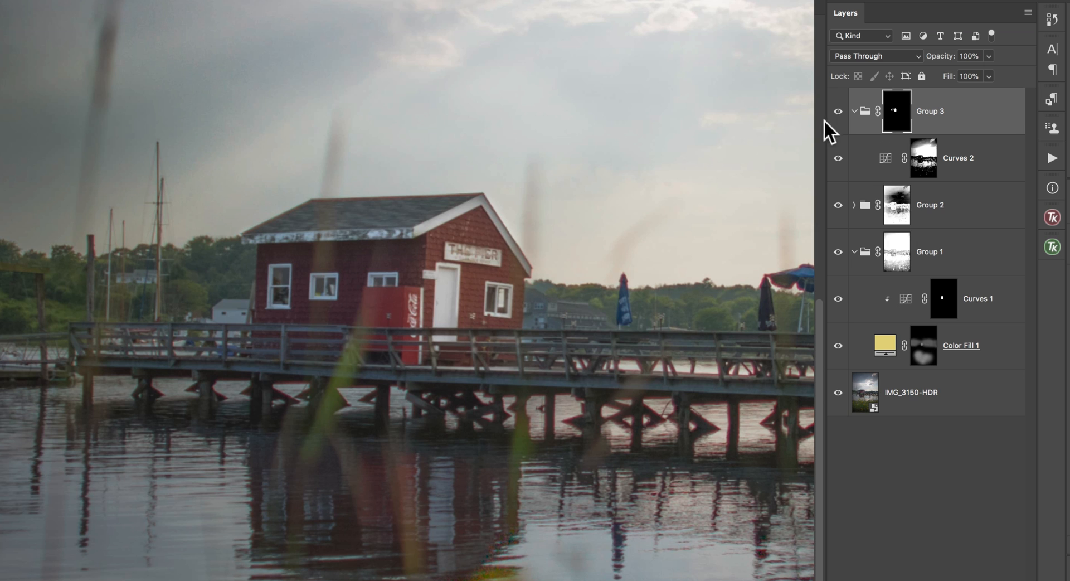
click(838, 111)
click(838, 111)
click(838, 111)
click(838, 111)
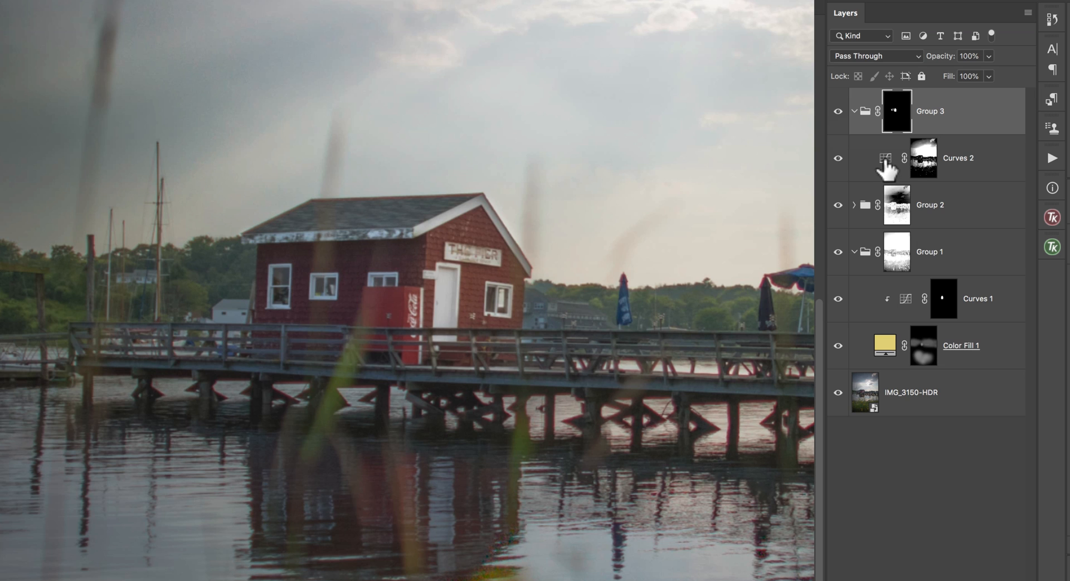
click(885, 160)
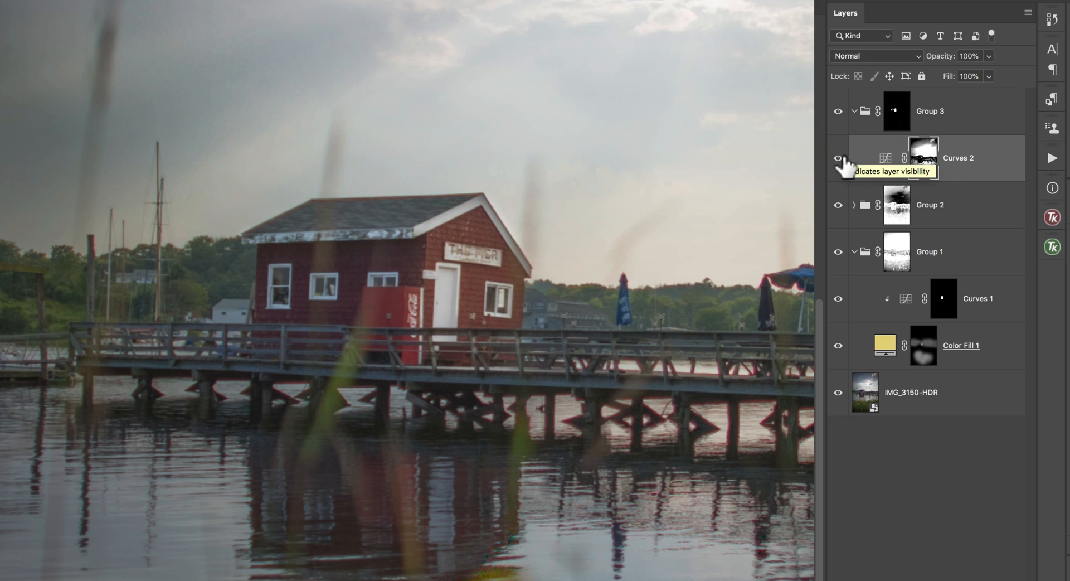
click(837, 158)
click(838, 160)
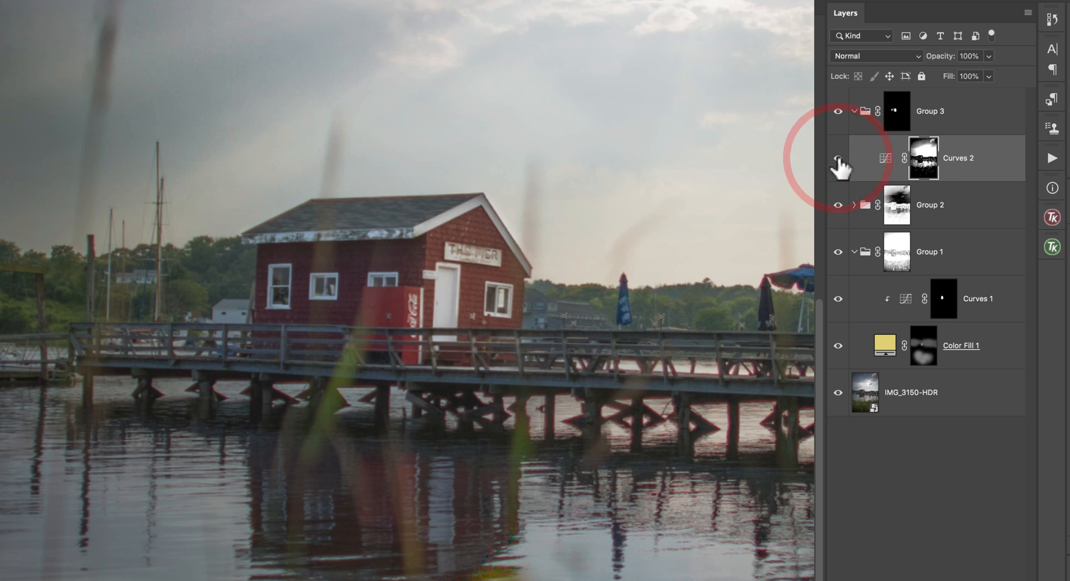
Try lowering the opacity of Group 3 to 79%
click(881, 161)
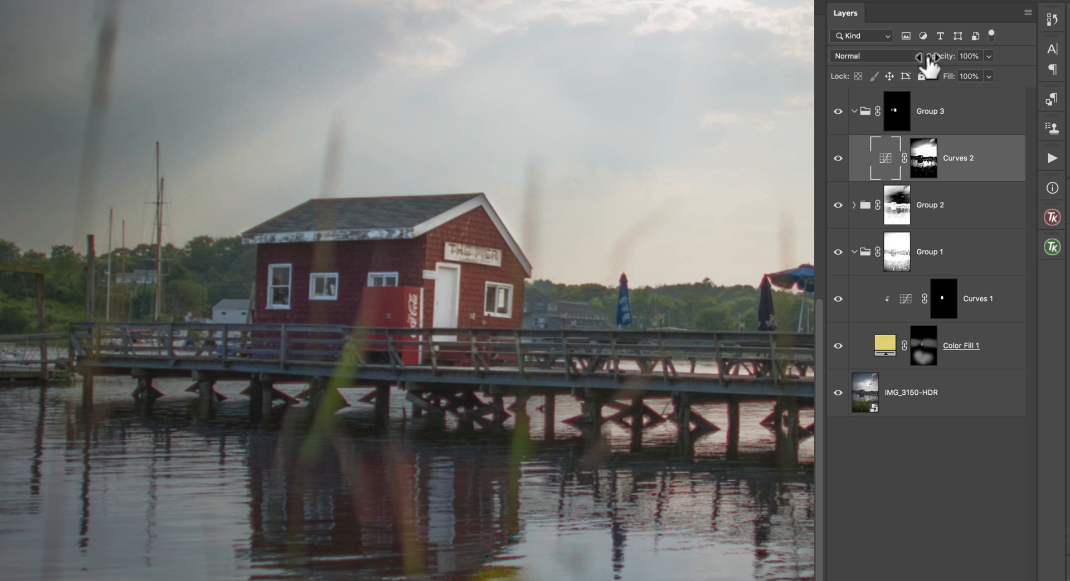
click(872, 110)
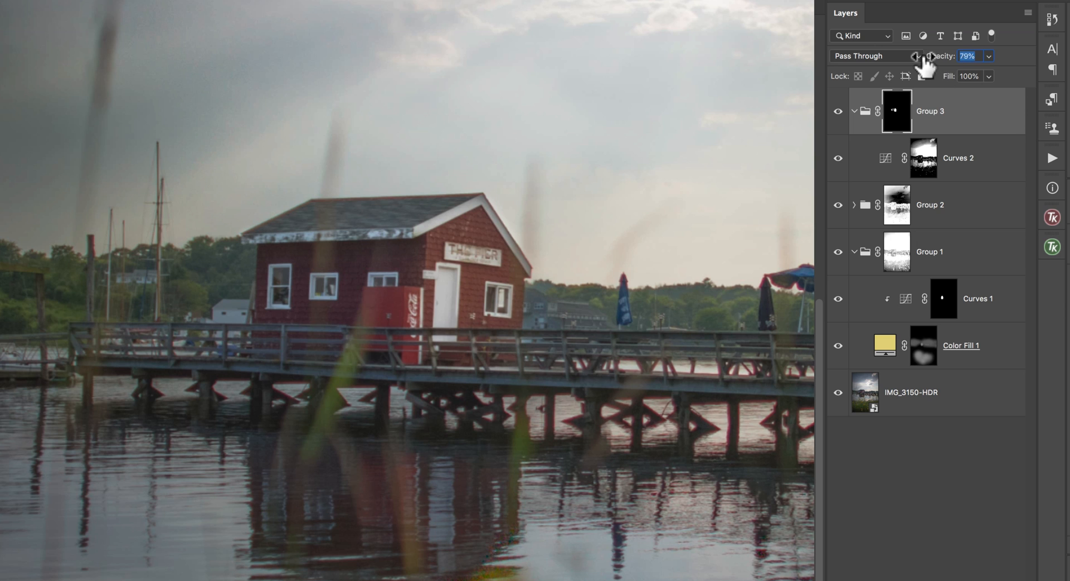
drag(925, 62, 1025, 70)
Collapse Group 3 and Group 1, and add a Solid Color fill layer above Group 1 in pale peach ffdfc9
click(854, 111)
click(853, 212)
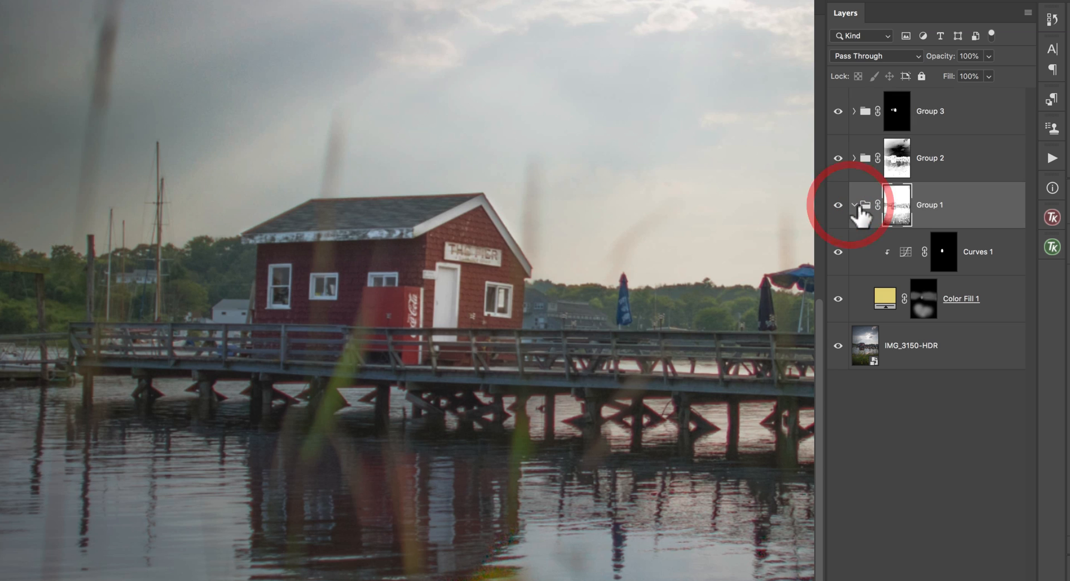
click(854, 204)
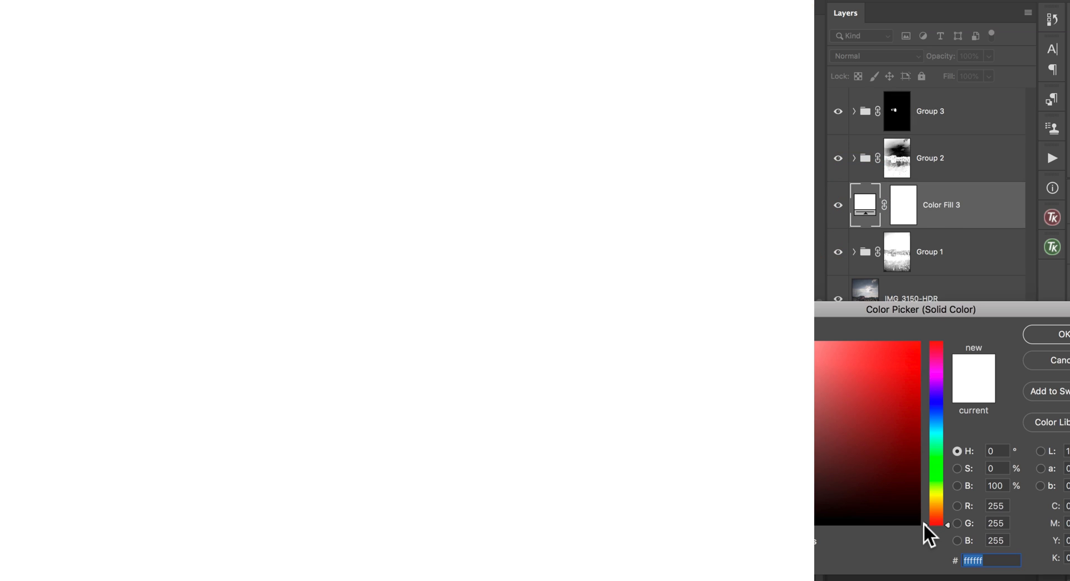
drag(924, 523, 923, 511)
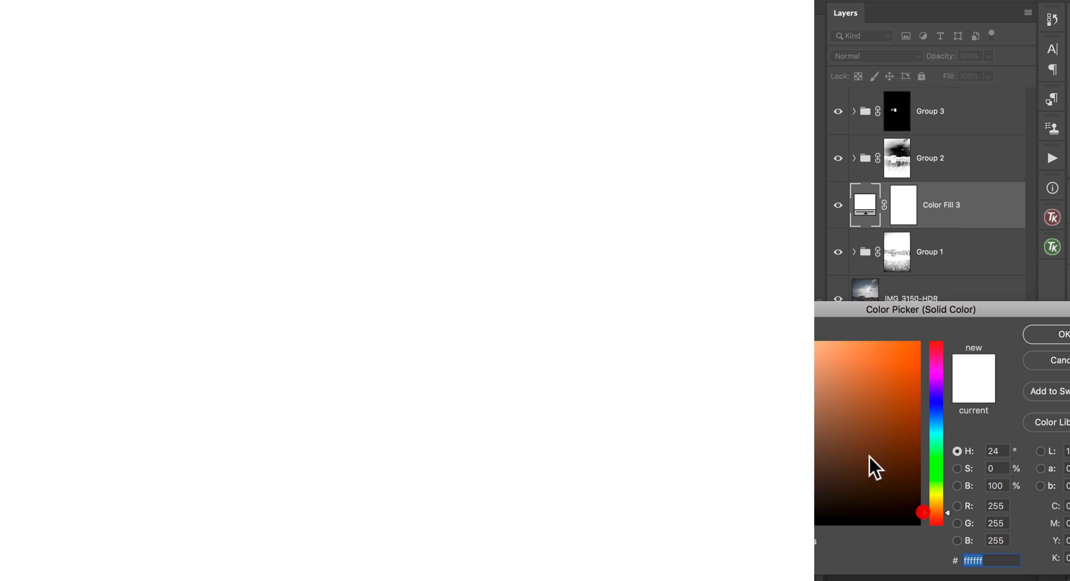
click(776, 340)
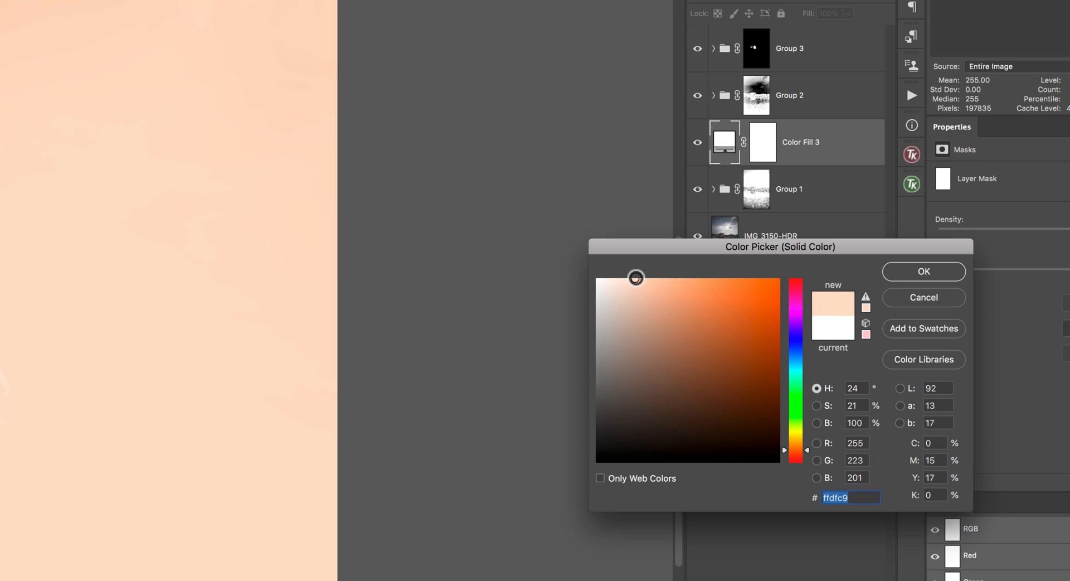
click(920, 272)
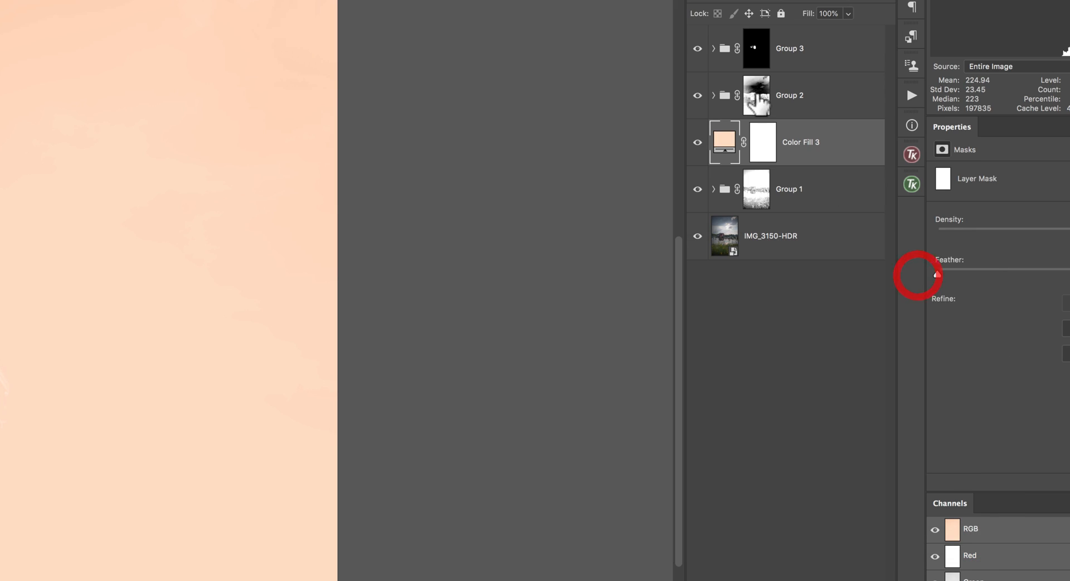
Place Color Fill 3 above Group 3 and blend it with Soft Light, inverting its layer mask to black
drag(726, 132, 770, 48)
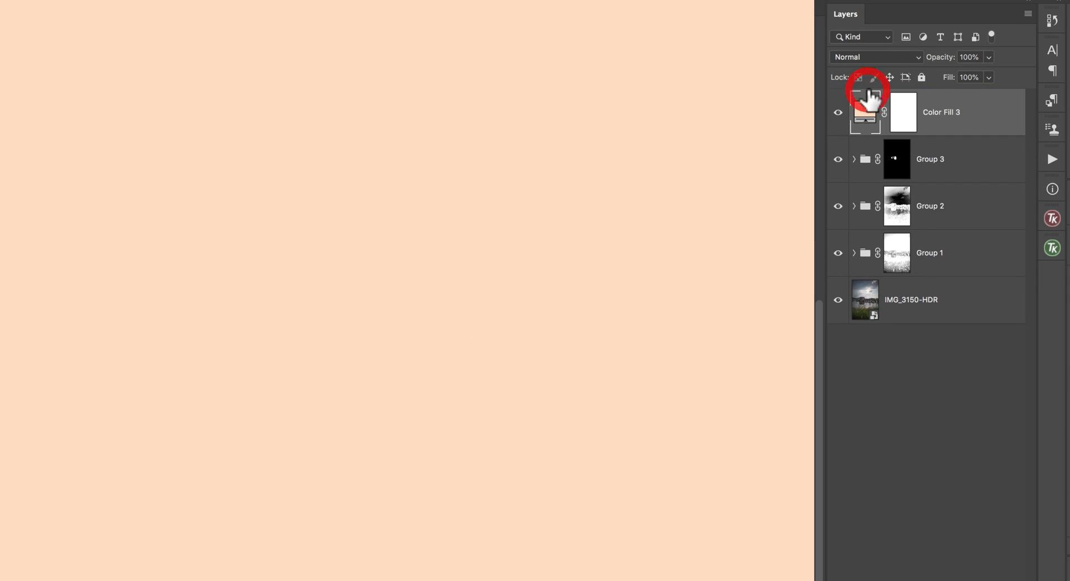
click(870, 57)
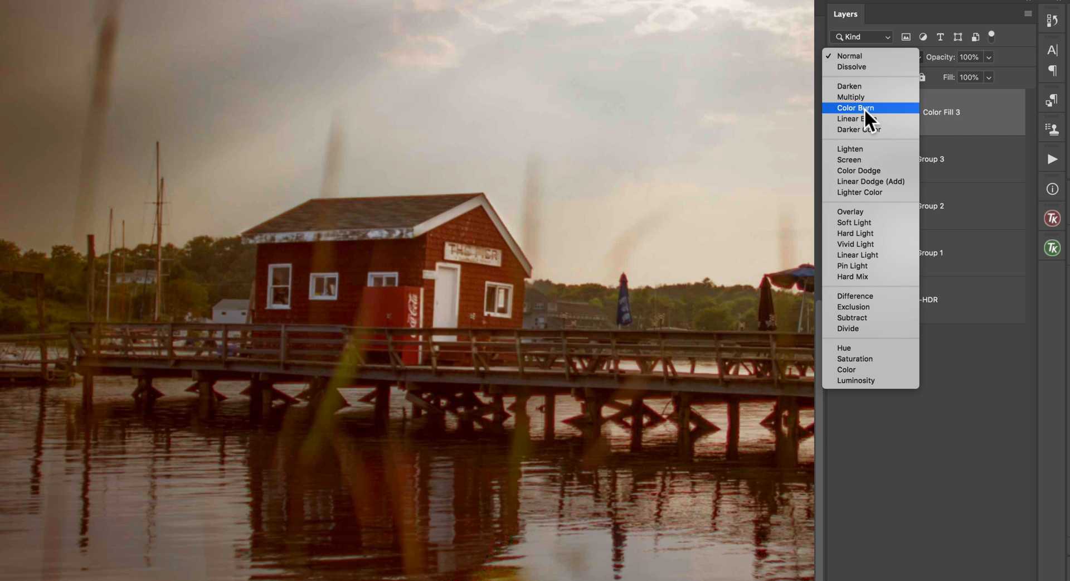
click(853, 222)
click(903, 112)
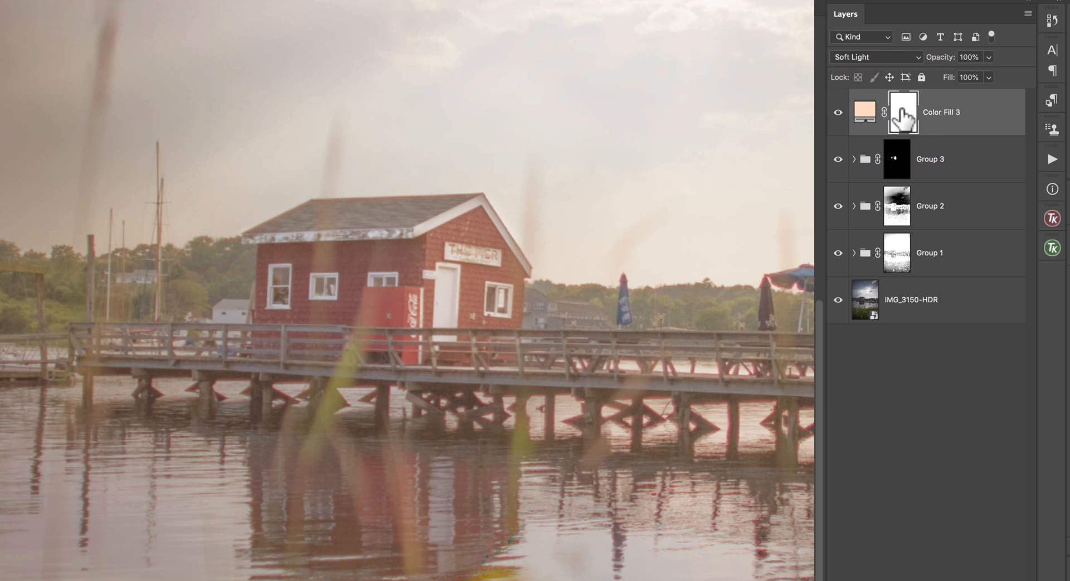
key(ctrl+i)
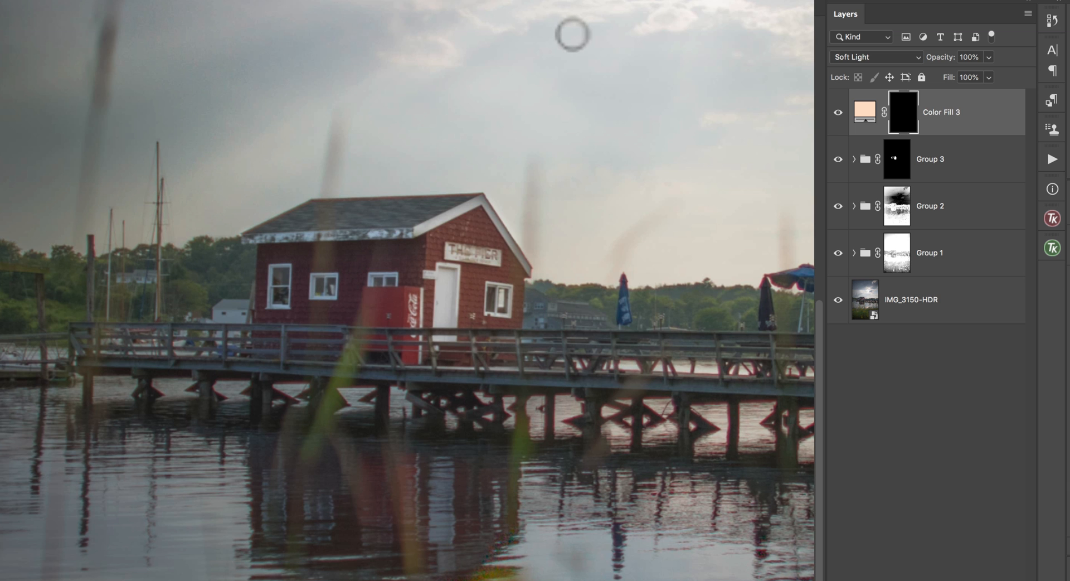
Paint on the Color Fill 3 mask with a much larger soft brush to reveal the peach glow over the photo's center
key(])
key(])
key(])
key(])
key(])
key(])
key(super+0)
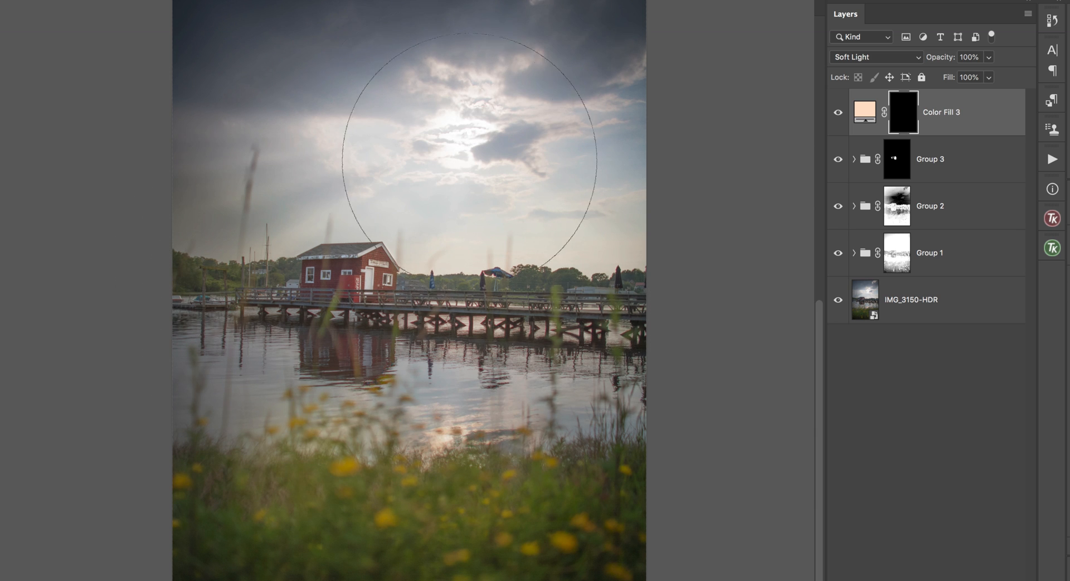
Compare the whole photo with the Color Fill 3 glow hidden and shown
click(838, 112)
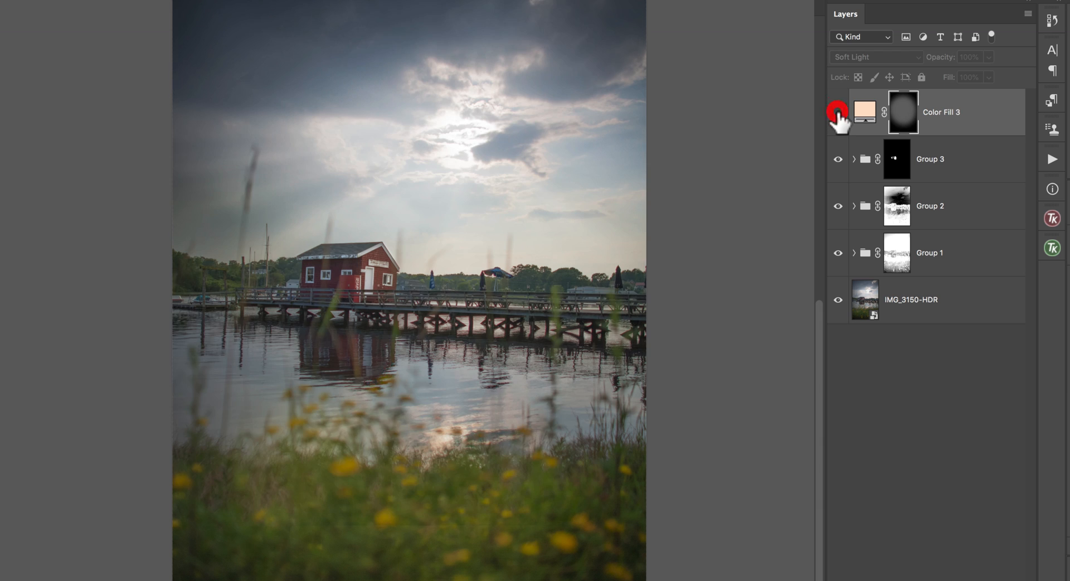
click(837, 112)
click(837, 112)
click(838, 112)
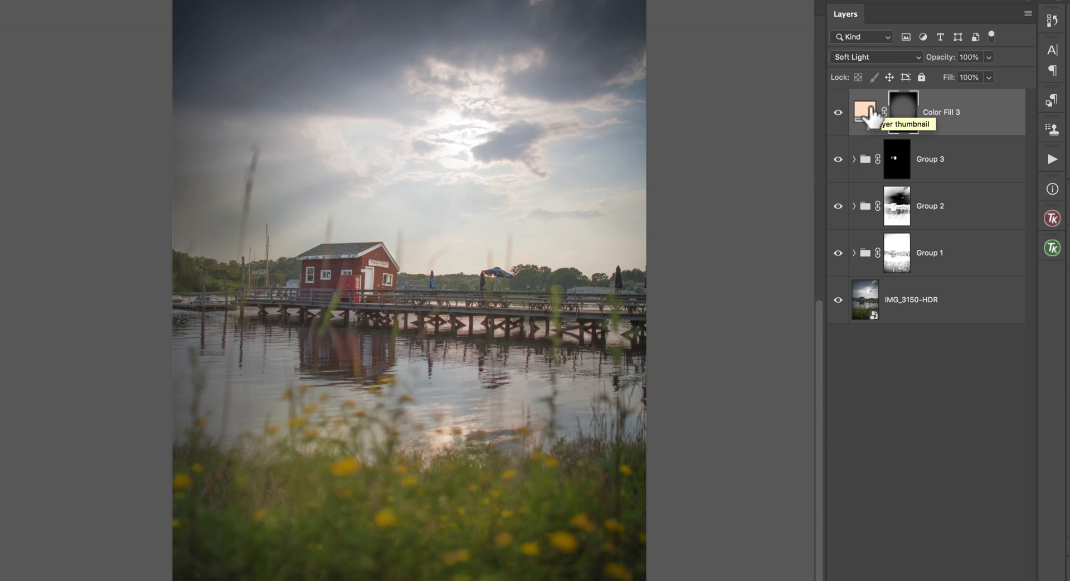
Put the Color Fill 3 layer into a new group of its own and select that group
drag(865, 112, 926, 555)
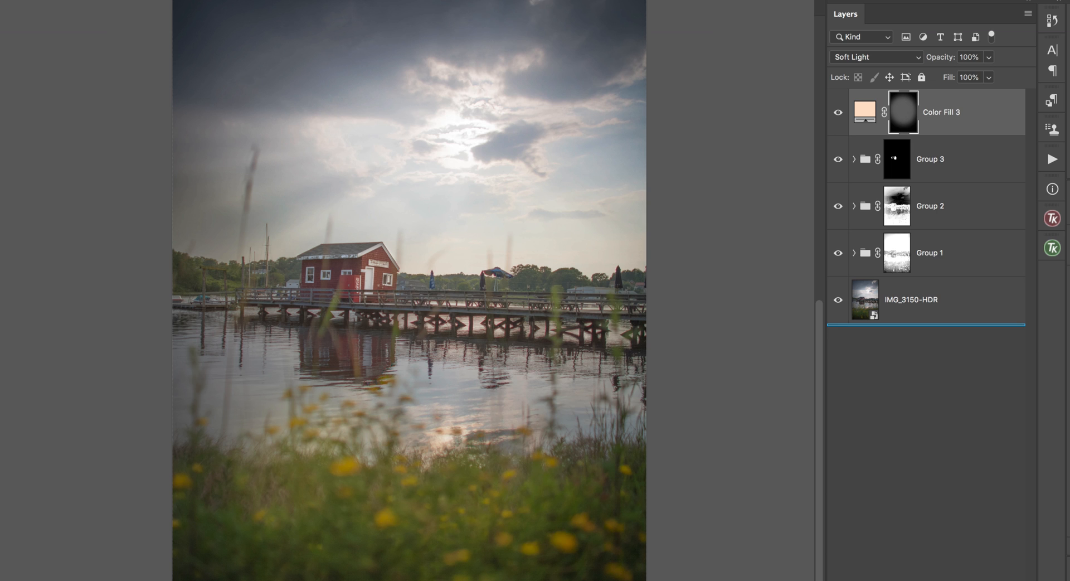
key(ctrl+g)
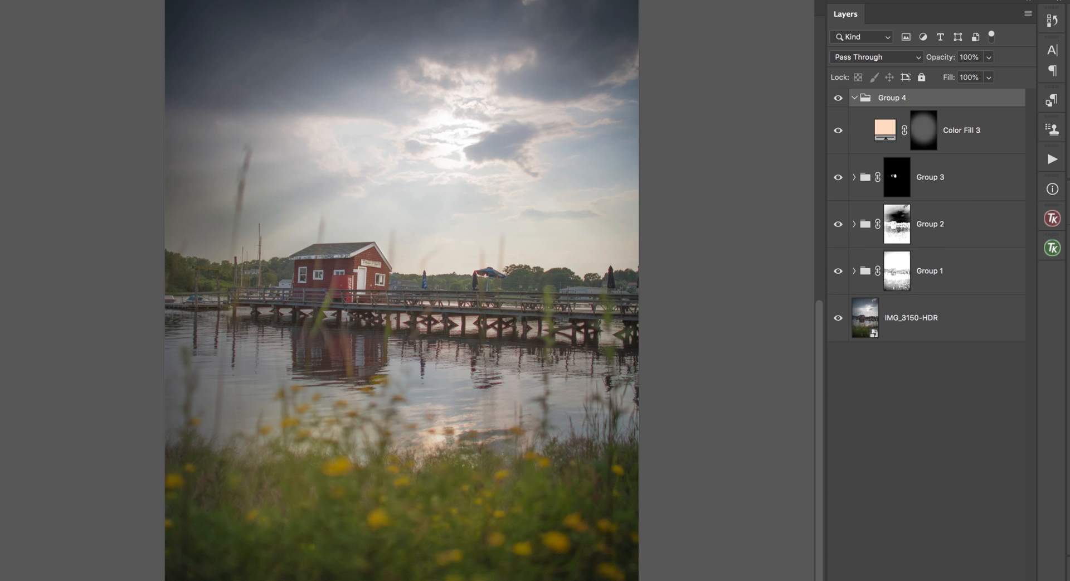
click(900, 97)
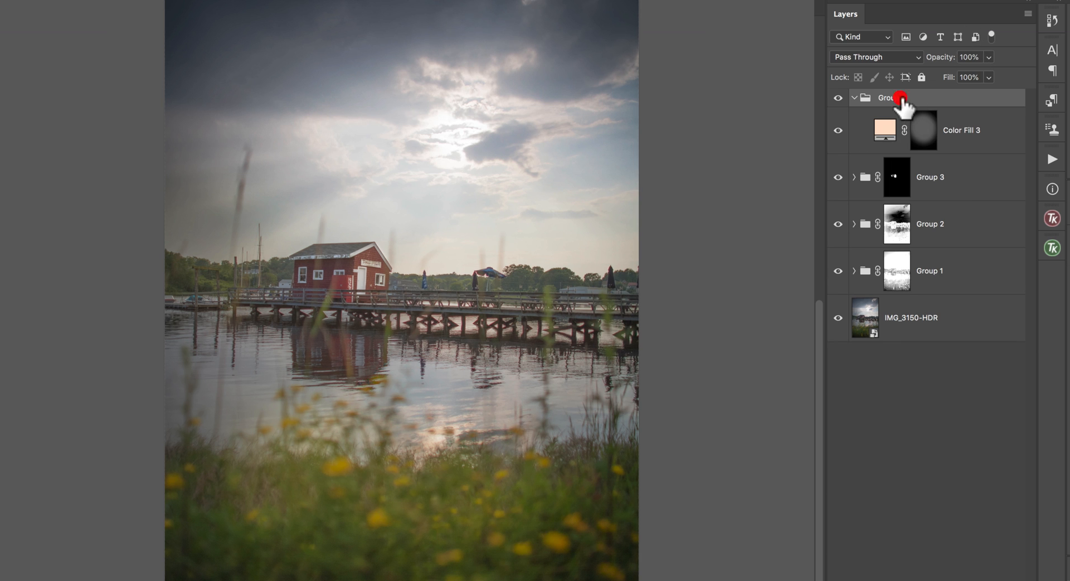
Generate a Lights 1 luminosity mask from the composite image for Group 4 with TK Basic V6
click(1052, 218)
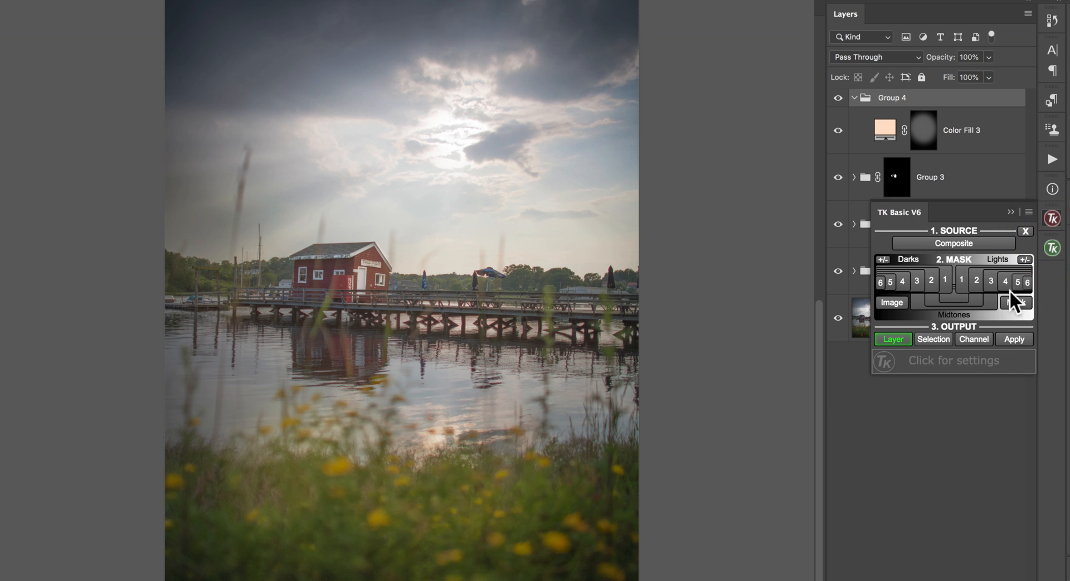
click(959, 282)
click(961, 280)
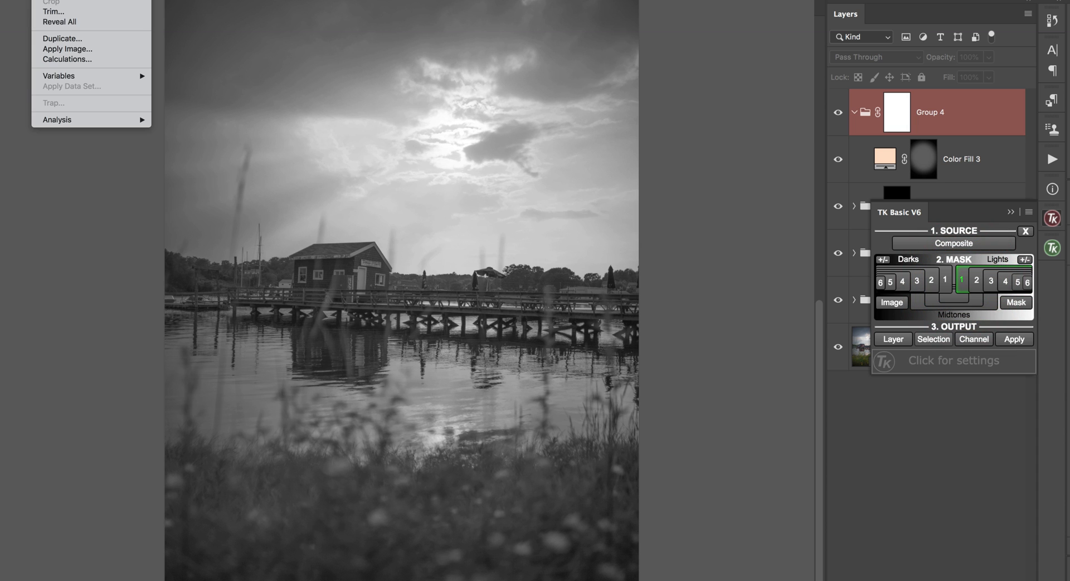
Increase the luminosity mask's contrast with Levels input values of 56 for black and 212 for white, and apply it as Group 4's layer mask
key(super+l)
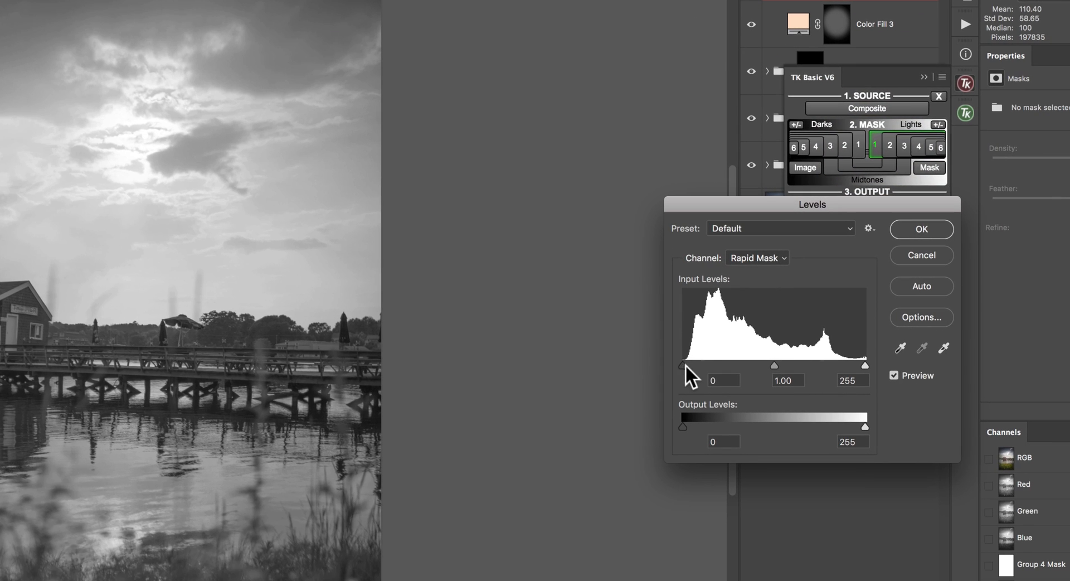
drag(683, 365, 722, 365)
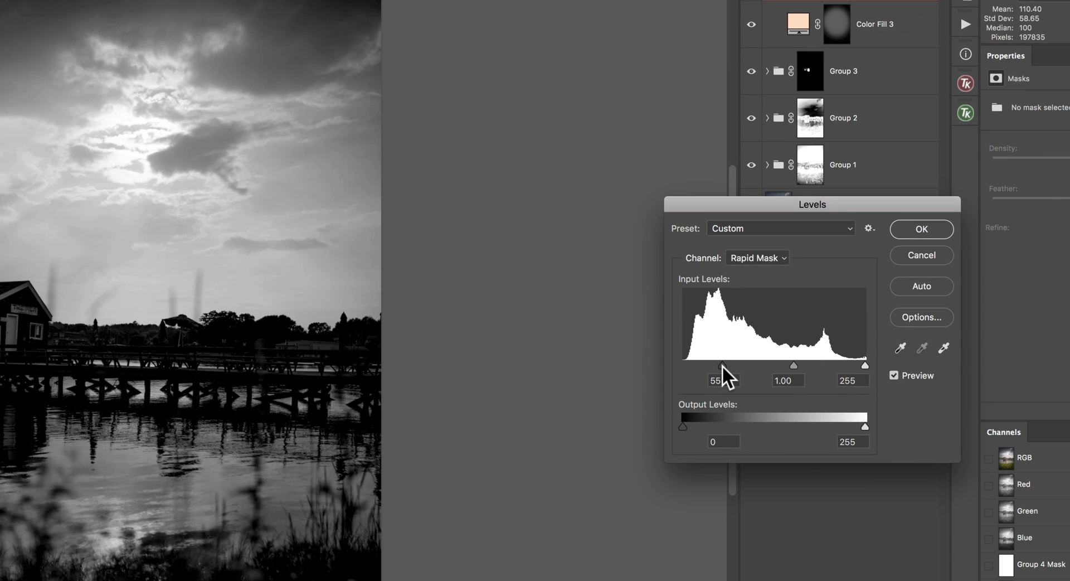
drag(864, 365, 833, 365)
drag(779, 365, 709, 365)
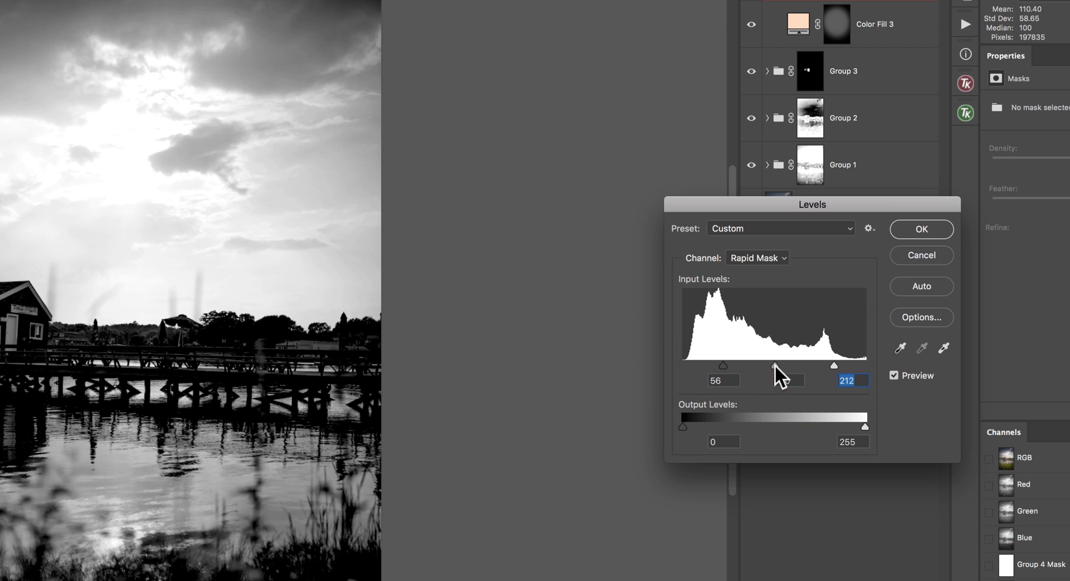
click(920, 227)
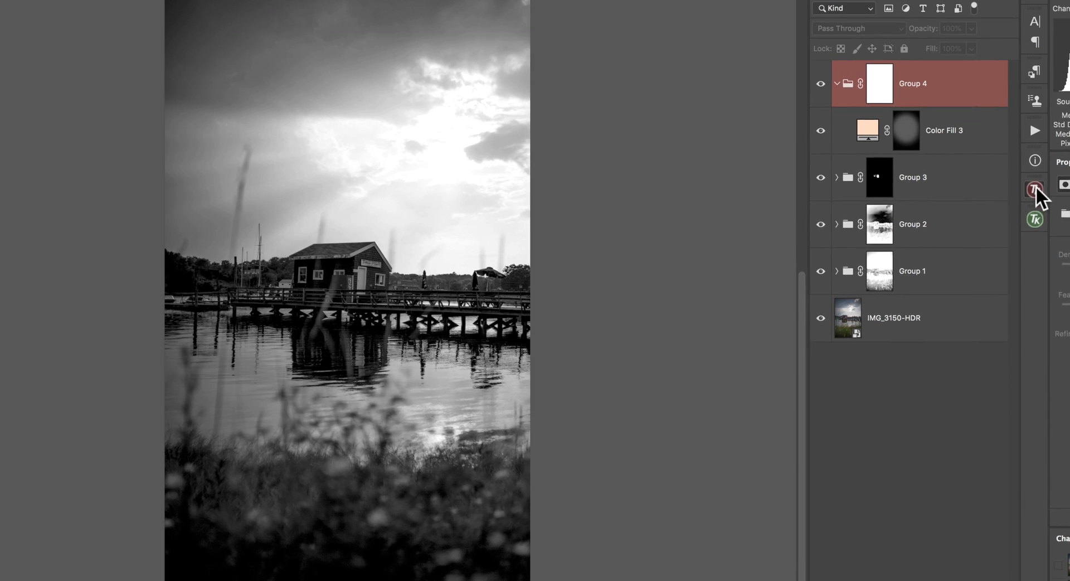
click(966, 85)
click(1014, 337)
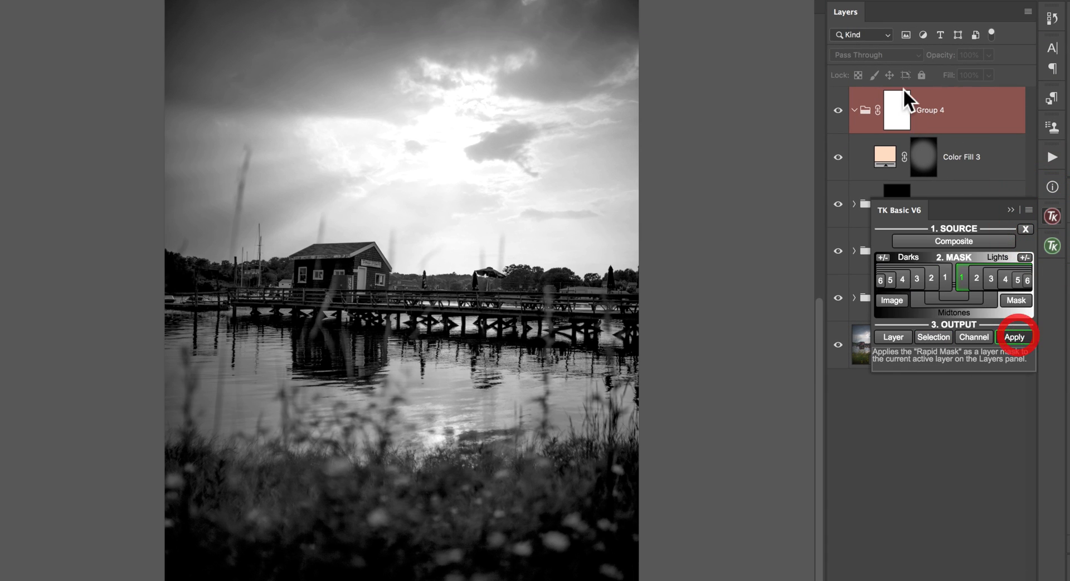
Compare the peach glow with Group 4's luminosity mask disabled and enabled, leaving the mask enabled
click(895, 110)
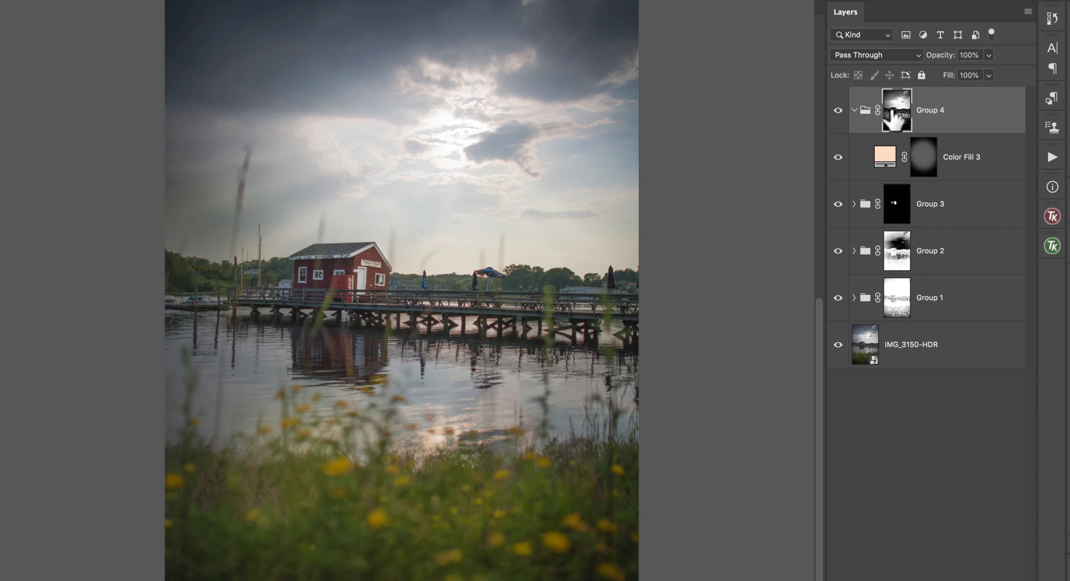
shift+click(896, 111)
shift+click(896, 112)
shift+click(896, 112)
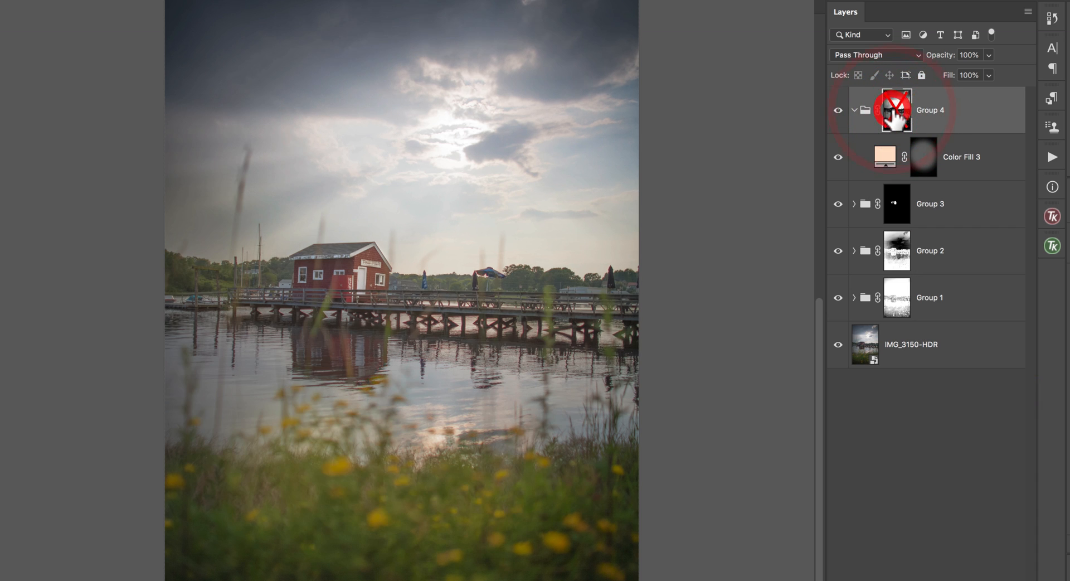
shift+click(896, 111)
shift+click(895, 111)
shift+click(895, 111)
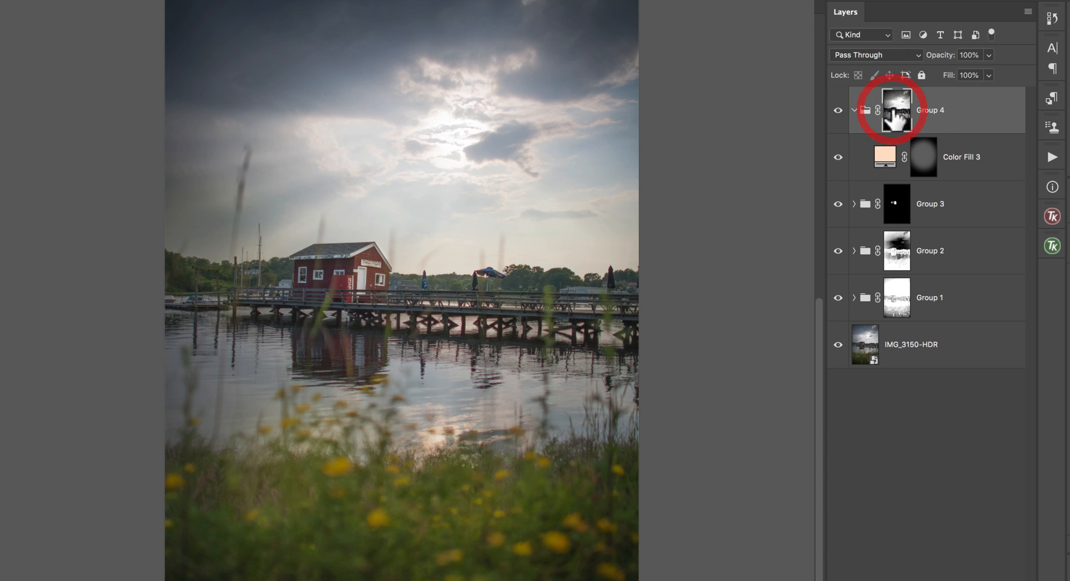
Compare the photo with the whole of Group 4 hidden and shown, leaving the group visible
click(837, 109)
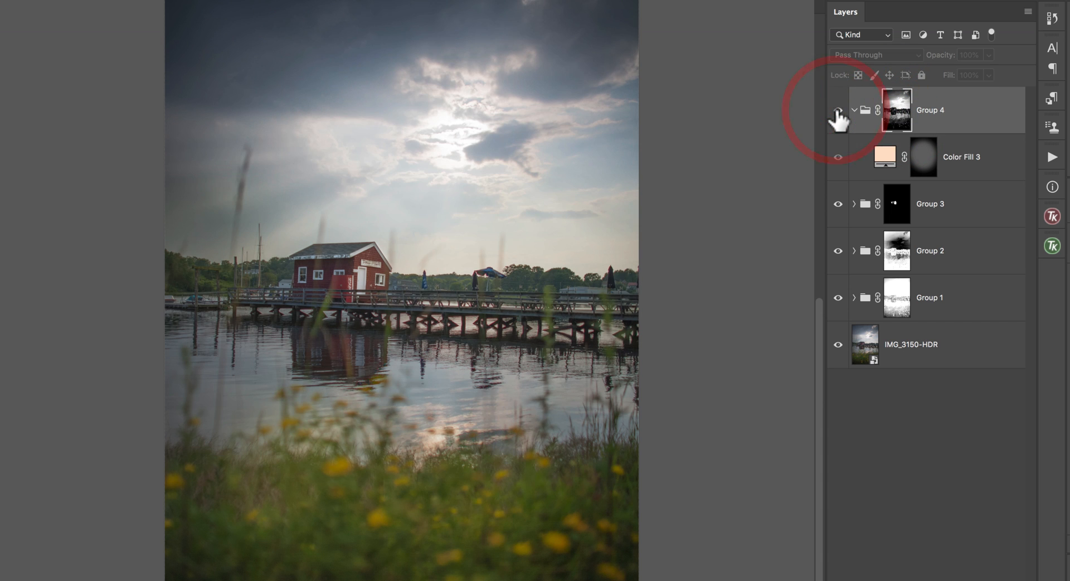
click(838, 110)
click(838, 110)
click(838, 111)
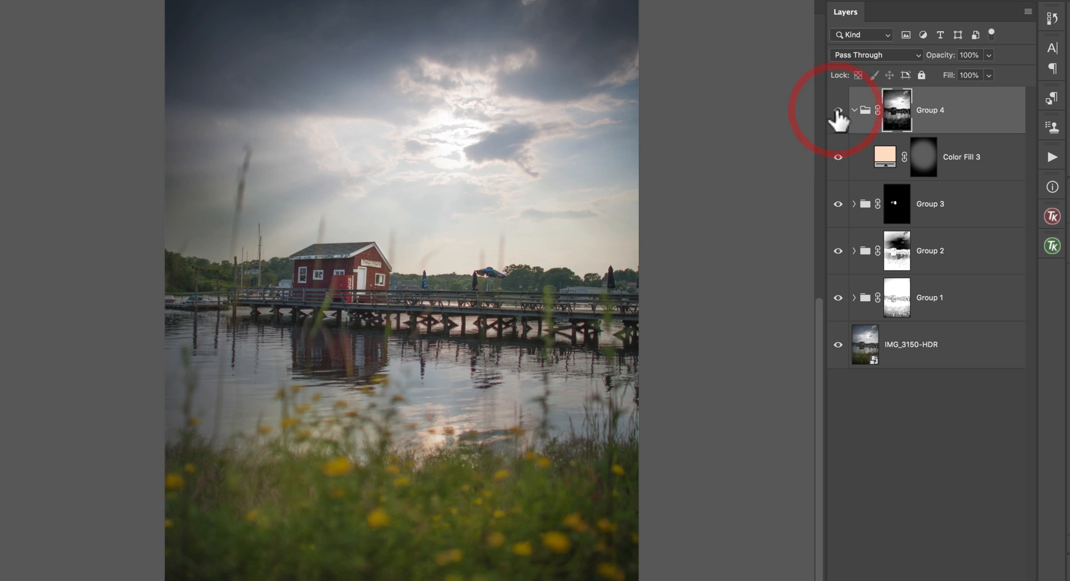
click(838, 110)
click(837, 110)
Collapse Group 4 and compare the original IMG_3150-HDR layer alone with the fully edited photo, leaving all groups visible
click(853, 110)
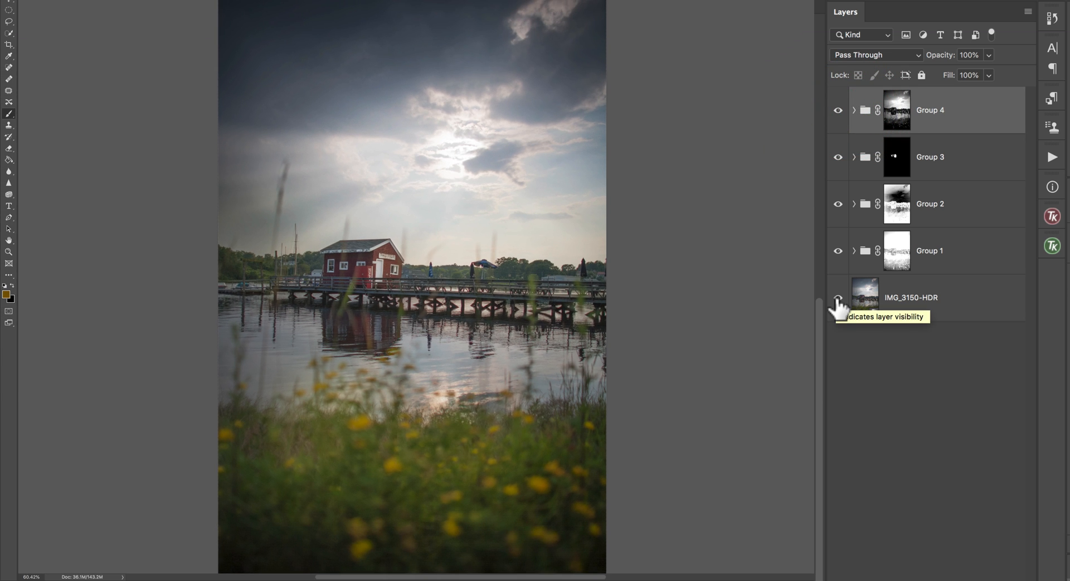
alt+click(838, 298)
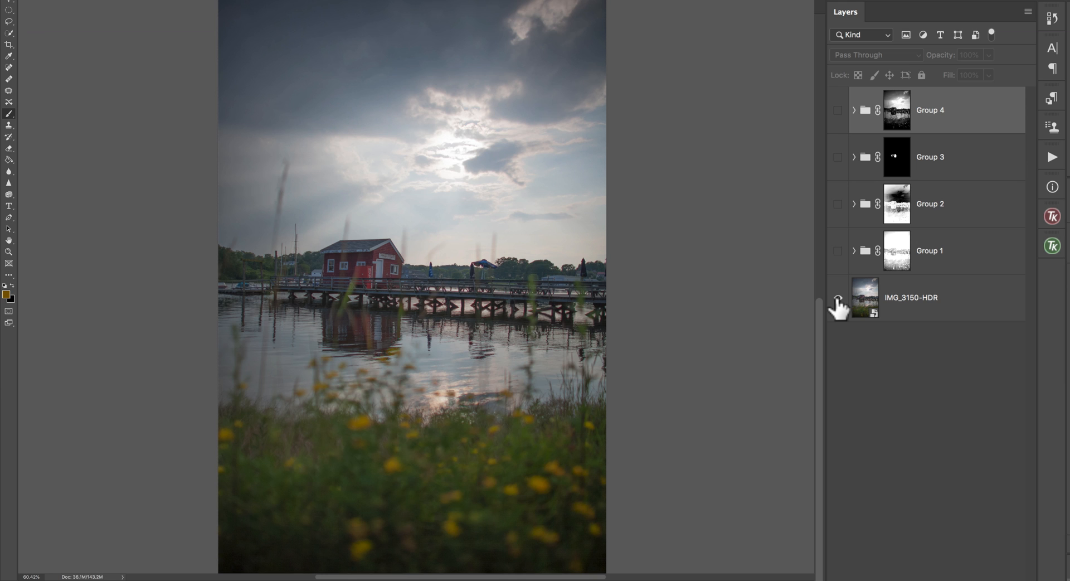
alt+click(837, 299)
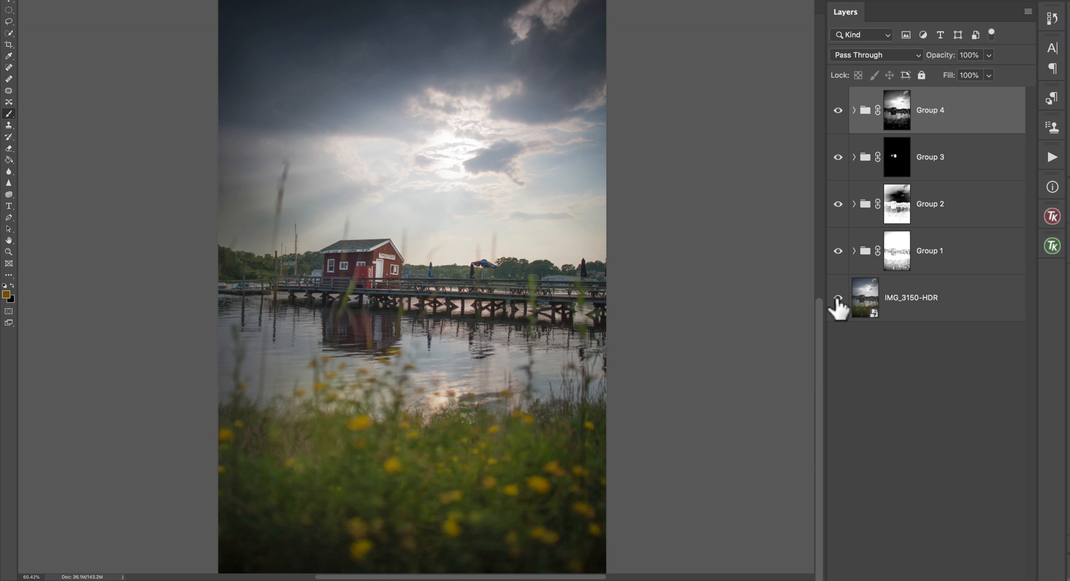
alt+click(838, 300)
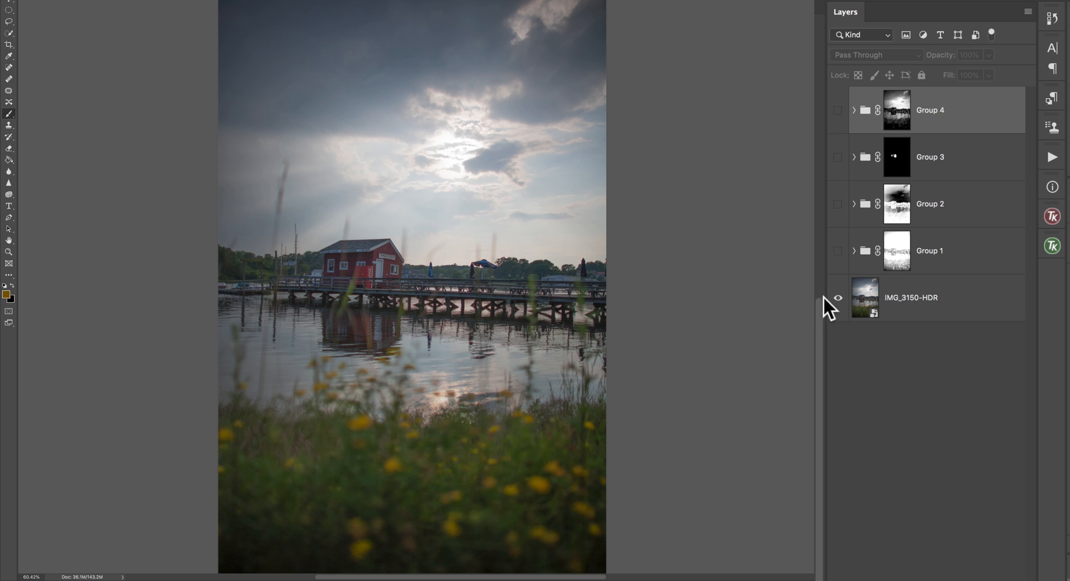
alt+click(838, 299)
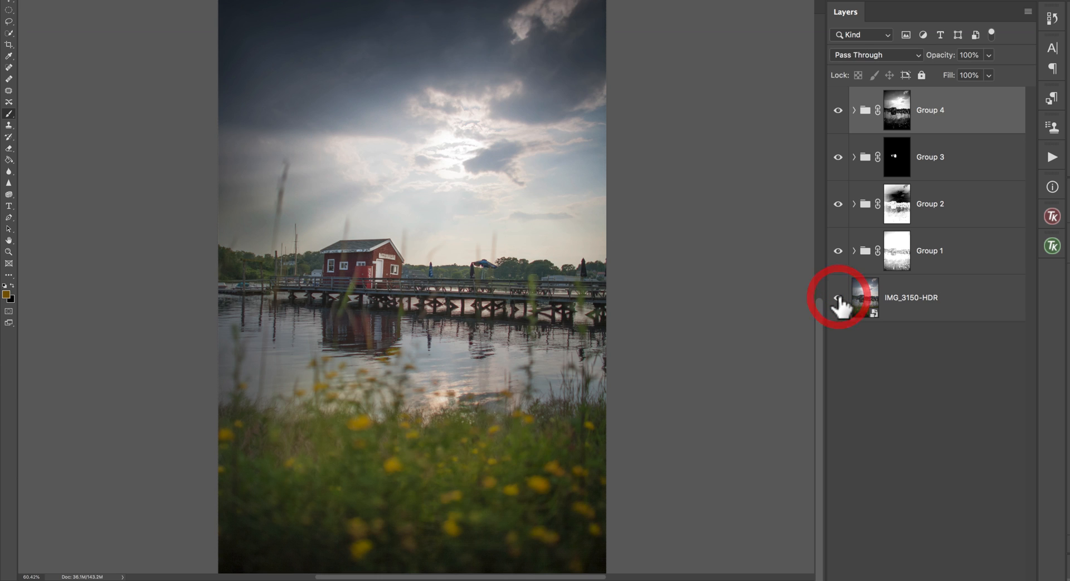